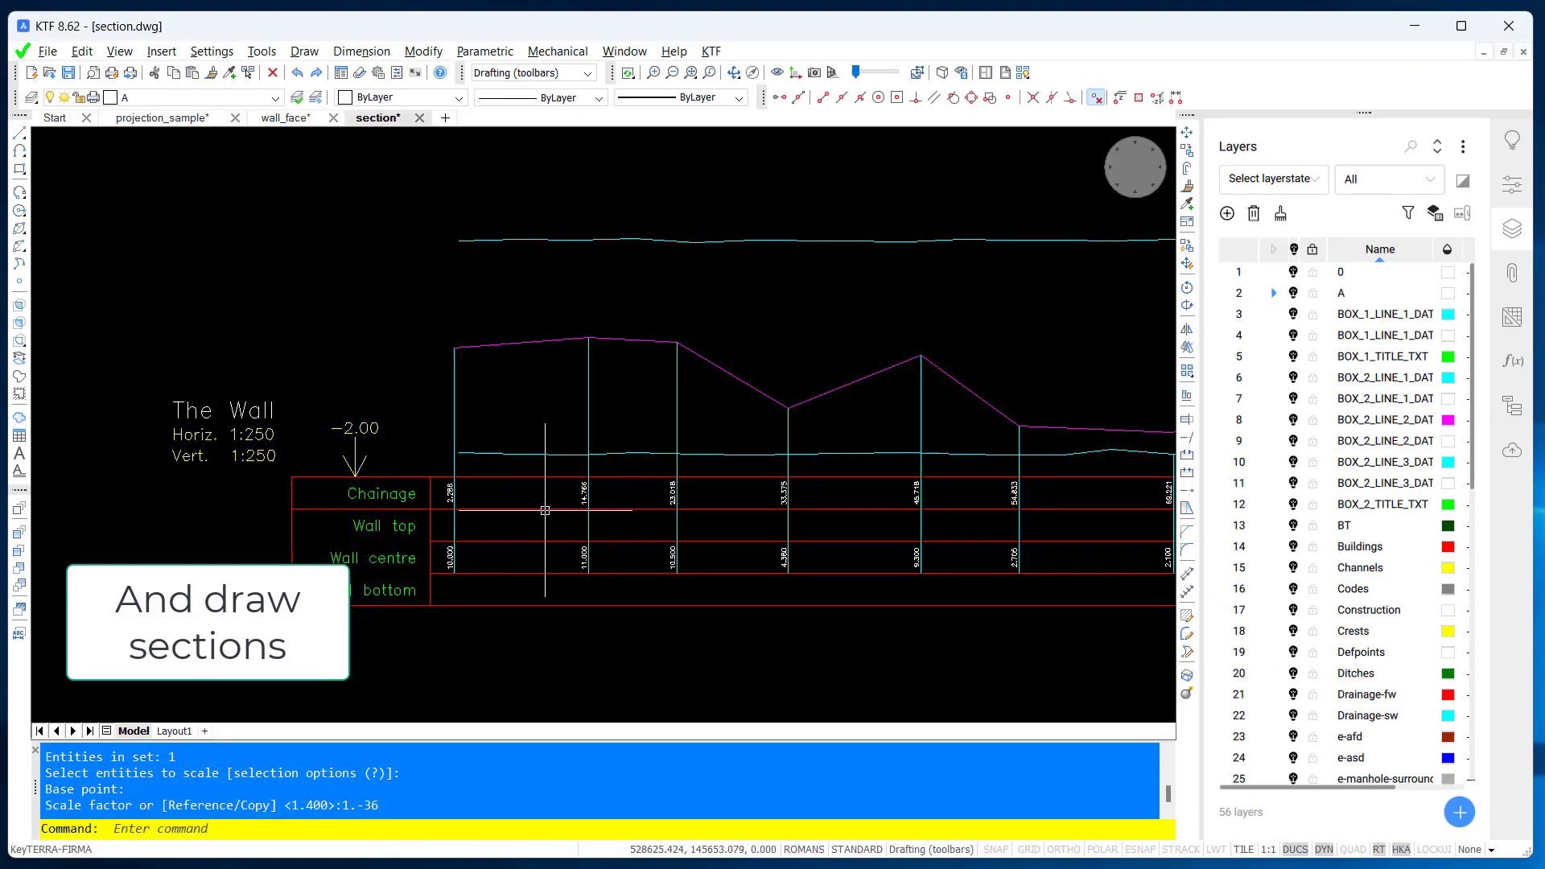
# Step: Inspect the dashed channel polyline in plan, and the lower and upper wall 3D polylines in an orbited view
pyautogui.moveTo(629, 560)
pyautogui.mouseDown(button='middle')
pyautogui.moveTo(492, 578)
pyautogui.moveTo(364, 510)
pyautogui.moveTo(703, 568)
pyautogui.mouseUp(button='middle')
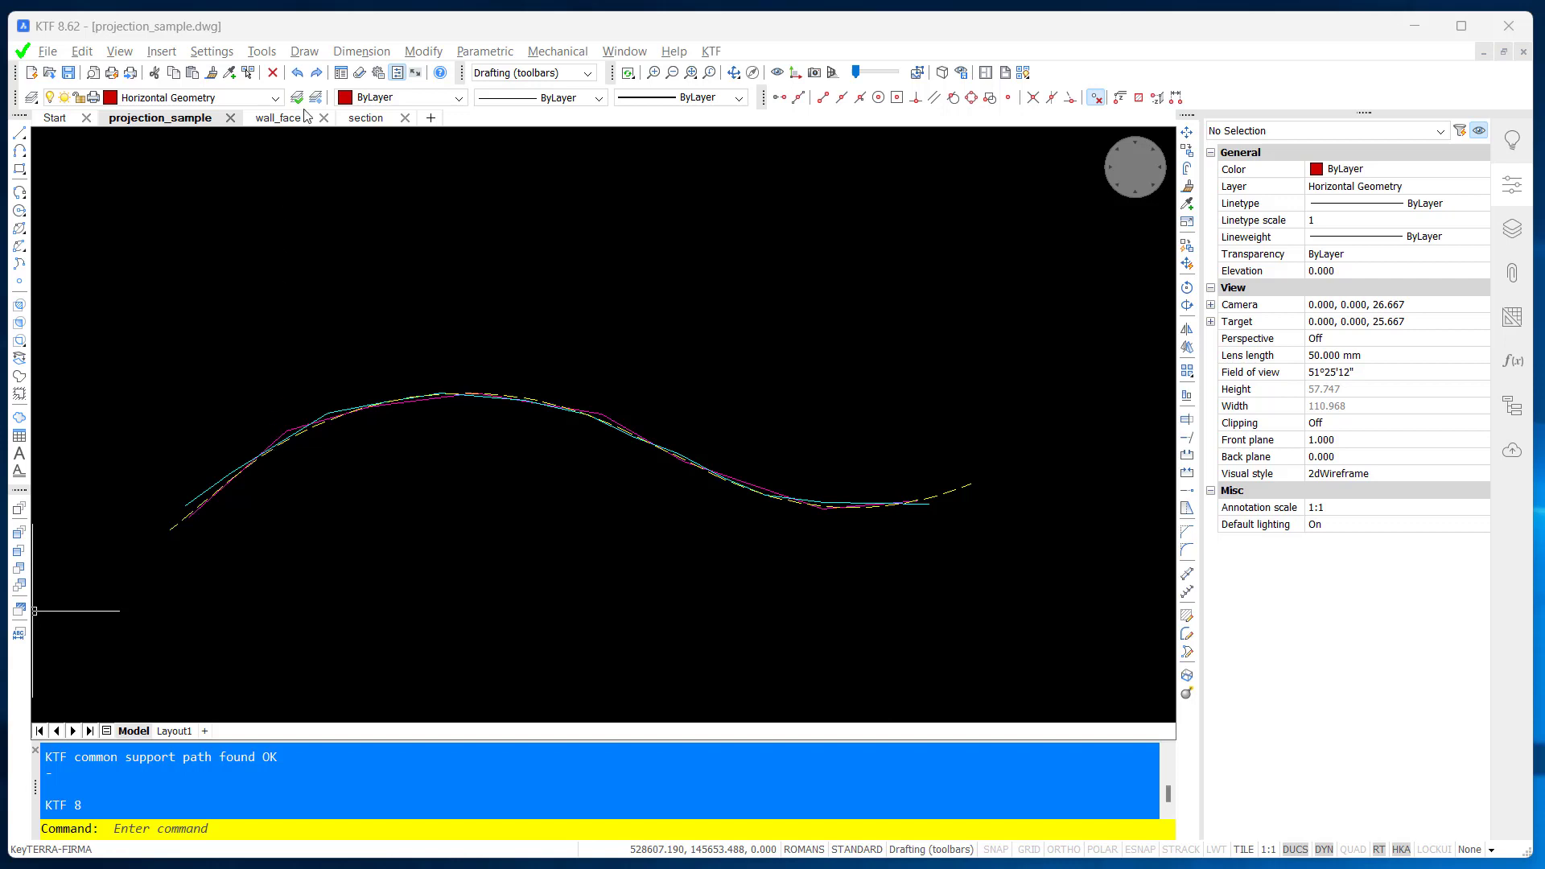
pyautogui.click(174, 527)
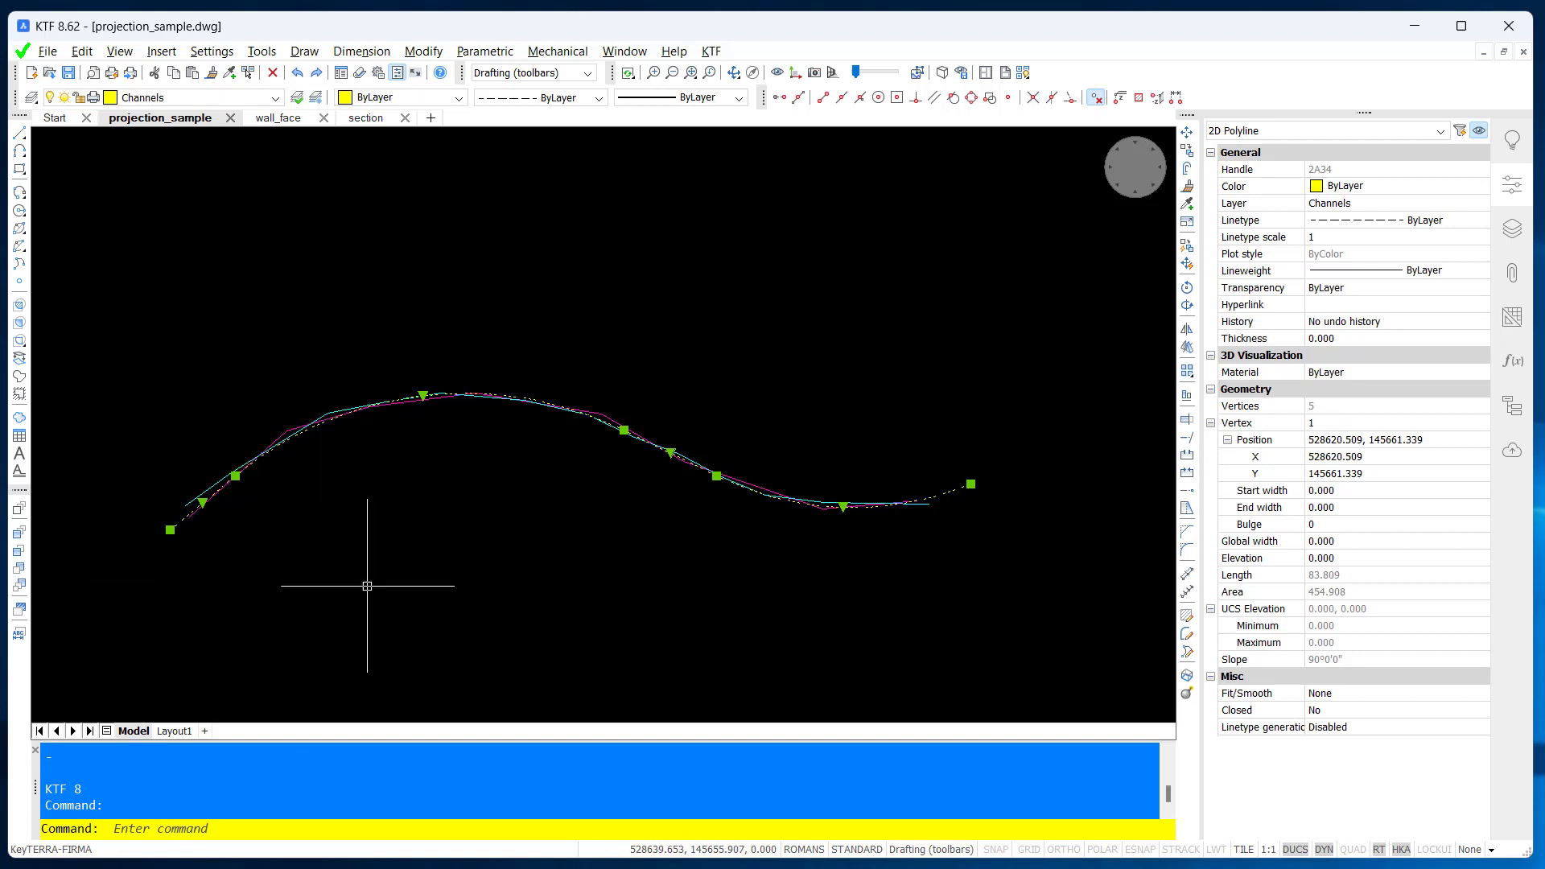
pyautogui.press('Escape')
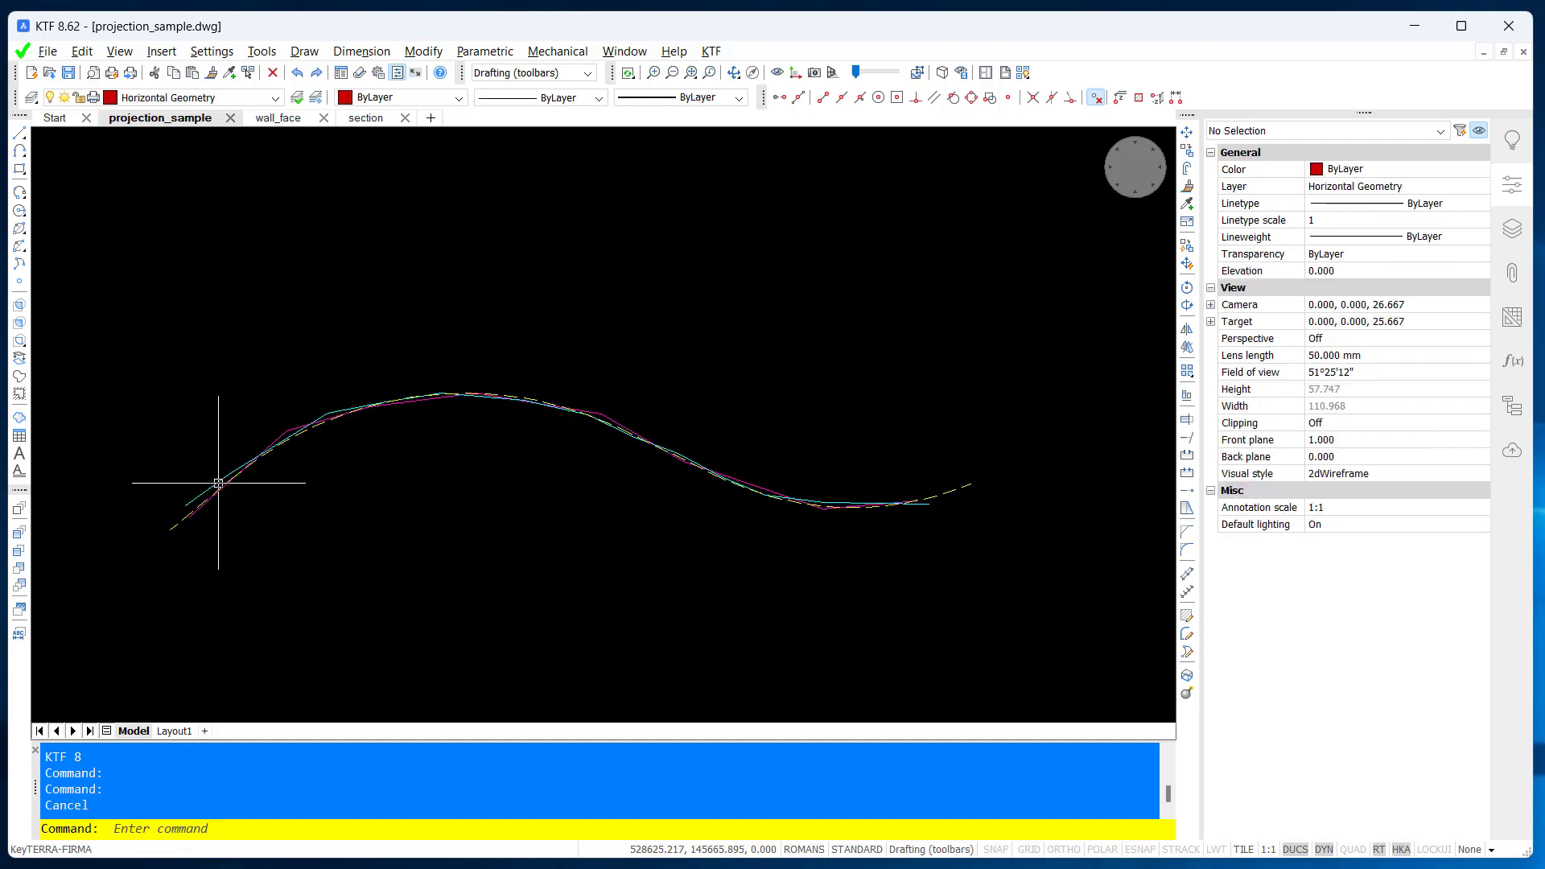
pyautogui.keyDown('shift'); pyautogui.moveTo(282, 562); pyautogui.dragTo(338, 594, button='middle'); pyautogui.keyUp('shift')
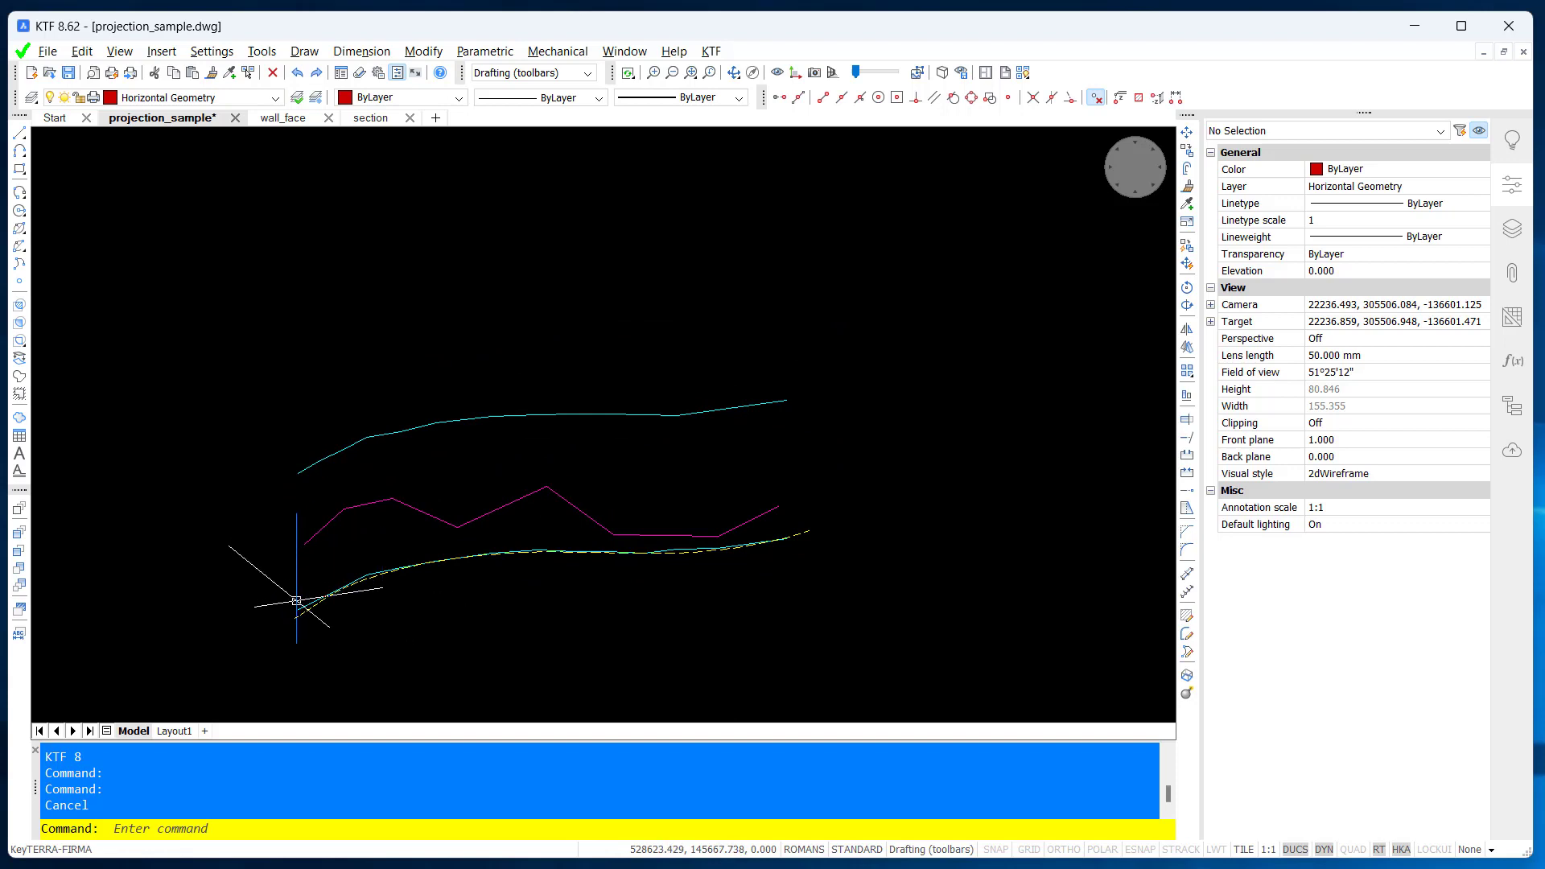
pyautogui.click(298, 609)
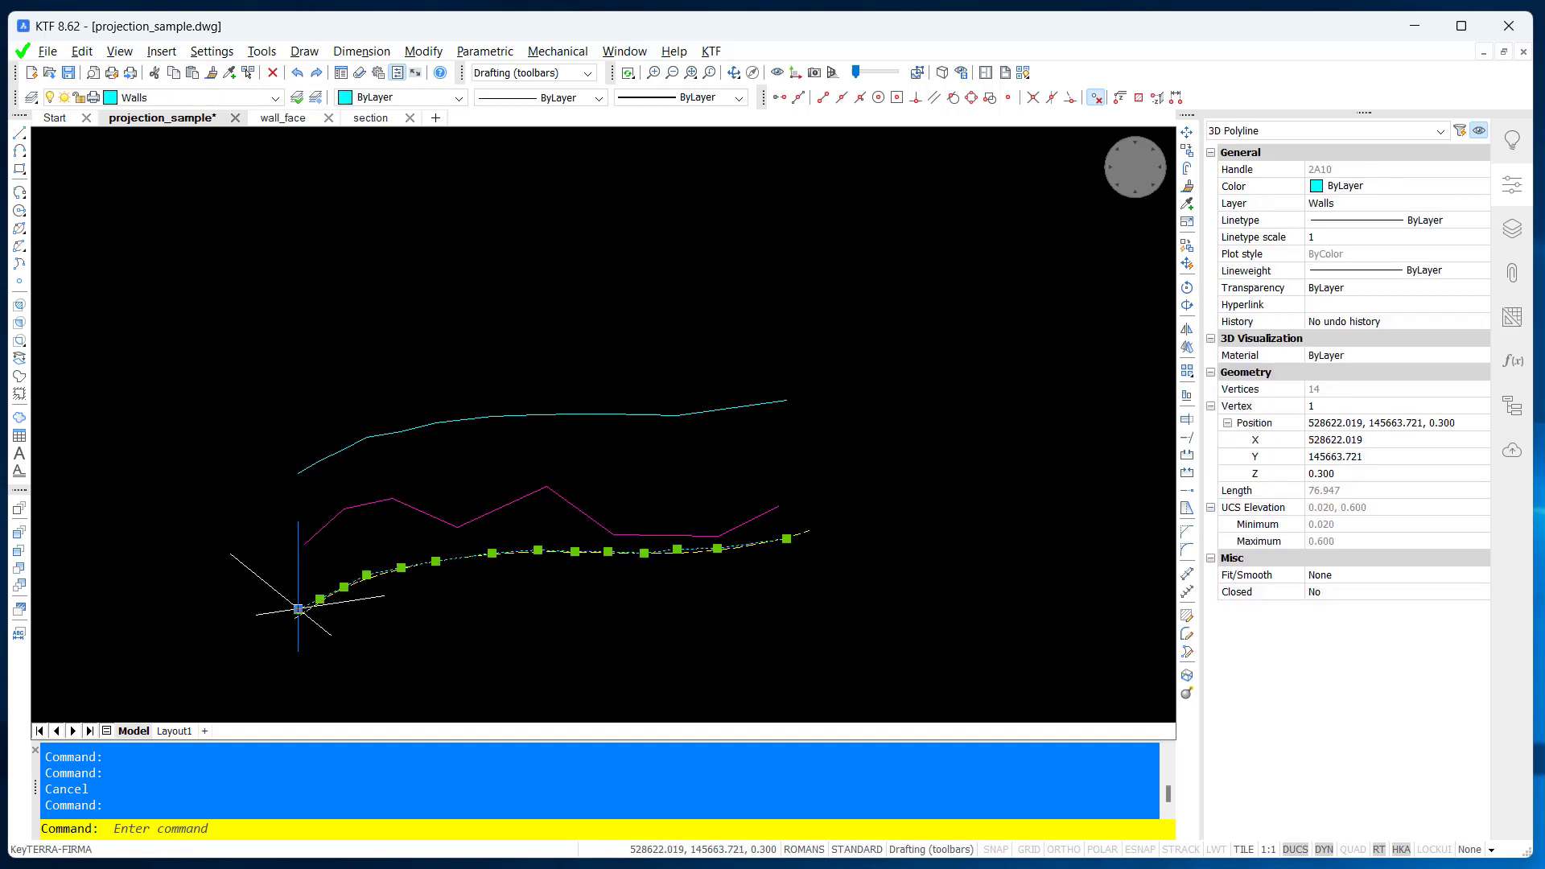
pyautogui.click(320, 455)
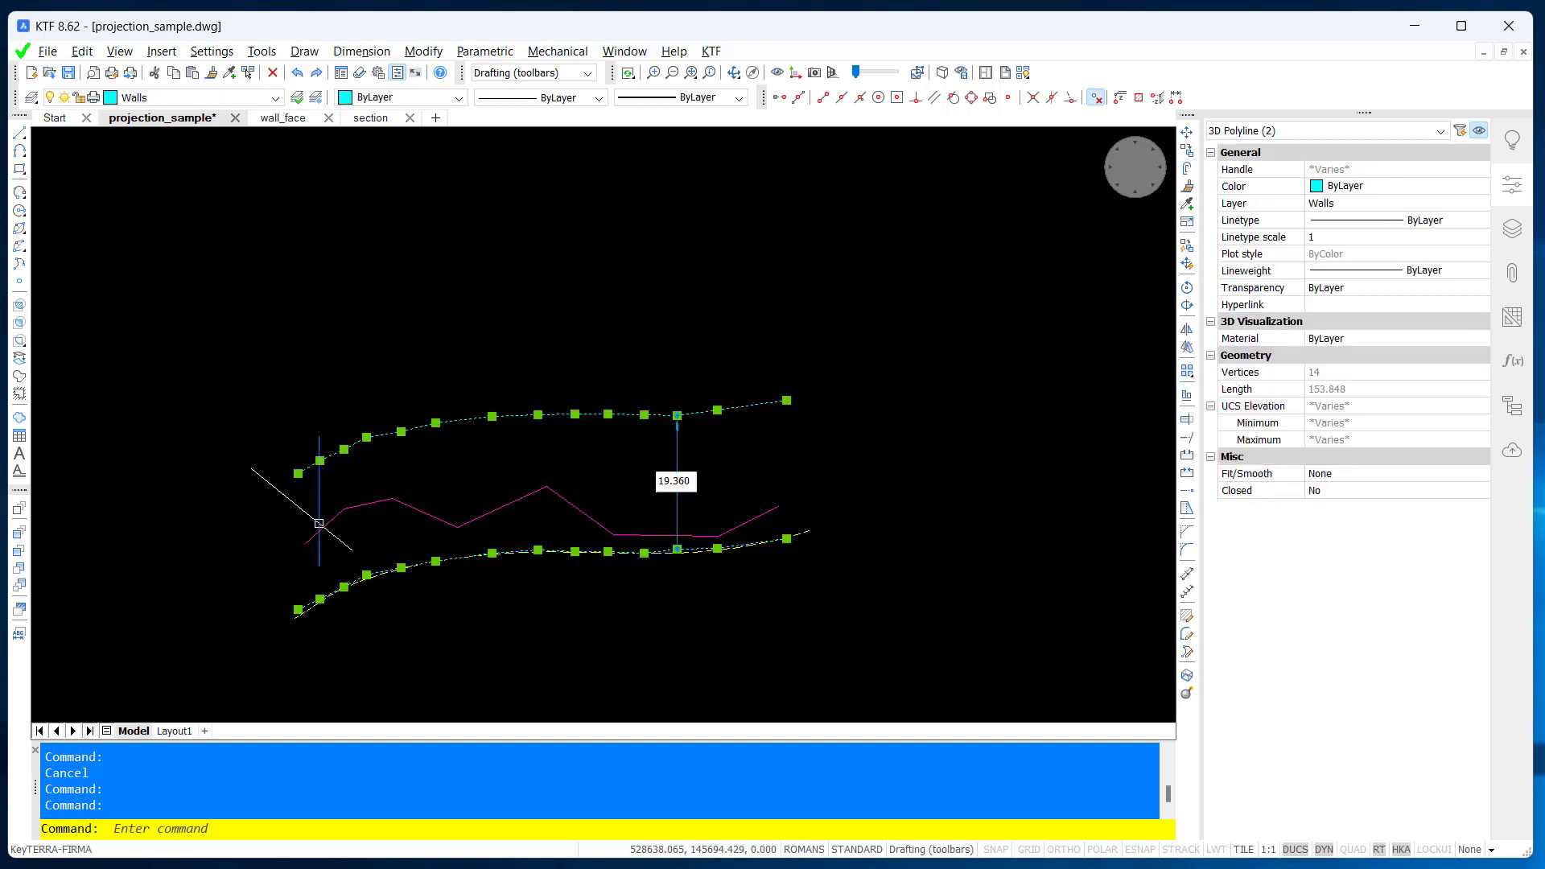
pyautogui.press('Escape')
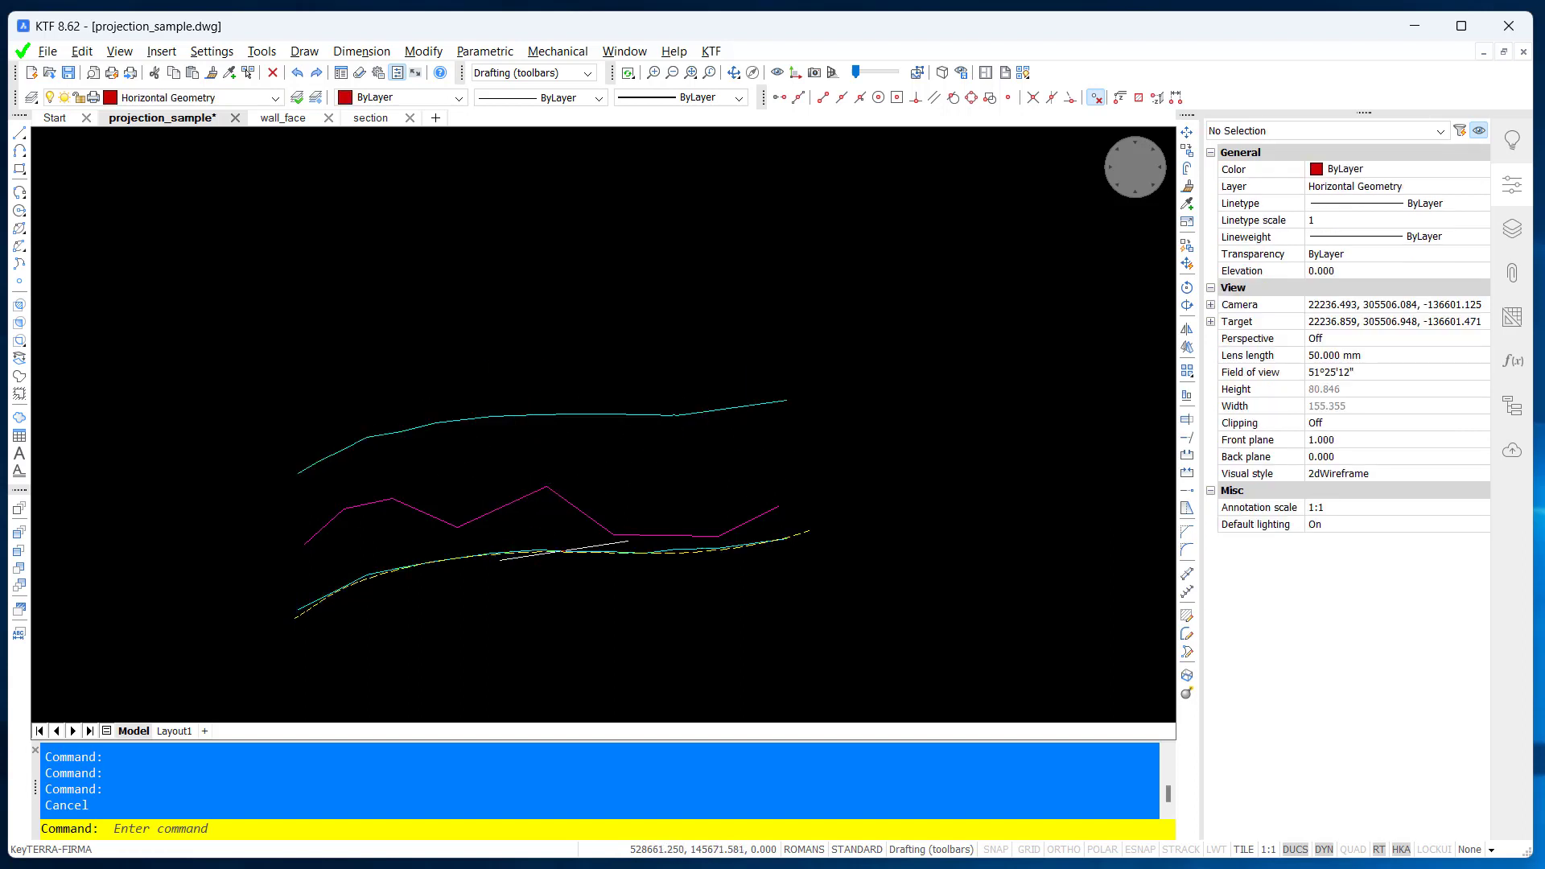
# Step: Inspect the magenta wall defects 3D polyline between the two wall lines in the orbited view
pyautogui.keyDown('shift'); pyautogui.moveTo(563, 550); pyautogui.dragTo(519, 512, button='middle'); pyautogui.keyUp('shift')
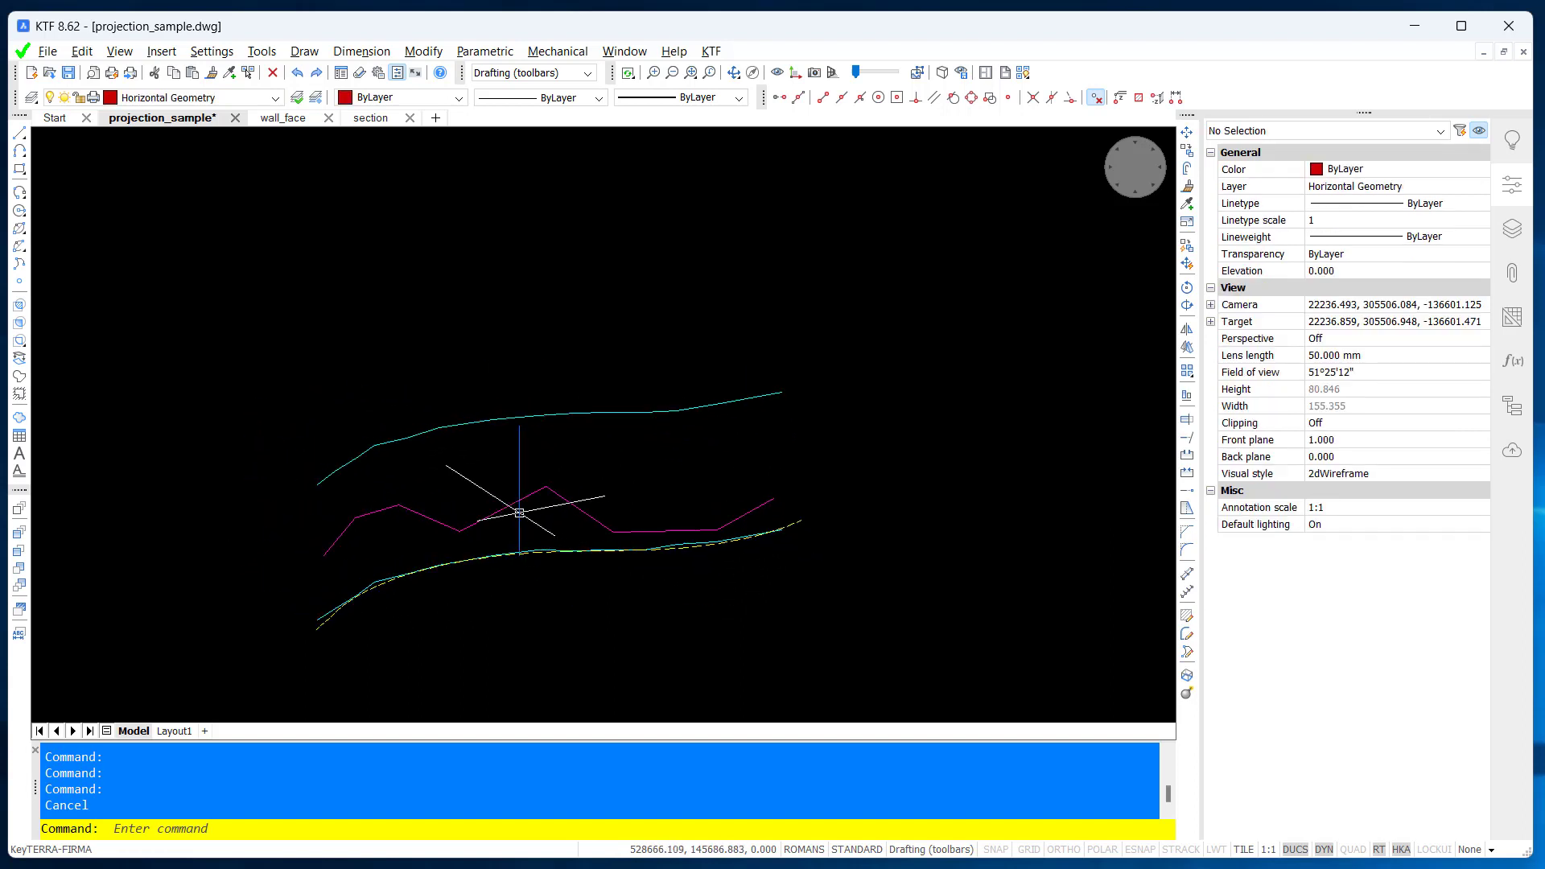
pyautogui.click(515, 510)
pyautogui.moveTo(465, 639); pyautogui.dragTo(490, 583, button='middle')
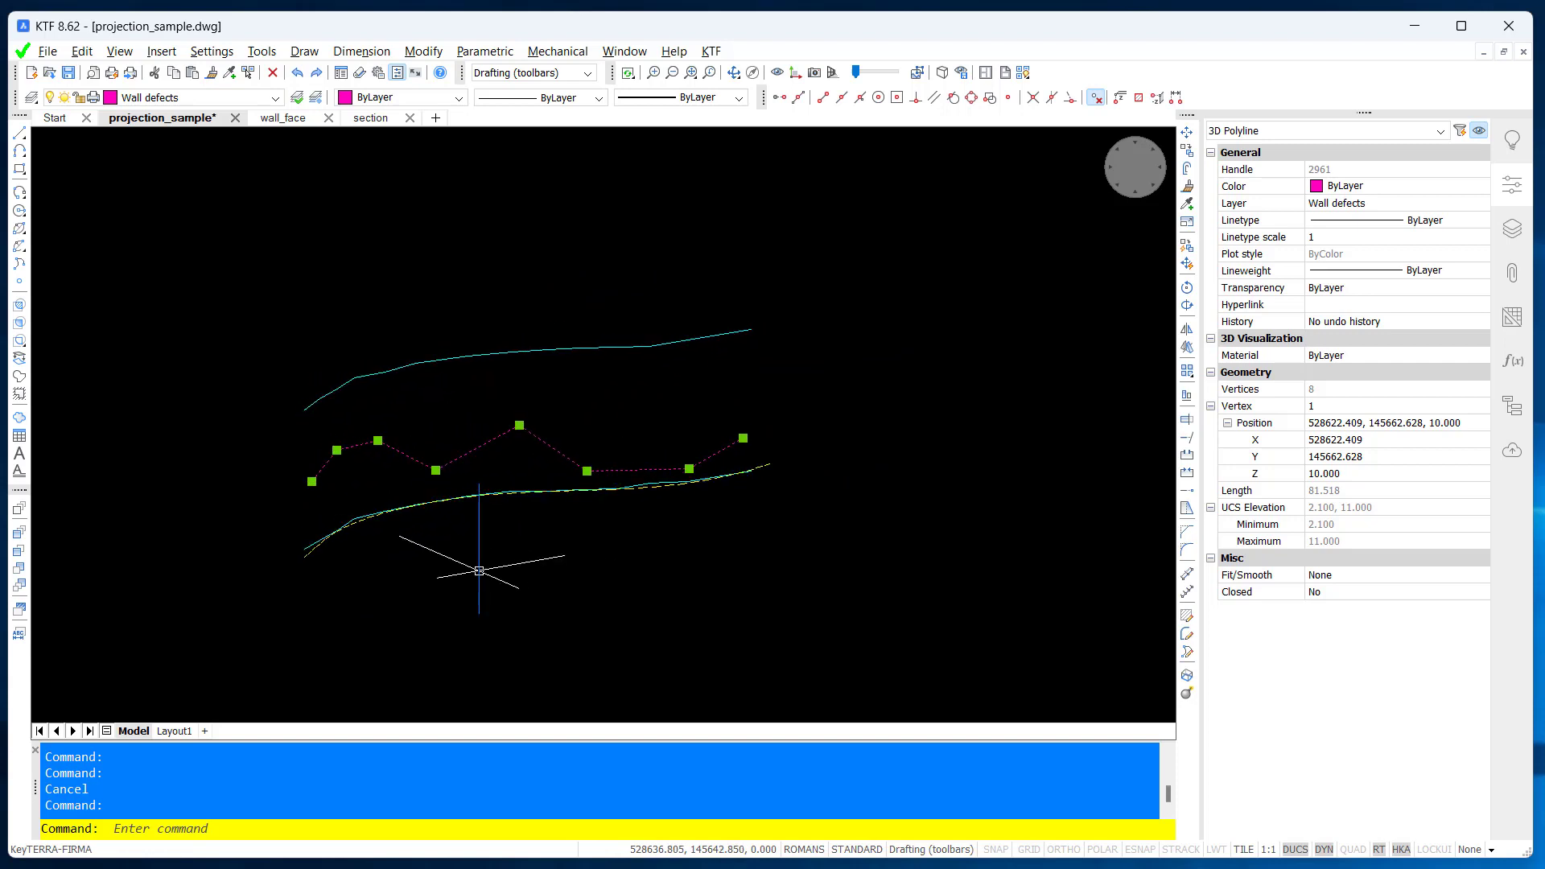
pyautogui.press('Escape')
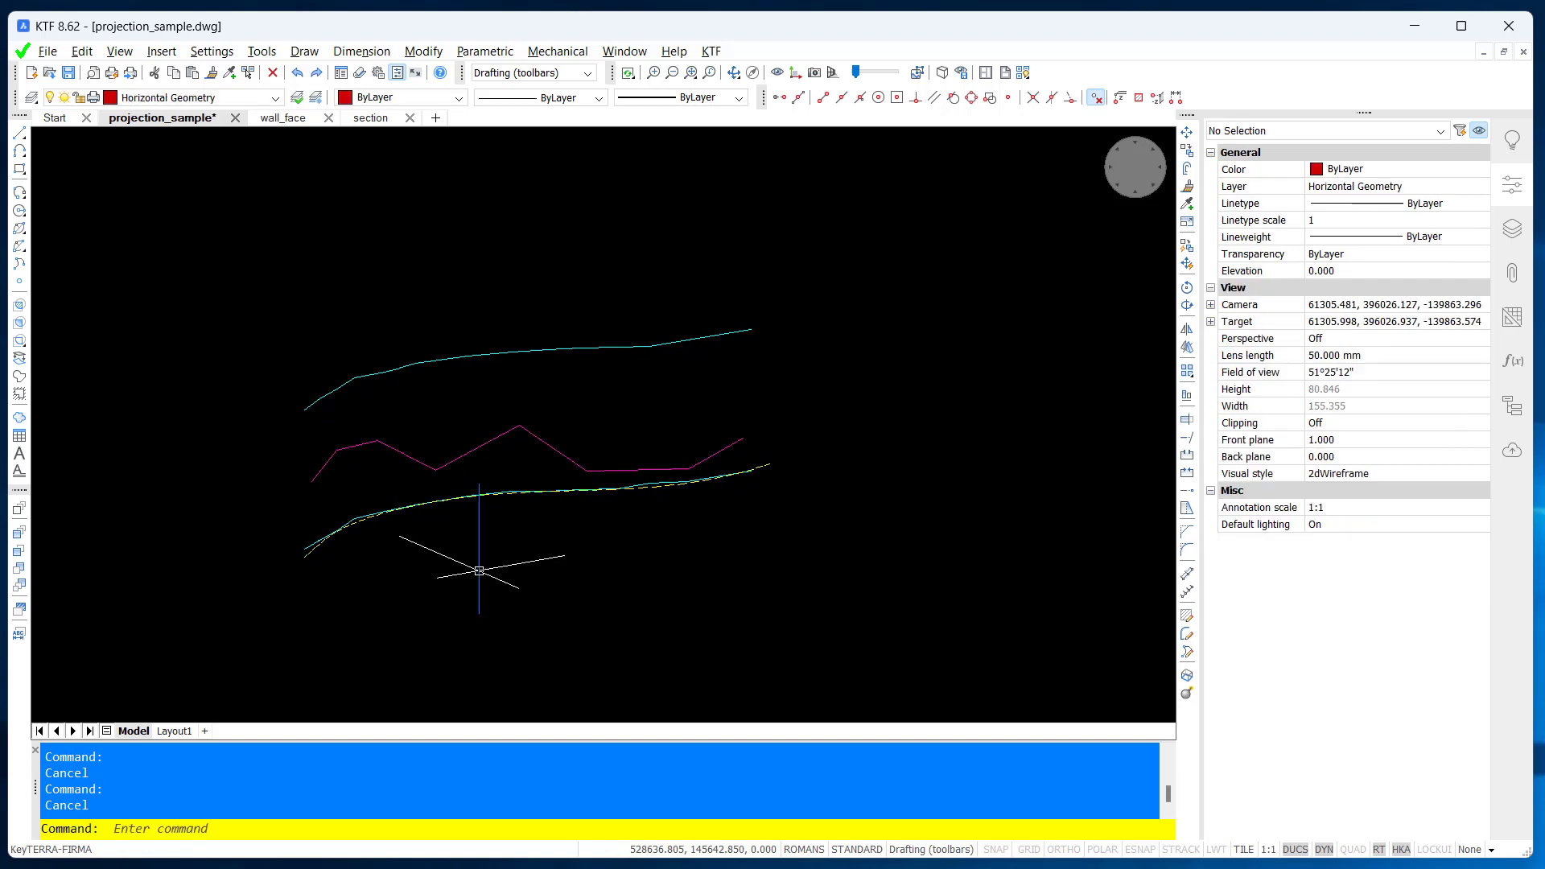
# Step: Restore the plan view of the current UCS with the whole wall alignment in sight
pyautogui.write('PLAN')
pyautogui.press('Return')
pyautogui.press('Return')
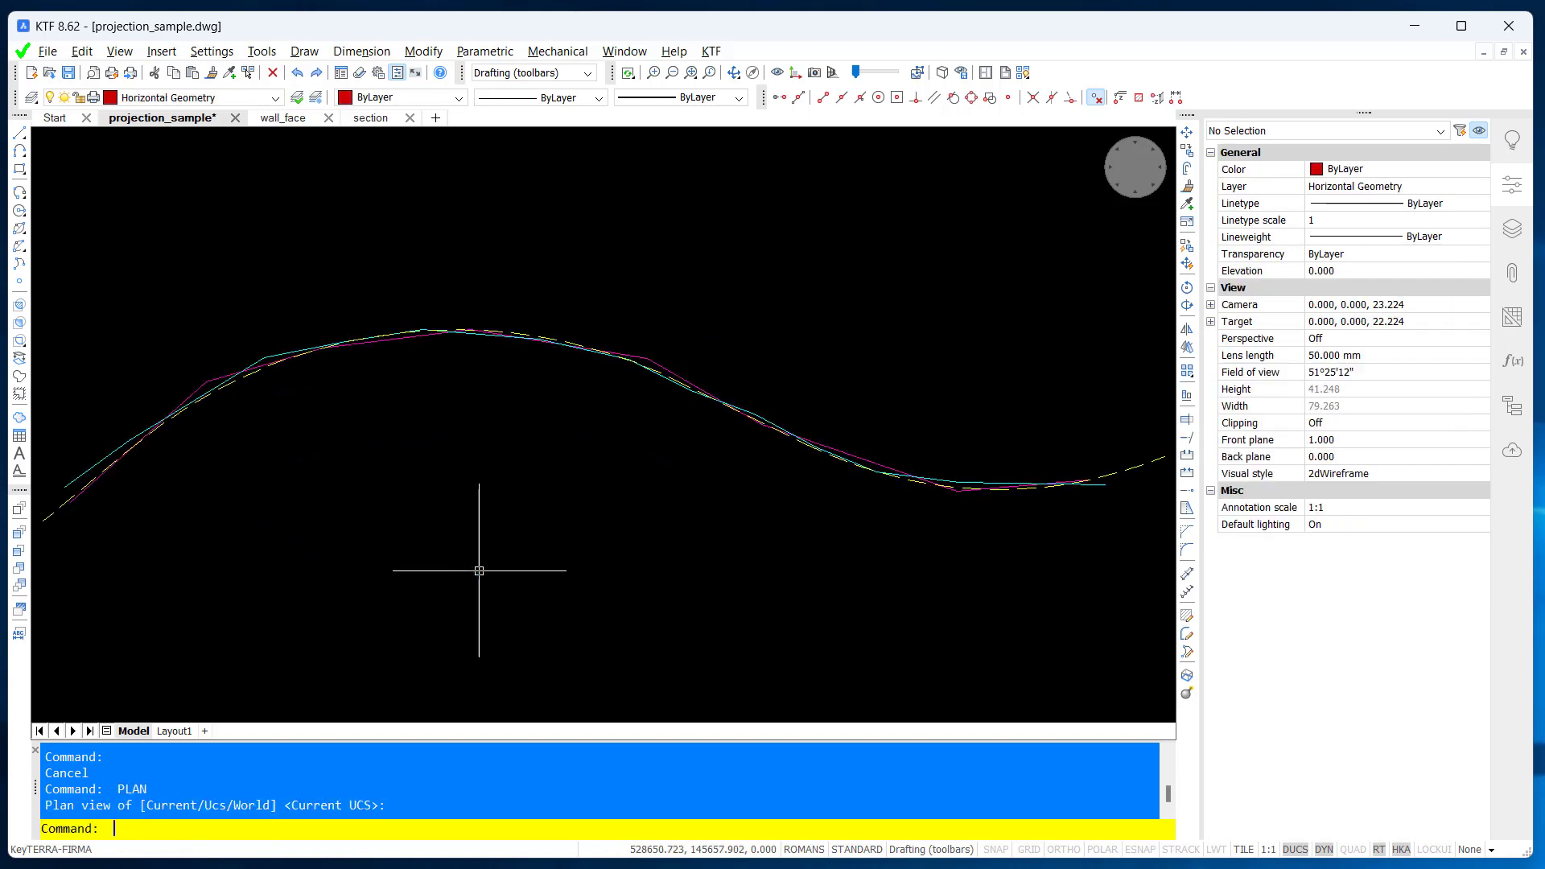
pyautogui.scroll(-1, 411, 564)
pyautogui.moveTo(376, 575); pyautogui.dragTo(478, 573, button='middle')
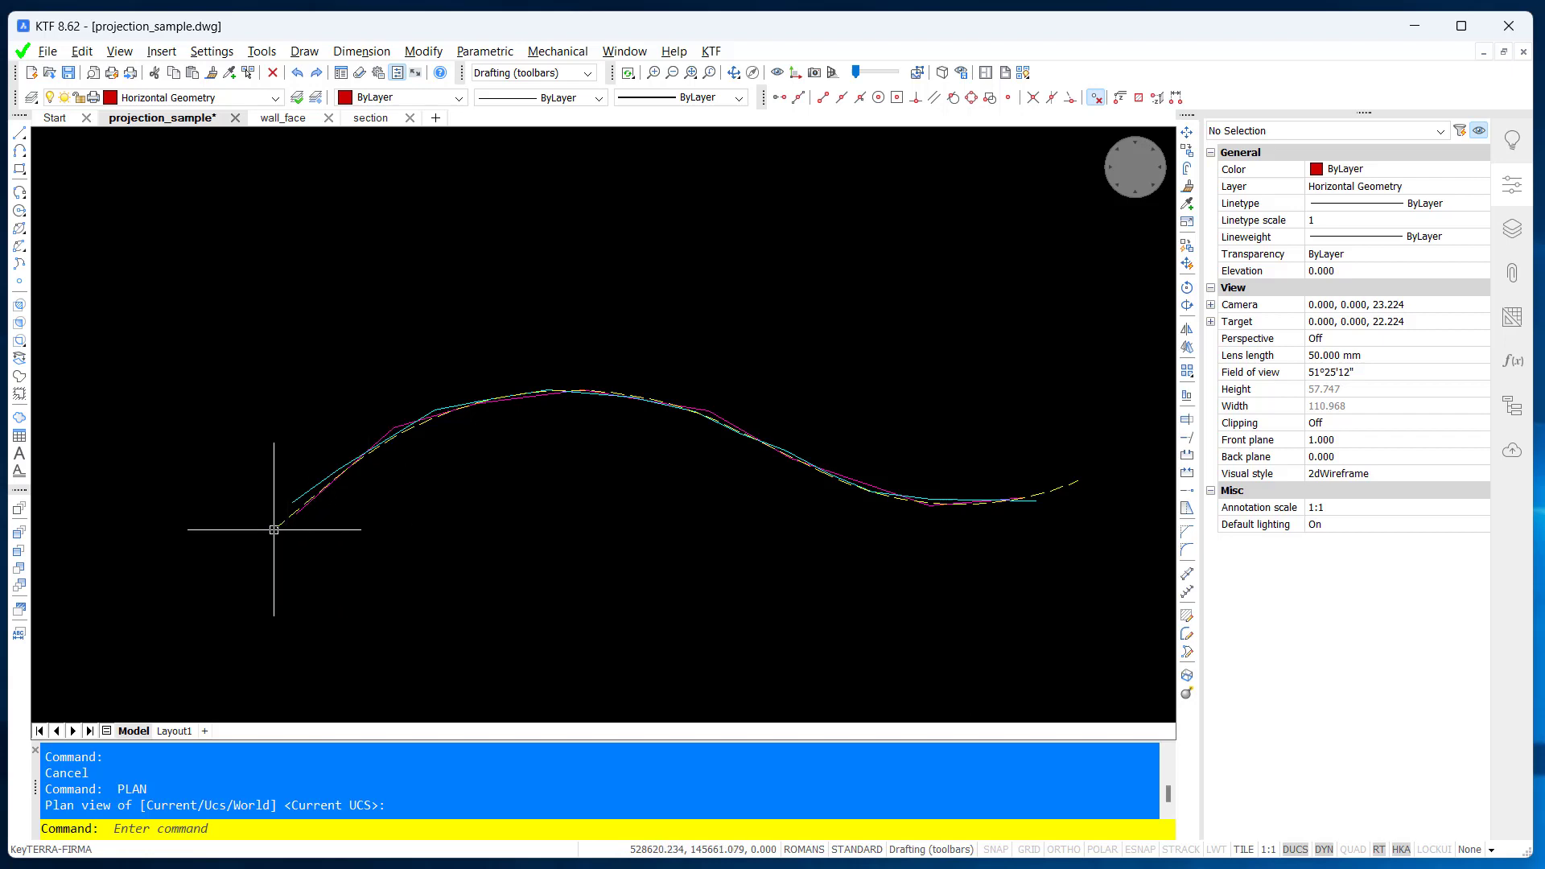
pyautogui.click(392, 427)
pyautogui.press('Escape')
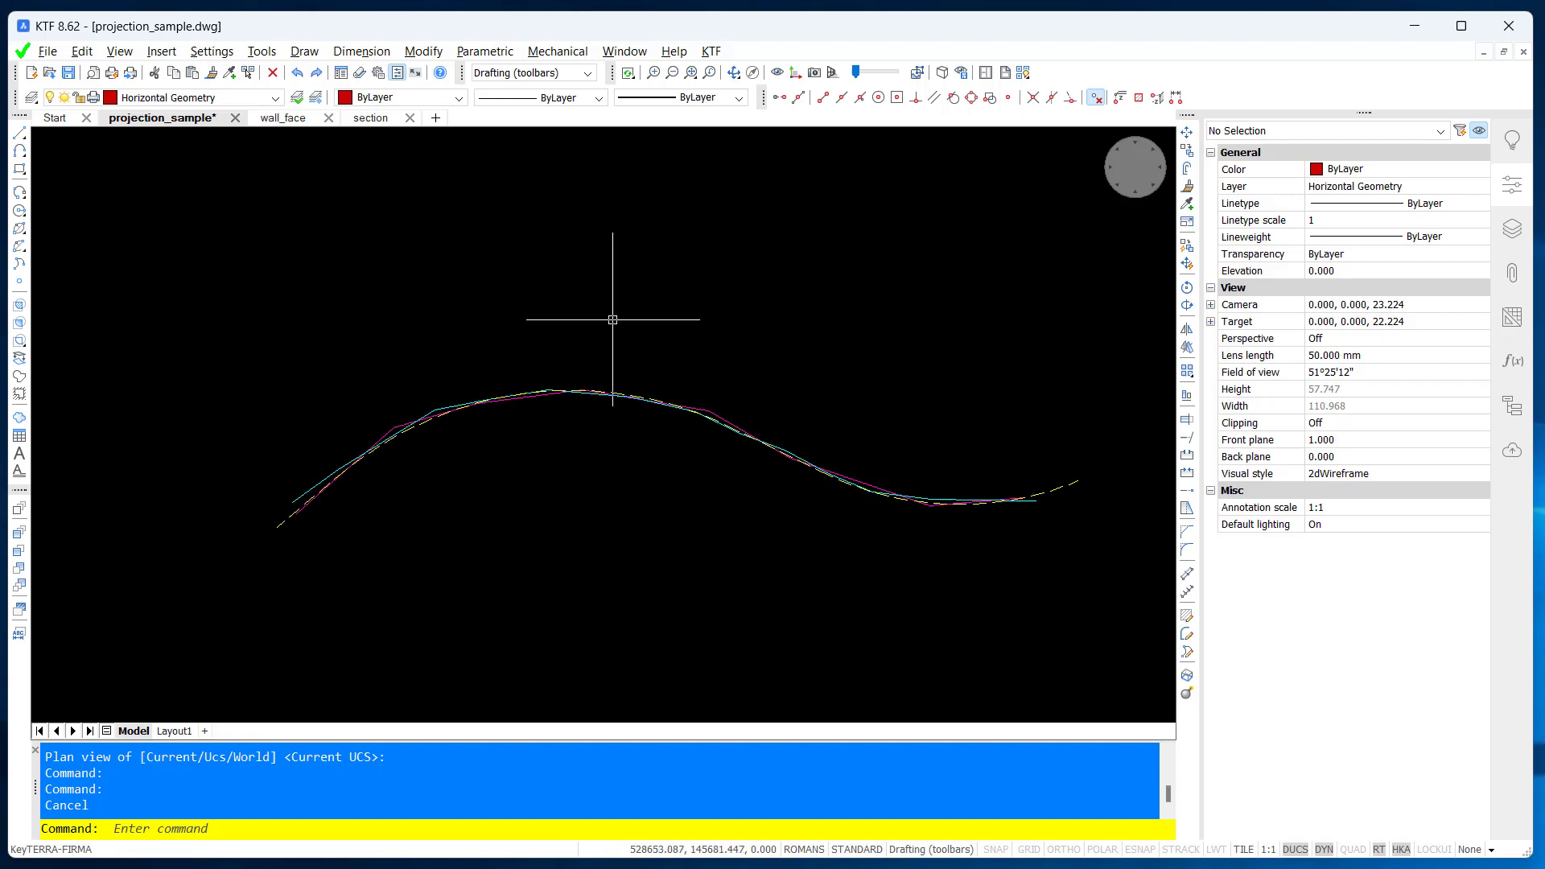
# Step: Mark the dashed 2D polyline's horizontal geometry with chainages from 0.000 at regular 5.000 intervals, scale 1:250, annotation offset 1.500
pyautogui.click(711, 52)
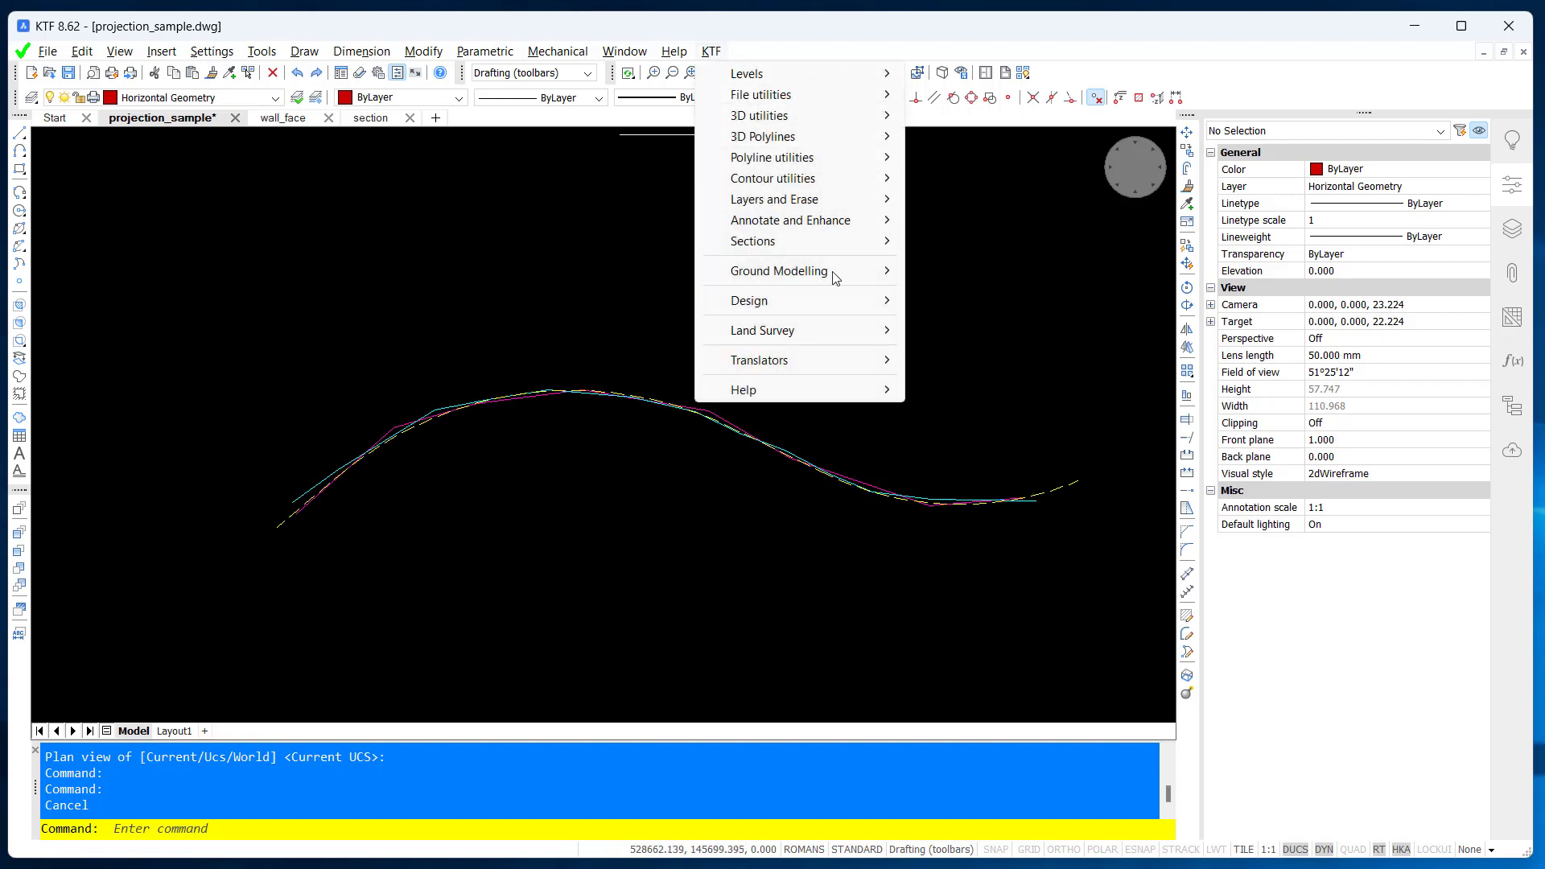
pyautogui.moveTo(837, 303)
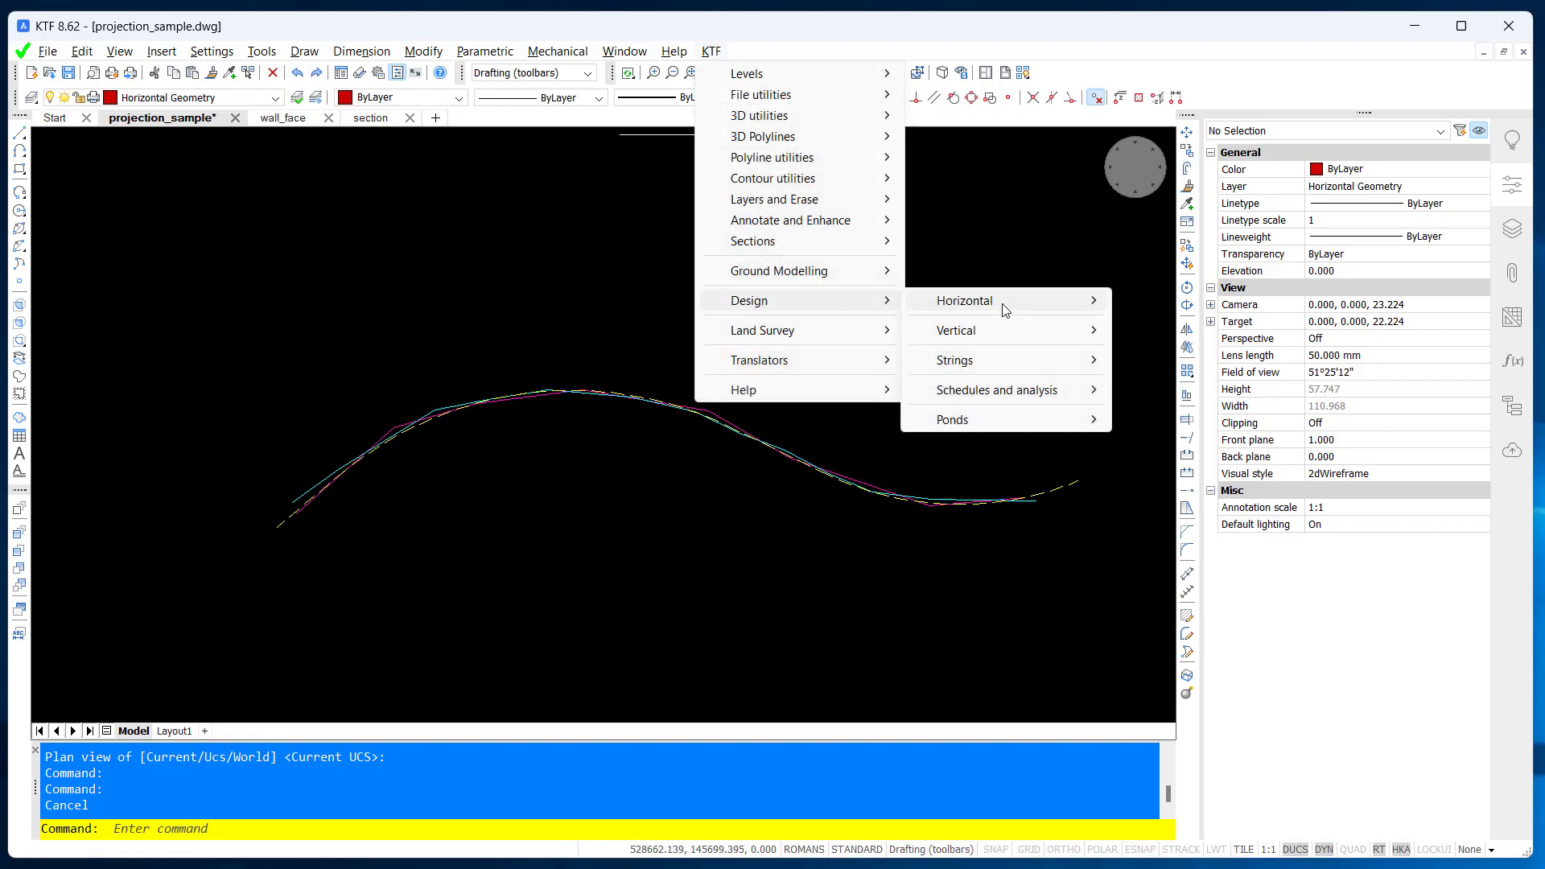
pyautogui.moveTo(1005, 310)
pyautogui.click(1205, 435)
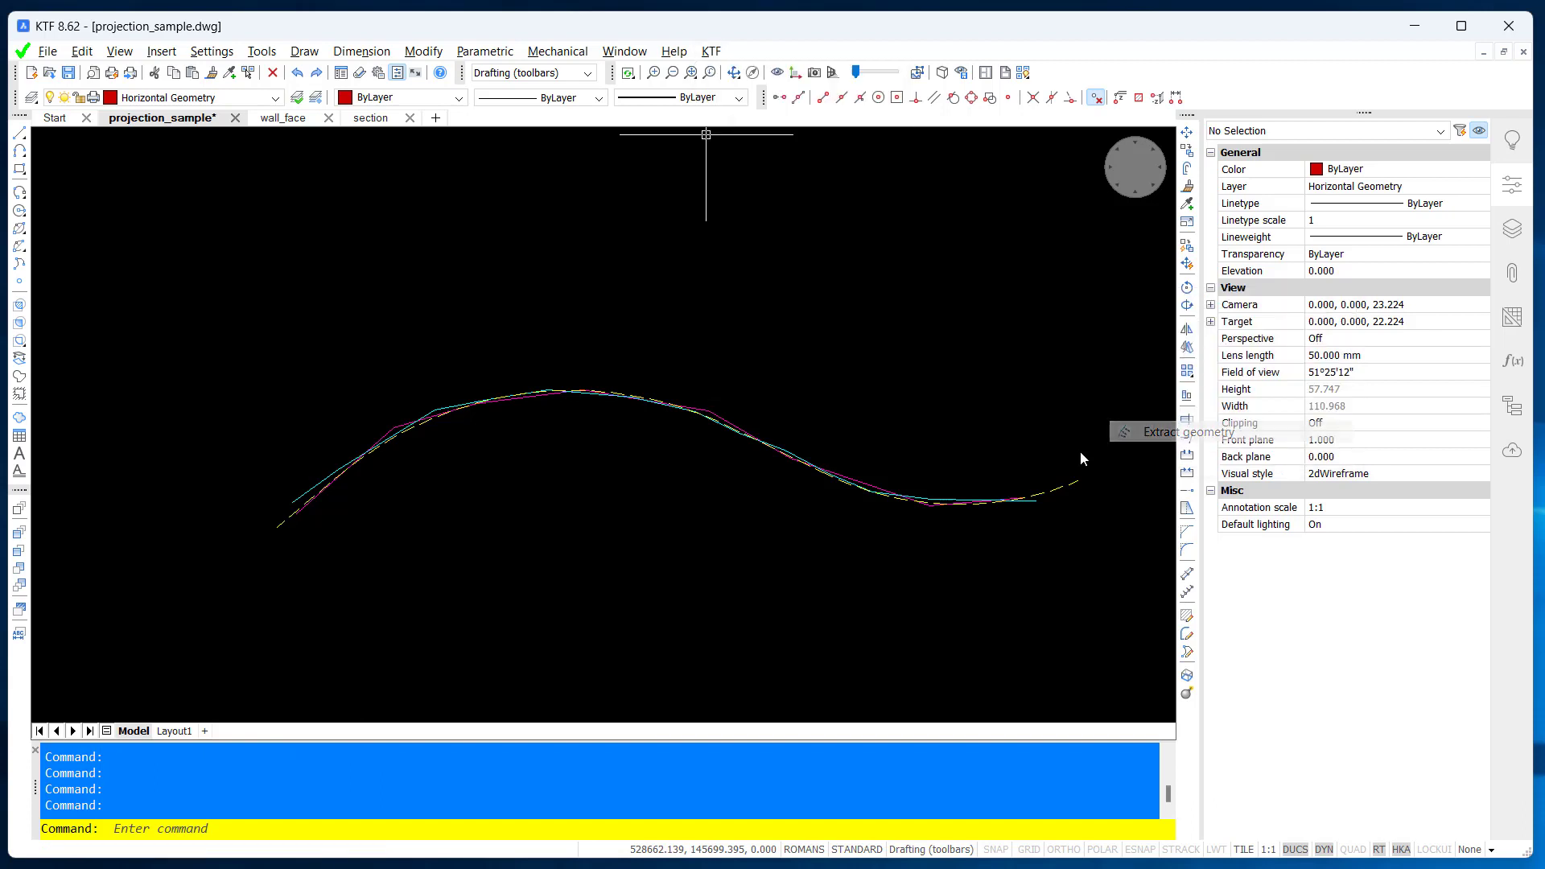
pyautogui.click(278, 526)
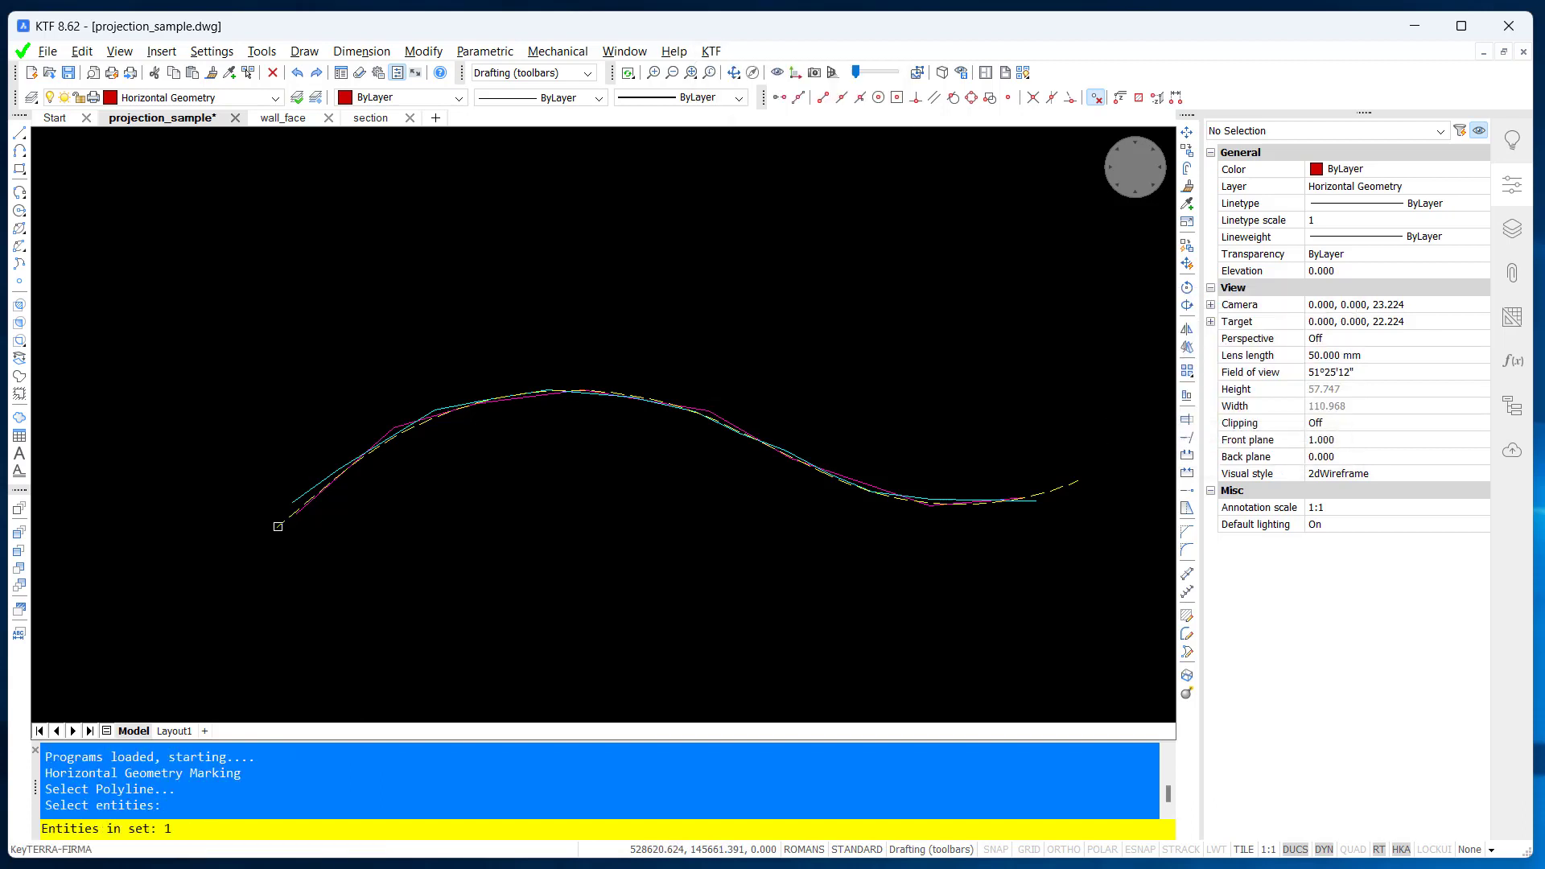
pyautogui.press('Return')
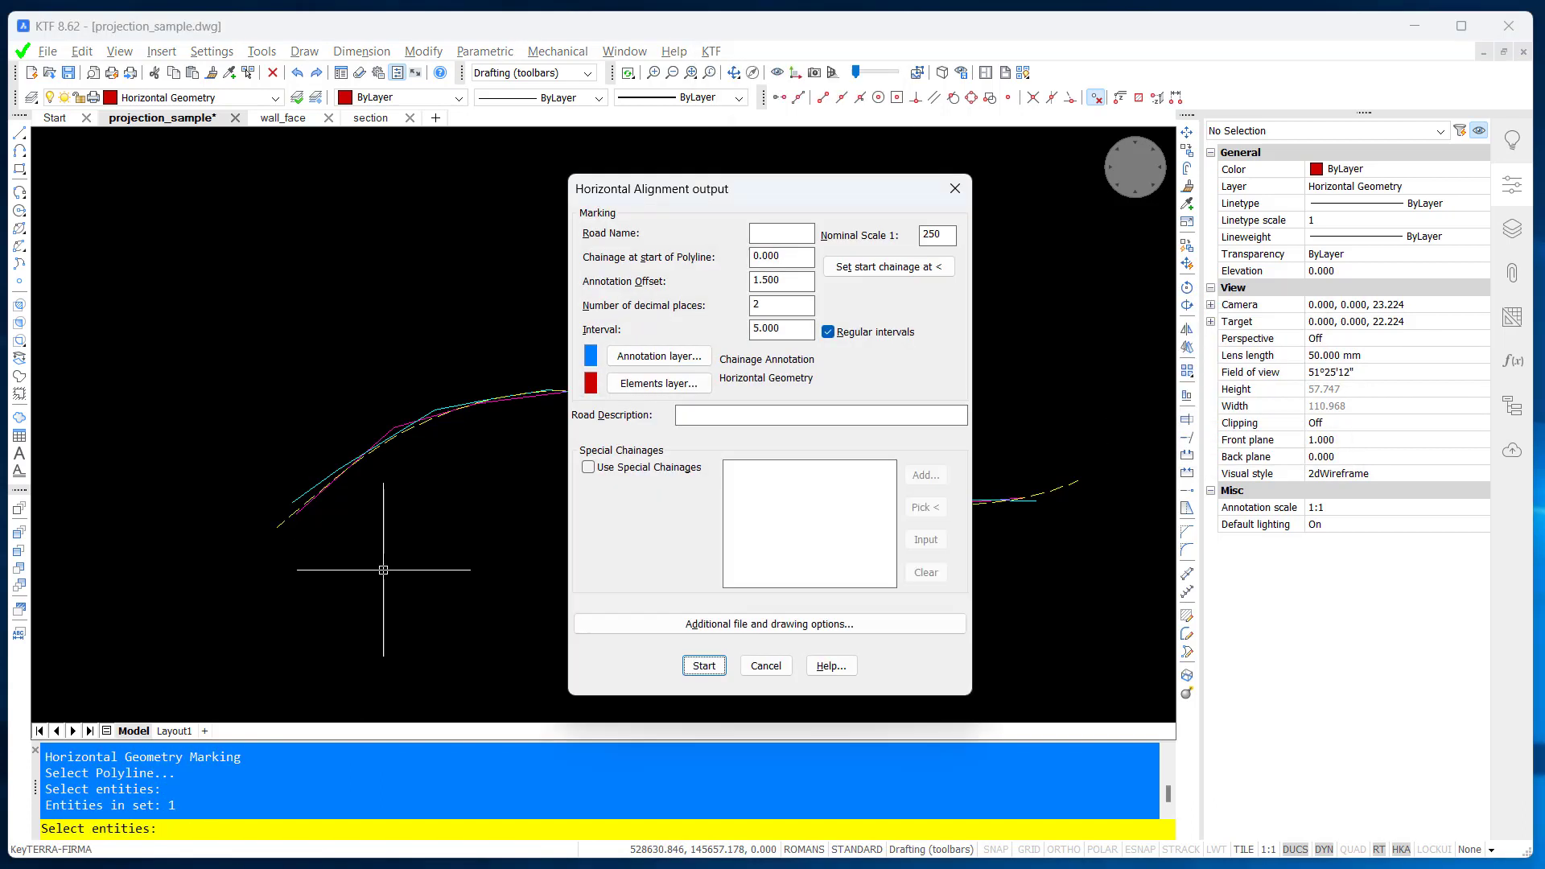
pyautogui.click(704, 666)
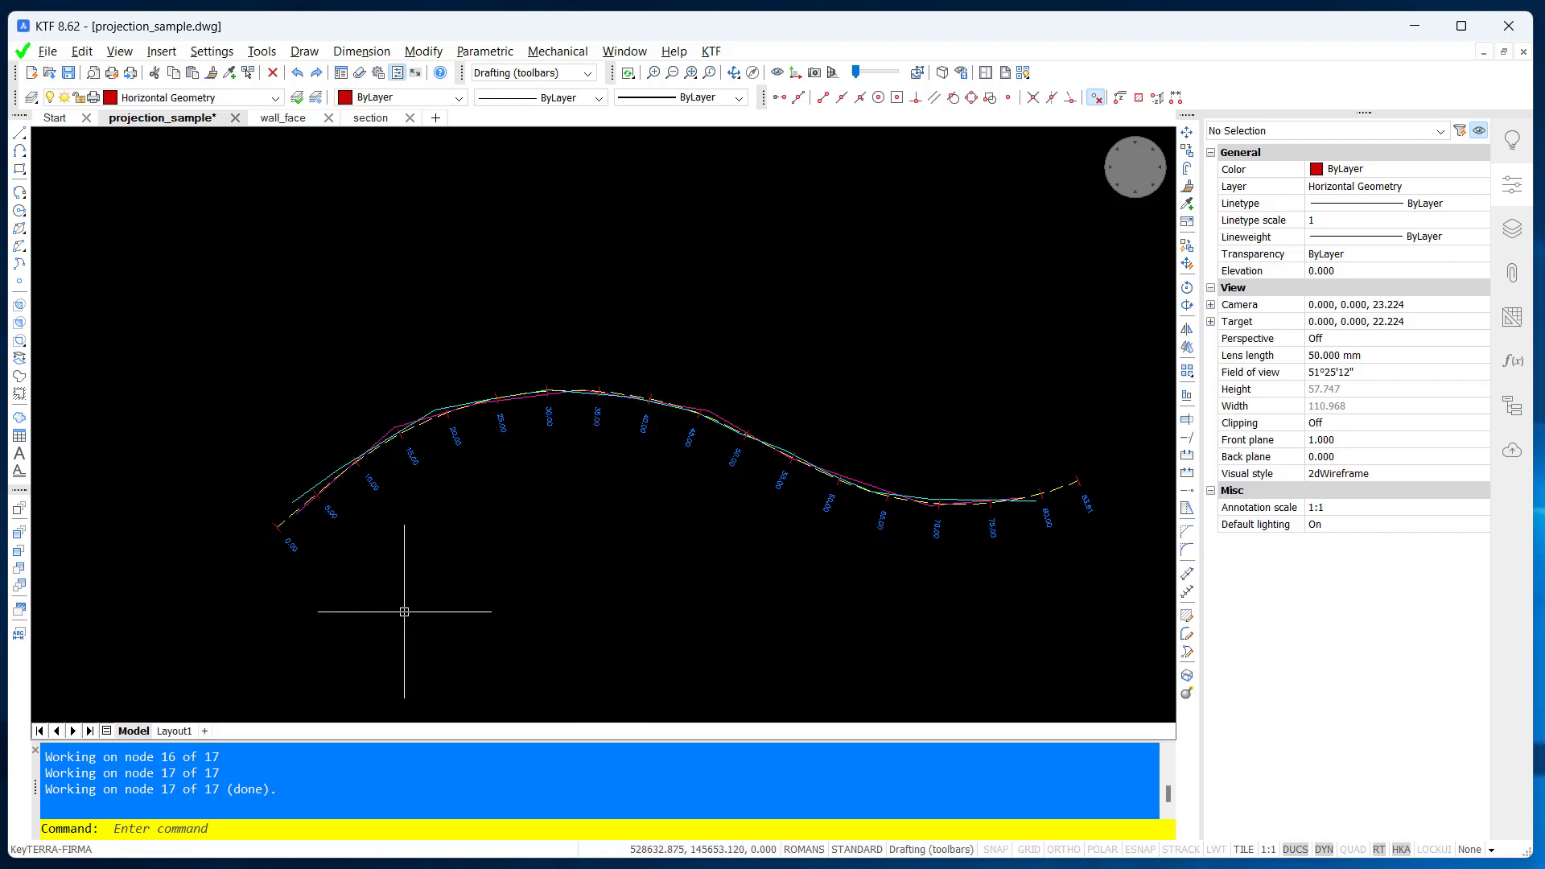
# Step: Examine the chainage marks along the whole alignment in a tilted 3D view and return to plan view
pyautogui.scroll(-1, 406, 610)
pyautogui.keyDown('shift'); pyautogui.moveTo(414, 628); pyautogui.dragTo(402, 563, button='middle'); pyautogui.keyUp('shift')
pyautogui.scroll(3, 463, 604)
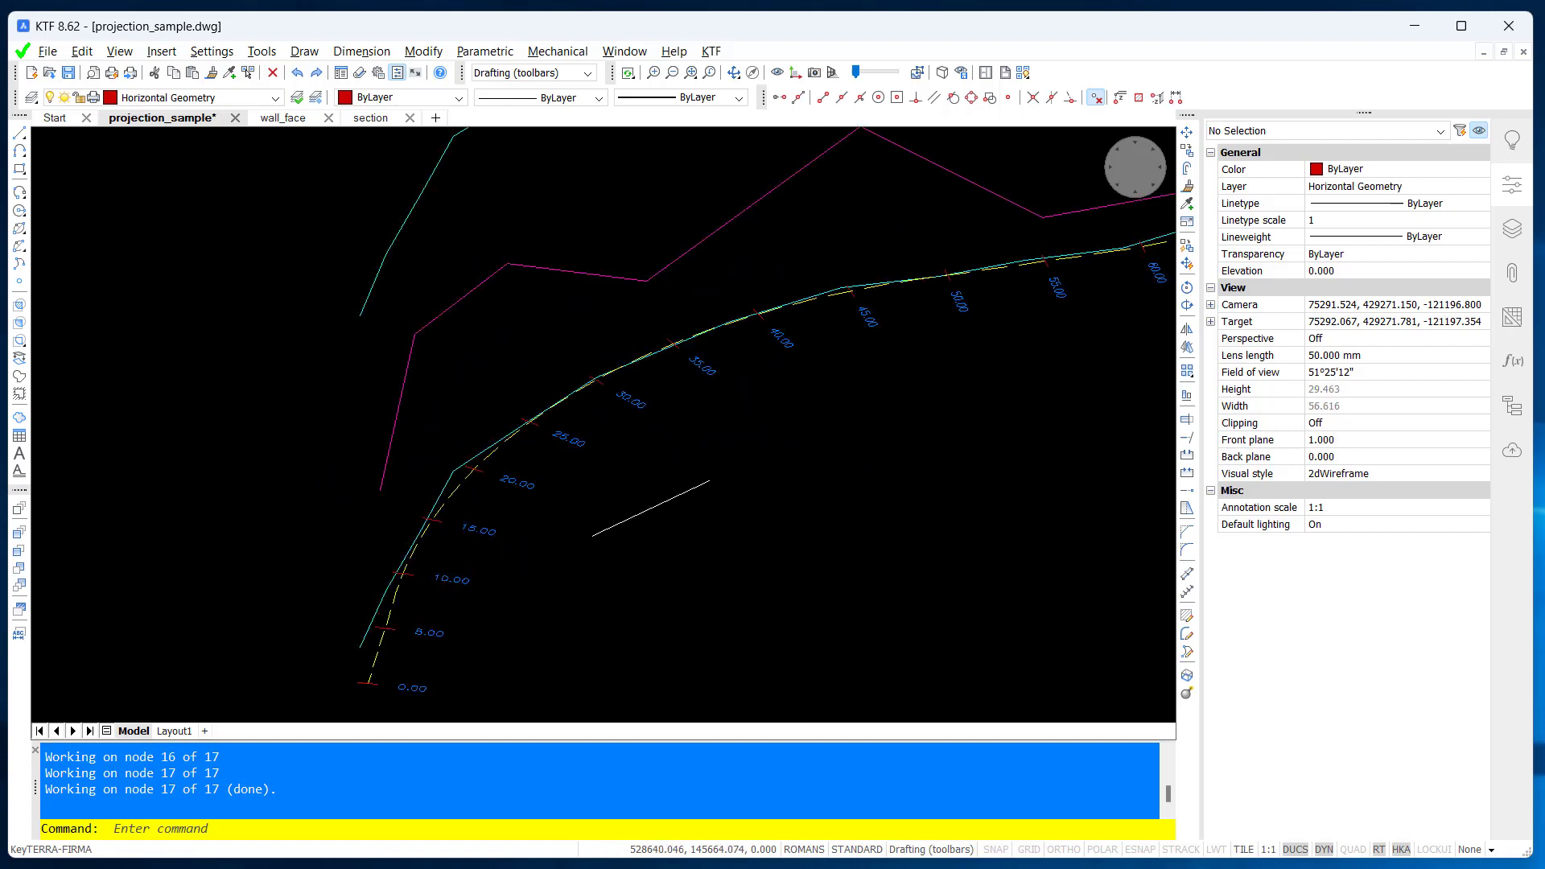
pyautogui.moveTo(724, 483)
pyautogui.mouseDown(button='middle')
pyautogui.moveTo(438, 569)
pyautogui.moveTo(290, 588)
pyautogui.mouseUp(button='middle')
pyautogui.moveTo(892, 463)
pyautogui.mouseDown(button='middle')
pyautogui.moveTo(639, 600)
pyautogui.moveTo(860, 454)
pyautogui.mouseUp(button='middle')
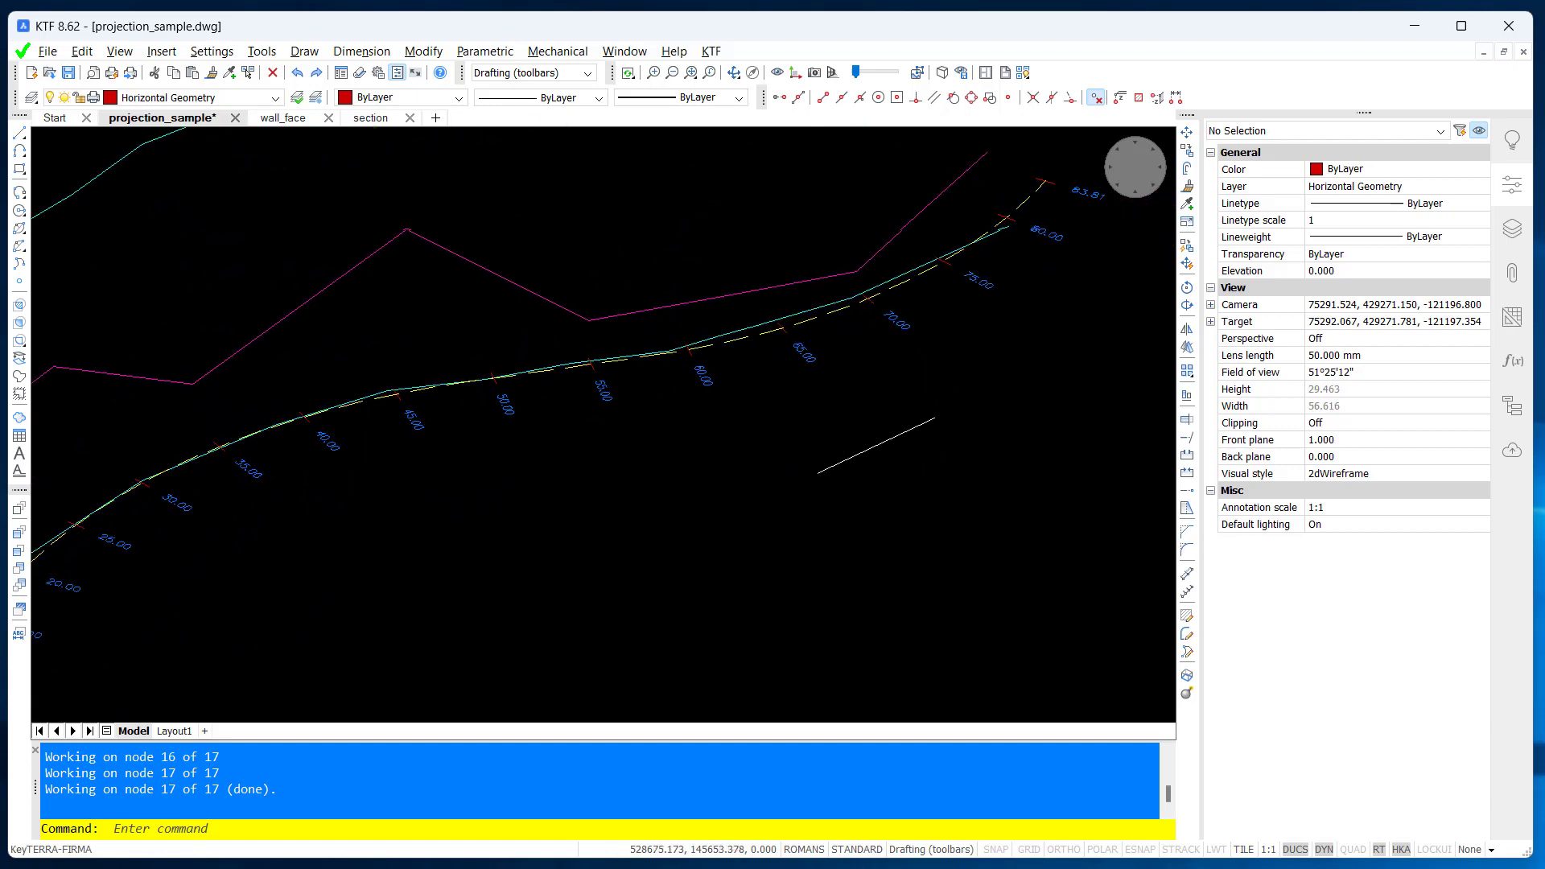
pyautogui.write('plan')
pyautogui.press('Return')
pyautogui.press('Return')
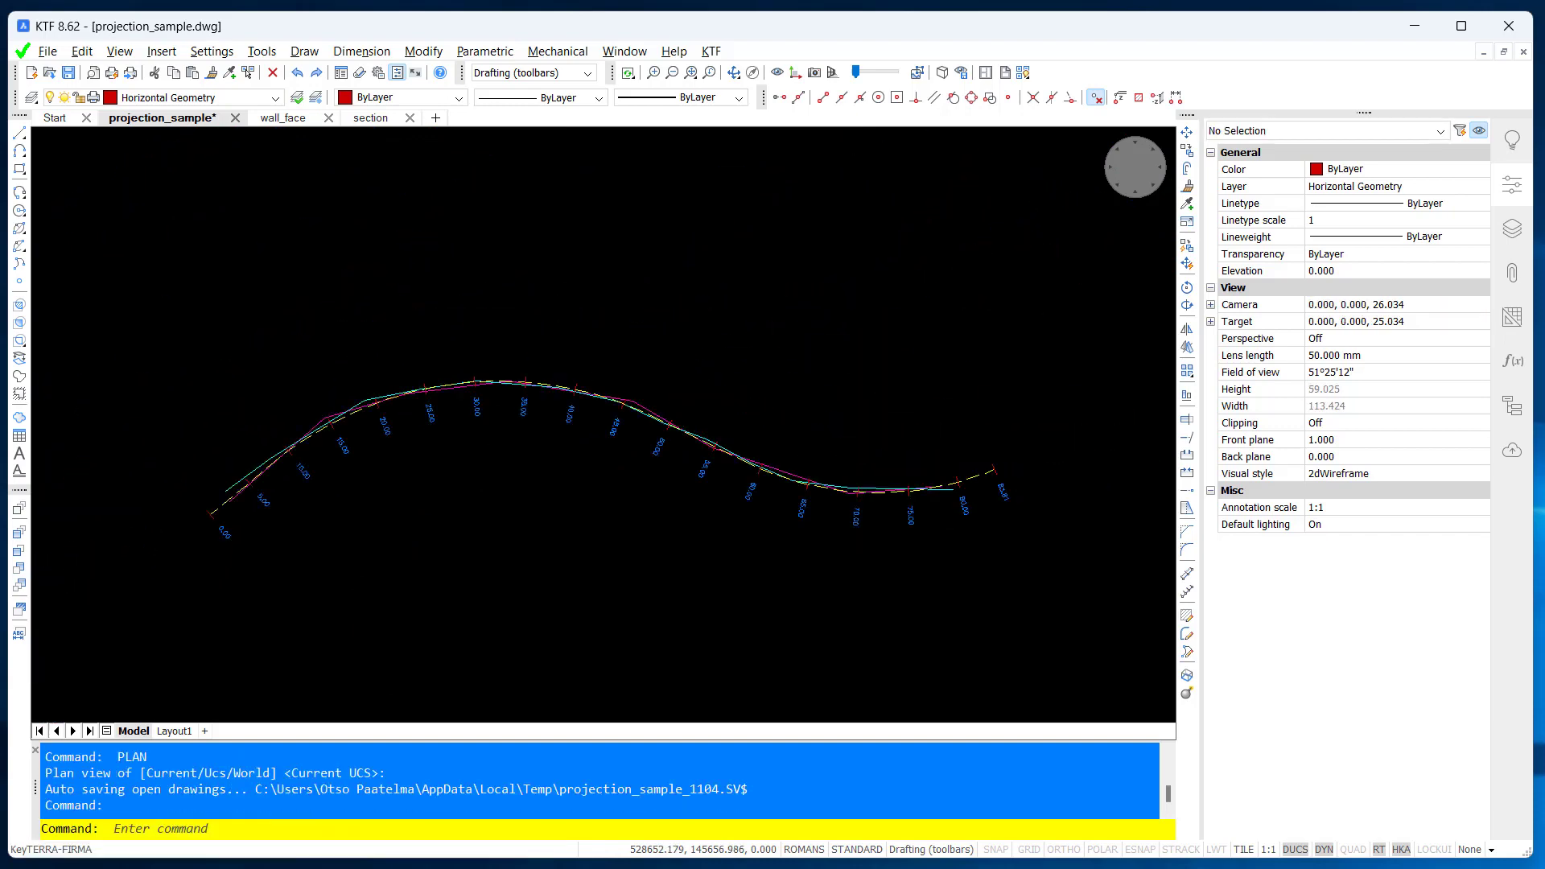
pyautogui.moveTo(531, 558); pyautogui.dragTo(564, 543, button='middle')
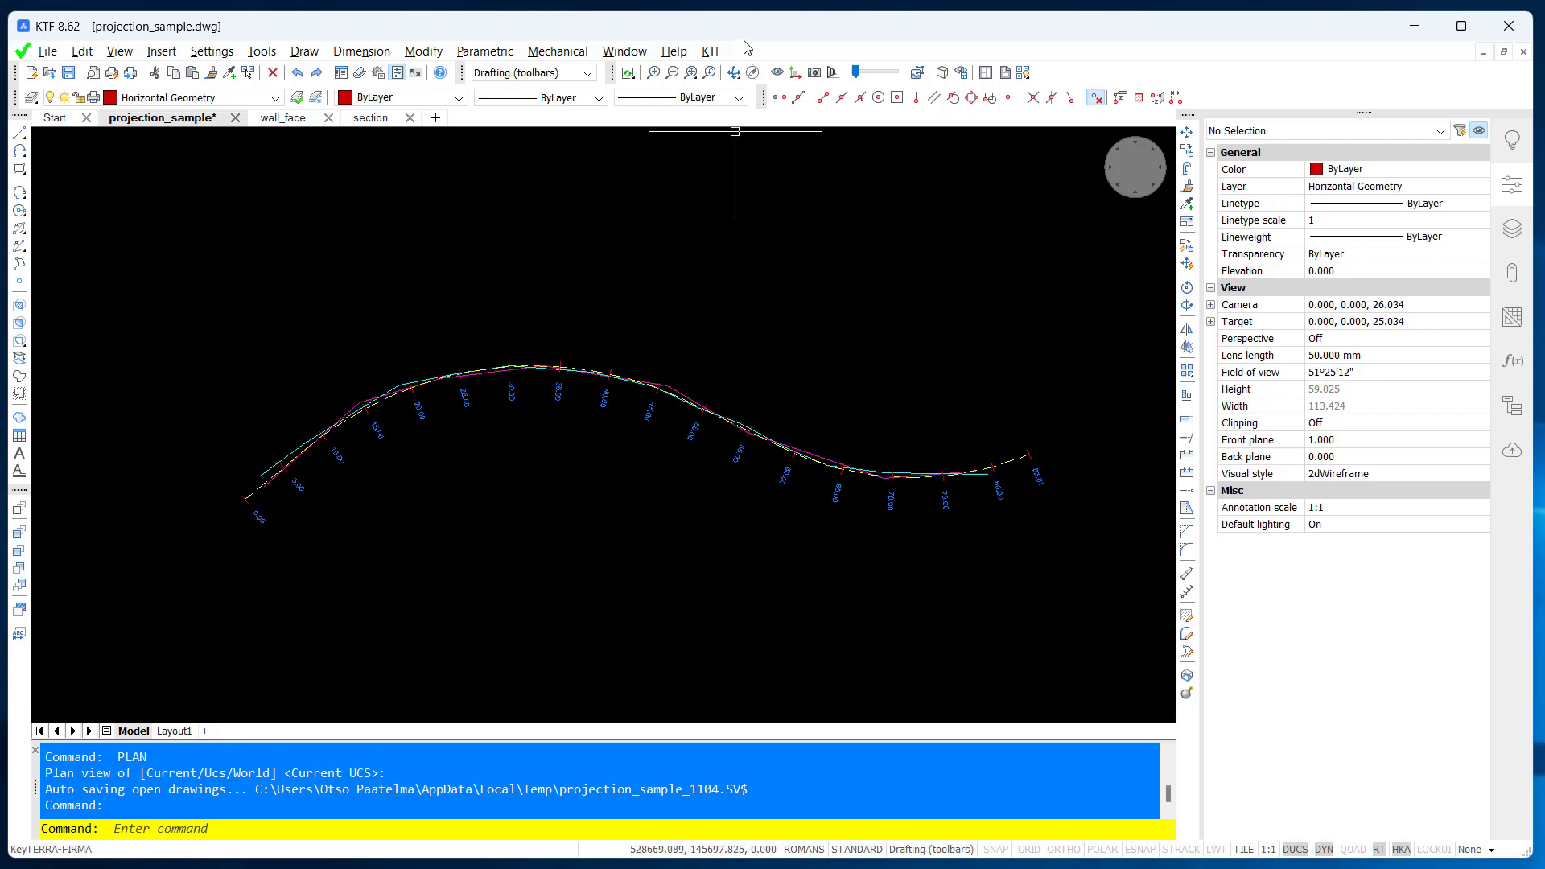
# Step: Start Project building face observations with the dashed 2D polyline as the building face
pyautogui.click(712, 52)
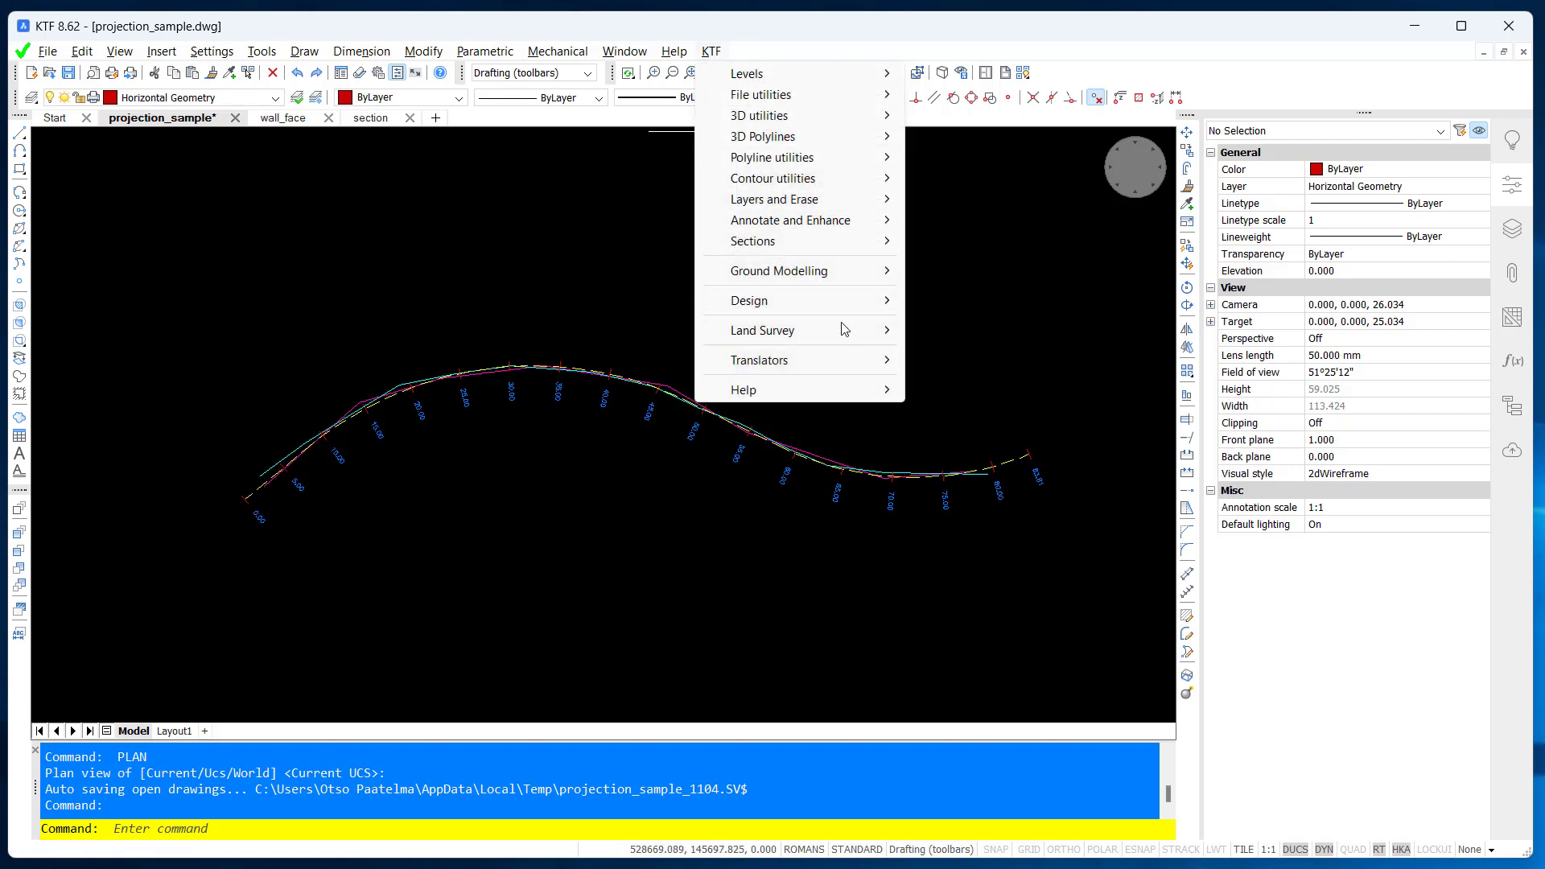
pyautogui.moveTo(842, 330)
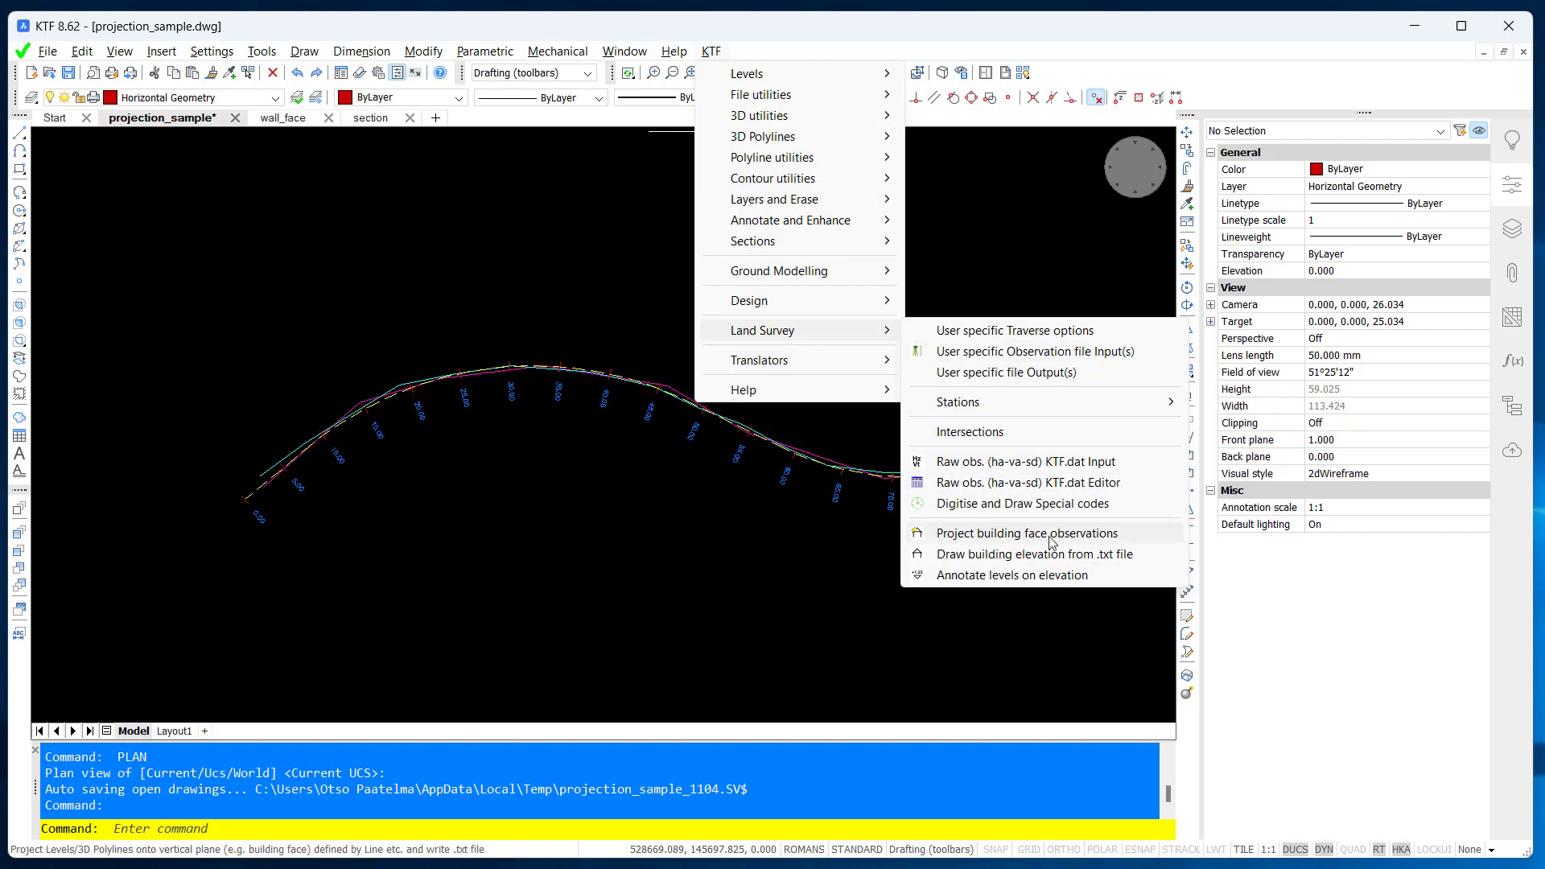
pyautogui.click(1092, 538)
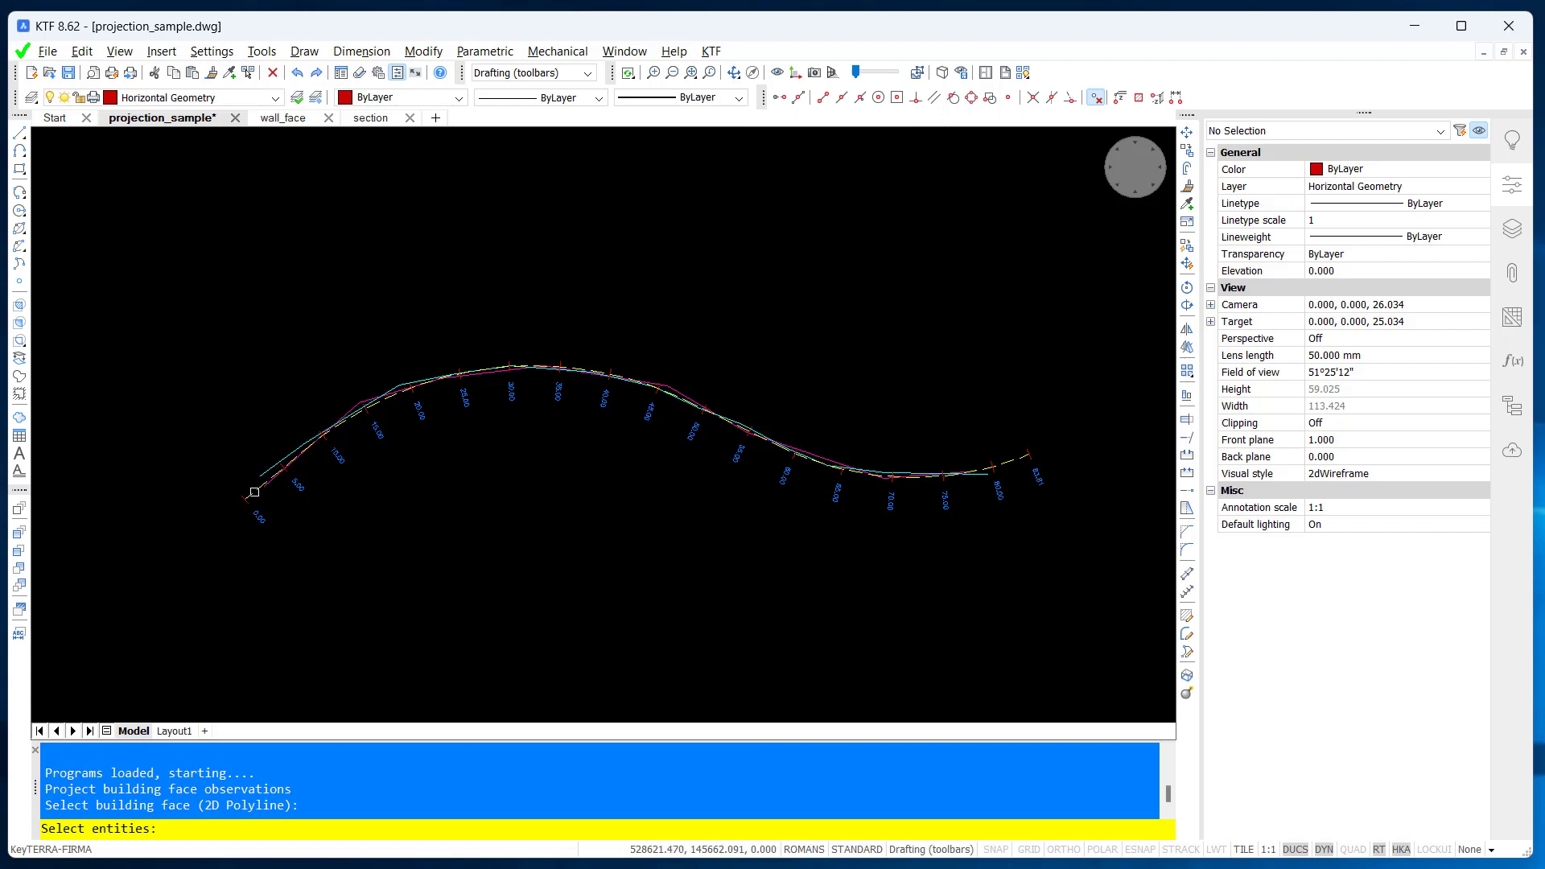
pyautogui.click(255, 492)
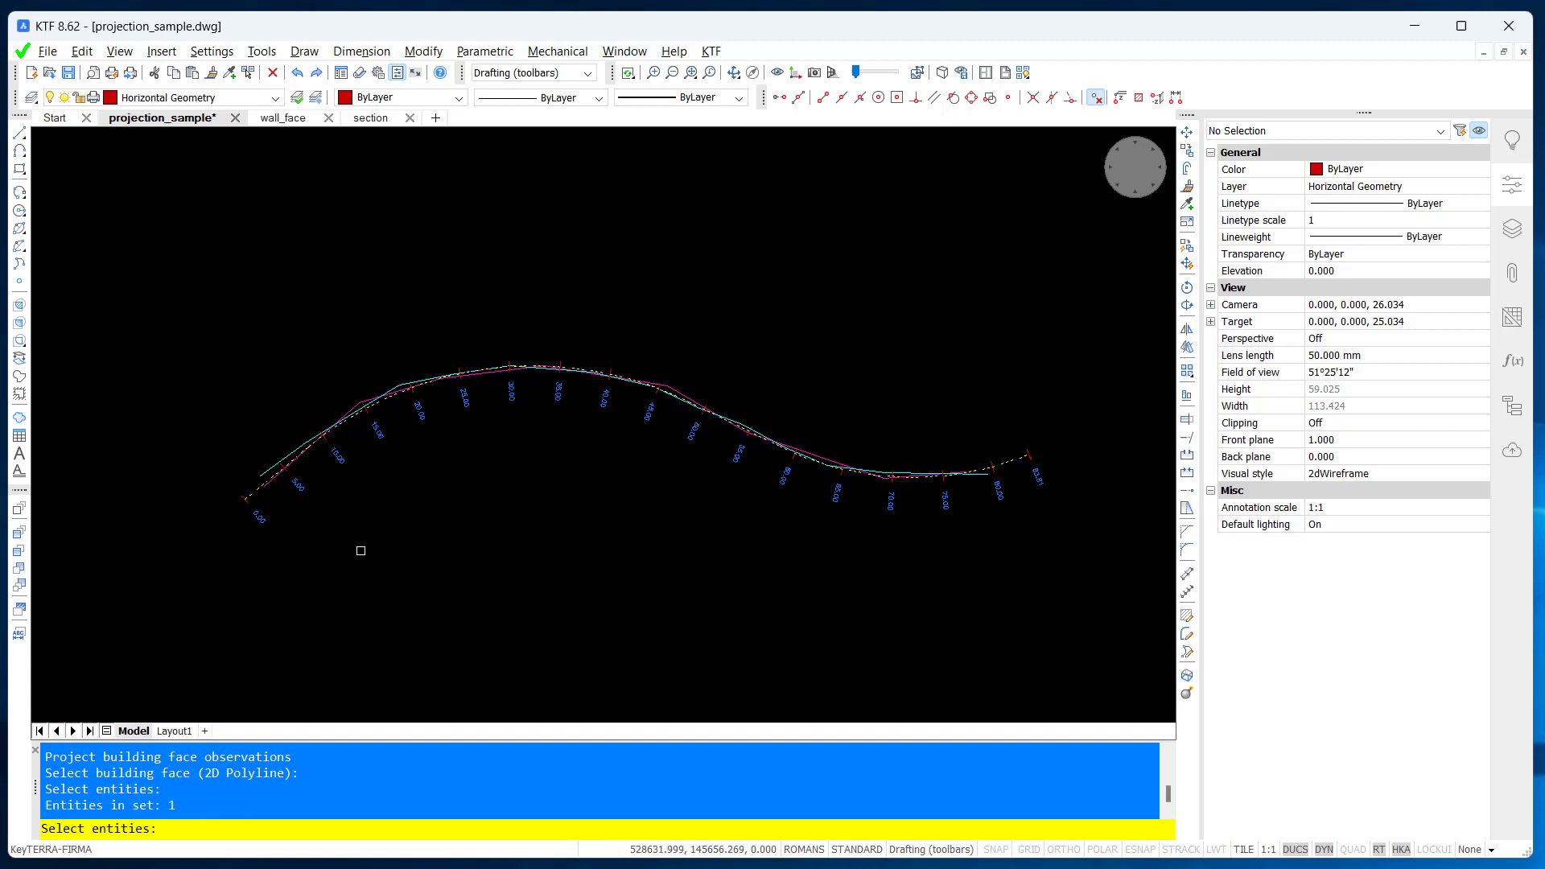
pyautogui.press('Return')
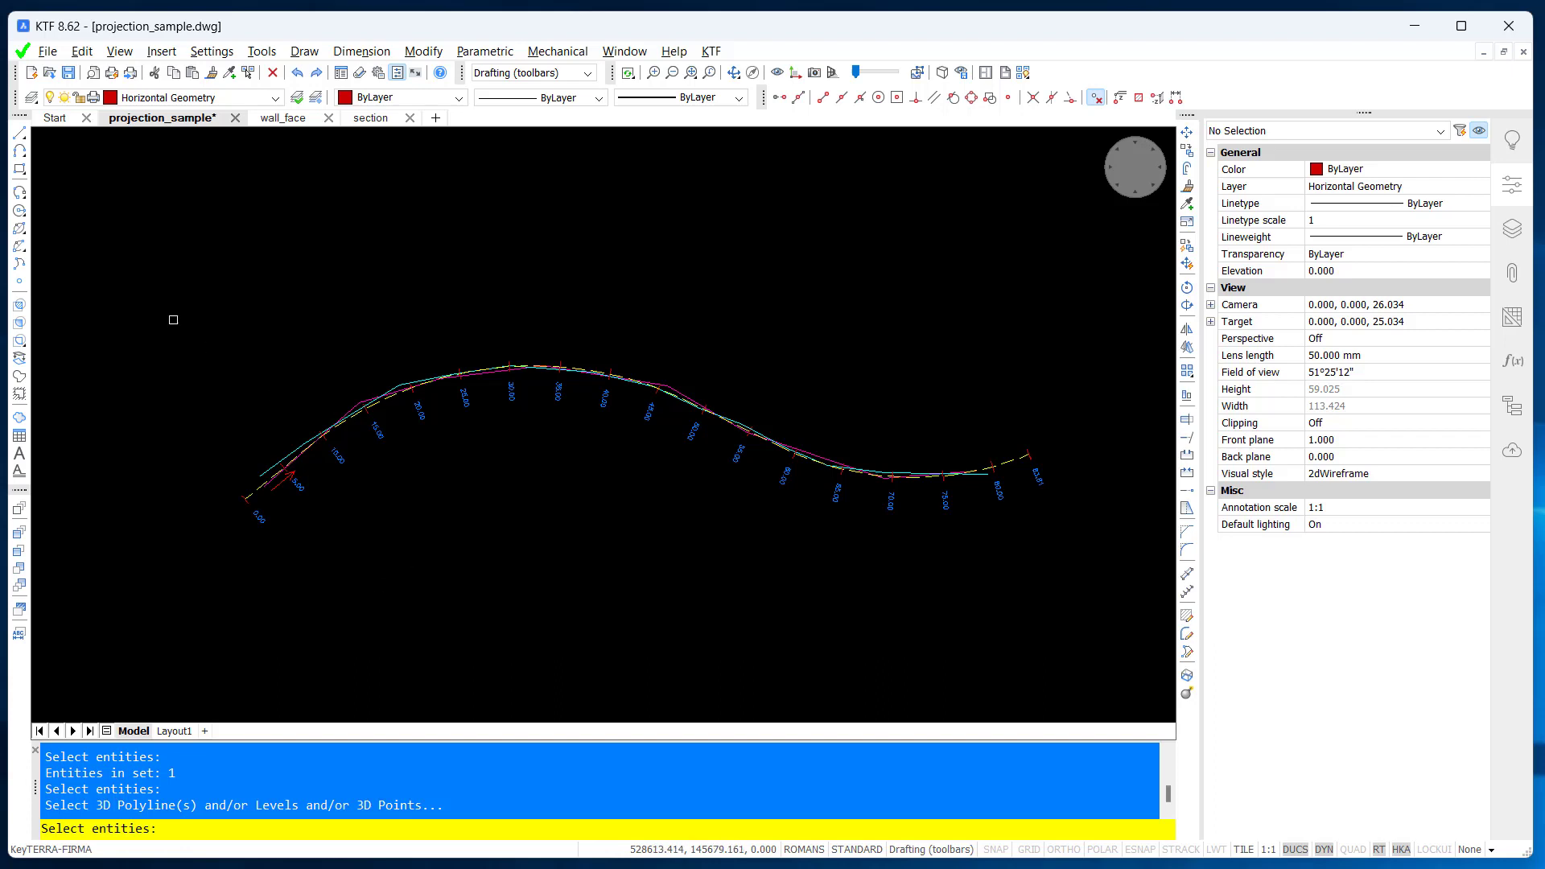
# Step: Choose everything around the wall as the observations to project, accepting the maximum distance from the building face of 9999.999
pyautogui.click(162, 284)
pyautogui.click(1086, 641)
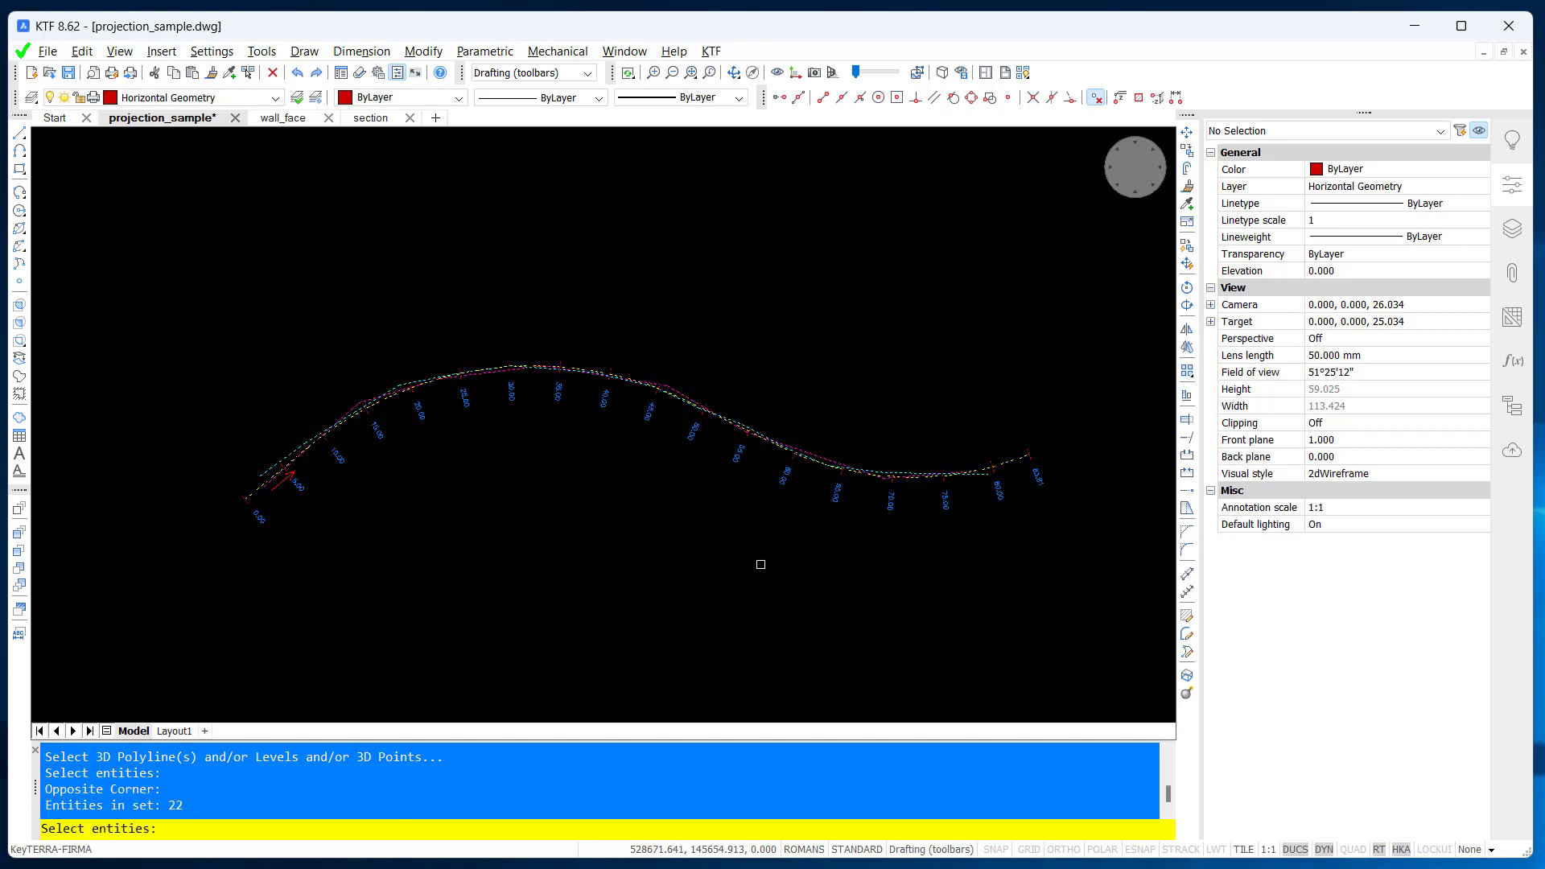
pyautogui.press('Return')
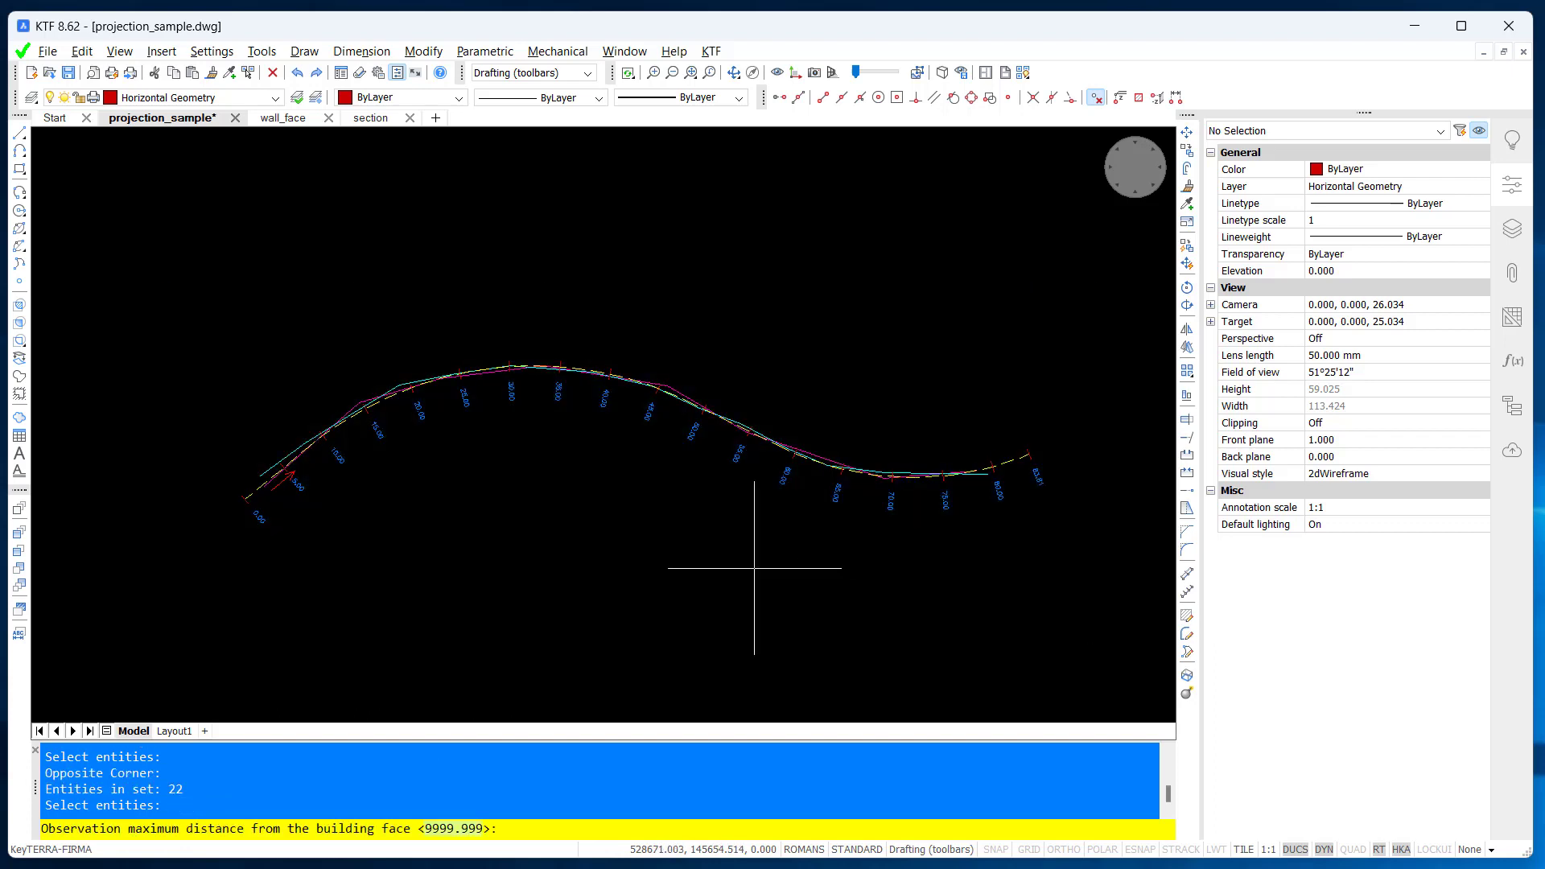
pyautogui.press('Return')
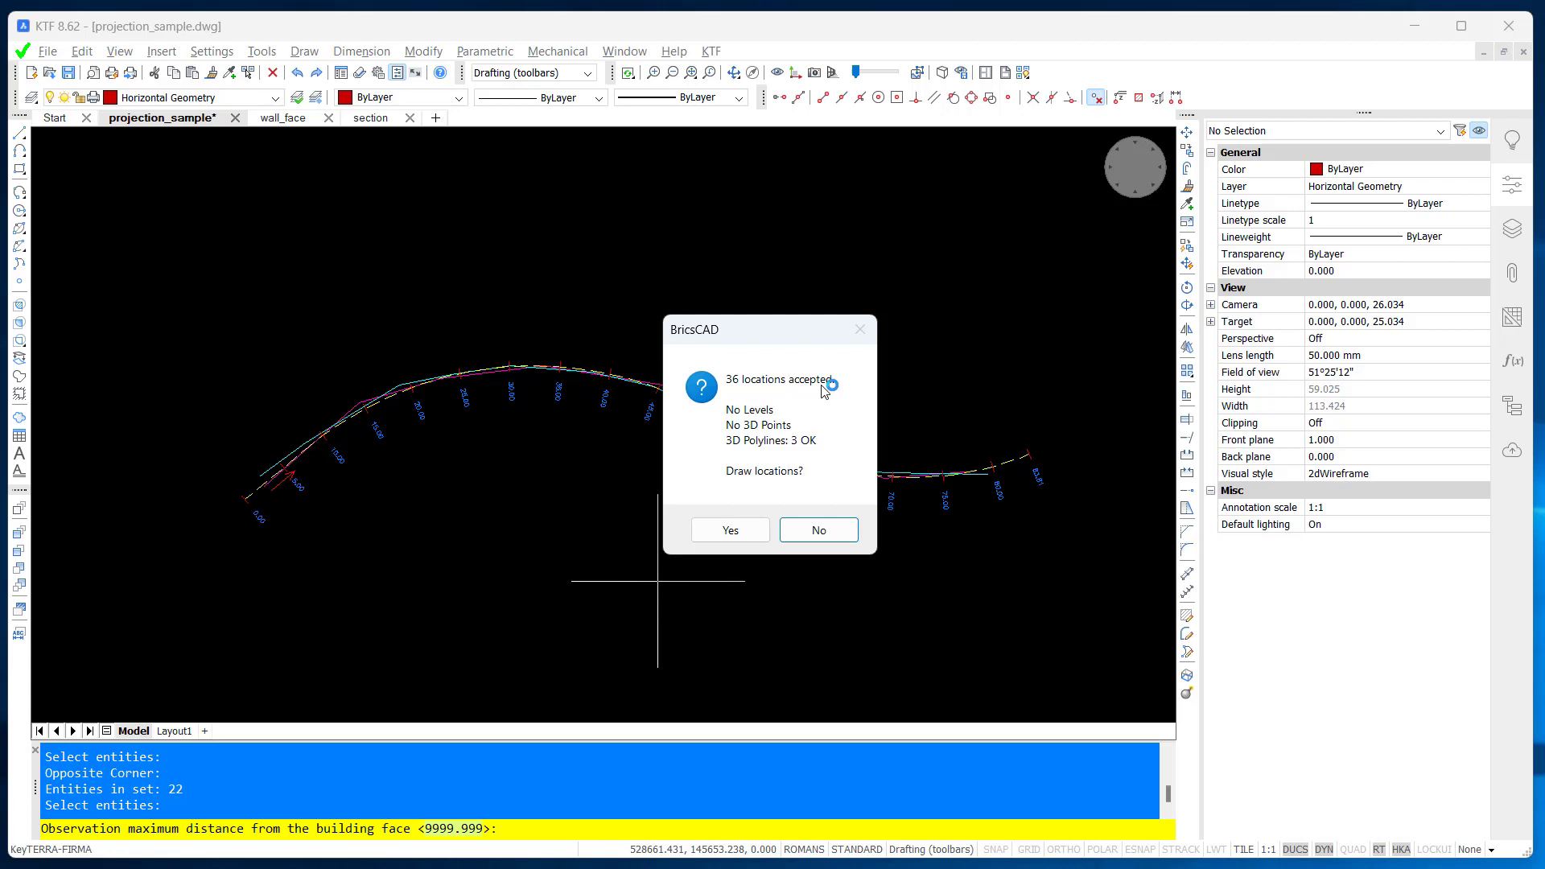
# Step: Write the projected locations to the coordinate file projected_points.txt in the Wall projections folder, without drawing the locations or an elevation
pyautogui.click(821, 534)
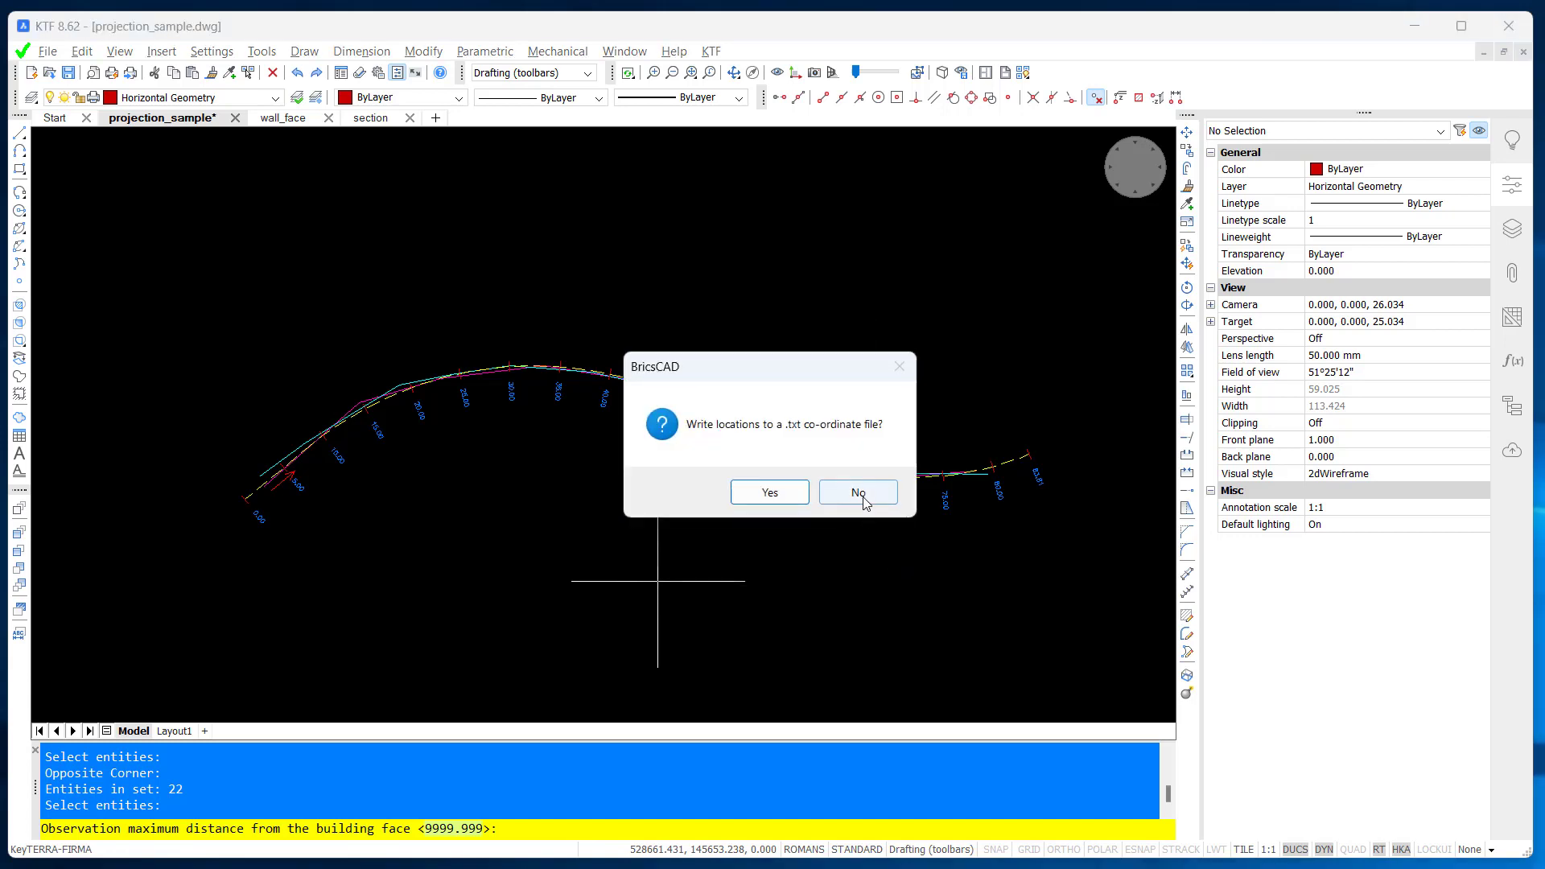
pyautogui.click(801, 498)
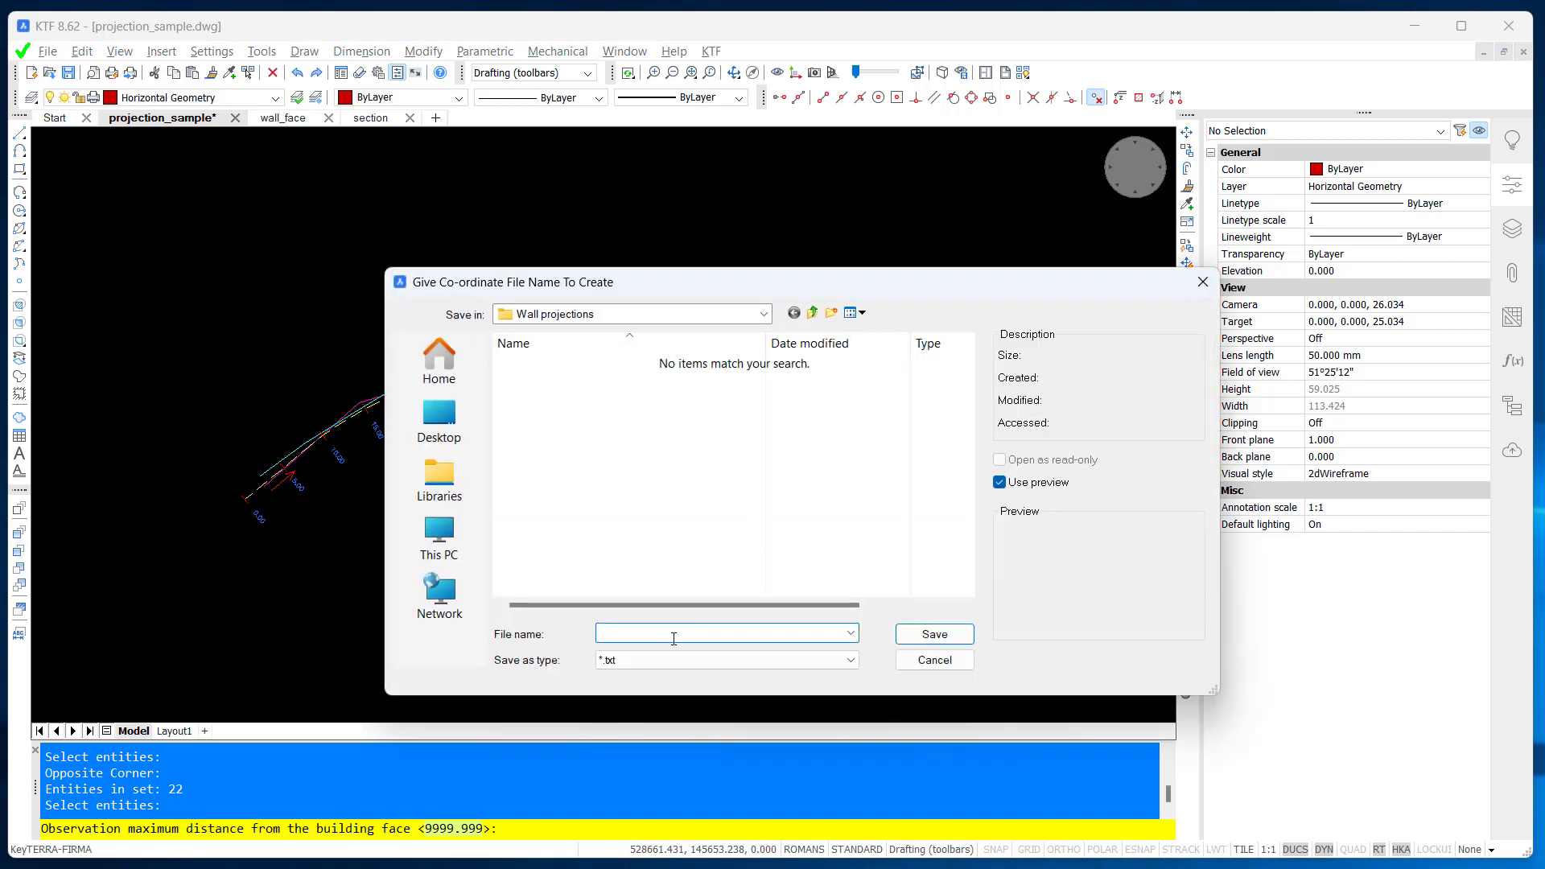
pyautogui.write('pro')
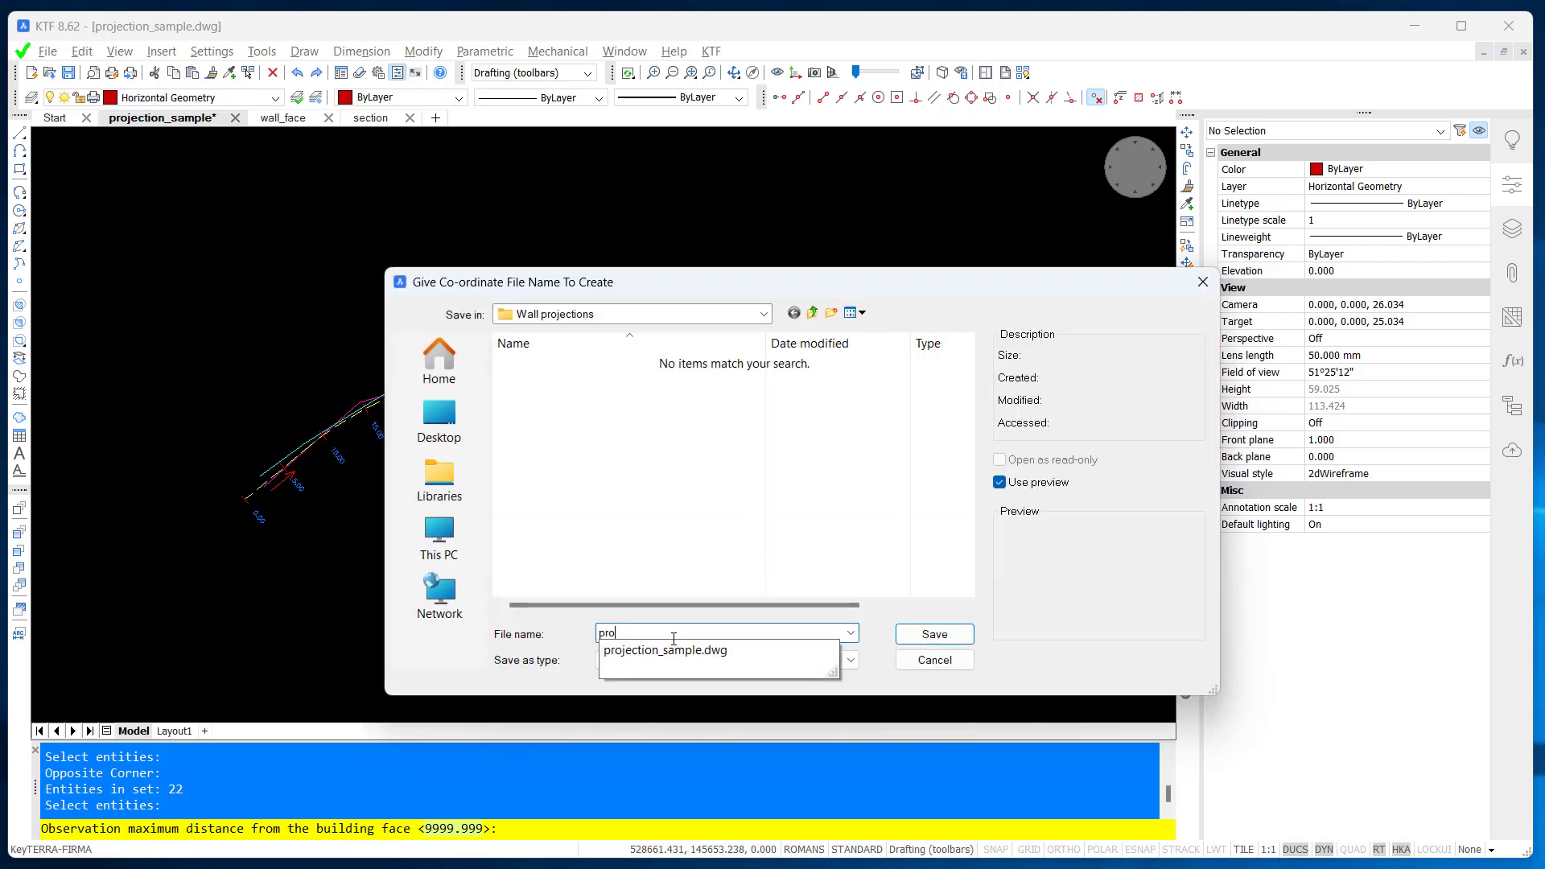
pyautogui.write('jected_points')
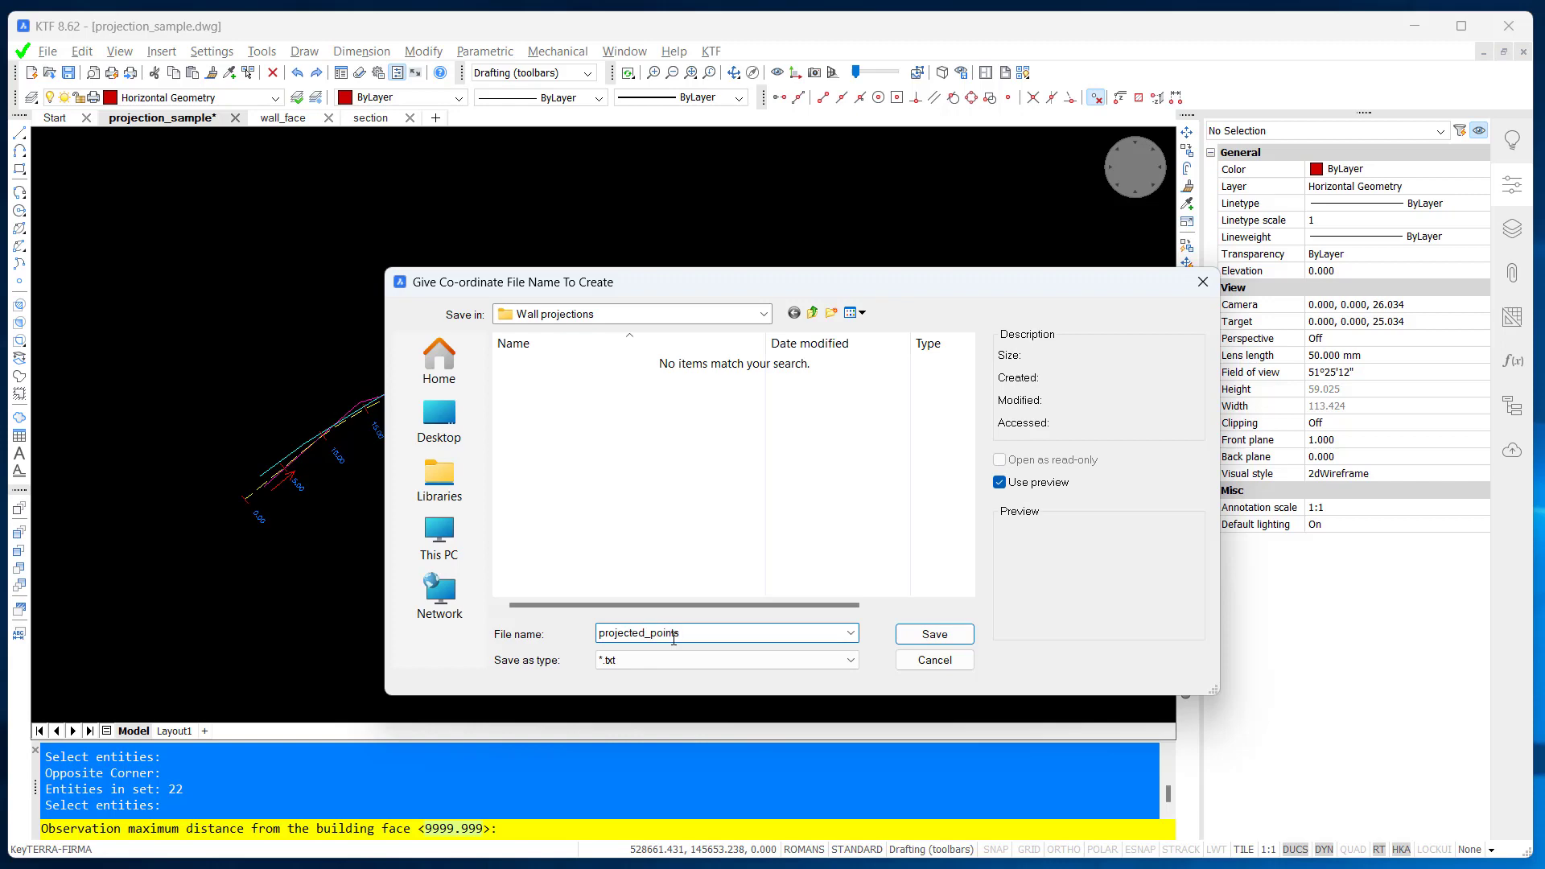
pyautogui.click(917, 635)
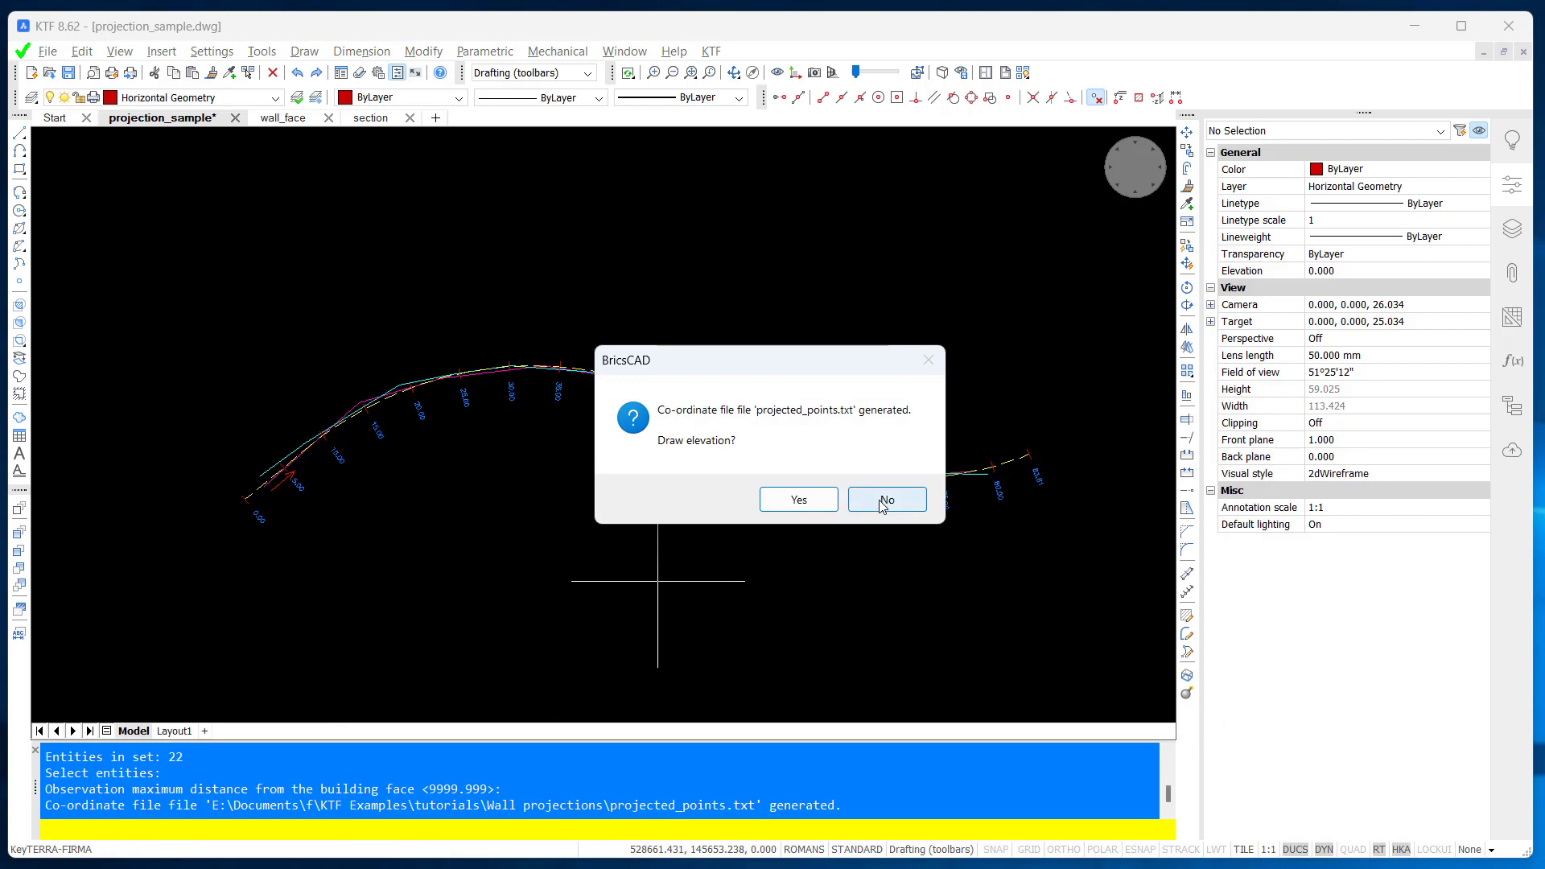
pyautogui.click(875, 500)
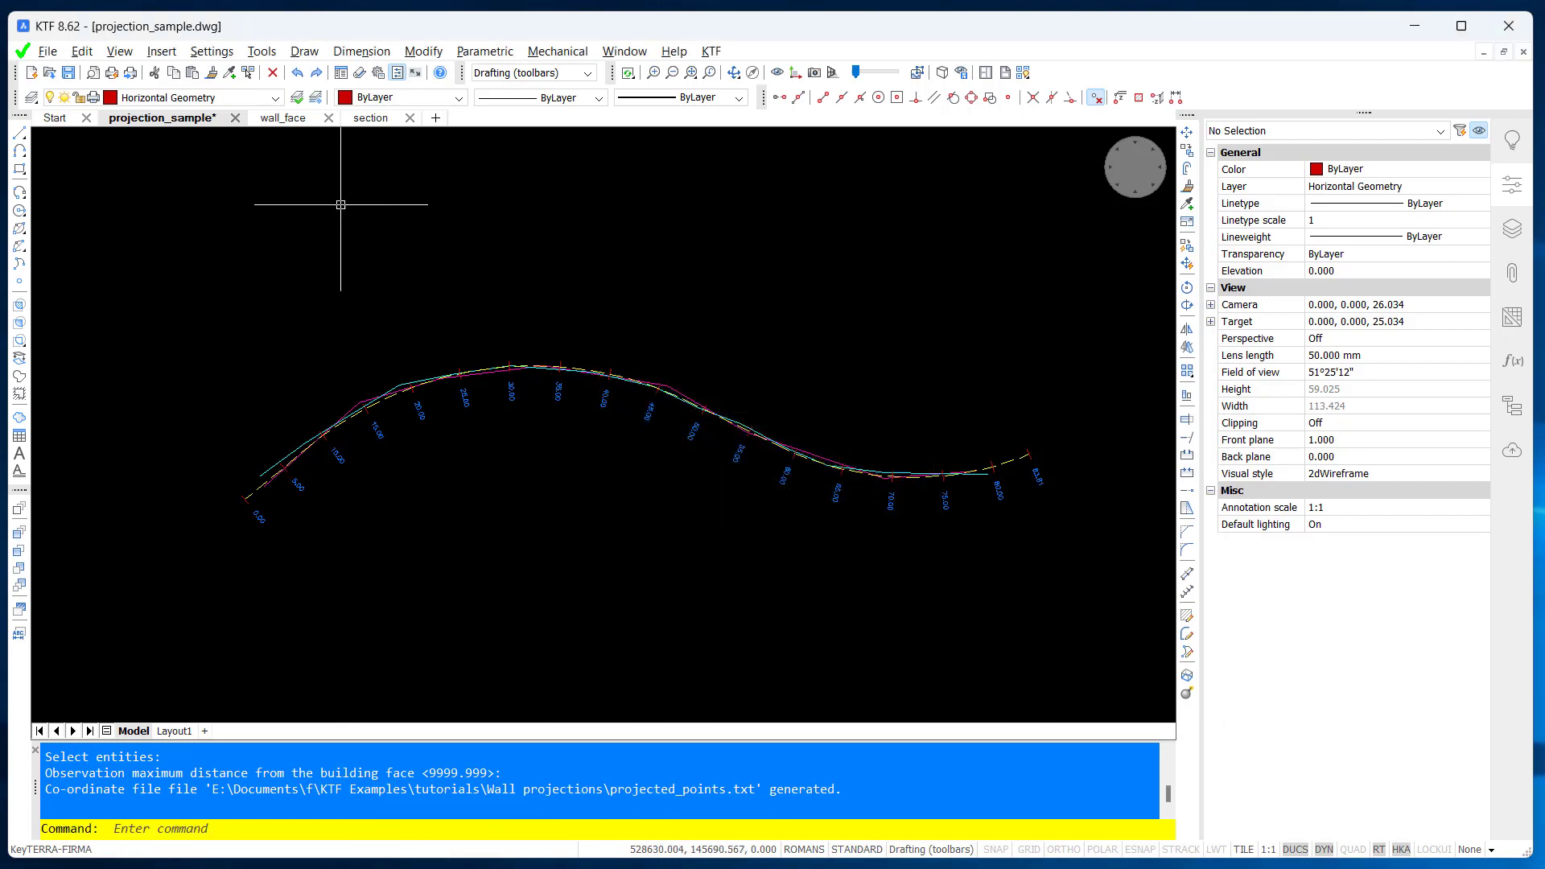
# Step: In the wall_face drawing, load projected_points.txt as a general coordinate file
pyautogui.click(283, 118)
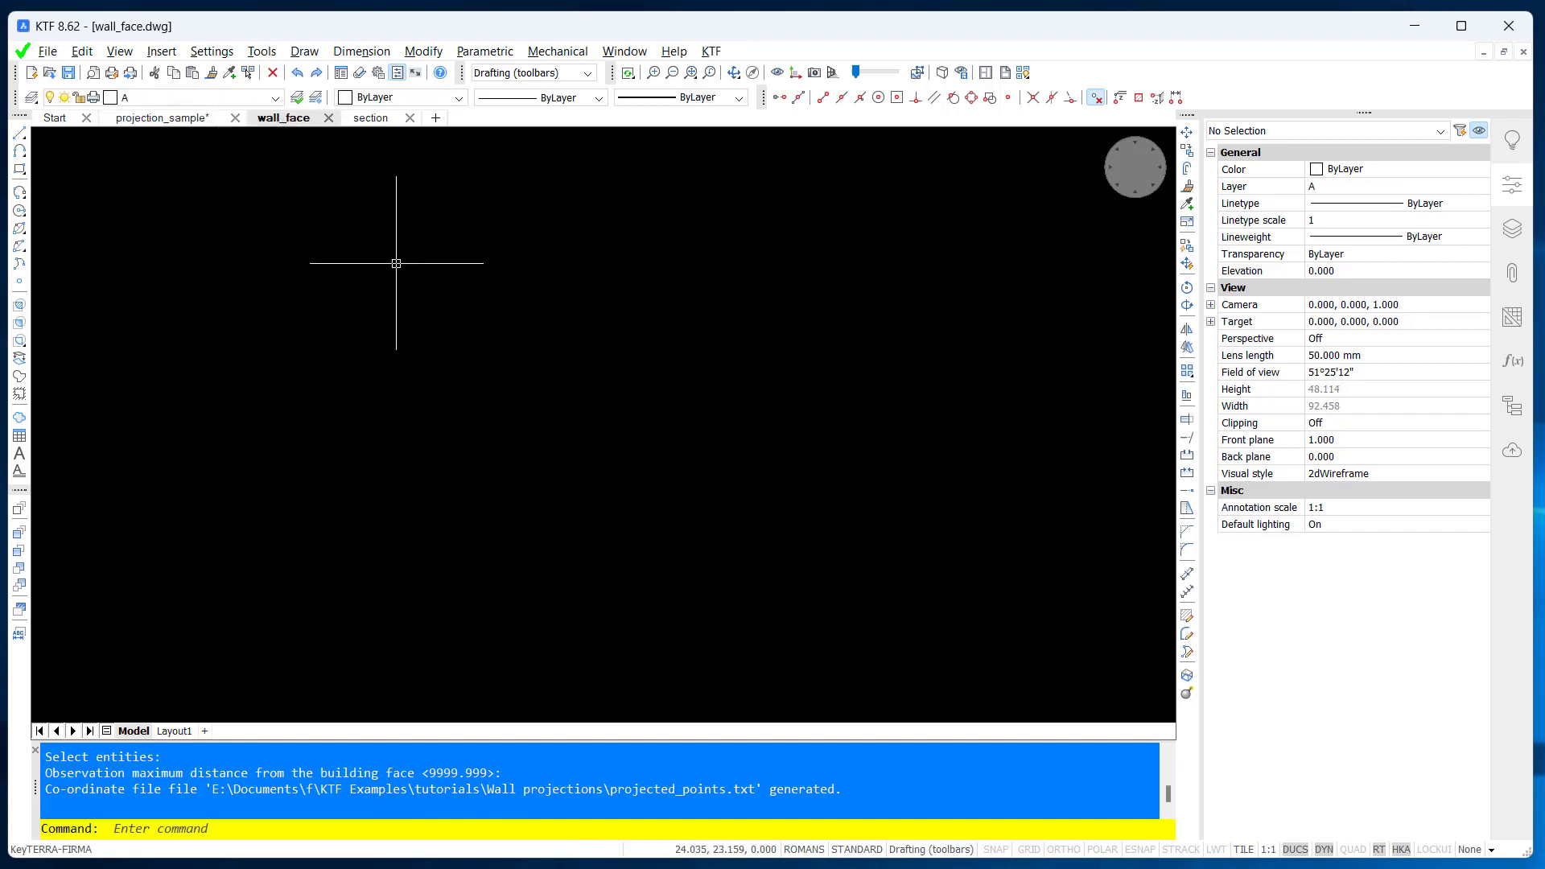
pyautogui.click(713, 52)
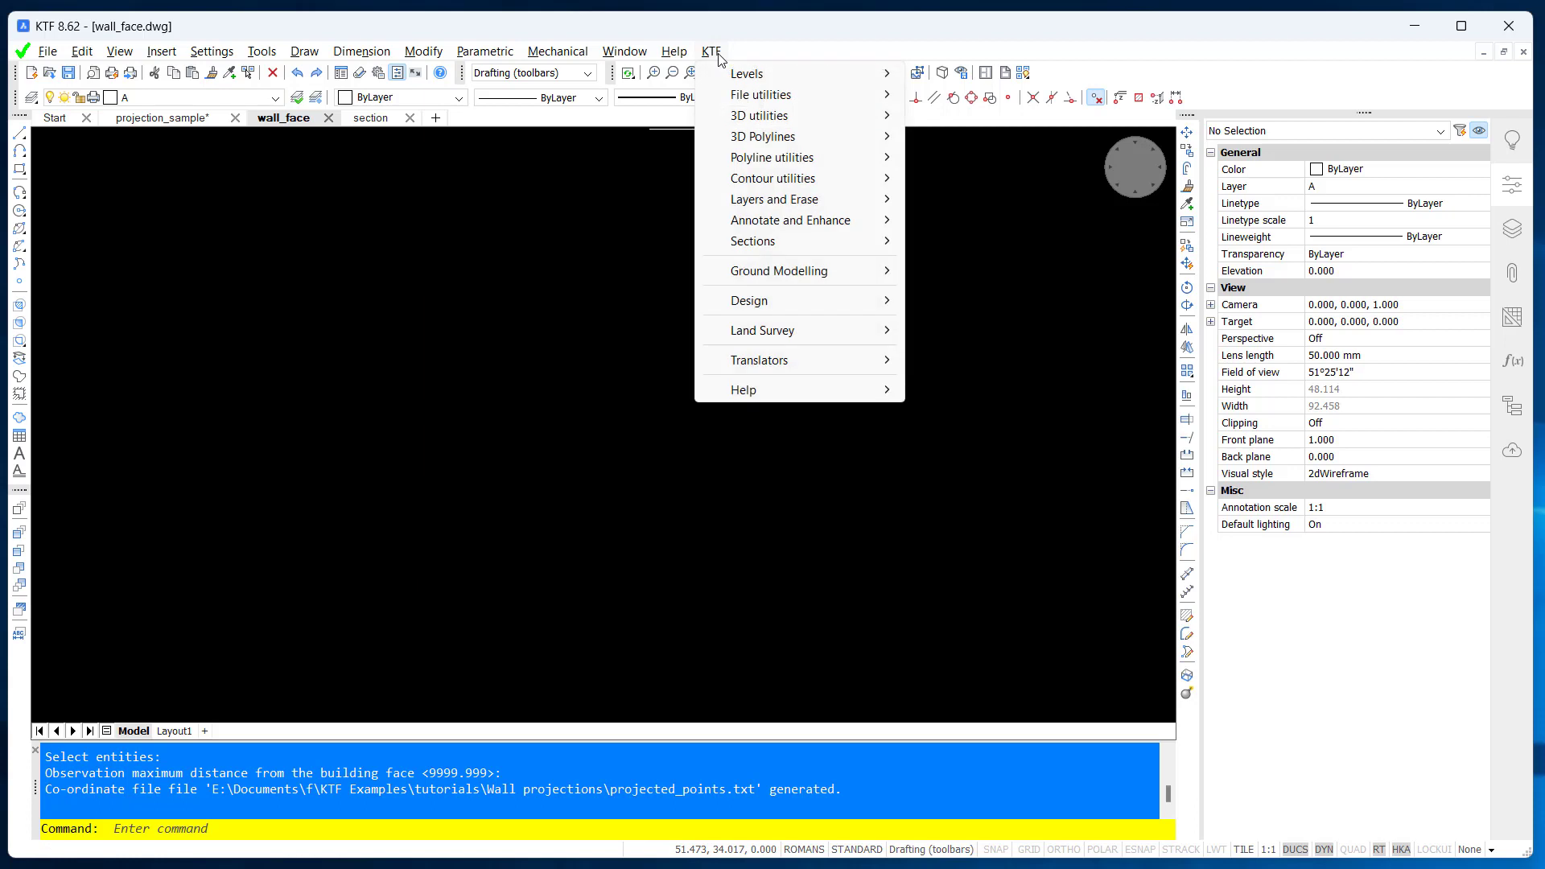
pyautogui.moveTo(772, 95)
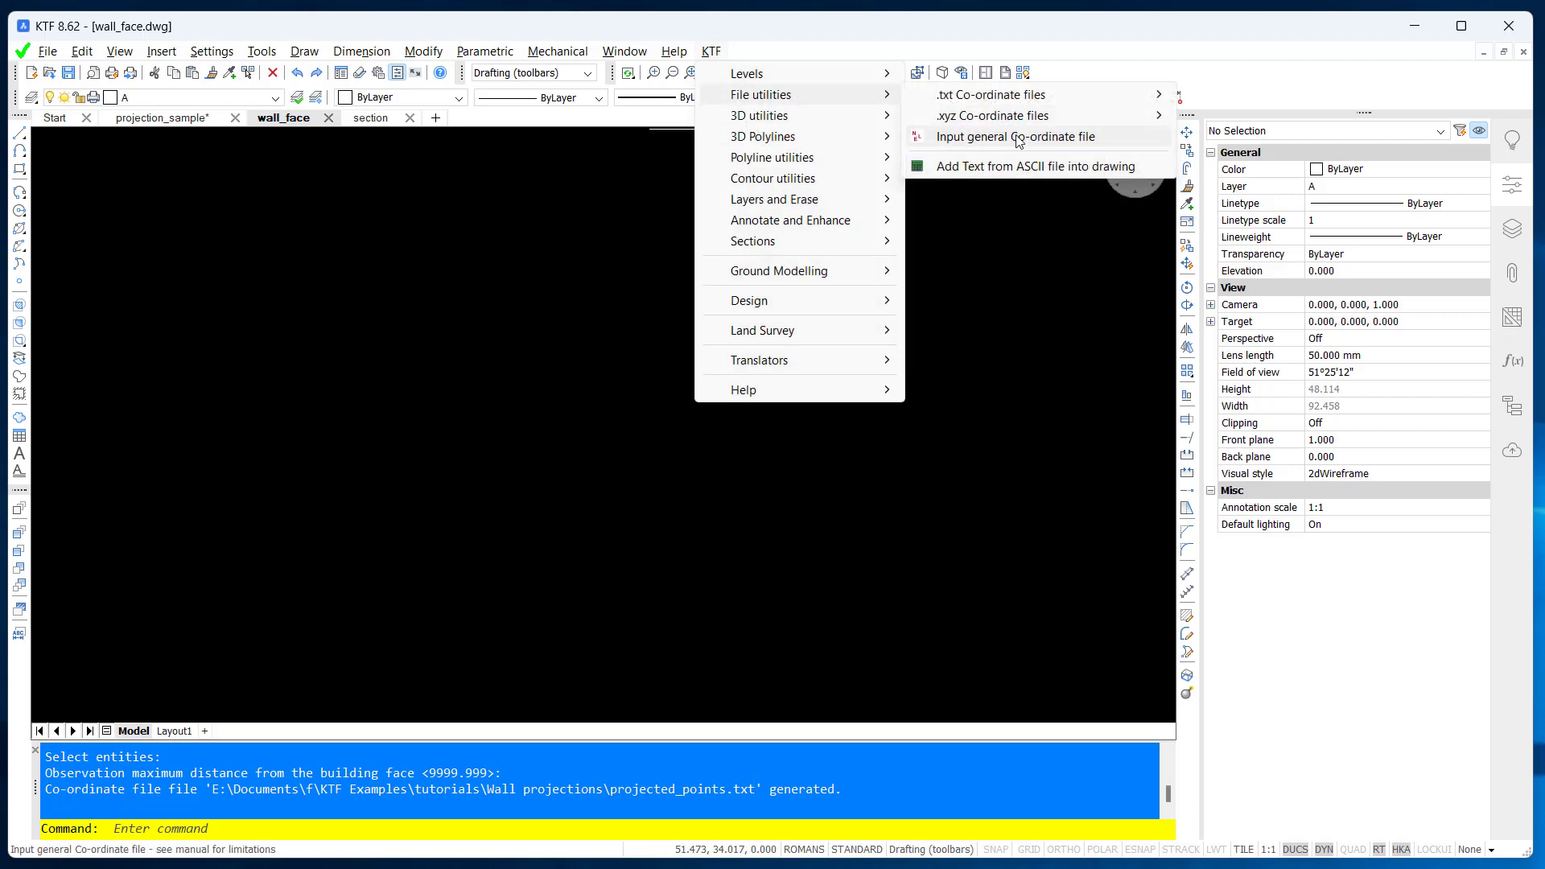
pyautogui.click(1016, 137)
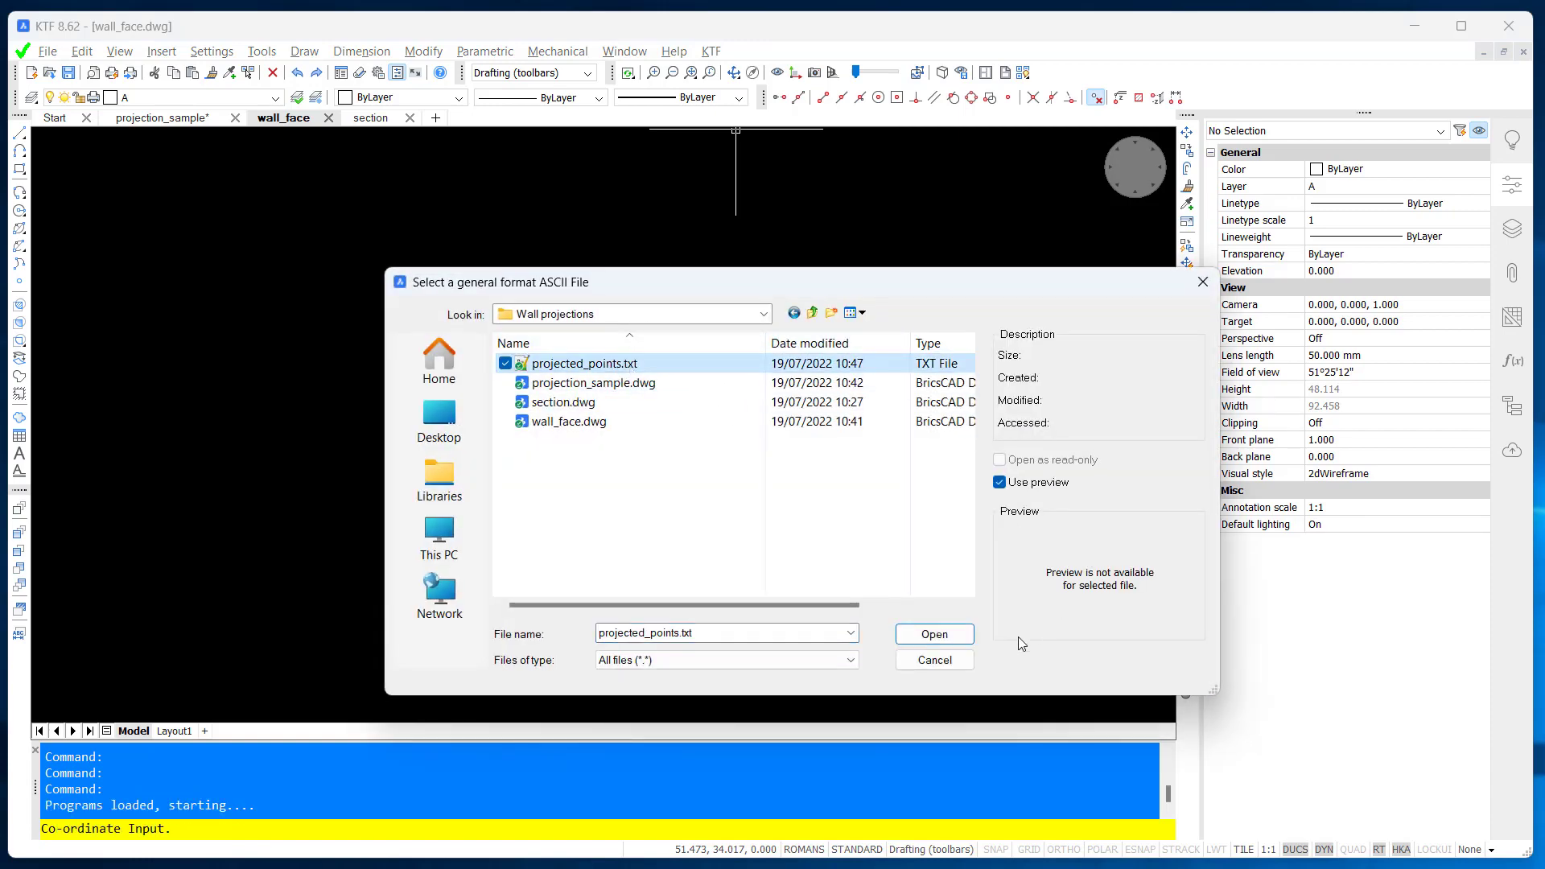
pyautogui.click(964, 638)
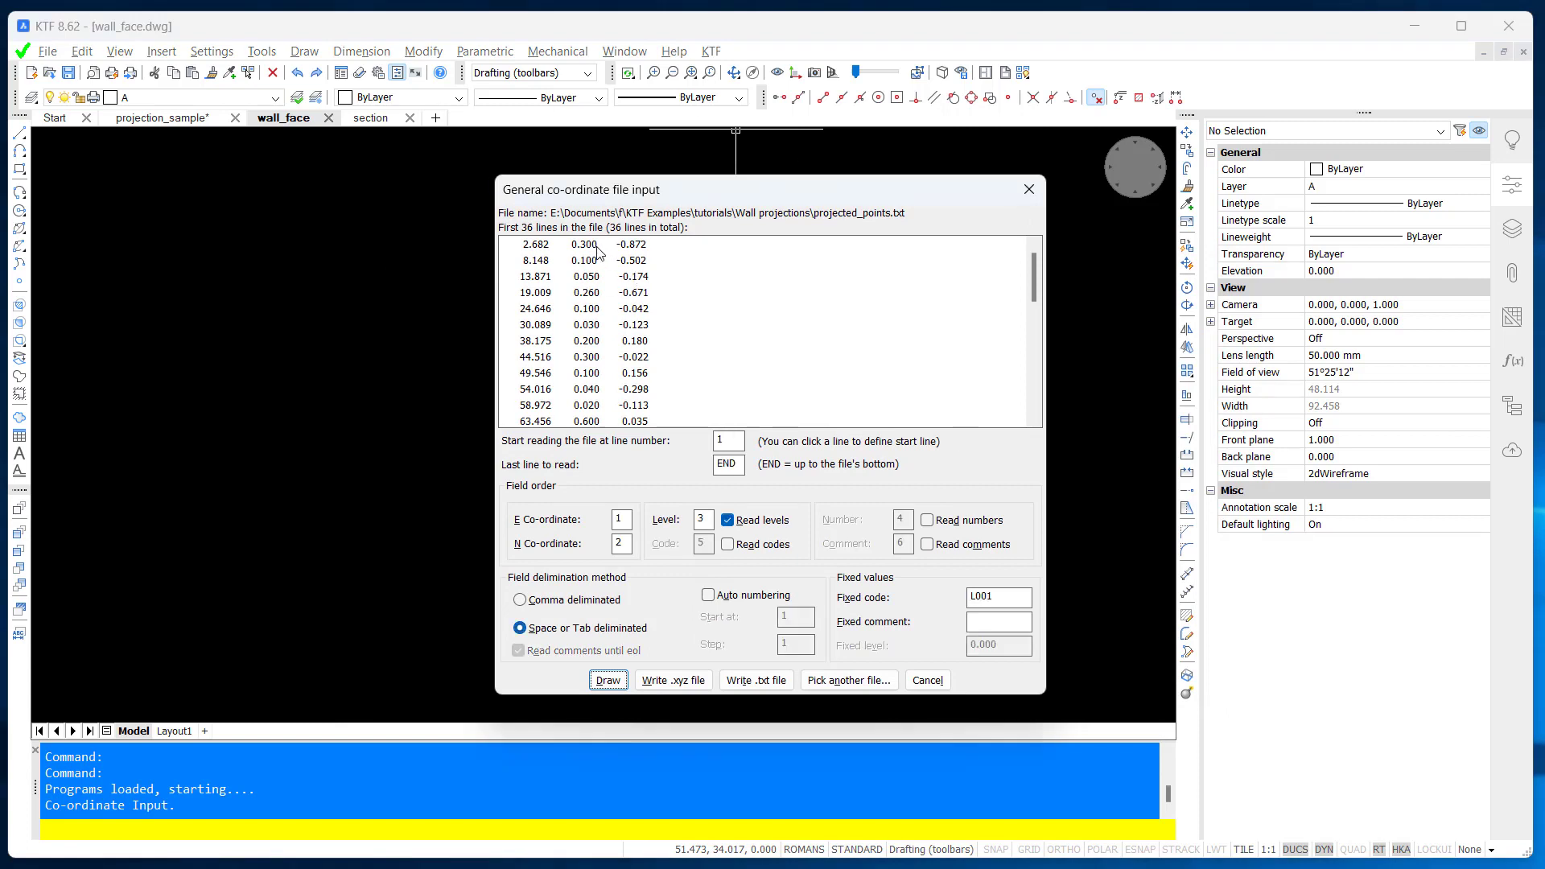
# Step: Draw the file's points in 3D from line 1 to END, at nominal scale 1:250 with 3 decimals and levels read
pyautogui.click(597, 245)
pyautogui.click(597, 293)
pyautogui.click(596, 358)
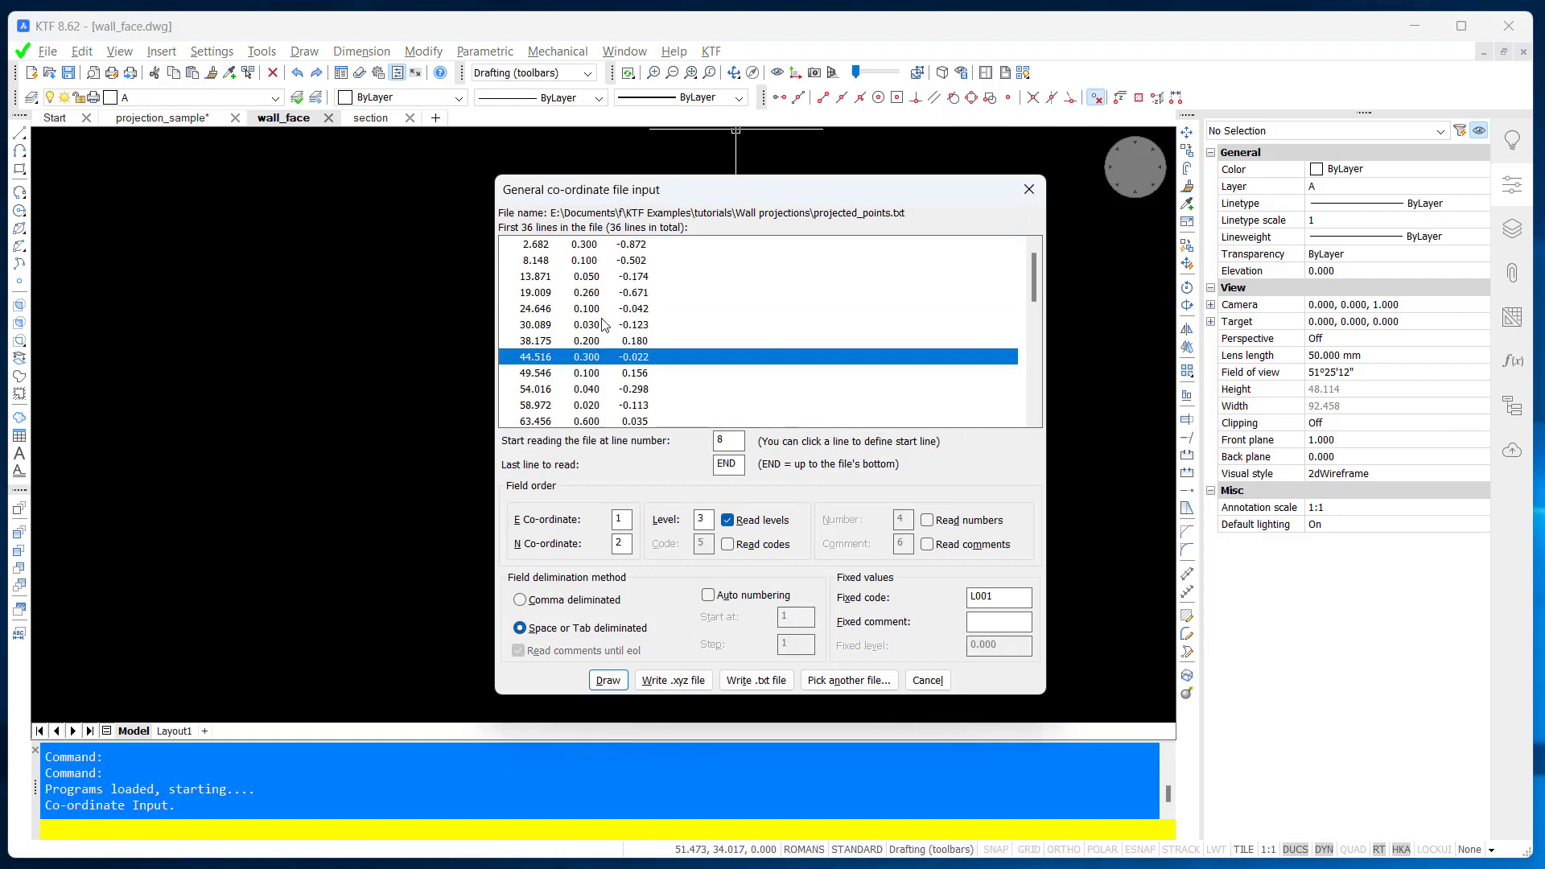
pyautogui.scroll(-3, 603, 330)
pyautogui.scroll(3, 605, 325)
pyautogui.click(604, 246)
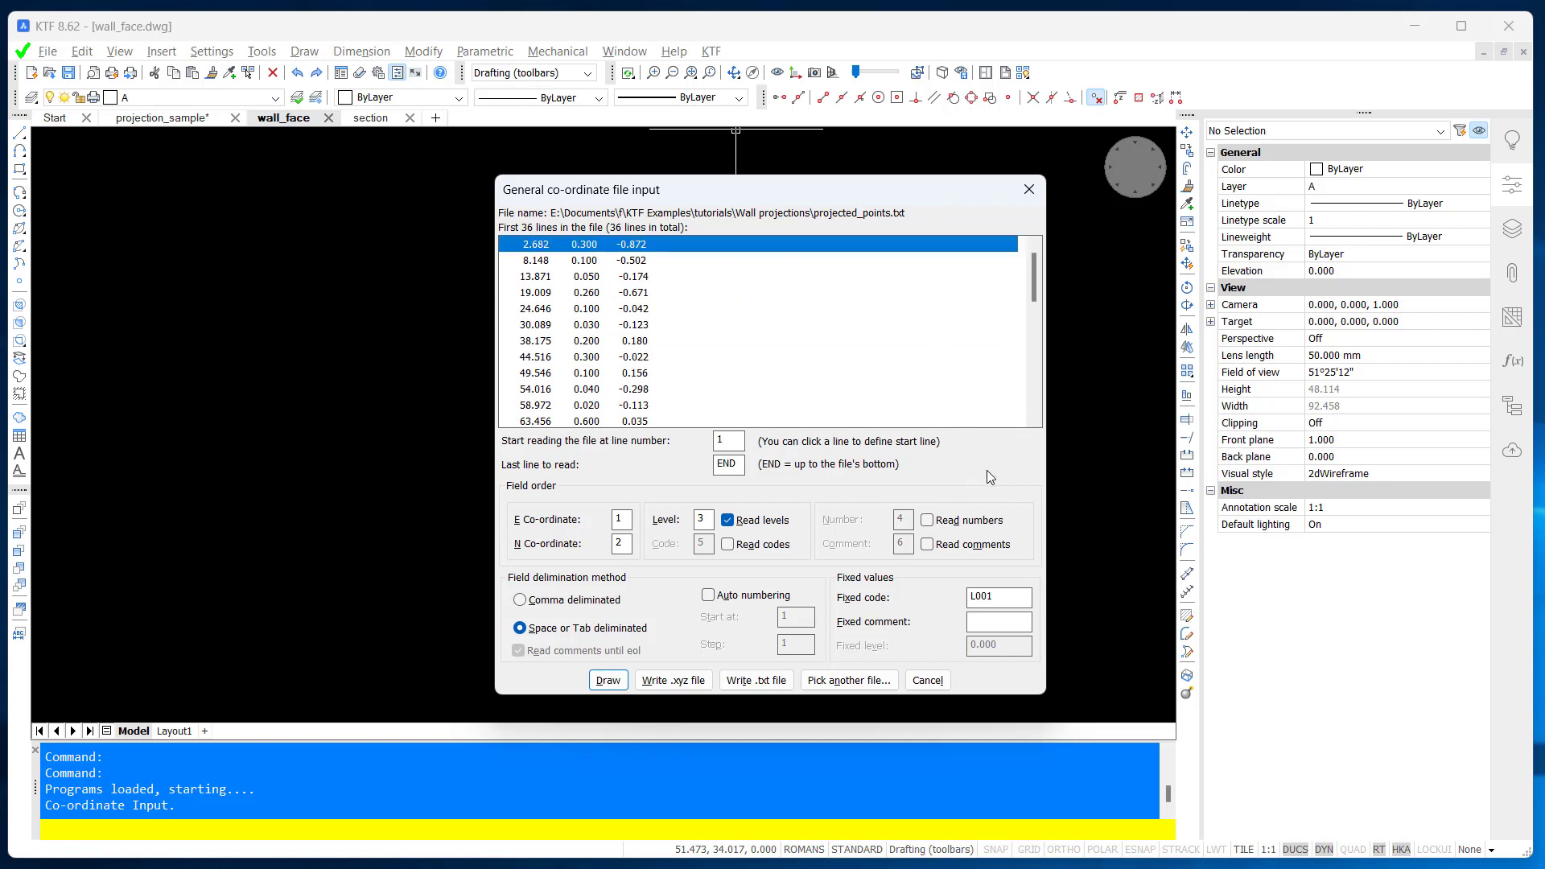
pyautogui.click(618, 681)
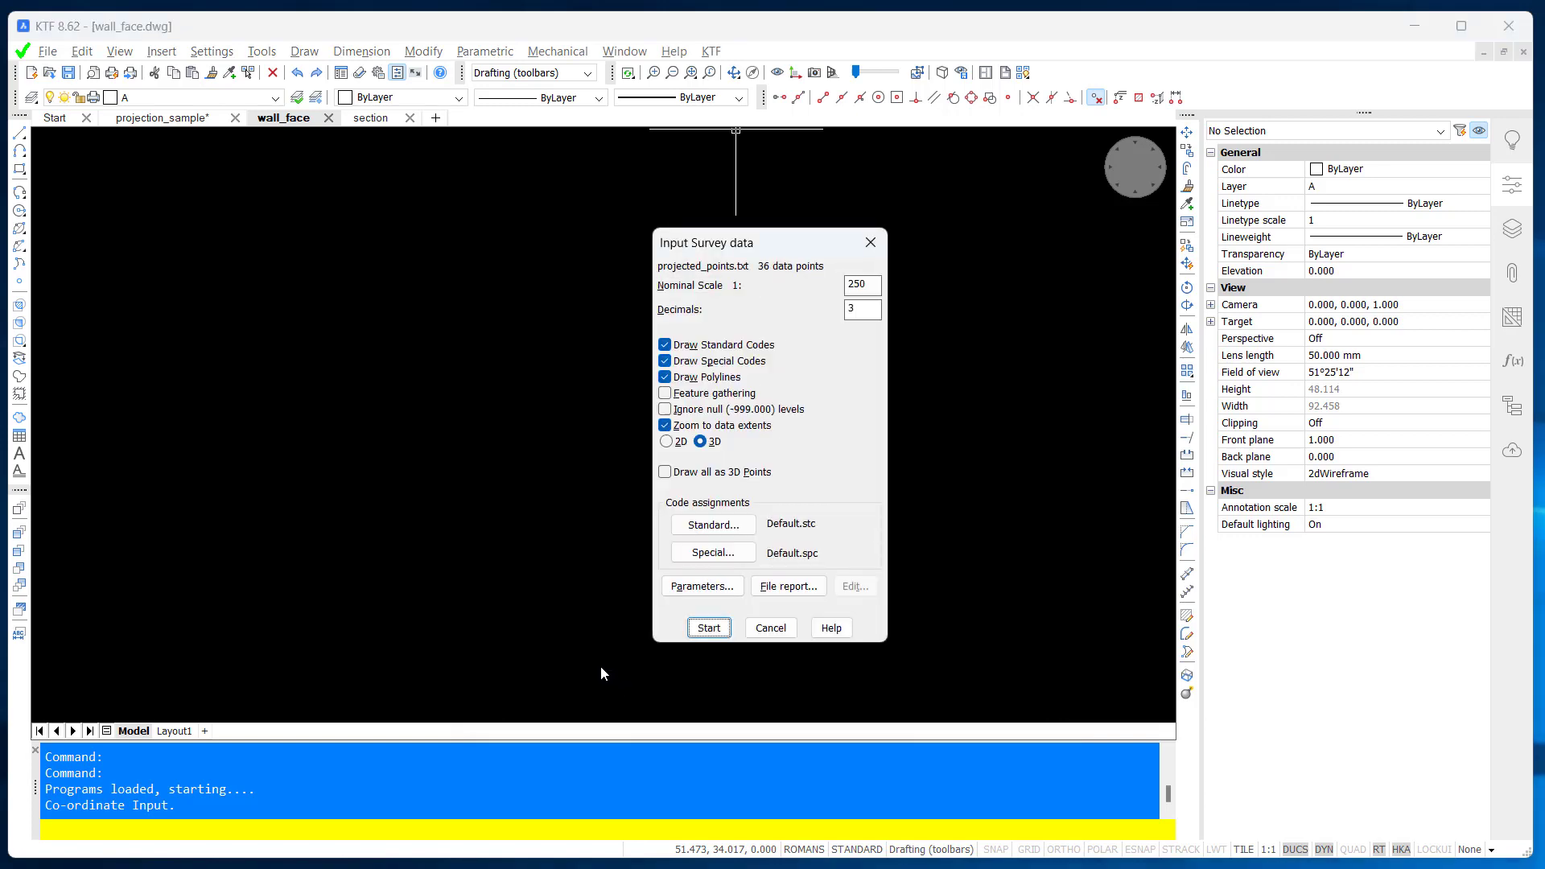
pyautogui.click(709, 628)
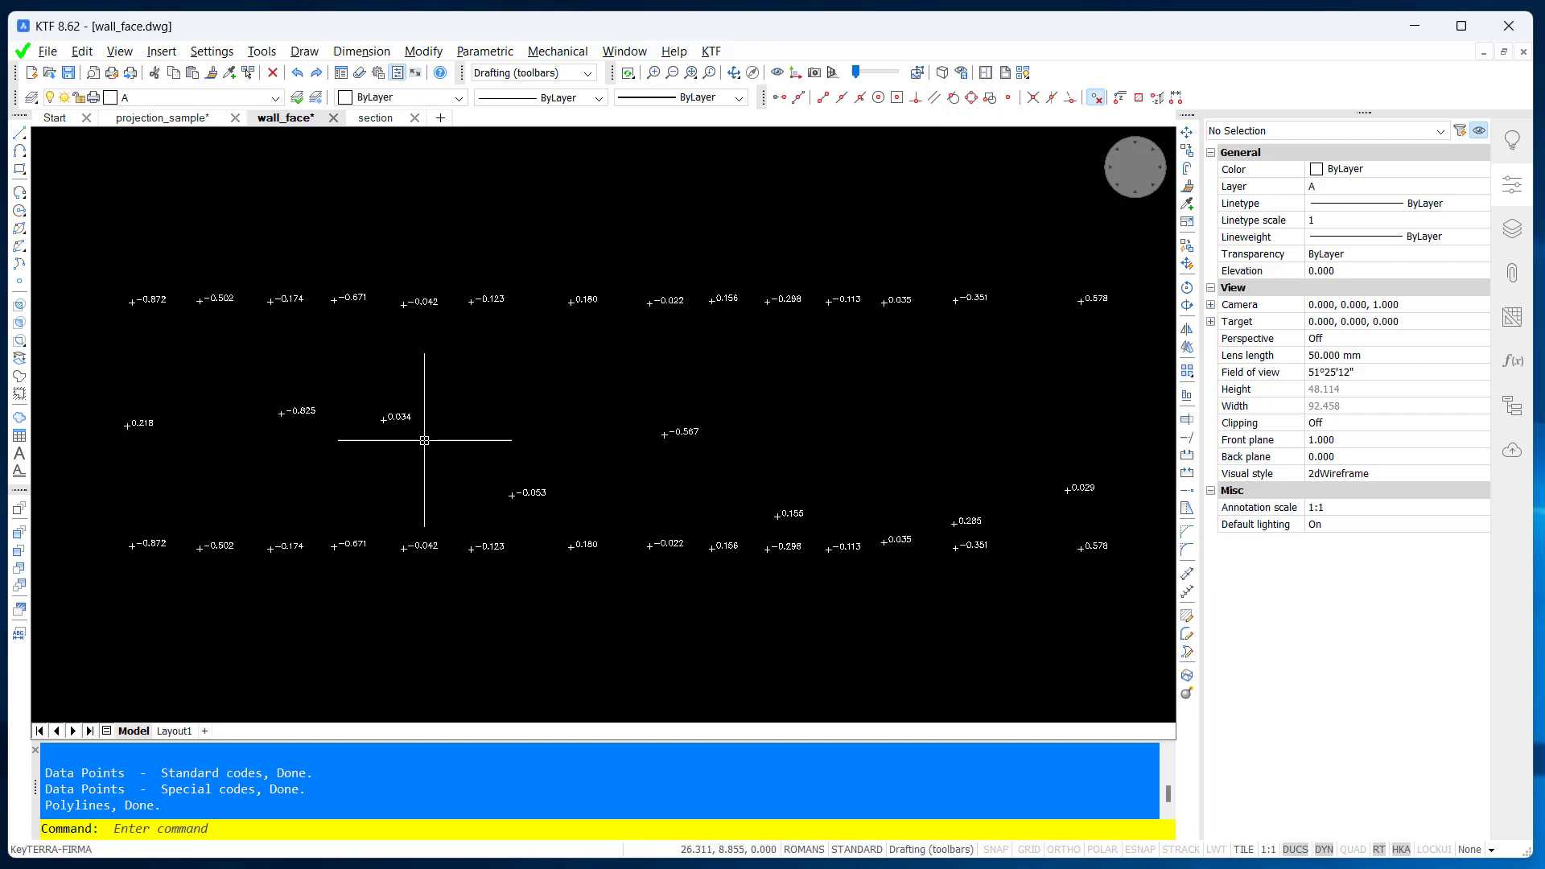
# Step: Inspect the X, Y and Z position of the projected defect point labelled 0.034
pyautogui.click(394, 416)
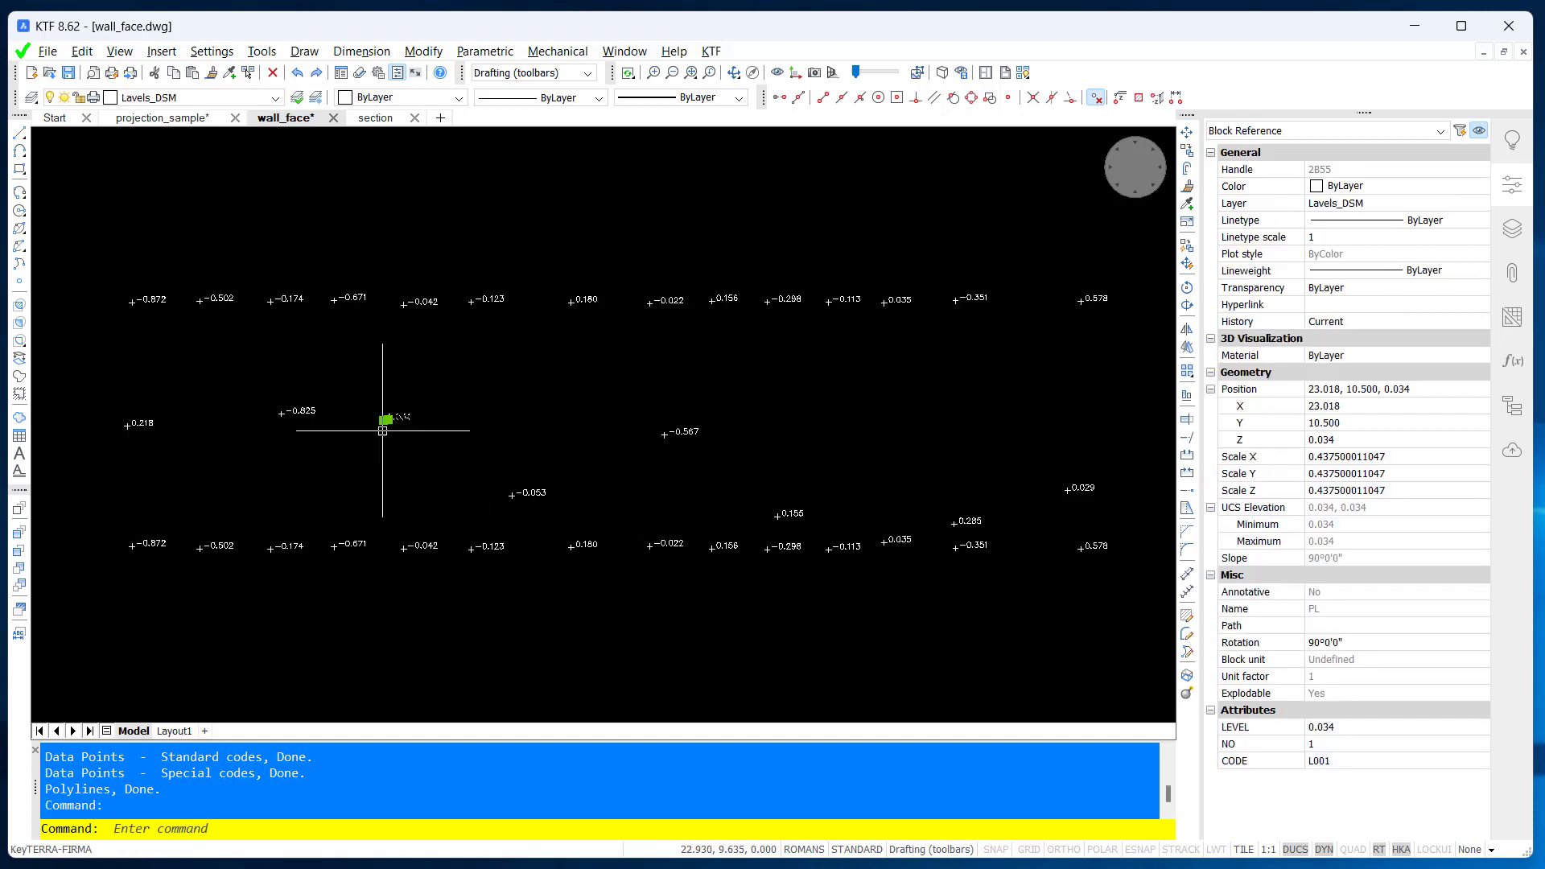
pyautogui.scroll(6, 386, 418)
pyautogui.moveTo(316, 322); pyautogui.dragTo(273, 479, button='middle')
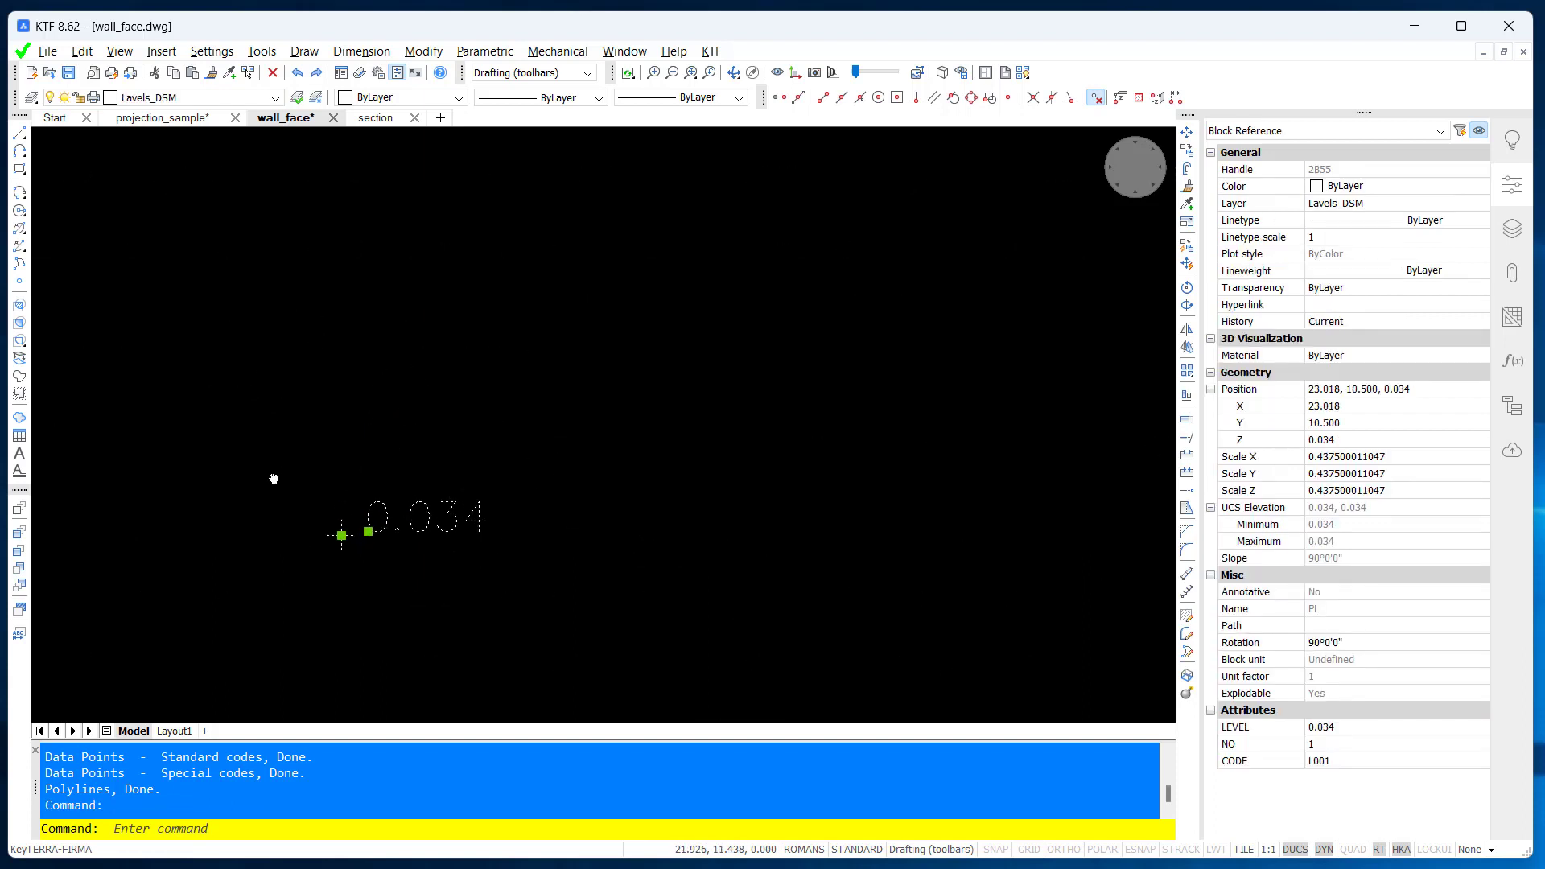
pyautogui.press('Escape')
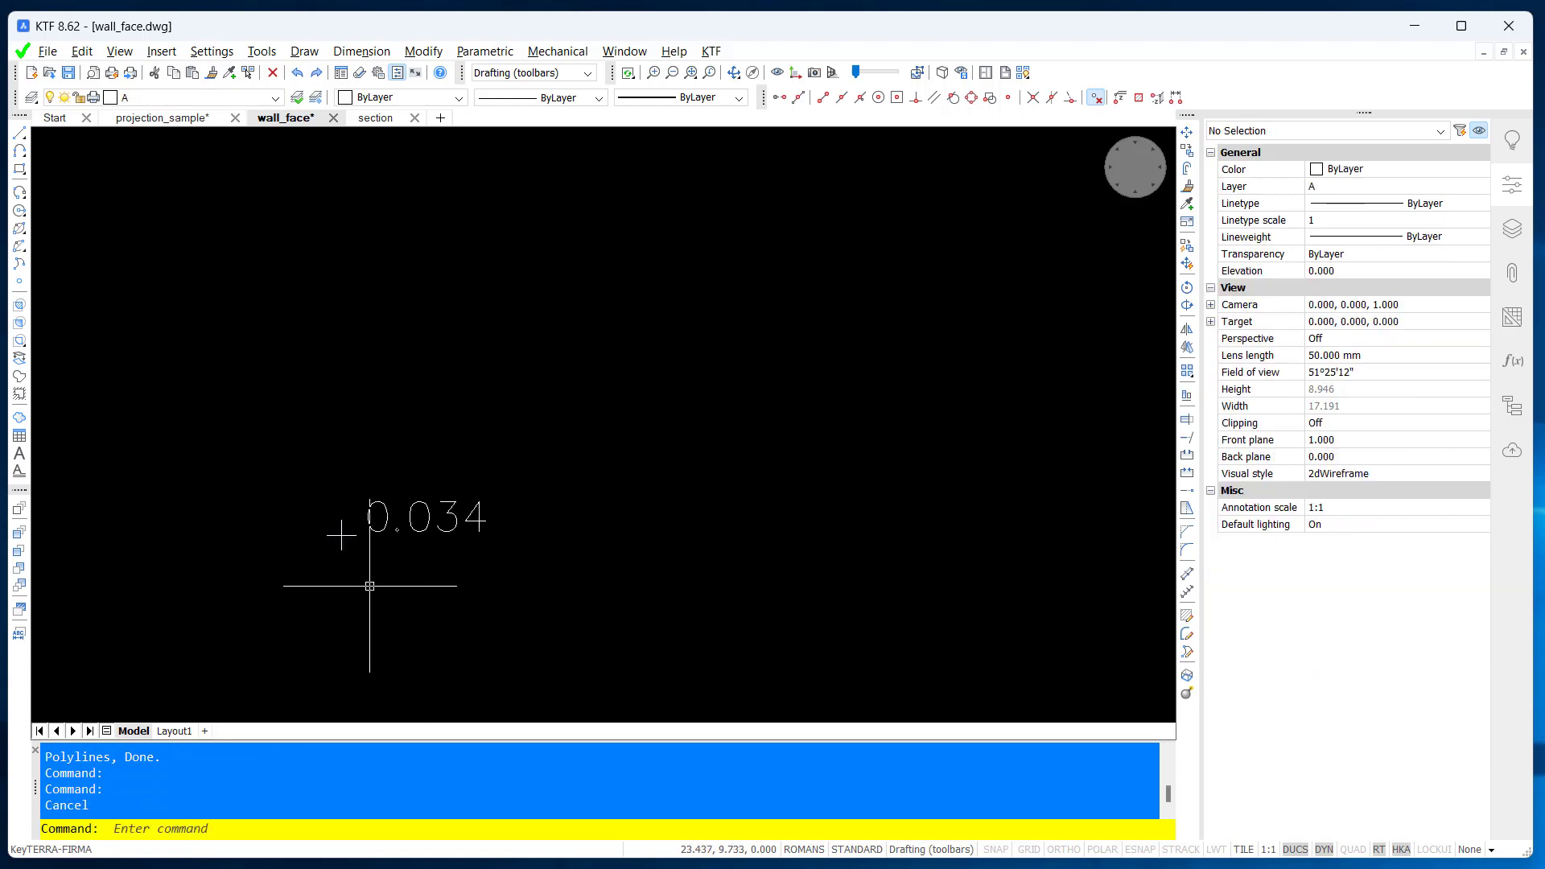
pyautogui.click(342, 534)
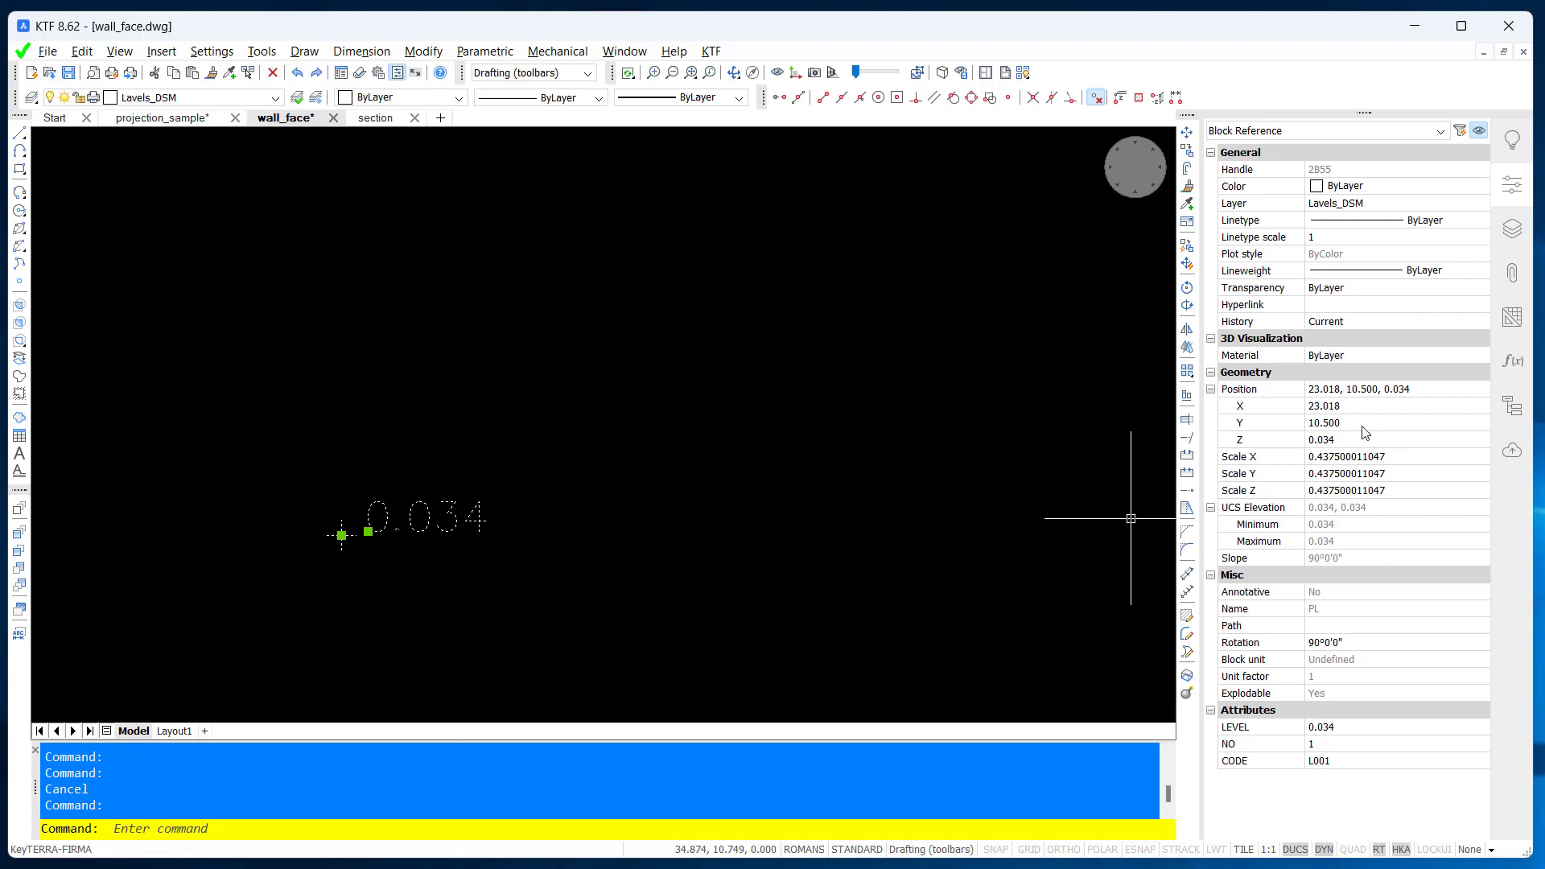
pyautogui.click(1374, 407)
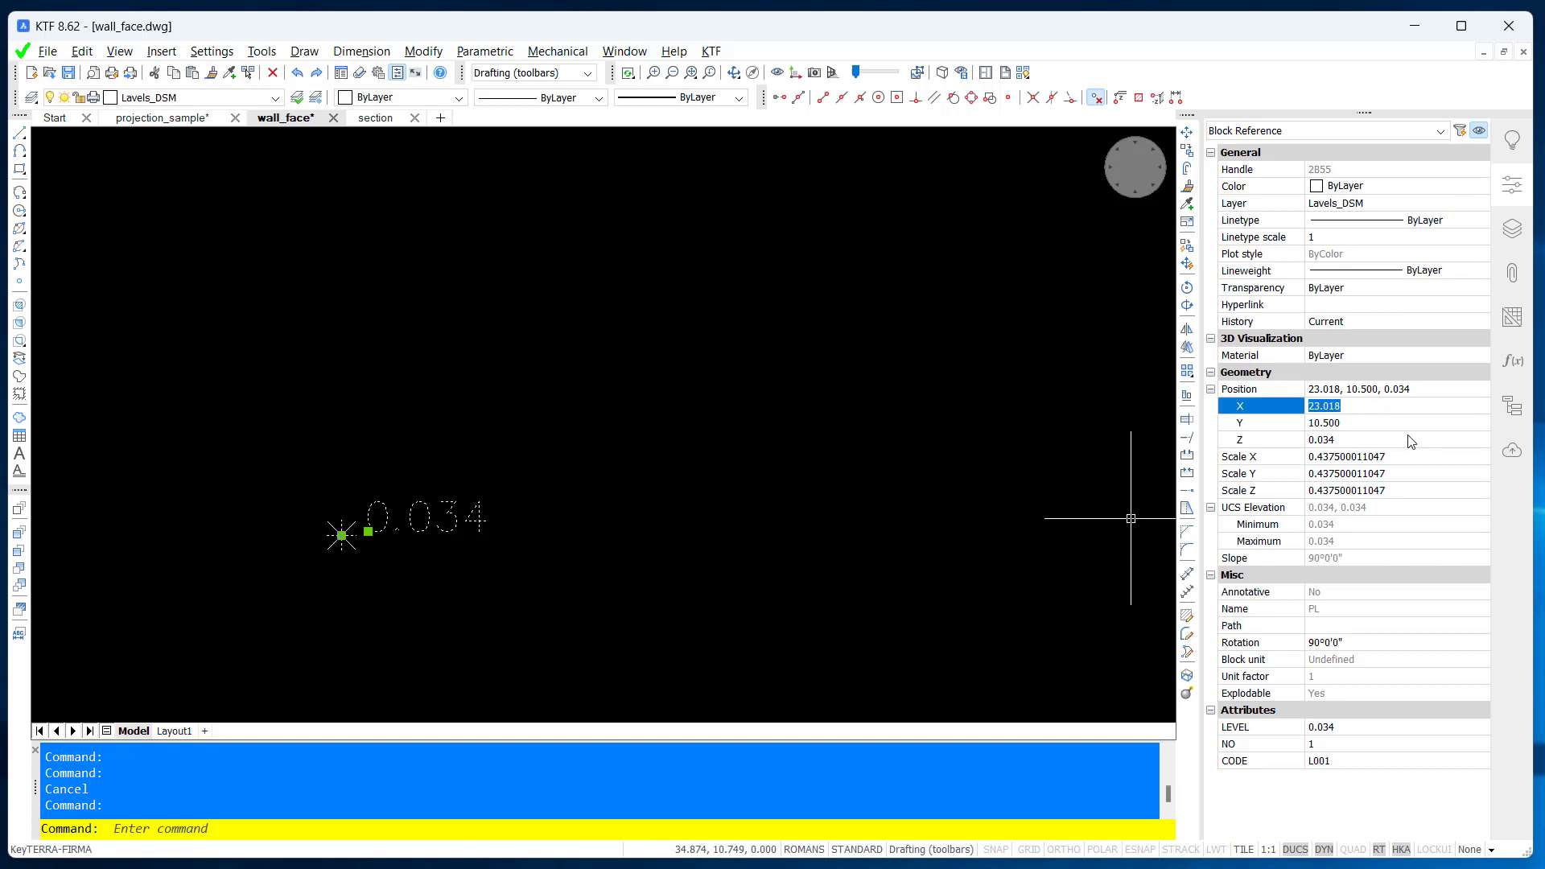
pyautogui.click(1385, 426)
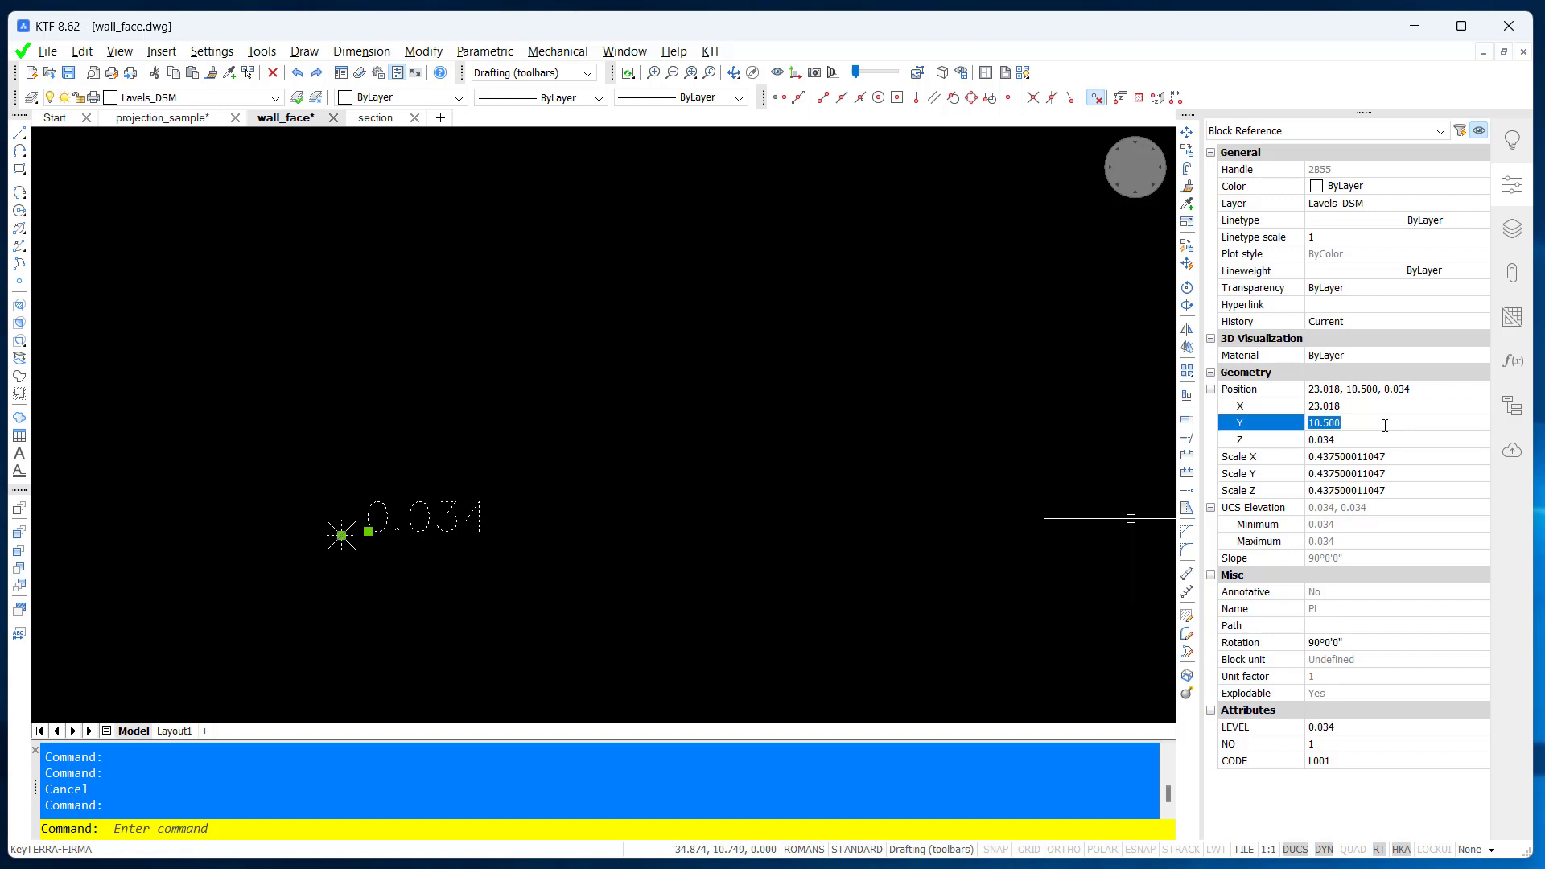
pyautogui.click(1369, 440)
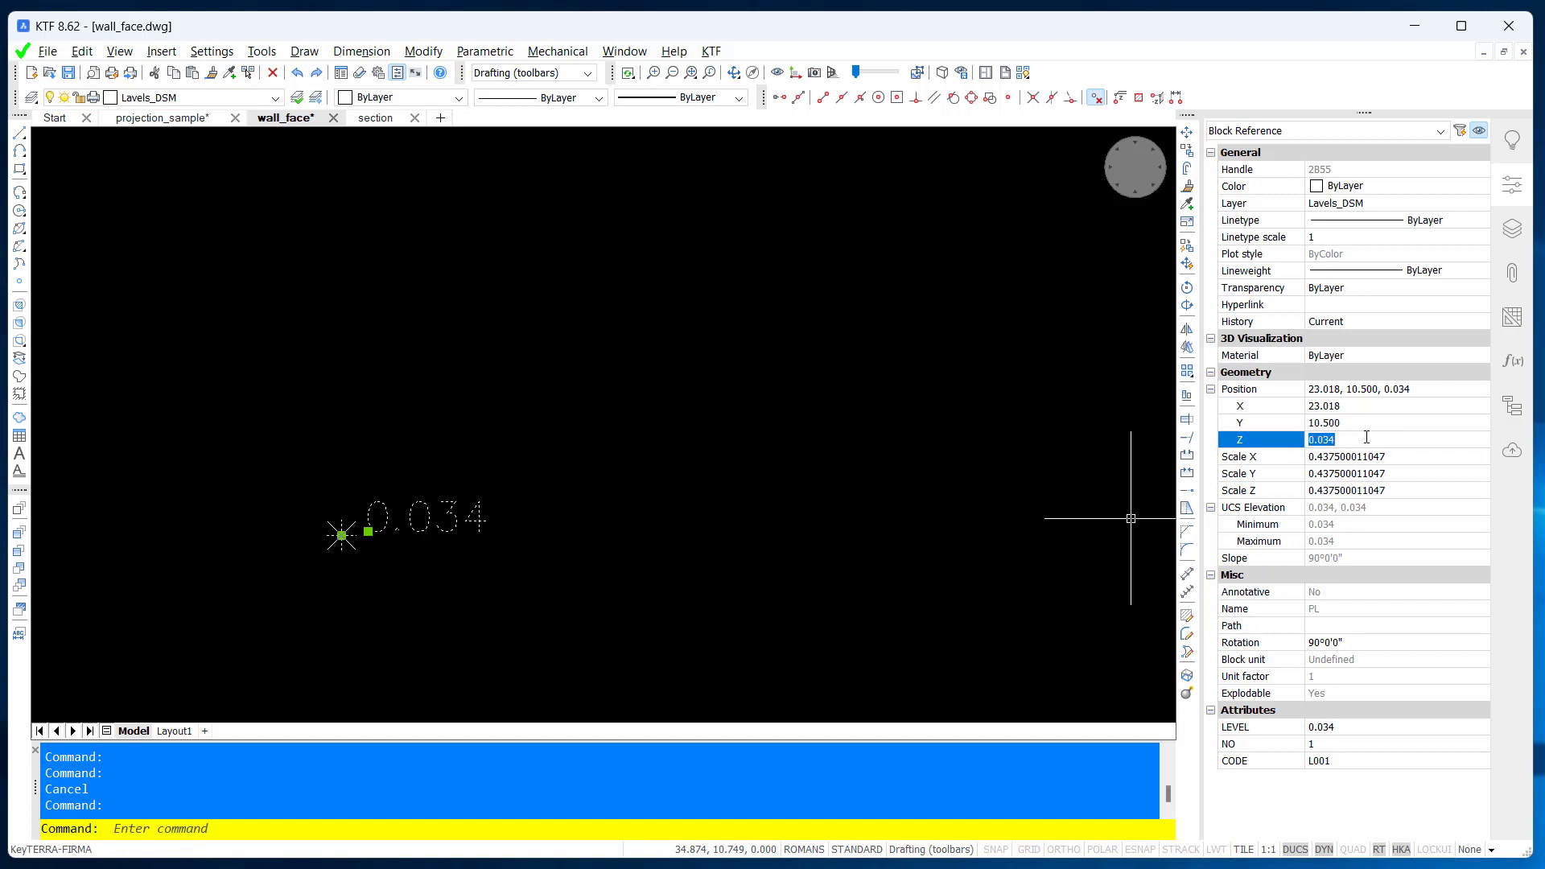
pyautogui.click(1363, 407)
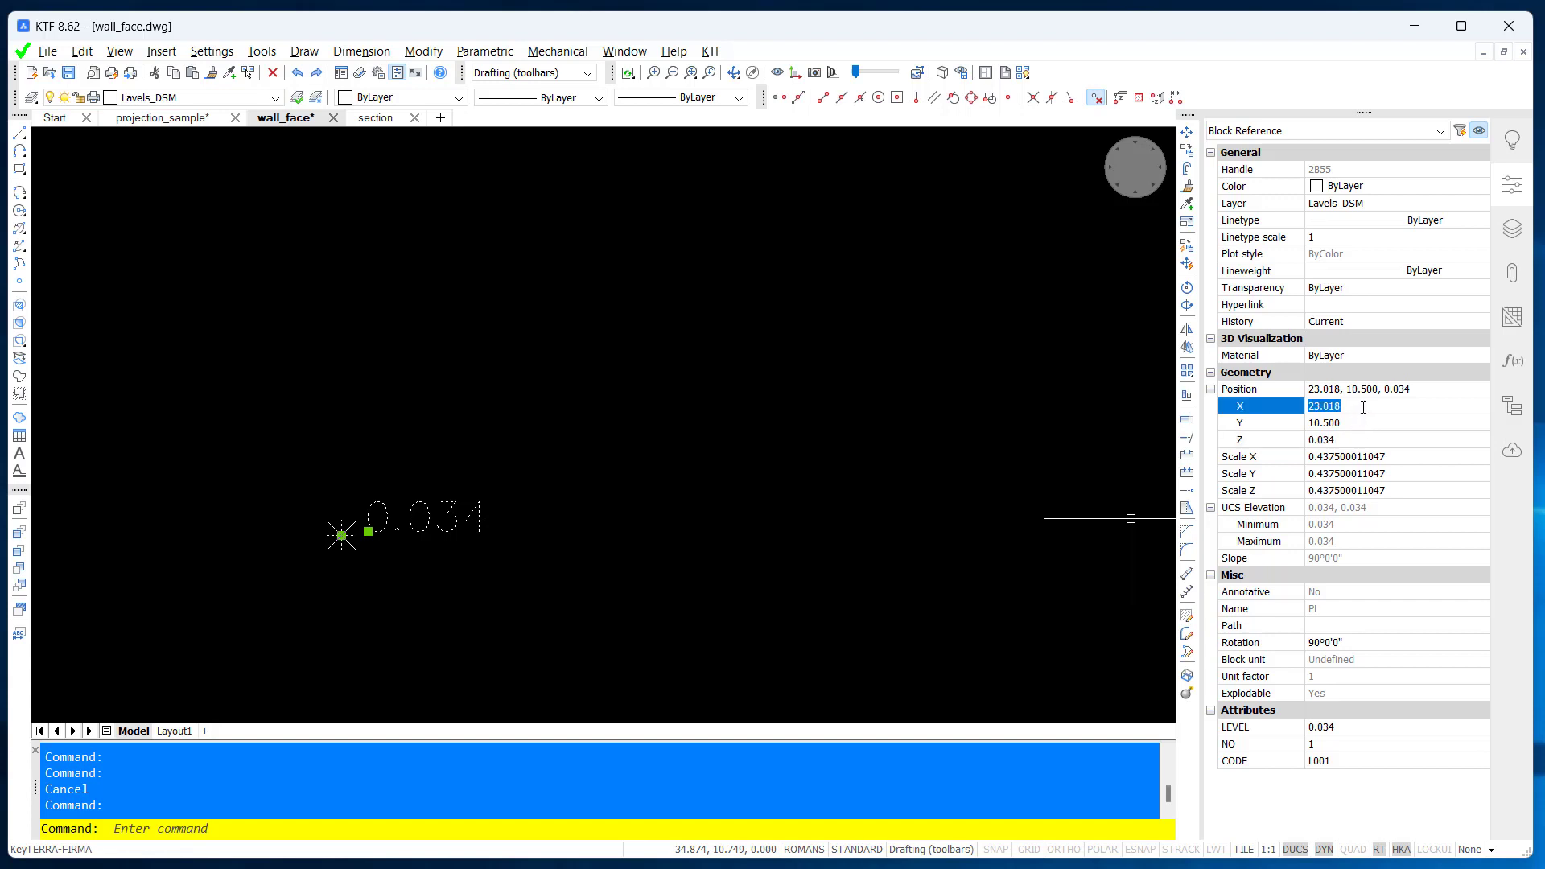
pyautogui.press('Escape')
pyautogui.scroll(-6, 708, 579)
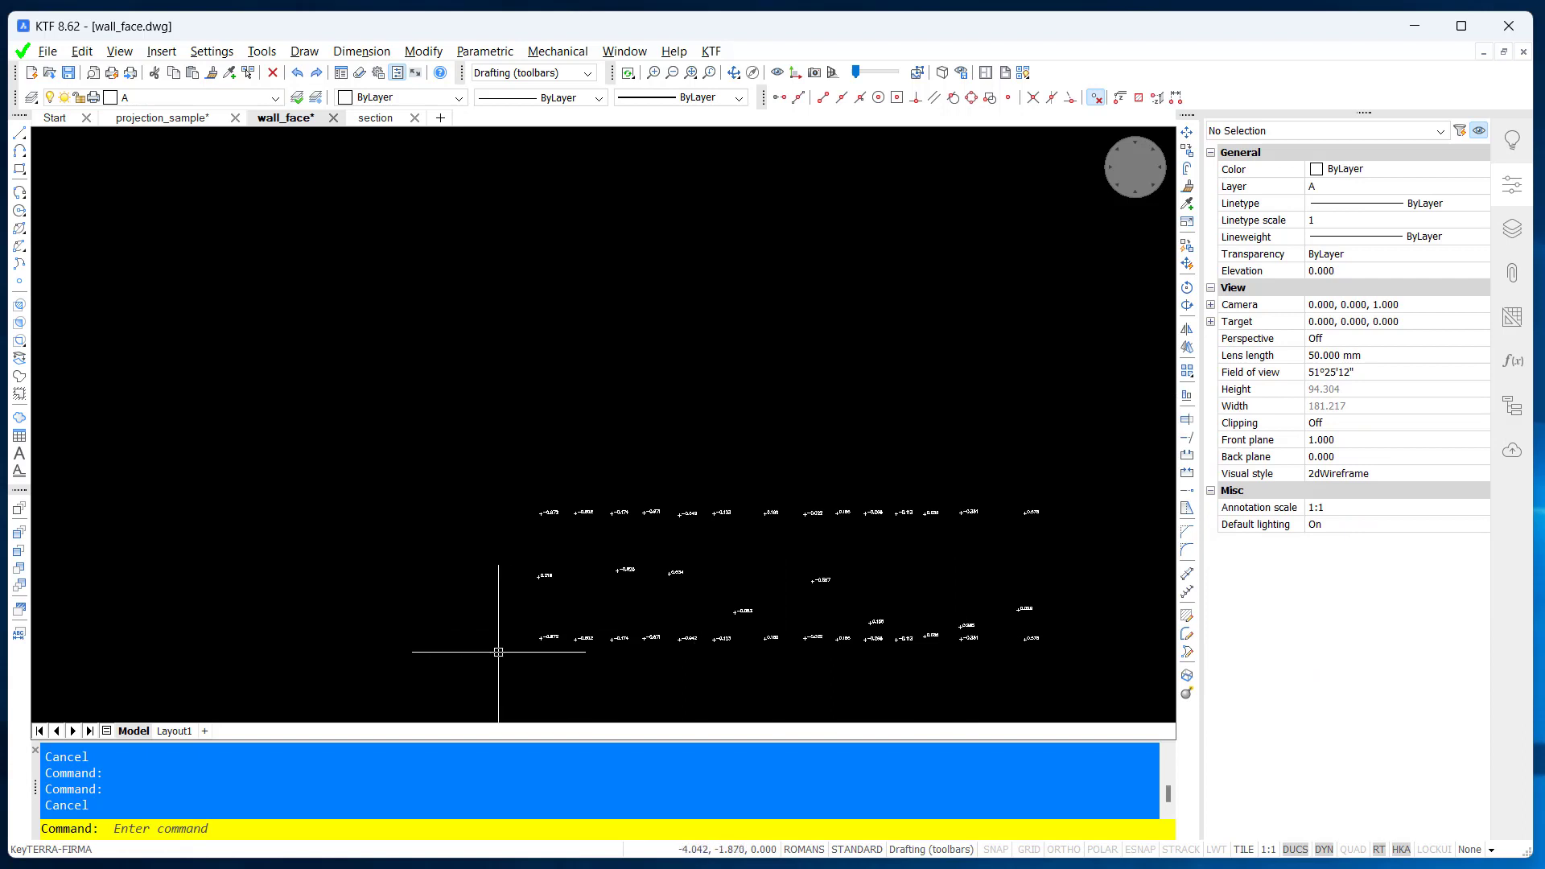
# Step: Compare the positions of the neighbouring defect points labelled 0.034 and -0.825
pyautogui.scroll(3, 671, 573)
pyautogui.scroll(7, 670, 574)
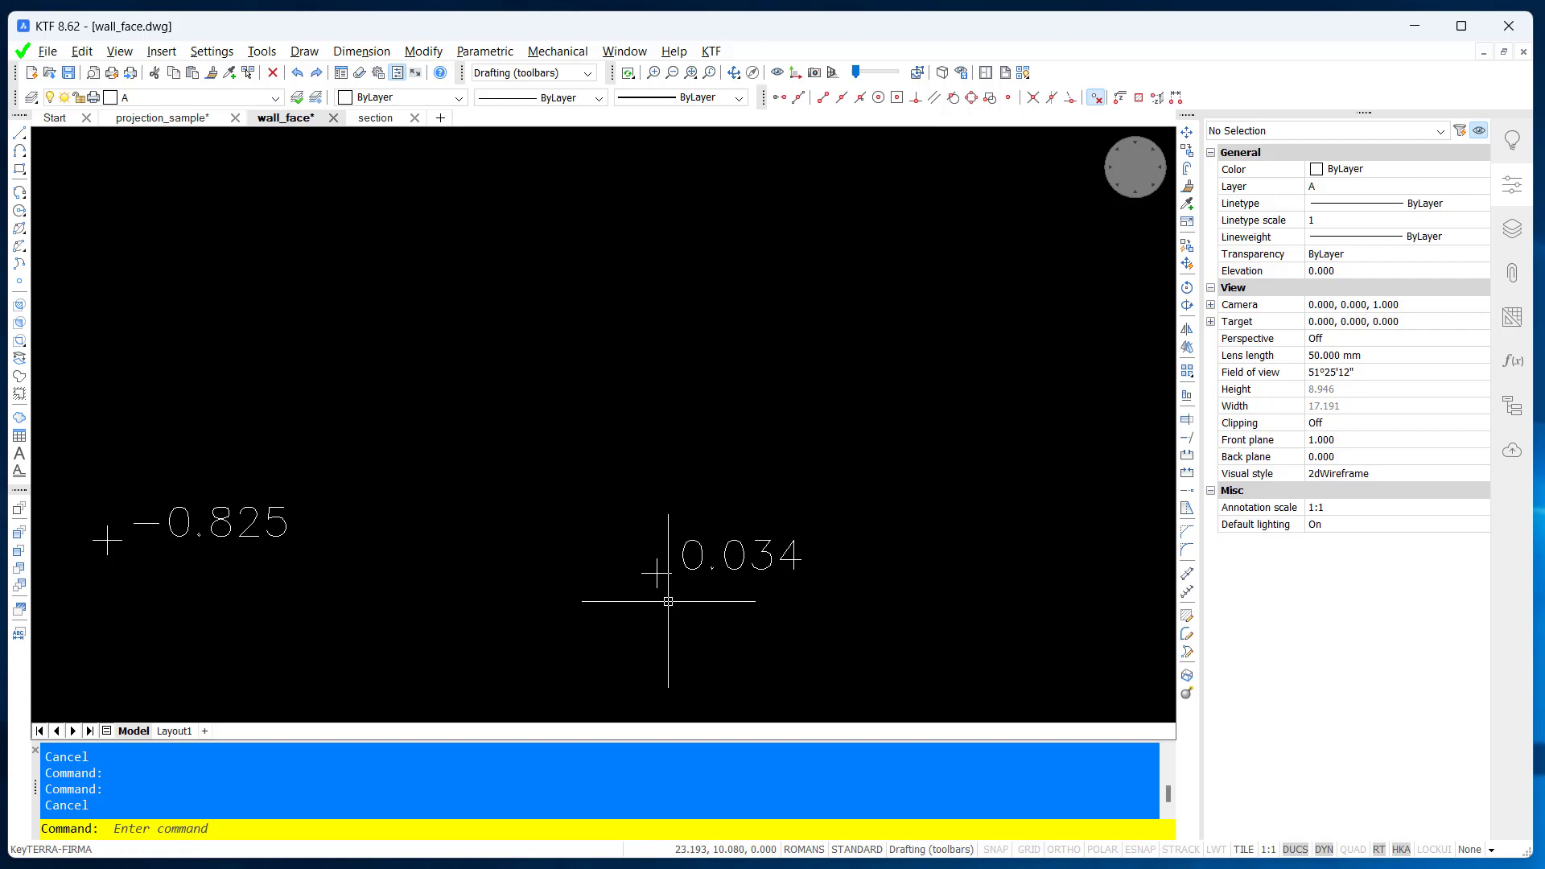
pyautogui.scroll(-1, 233, 557)
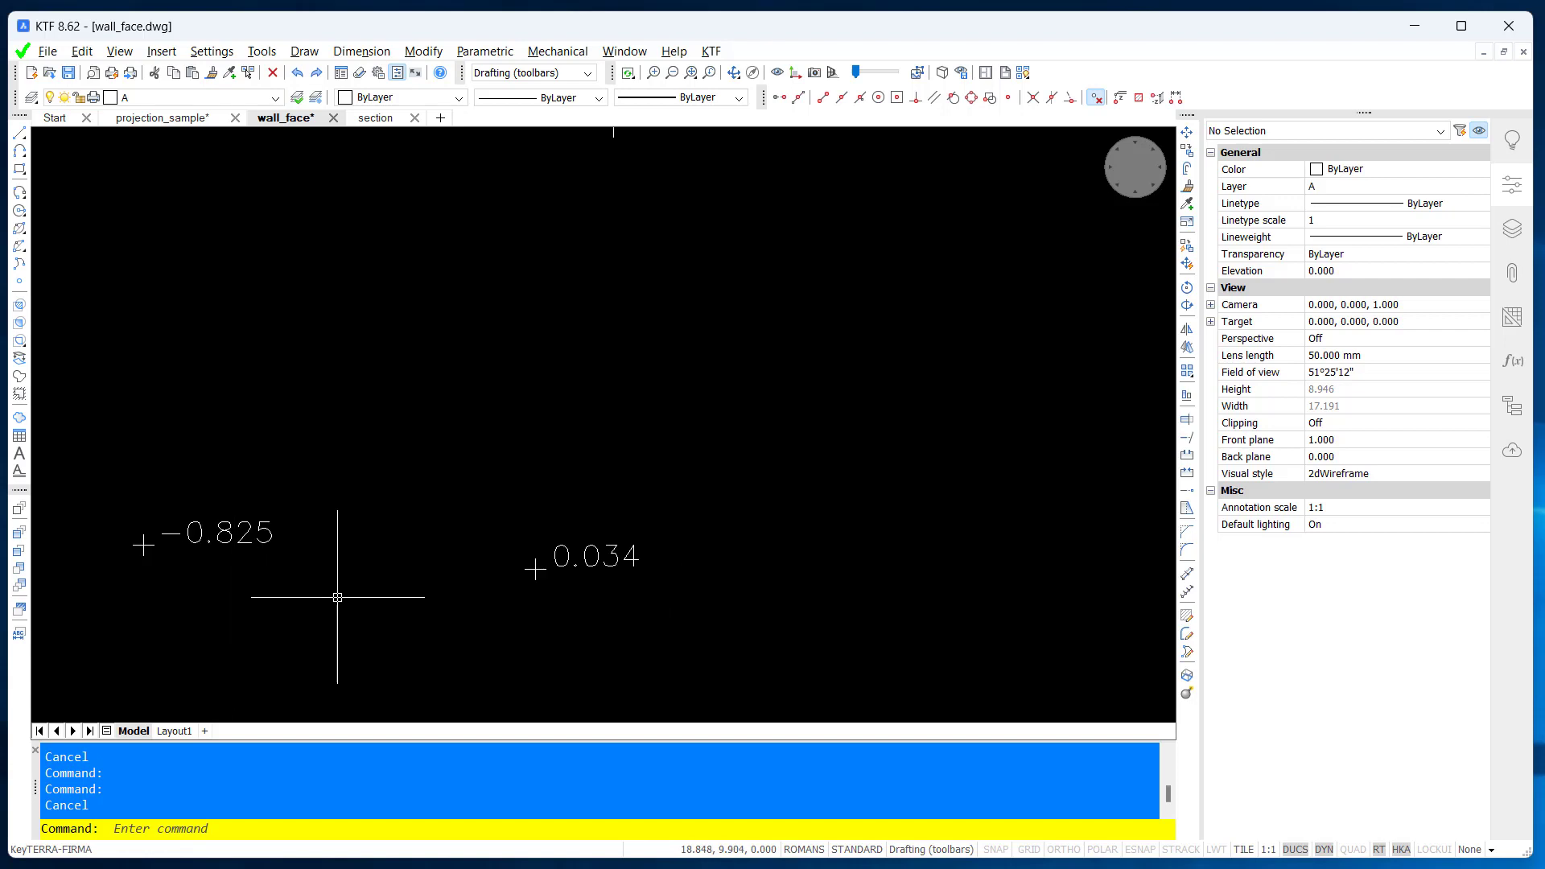
pyautogui.click(567, 566)
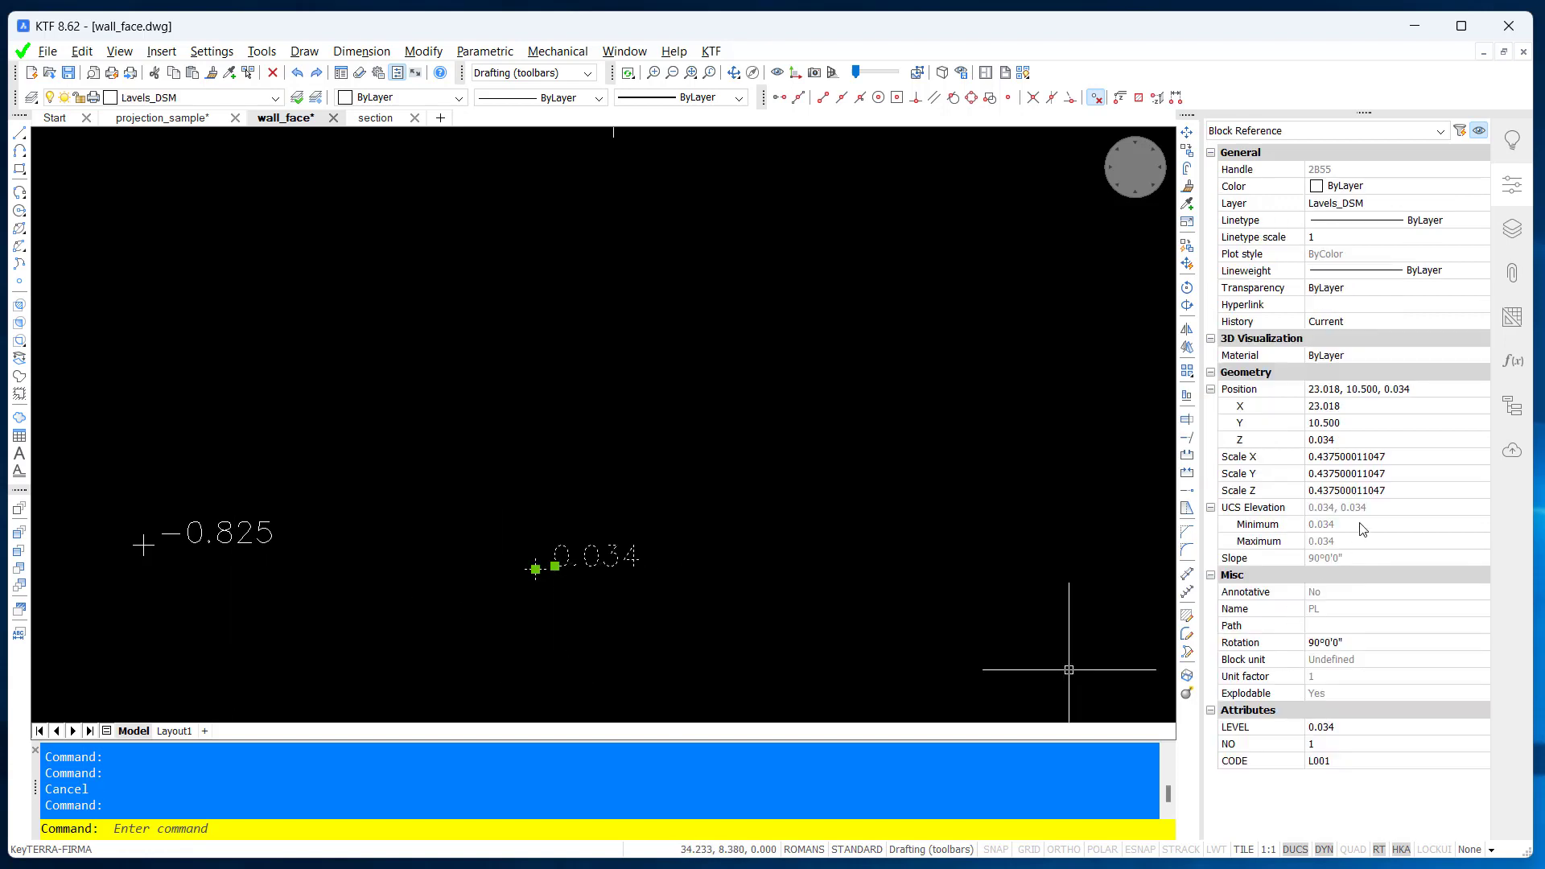
pyautogui.click(1402, 408)
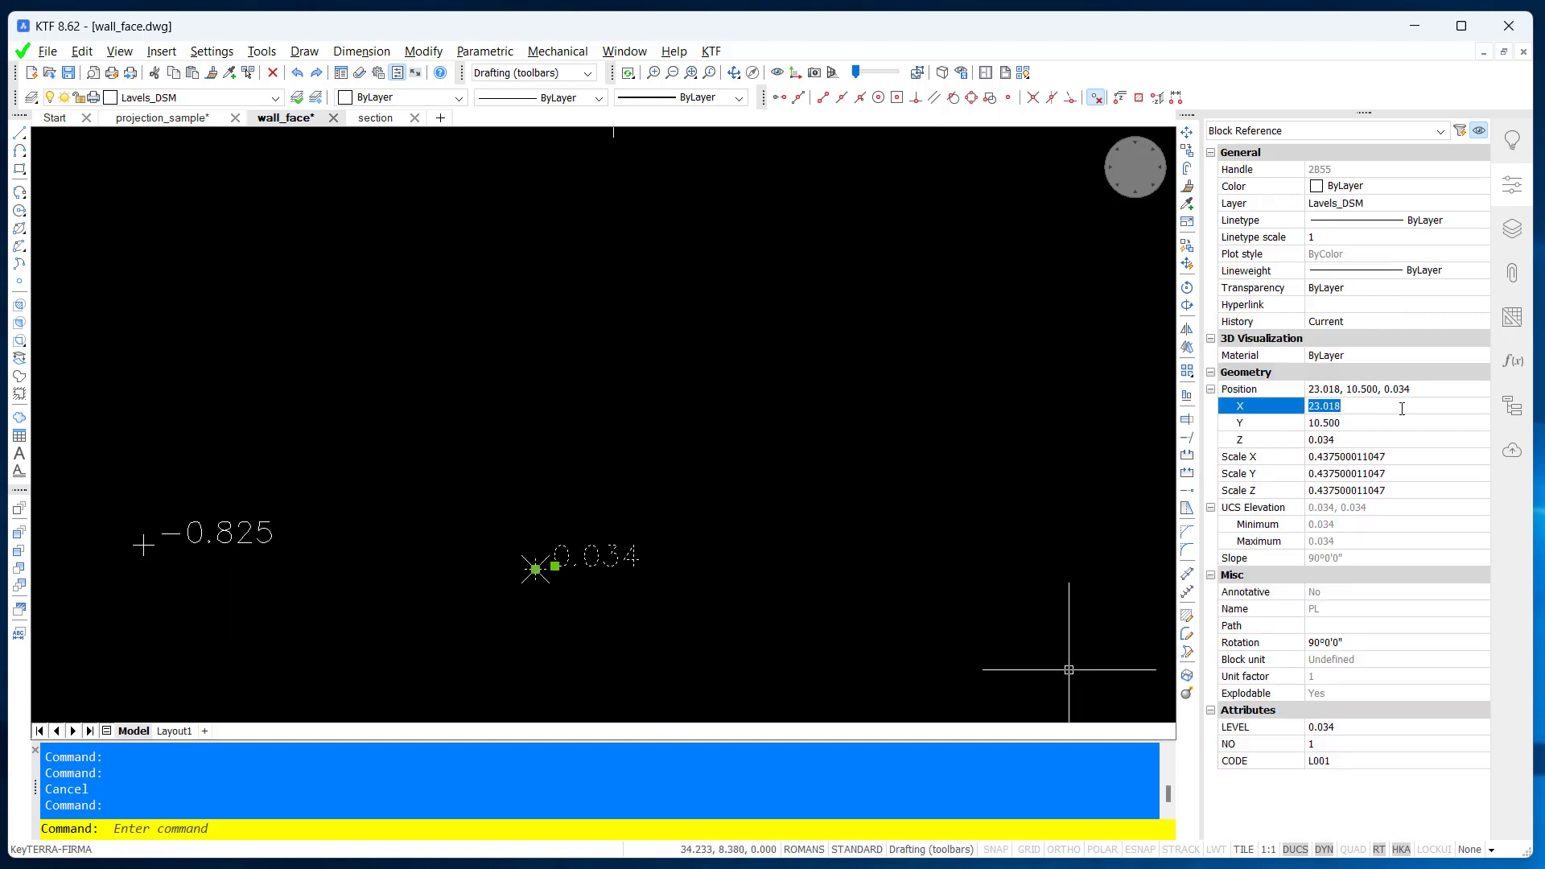
pyautogui.press('Escape')
pyautogui.click(249, 541)
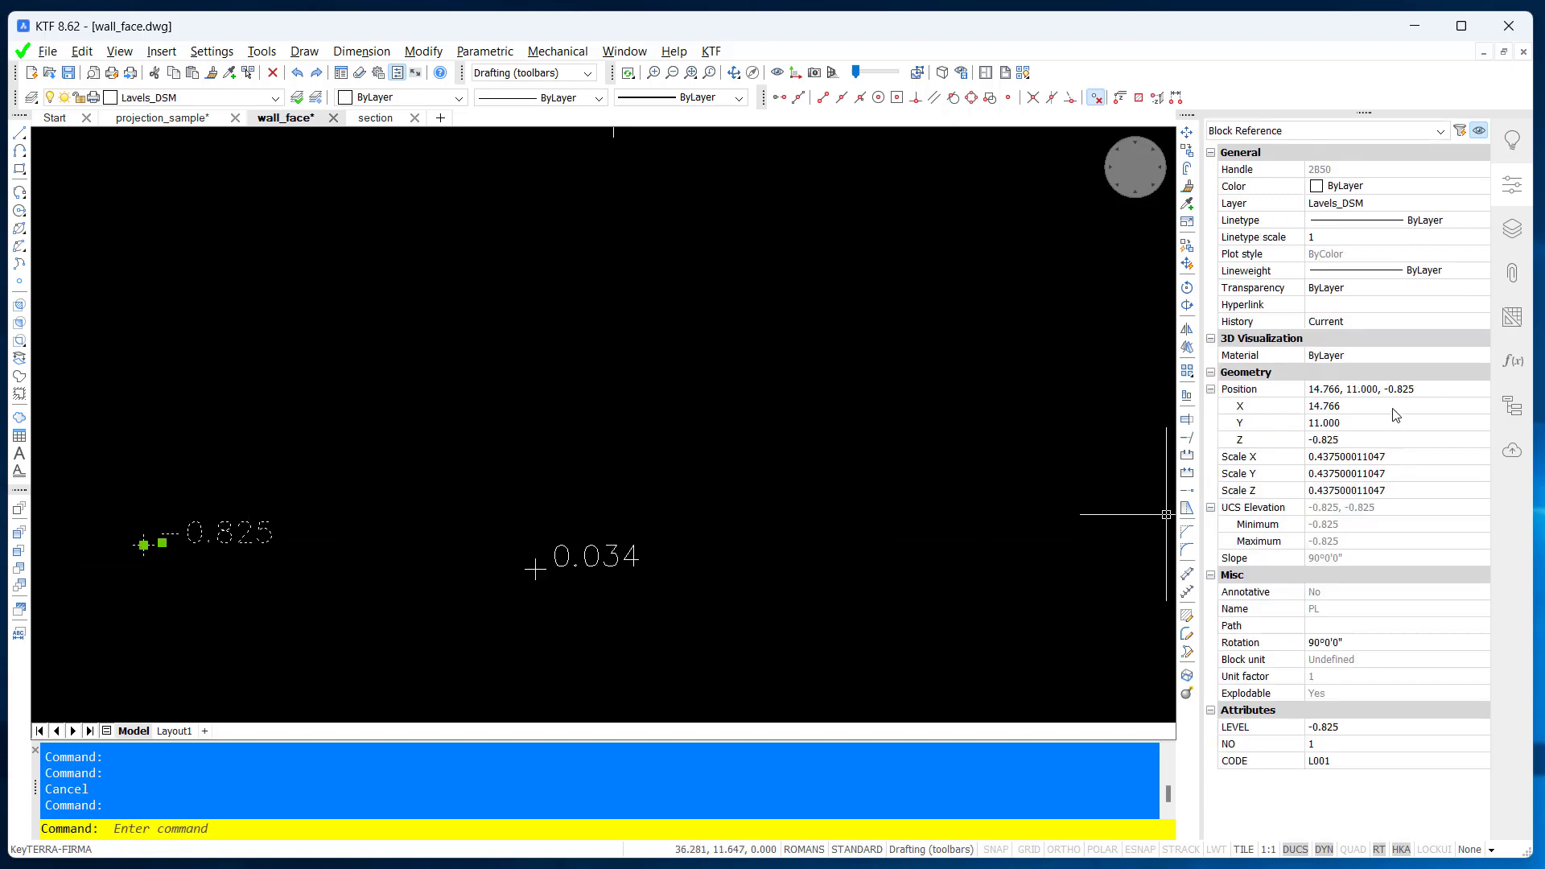
pyautogui.press('Escape')
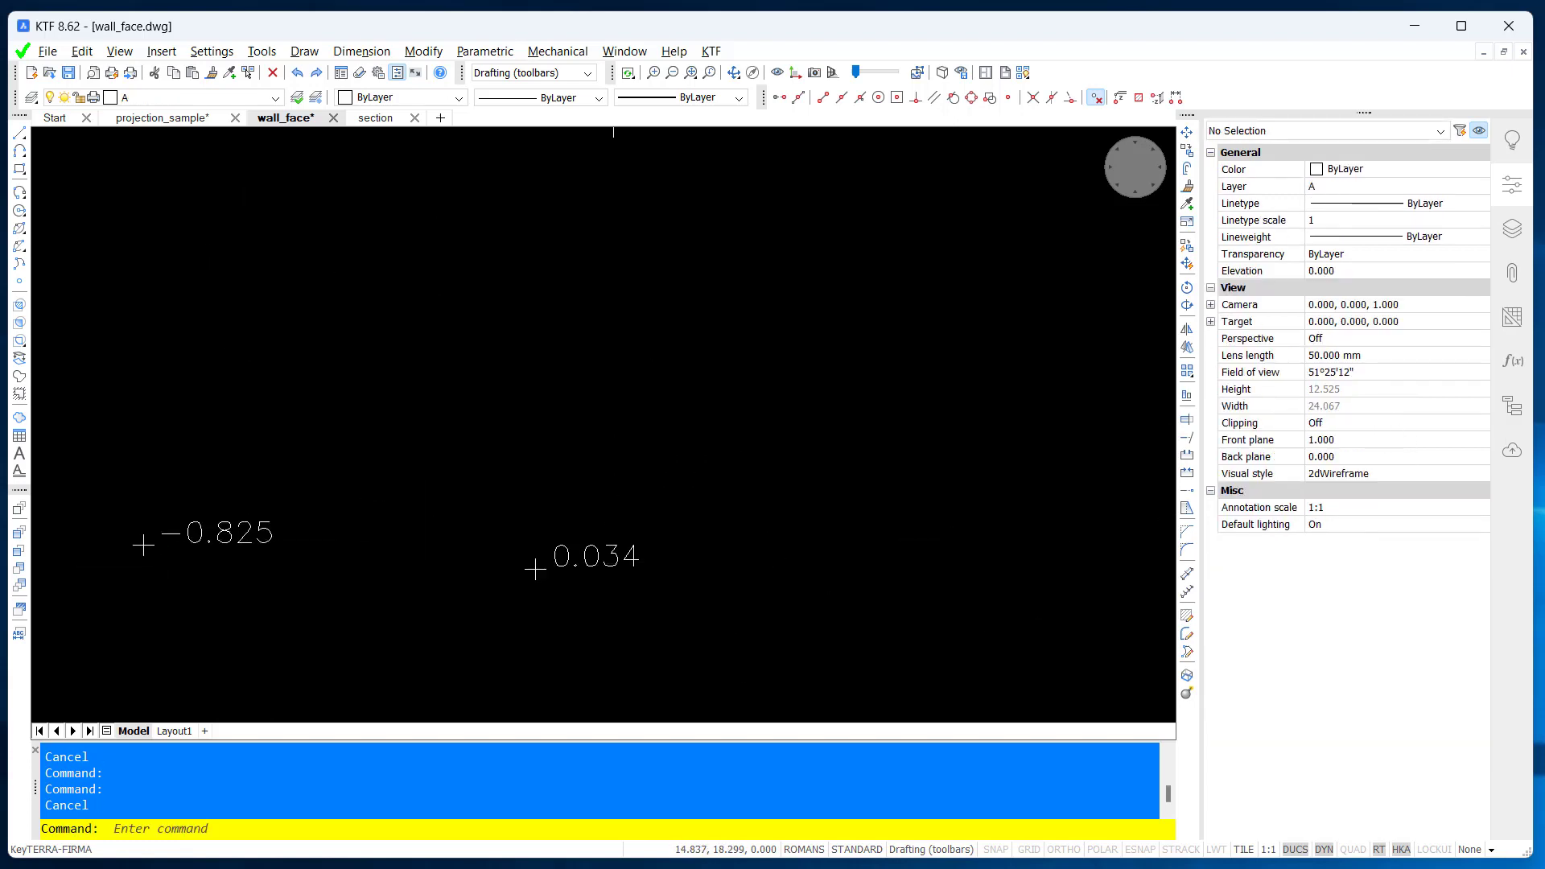
# Step: Compare the Wall defects 3D polyline near chainage 15.00 in projection_sample with the projected points in wall_face
pyautogui.click(183, 118)
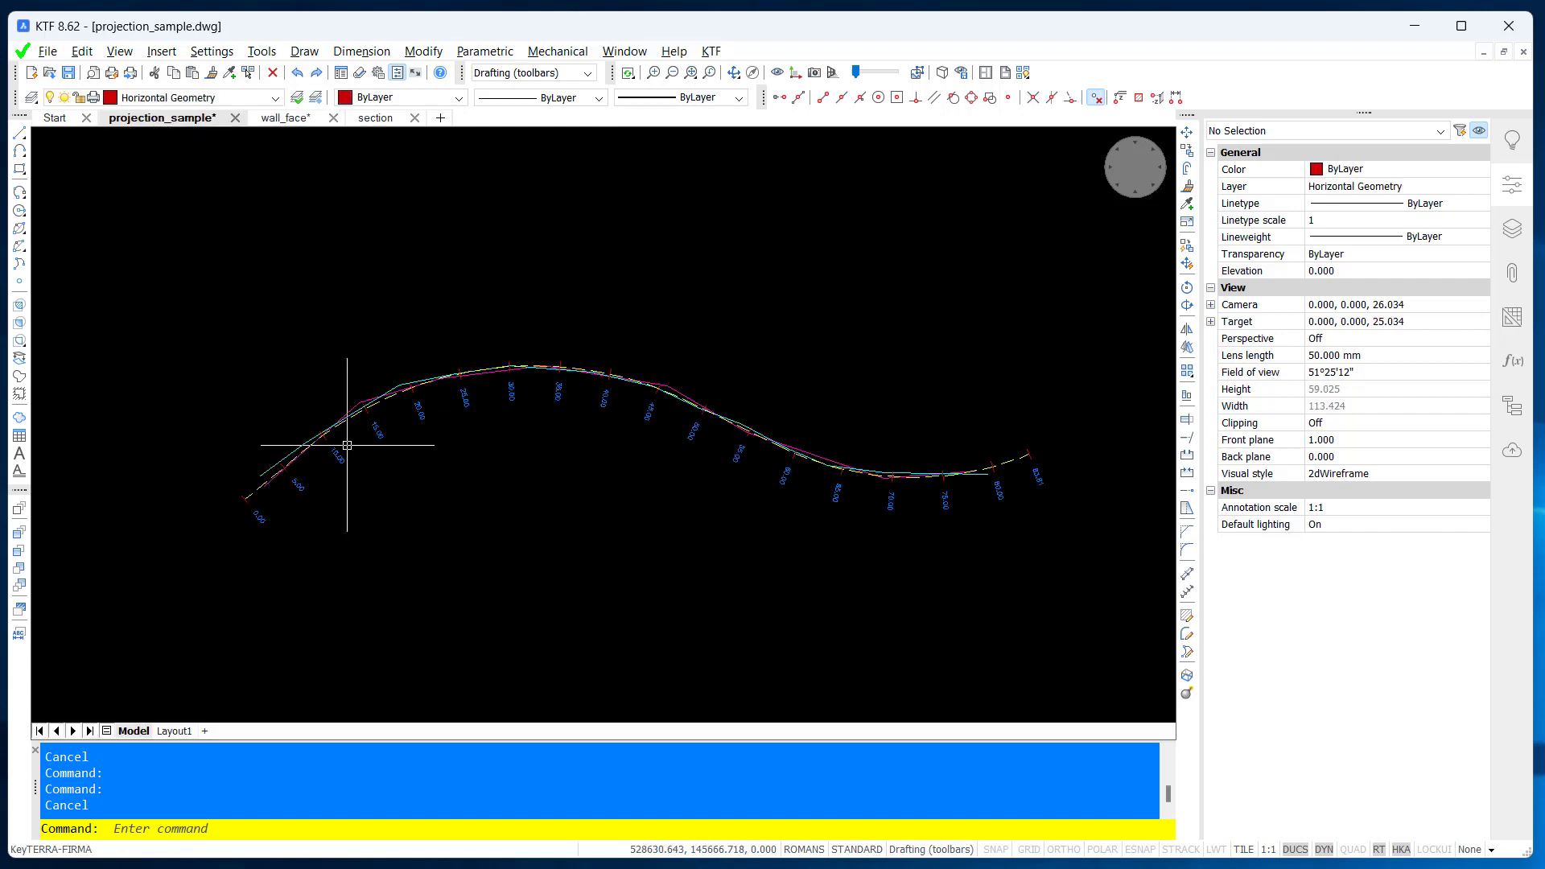
pyautogui.scroll(5, 347, 445)
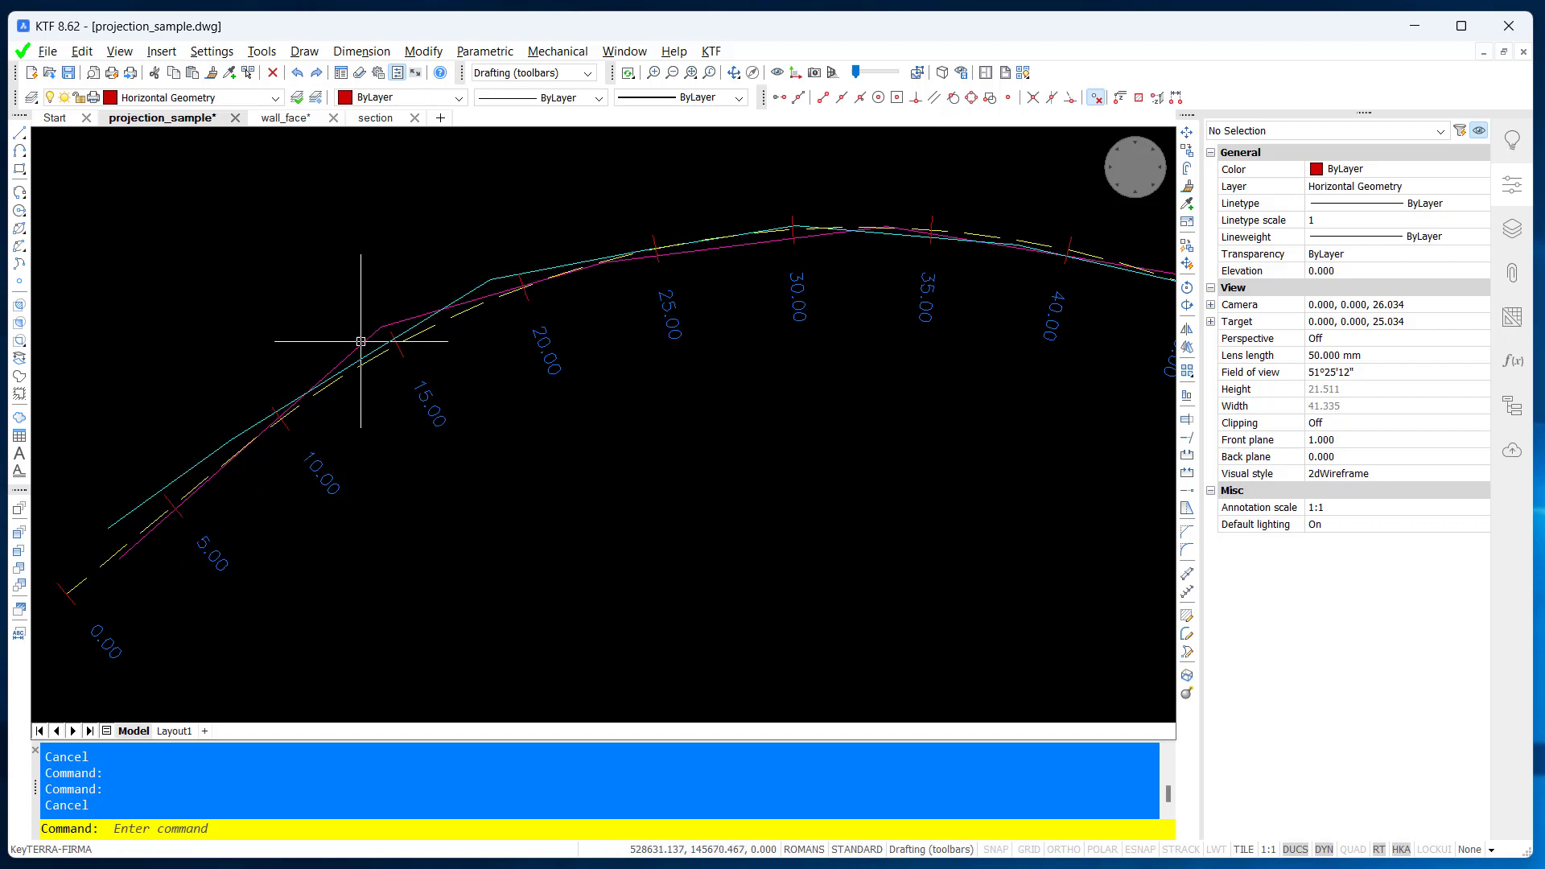
pyautogui.click(370, 336)
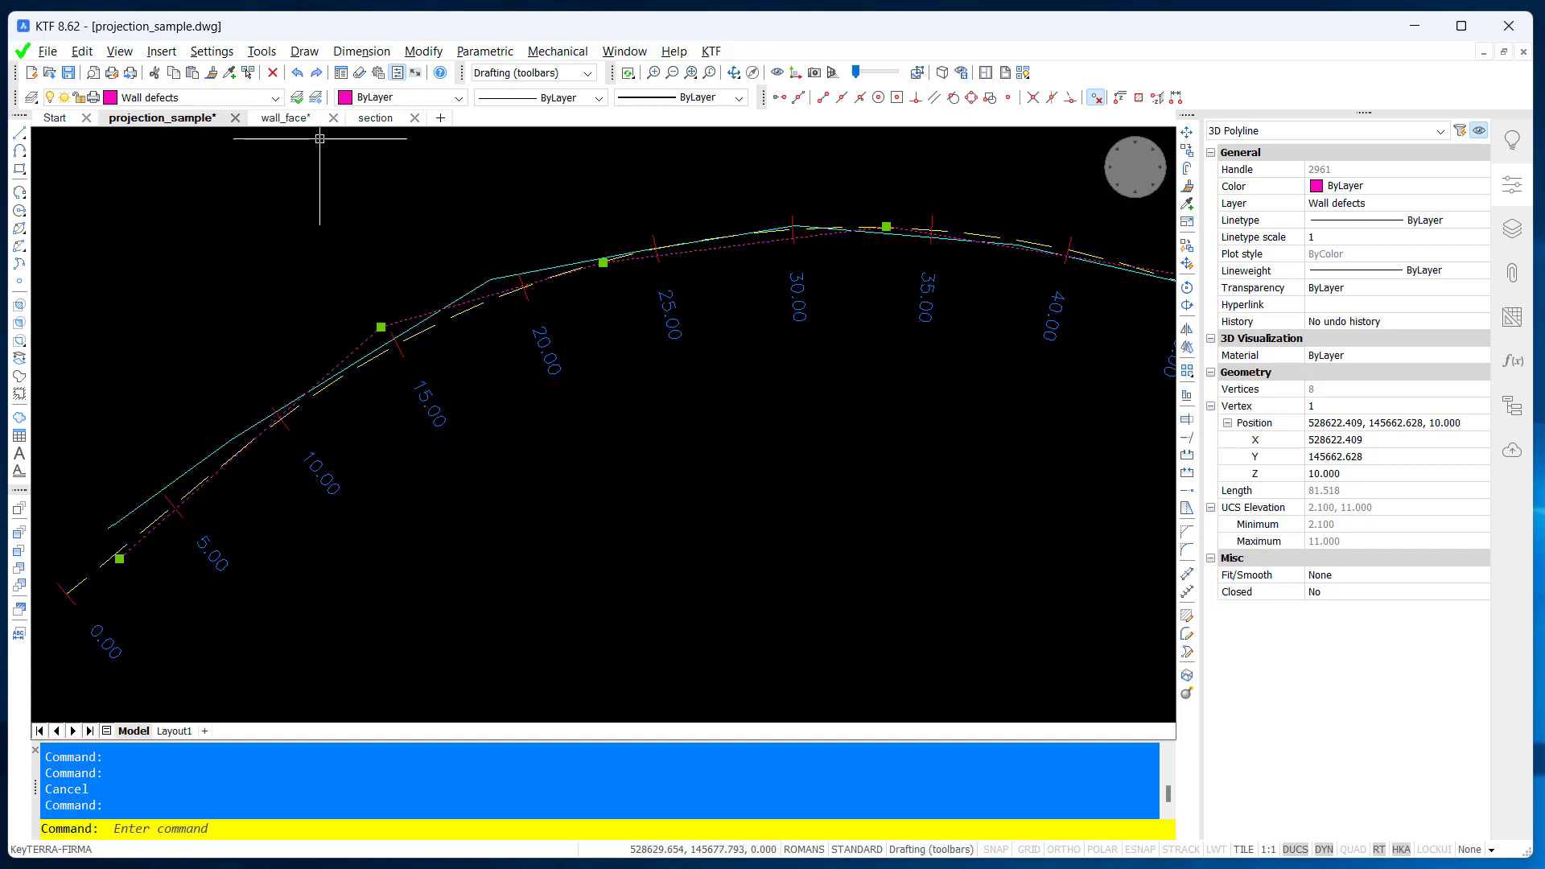
pyautogui.click(285, 117)
pyautogui.scroll(-6, 308, 542)
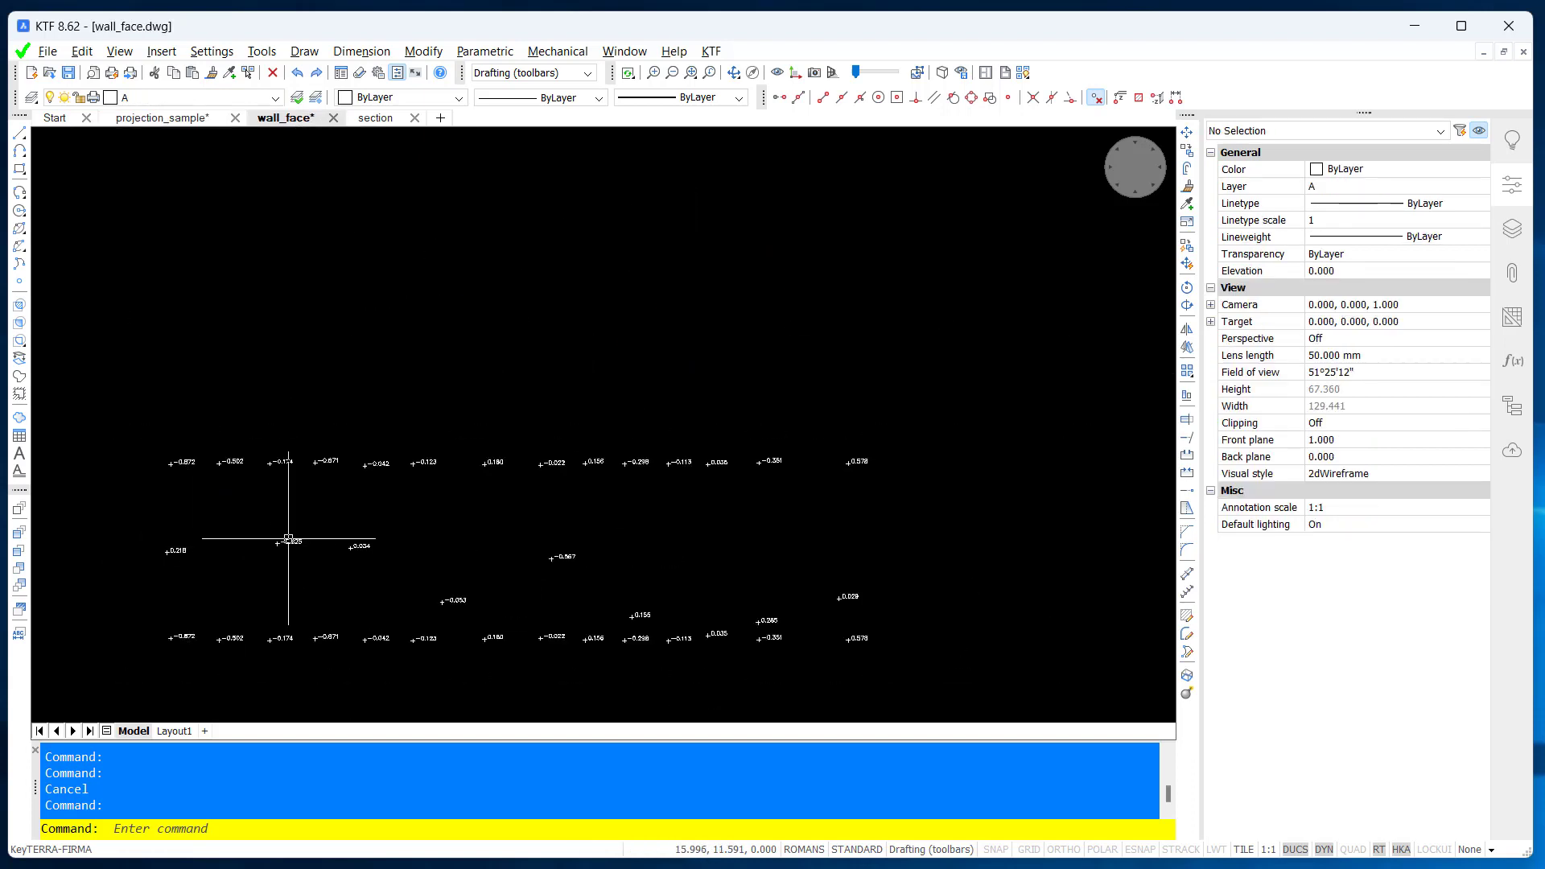
pyautogui.click(194, 119)
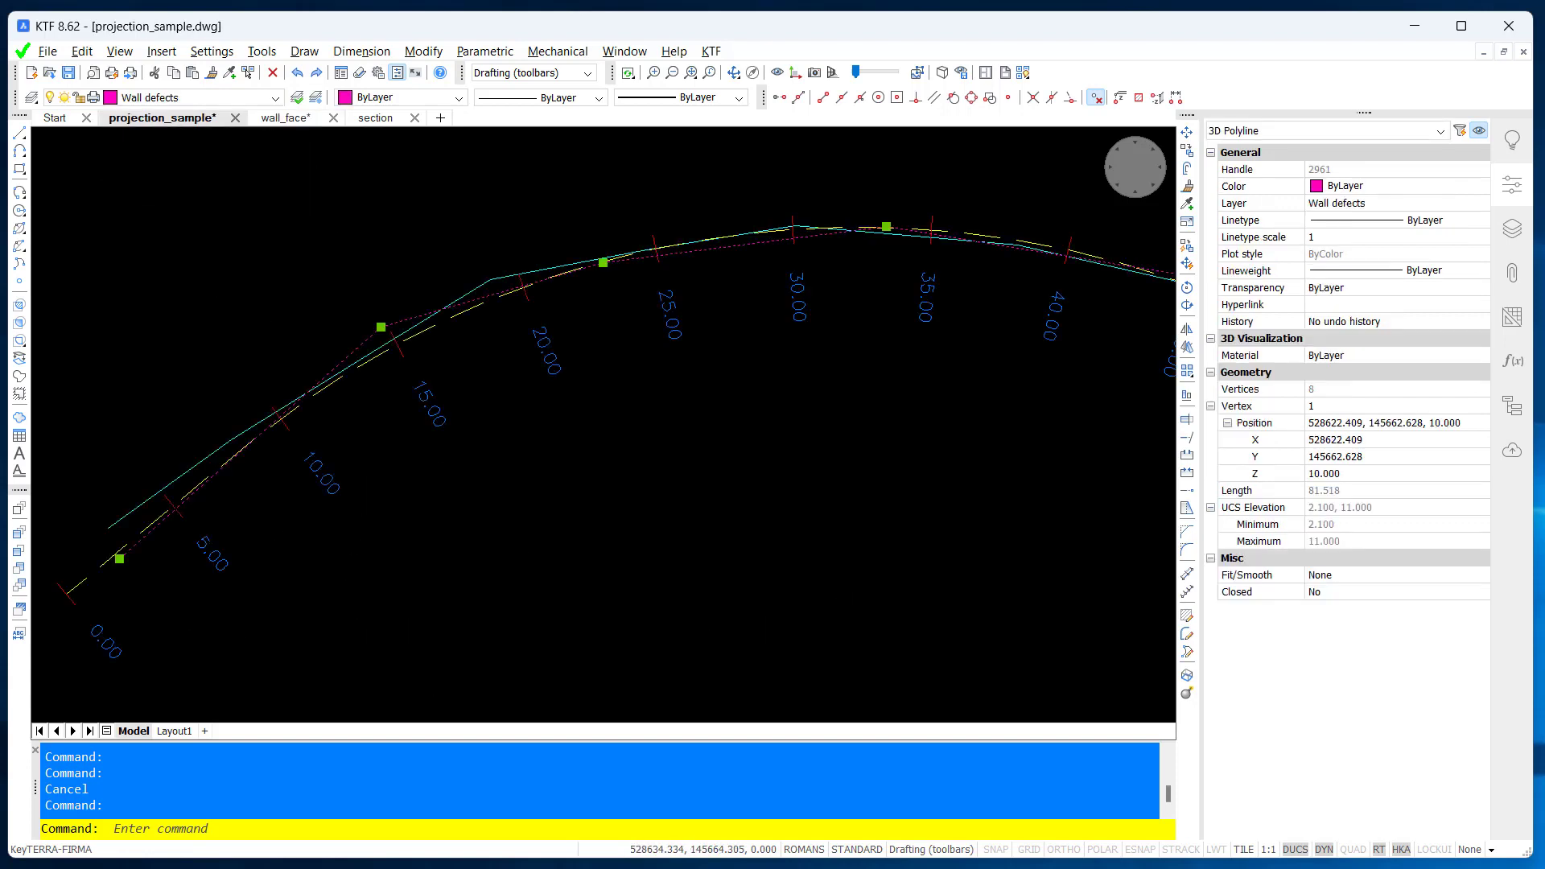
# Step: Run the alignment and related locations query on the dashed 2D alignment in projection_sample, without vertical geometry
pyautogui.scroll(3, 385, 251)
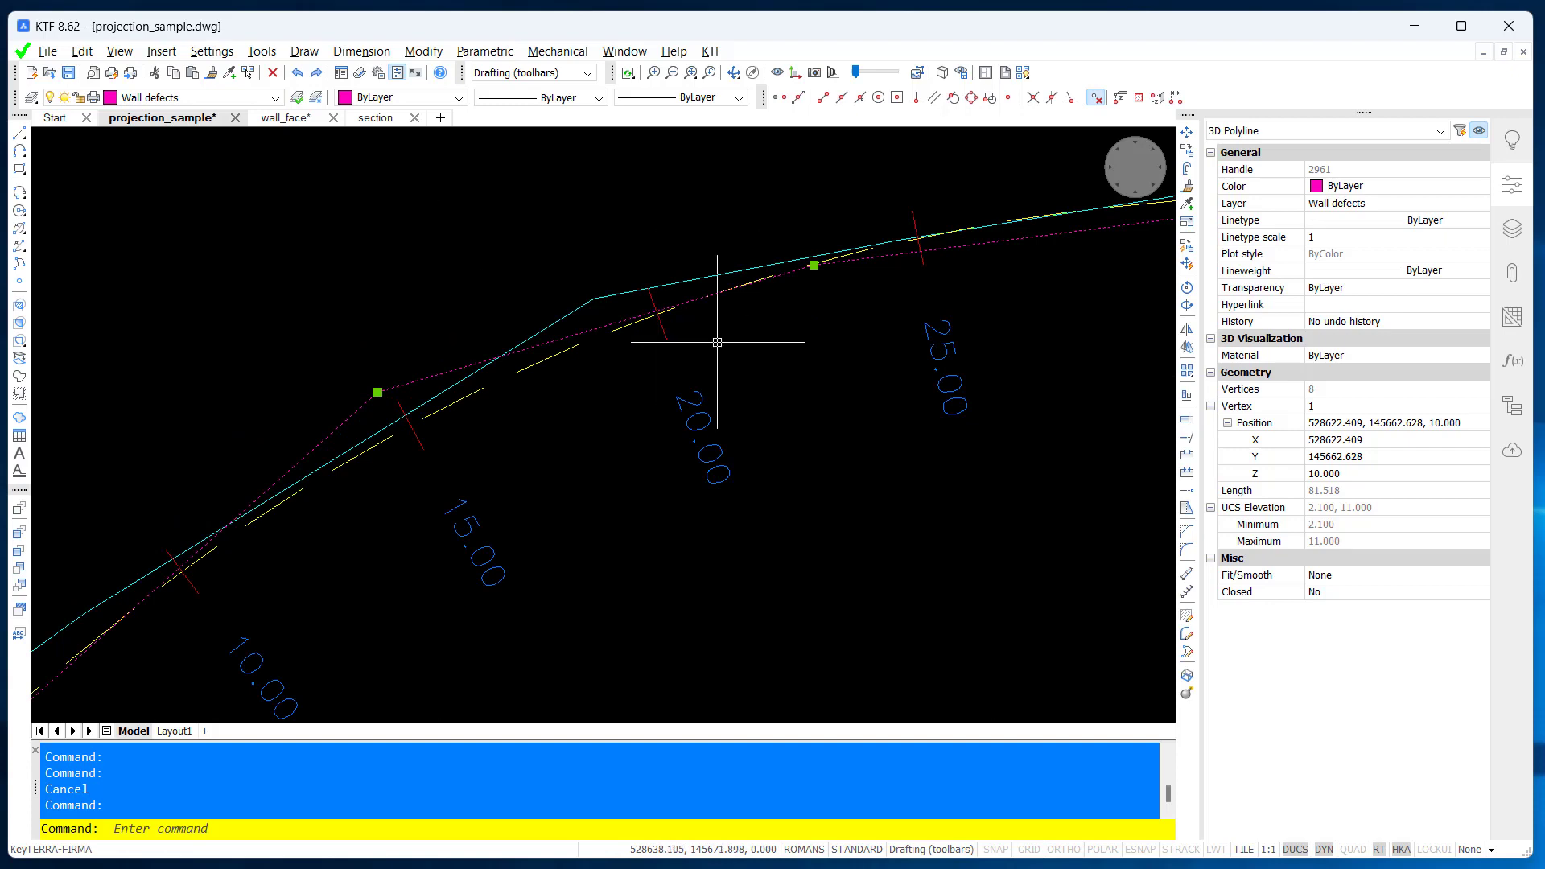
pyautogui.moveTo(831, 338); pyautogui.dragTo(518, 369, button='middle')
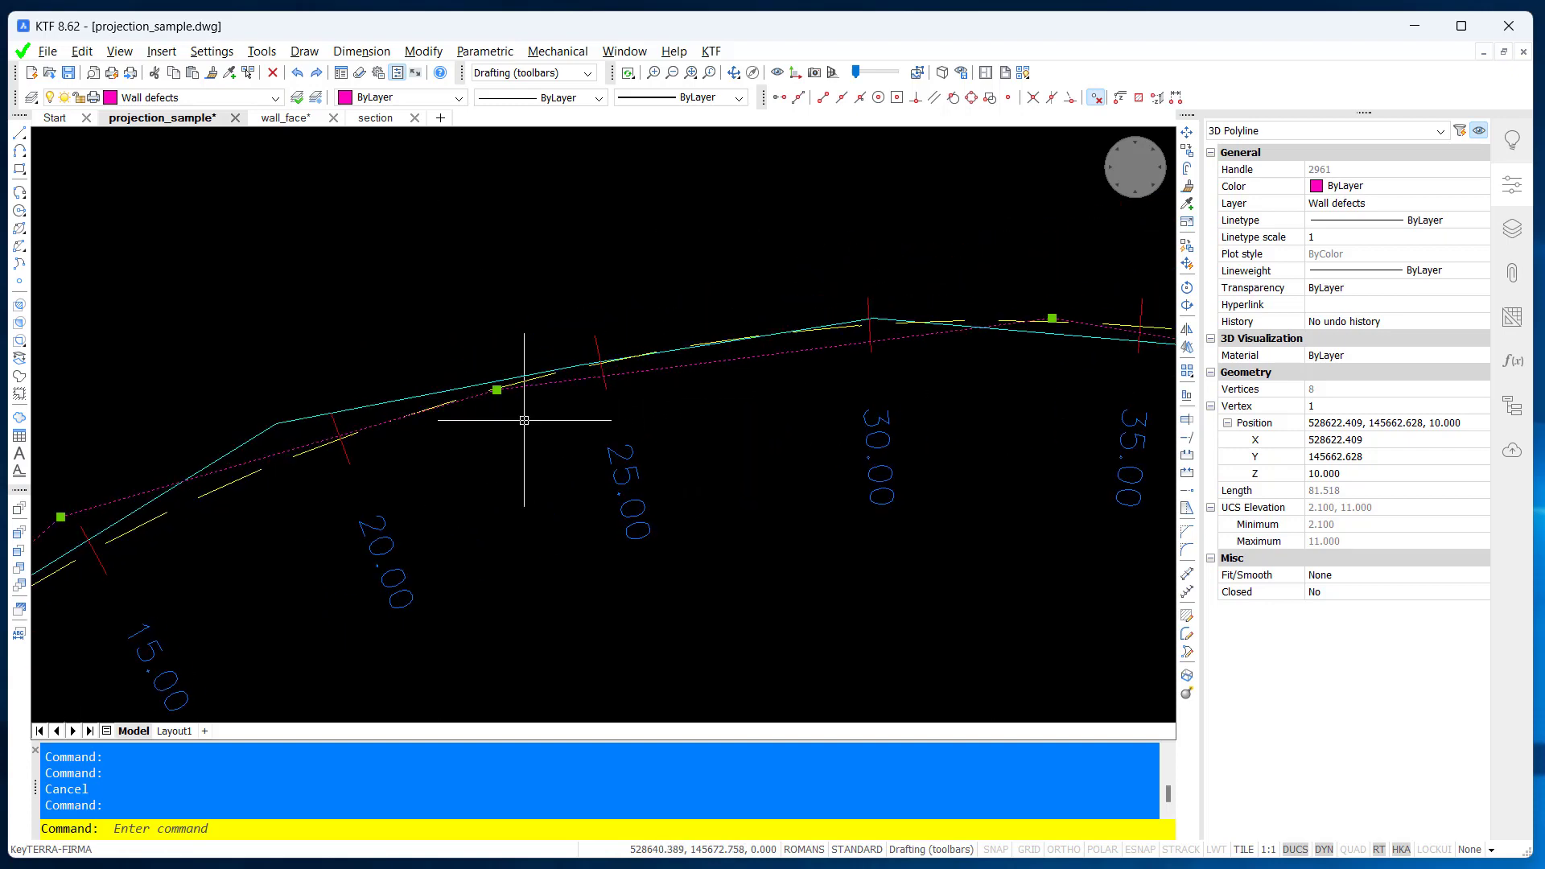
pyautogui.scroll(2, 518, 378)
pyautogui.press('Escape')
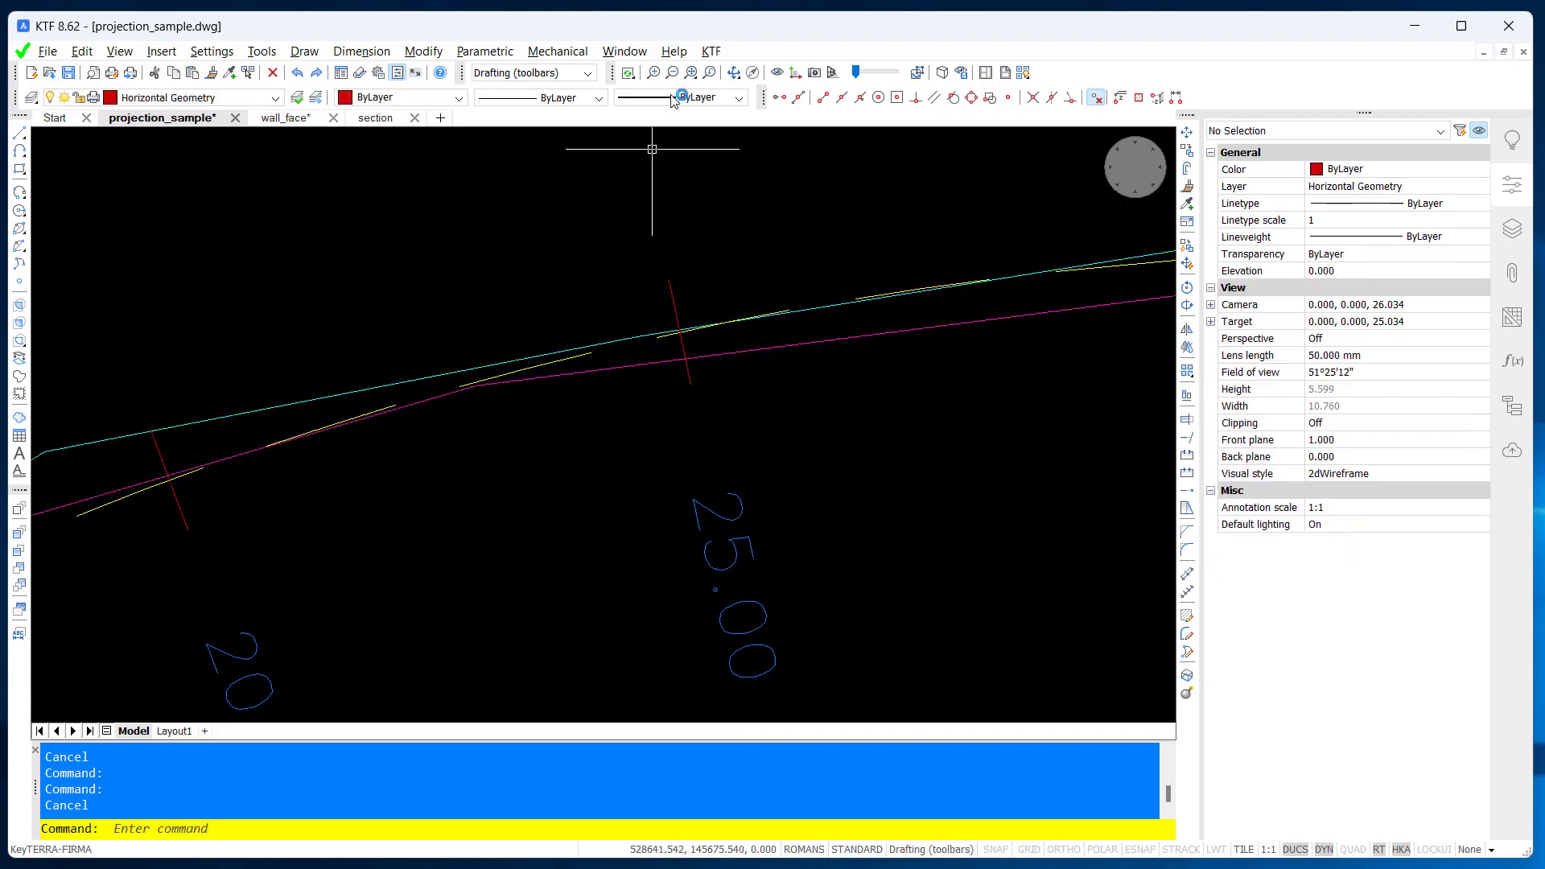
pyautogui.click(712, 53)
pyautogui.moveTo(809, 299)
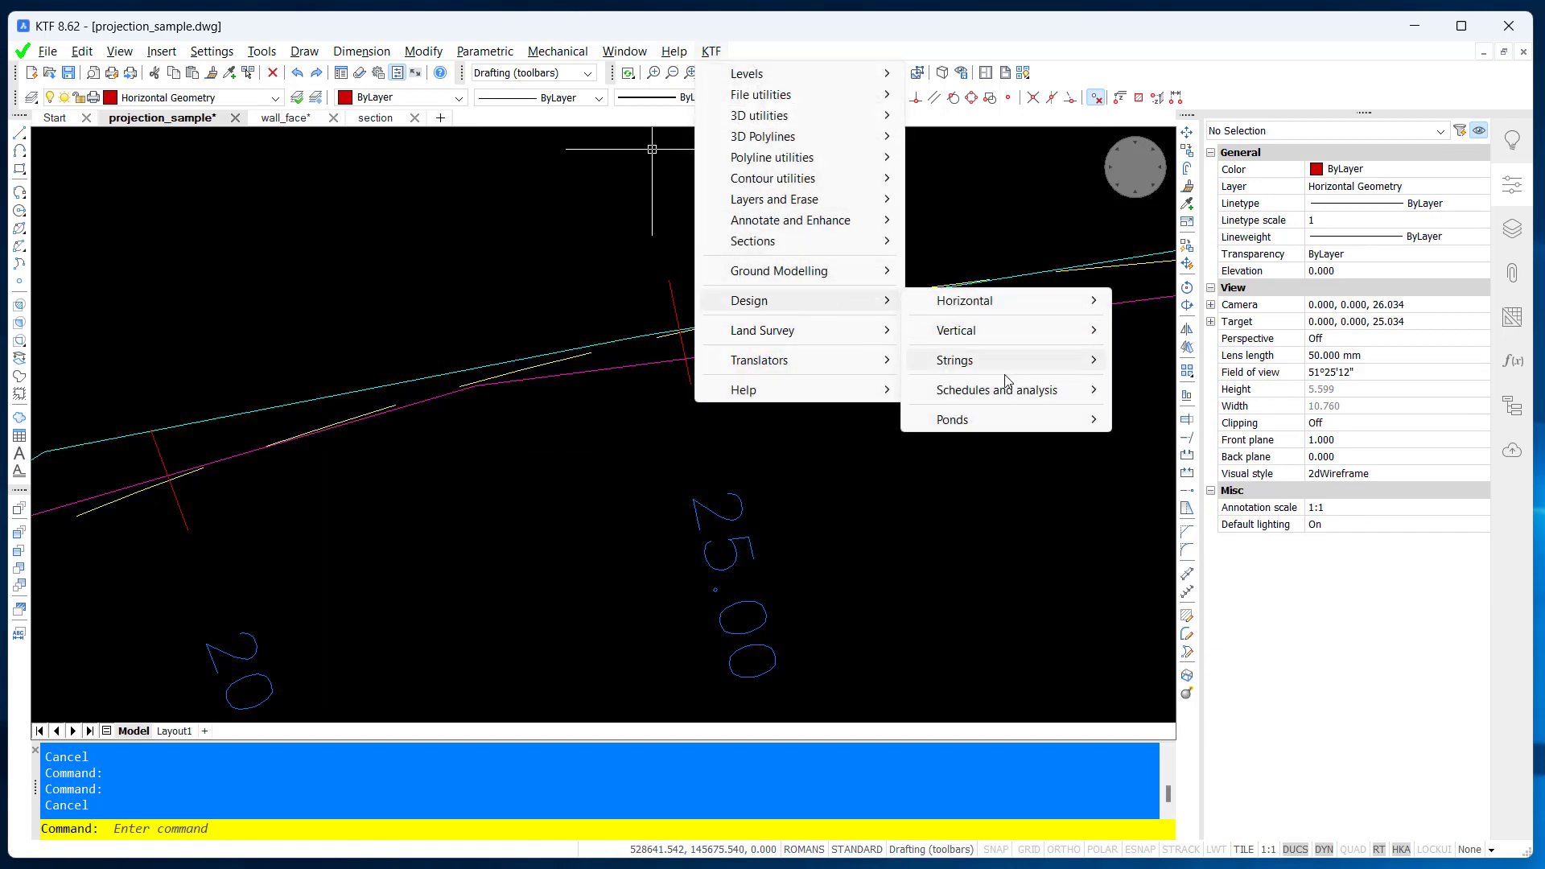
pyautogui.moveTo(1006, 301)
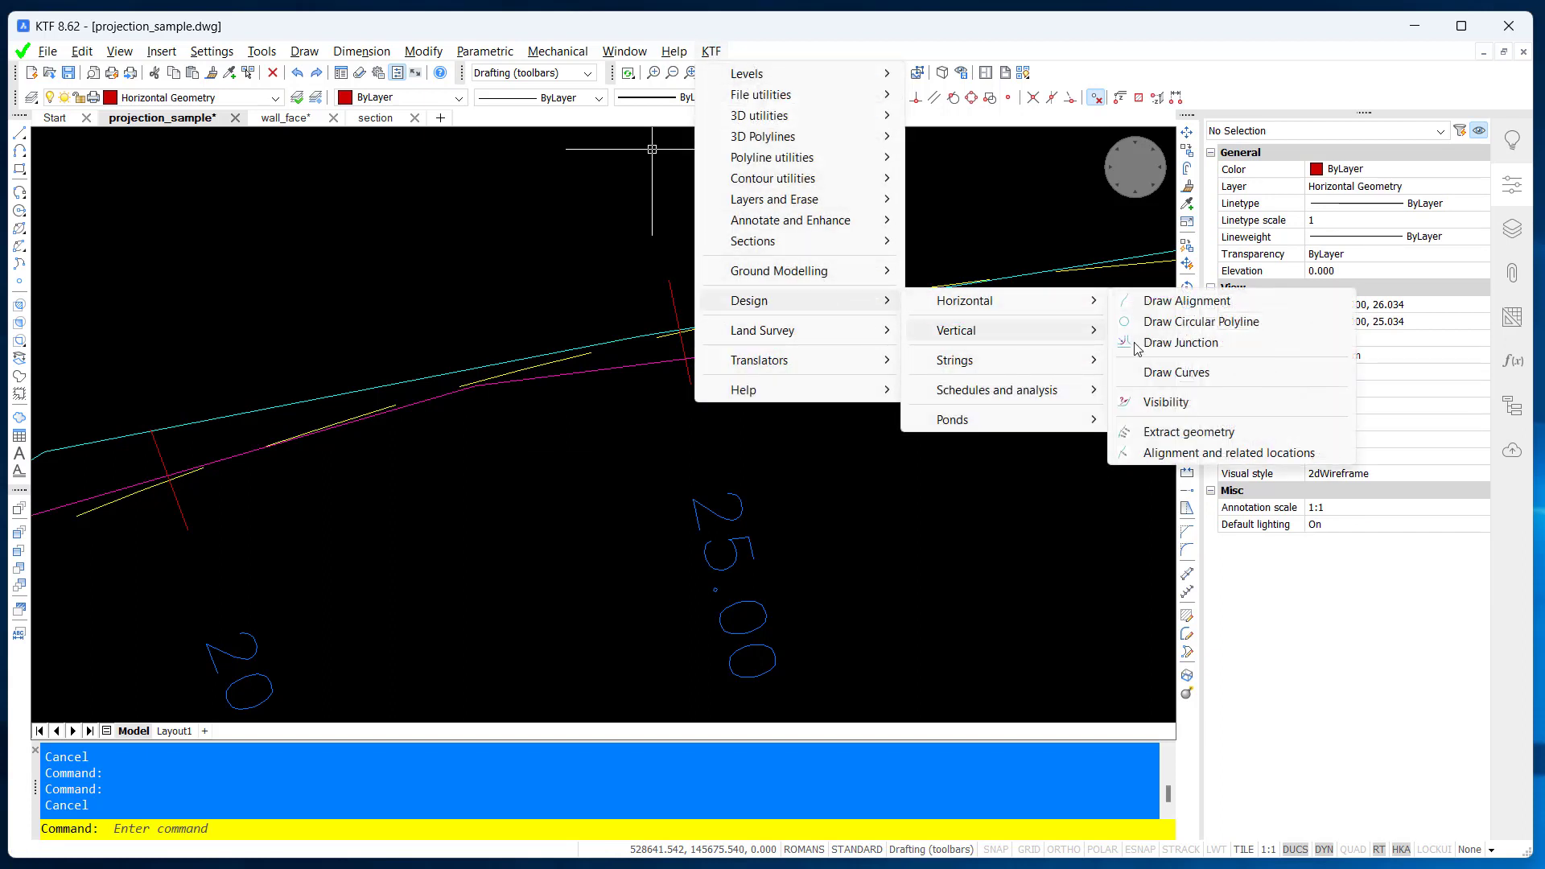
pyautogui.click(1202, 454)
pyautogui.click(520, 368)
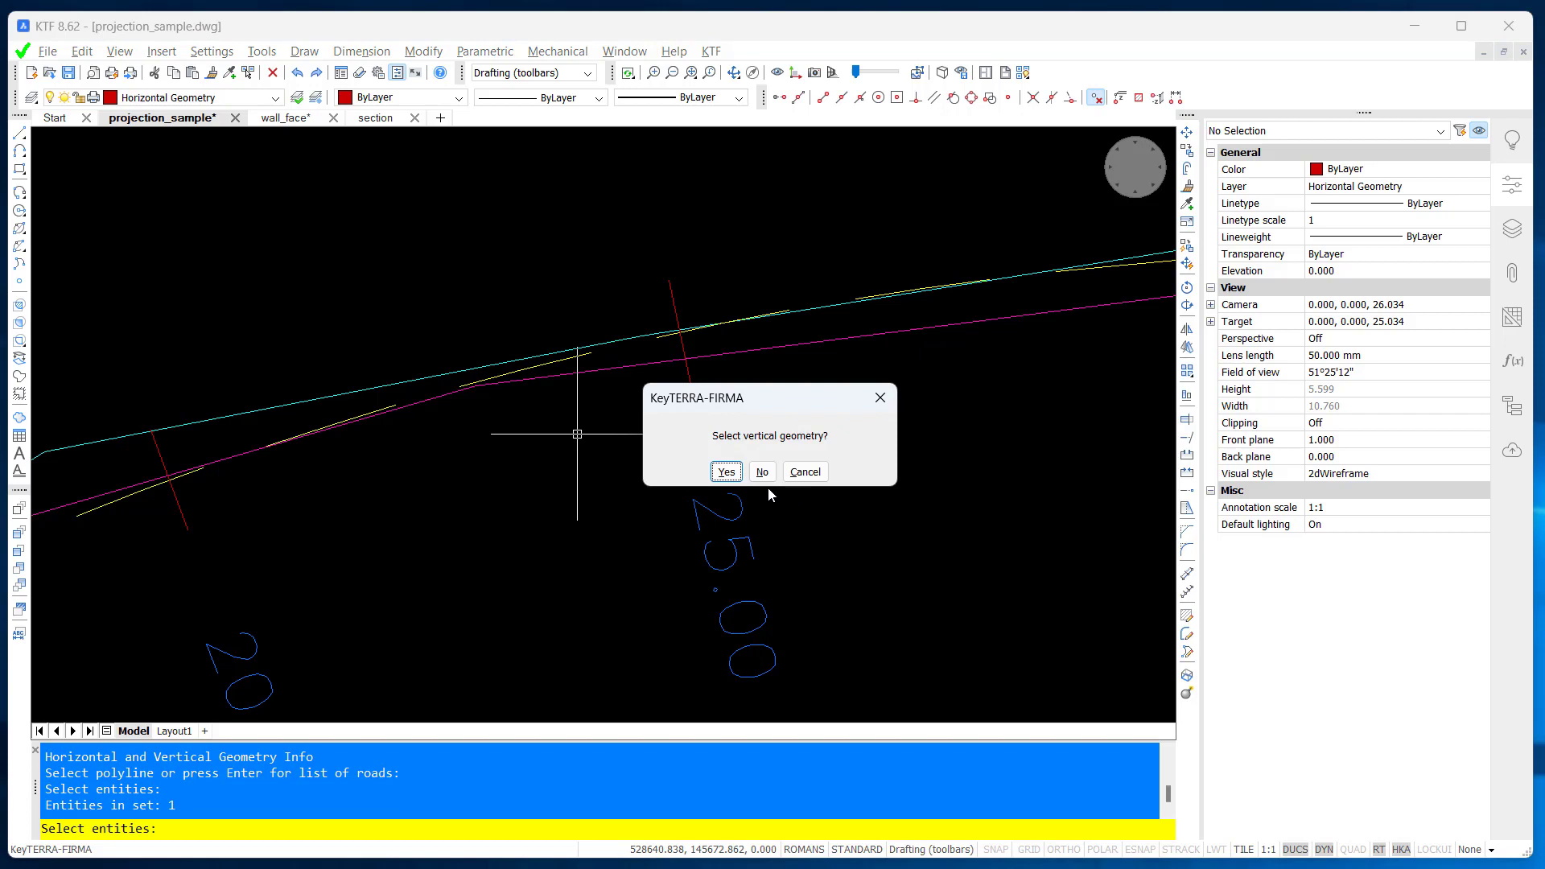
pyautogui.click(762, 472)
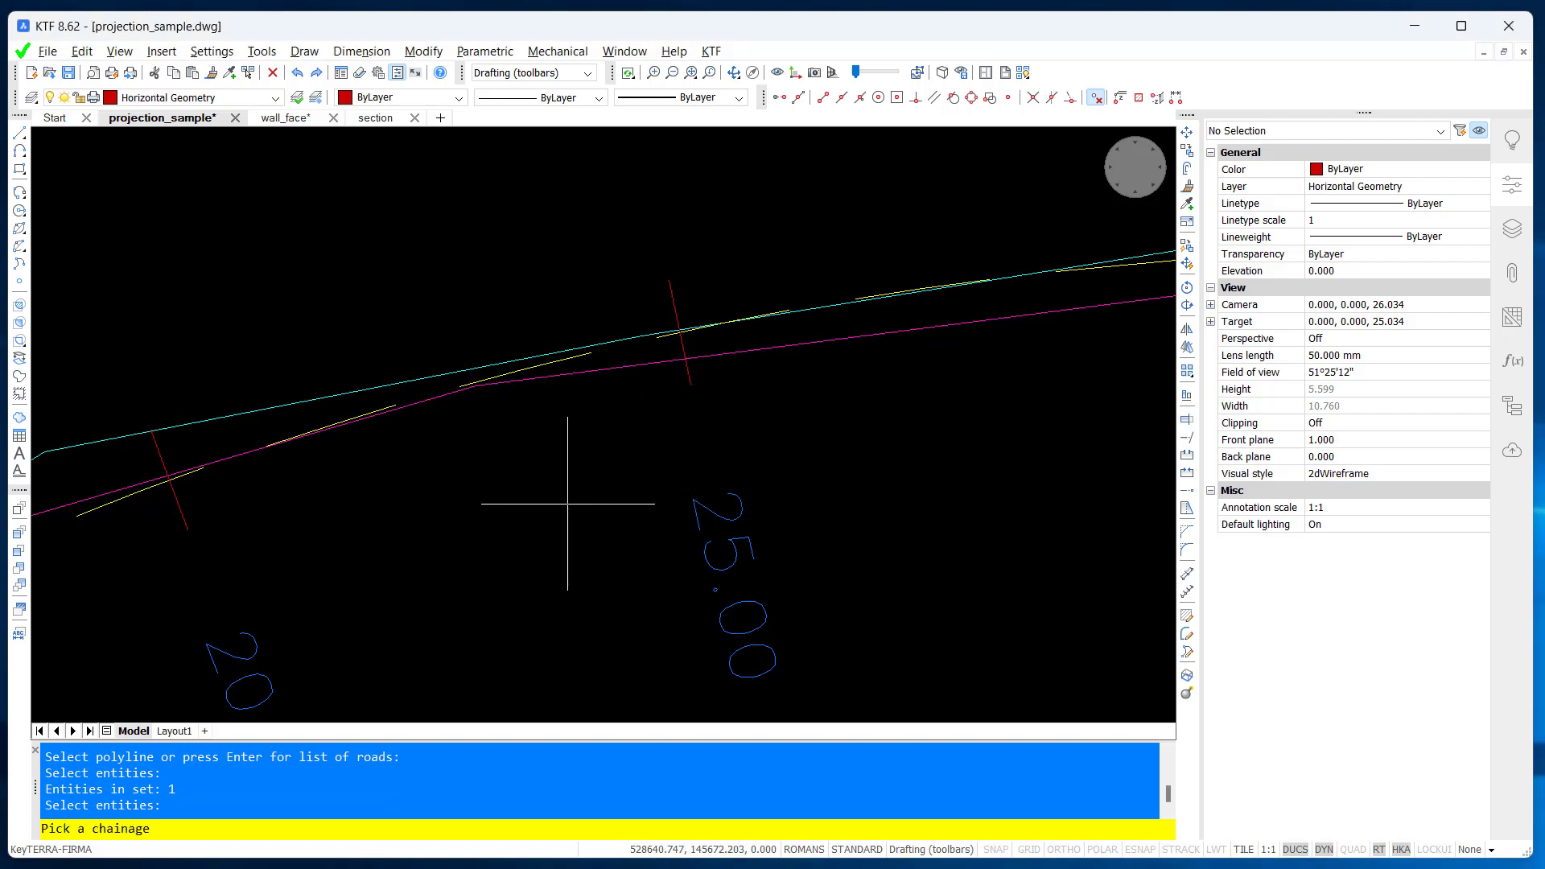
# Step: Check the chainage and offset of the Wall defects polyline vertex just before chainage 25.00, using an endpoint snap
pyautogui.press('Return')
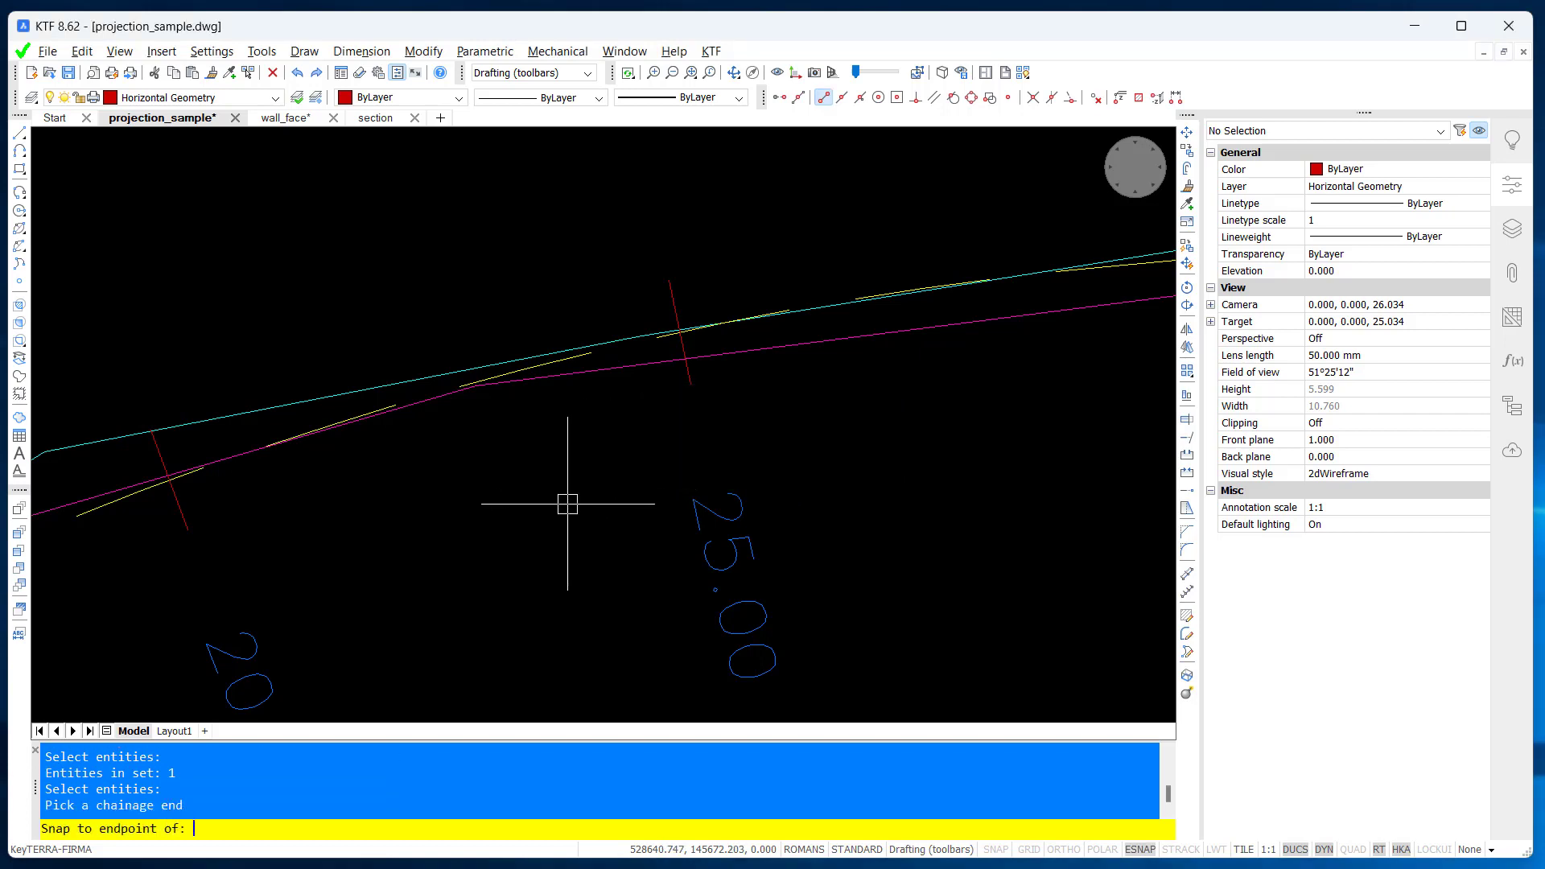
pyautogui.click(503, 387)
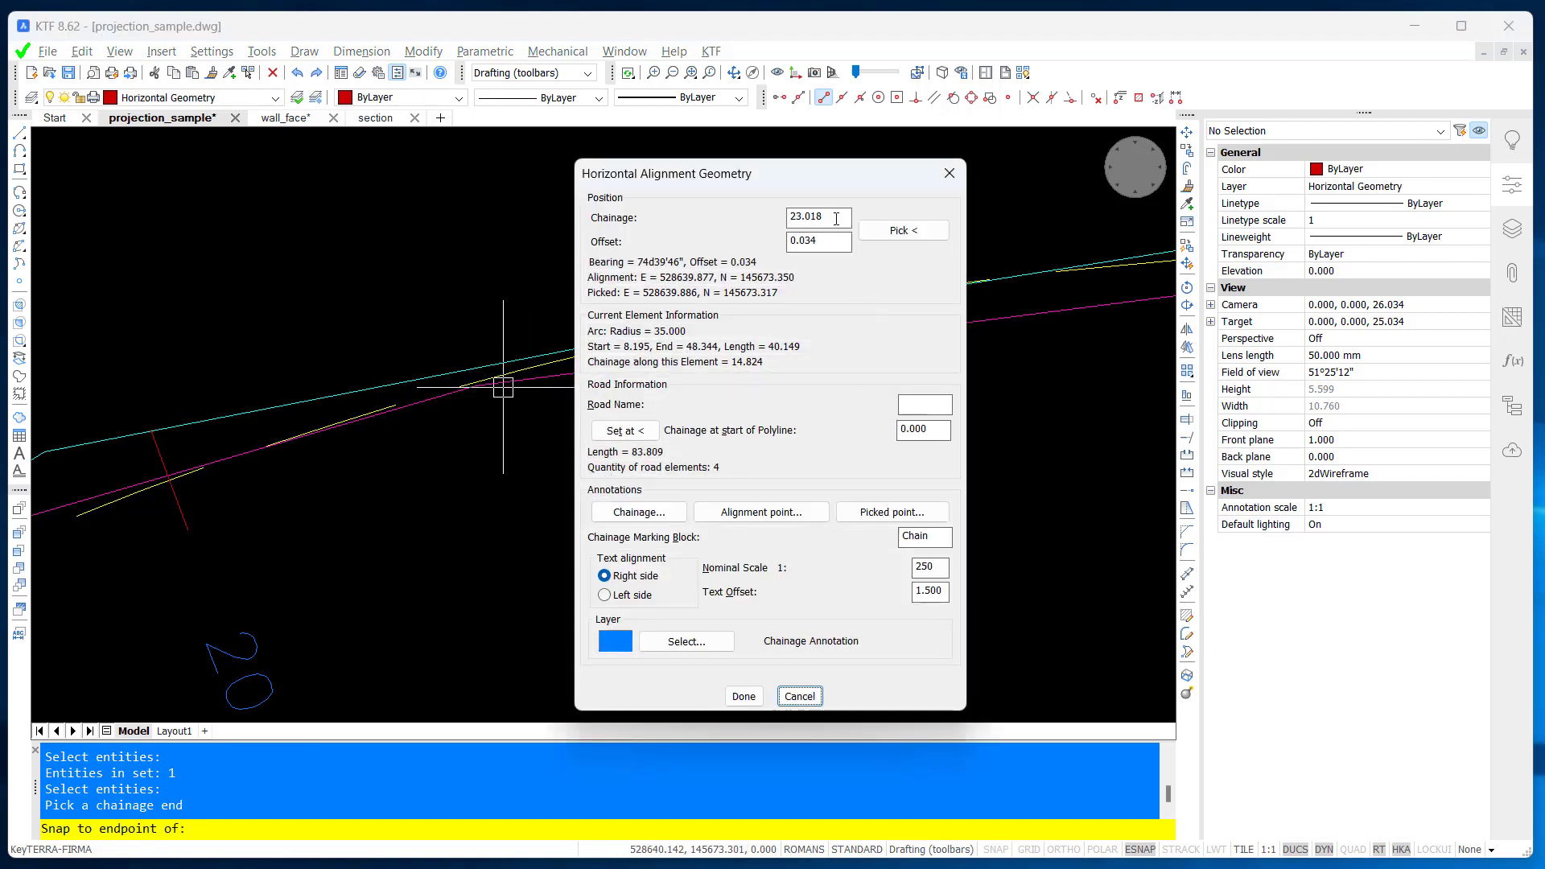
pyautogui.doubleClick(836, 219)
pyautogui.doubleClick(837, 240)
pyautogui.press('Escape')
# Step: Switch to the wall_face drawing and examine the offset labels of the projected wall and defect points
pyautogui.click(284, 119)
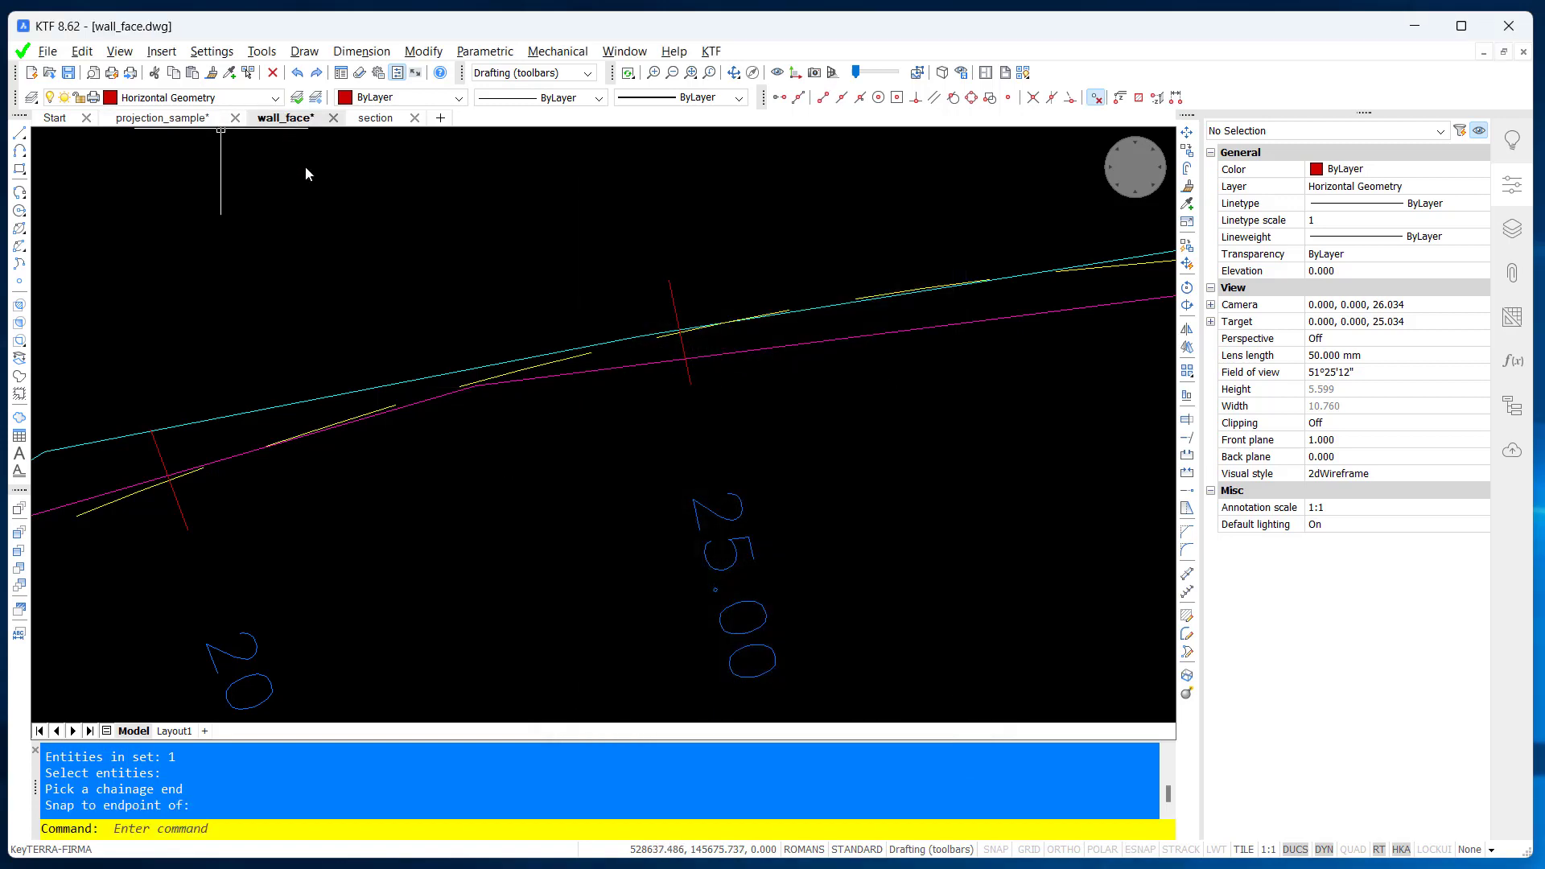
pyautogui.scroll(-3, 604, 535)
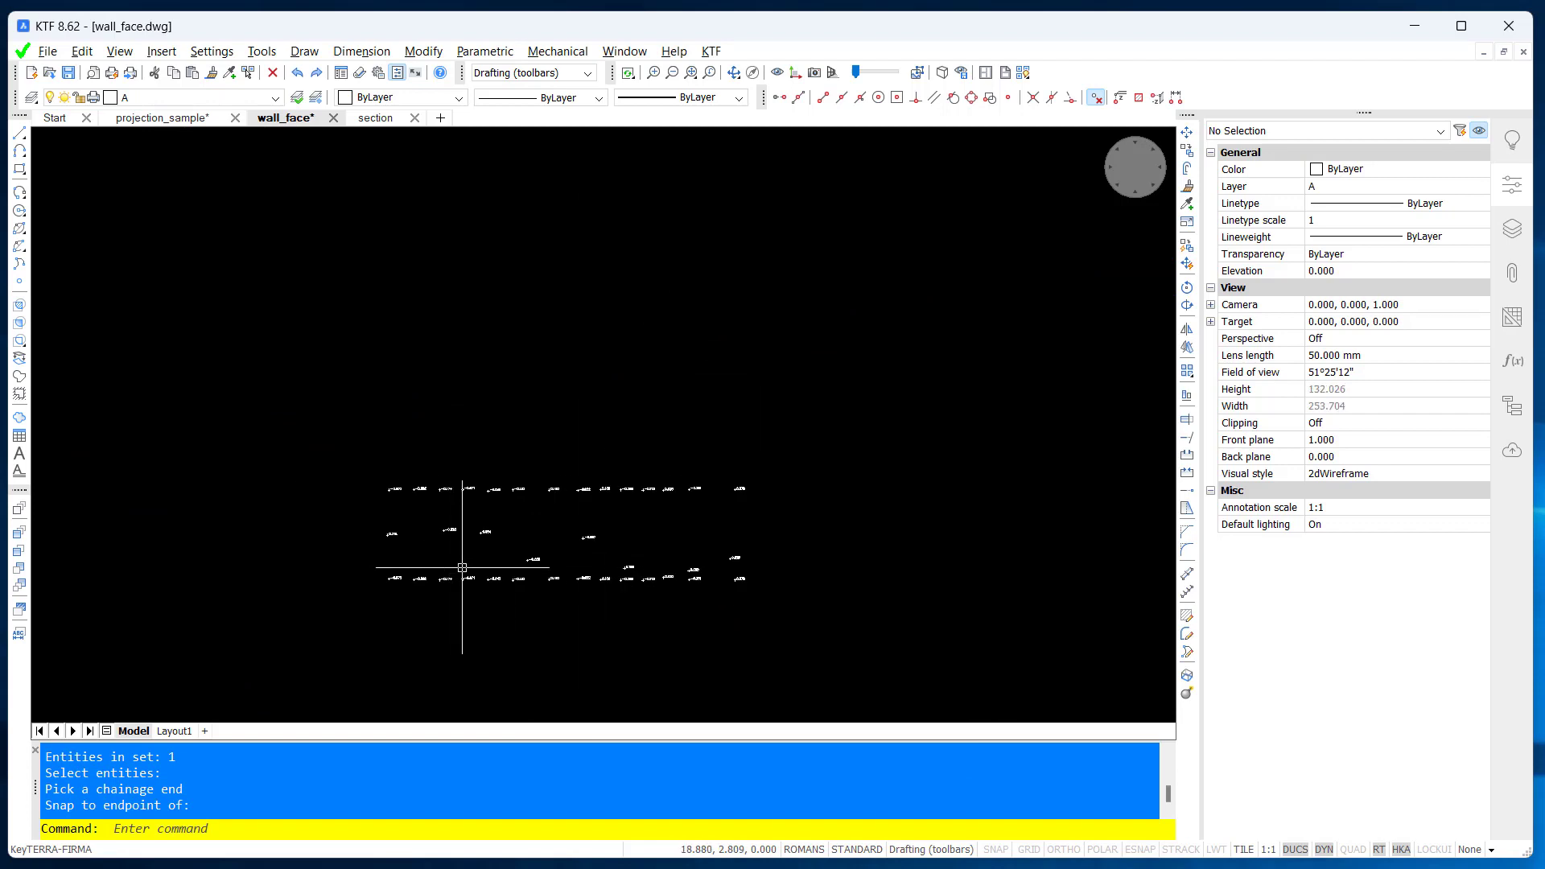
pyautogui.scroll(3, 462, 567)
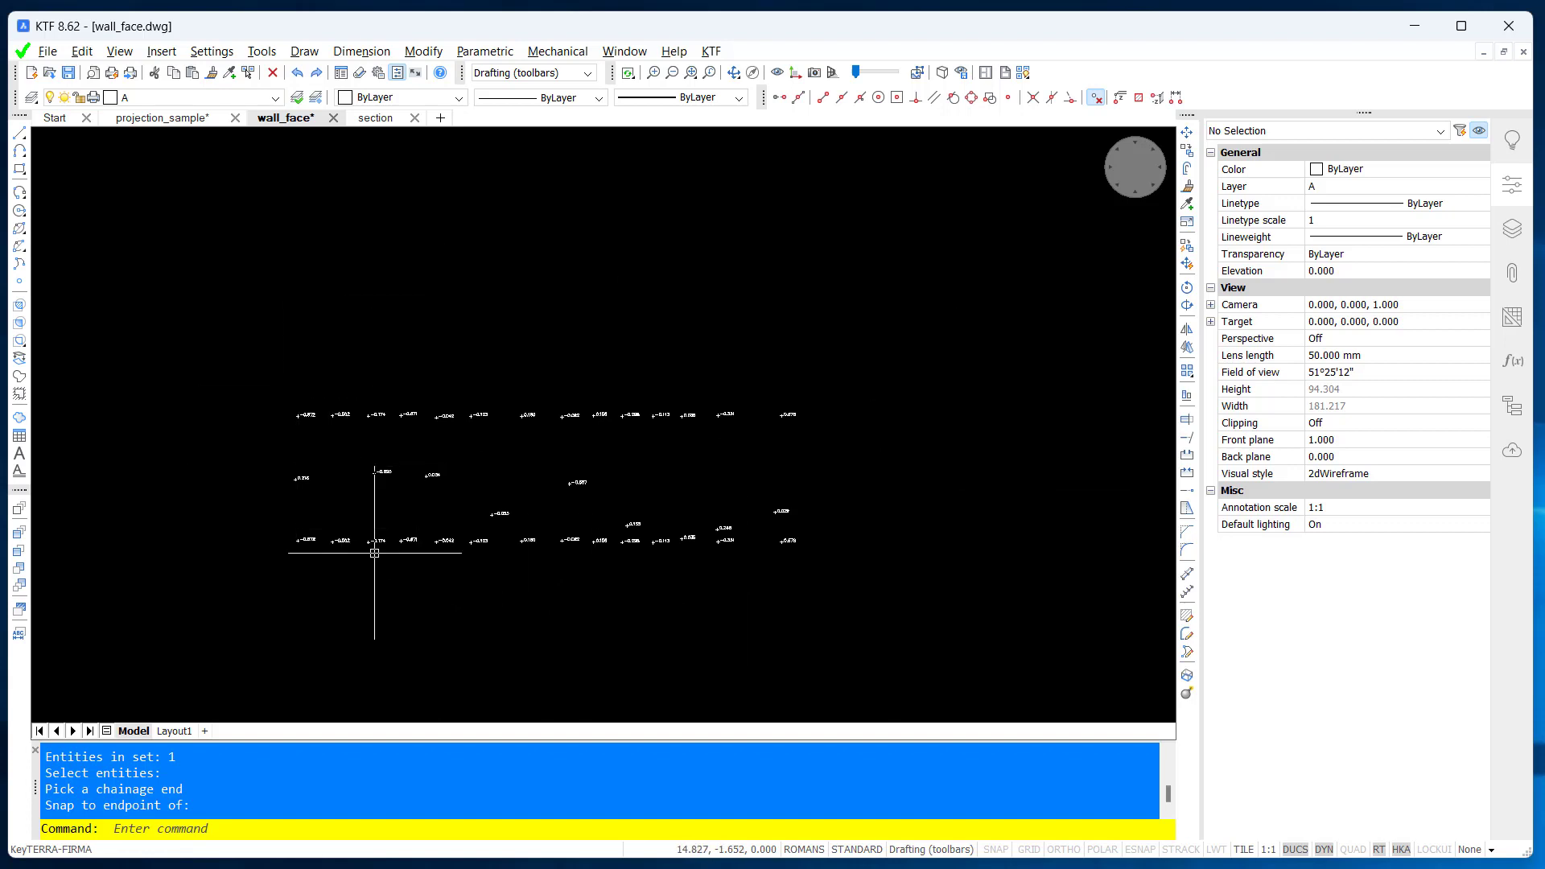
pyautogui.scroll(2, 374, 553)
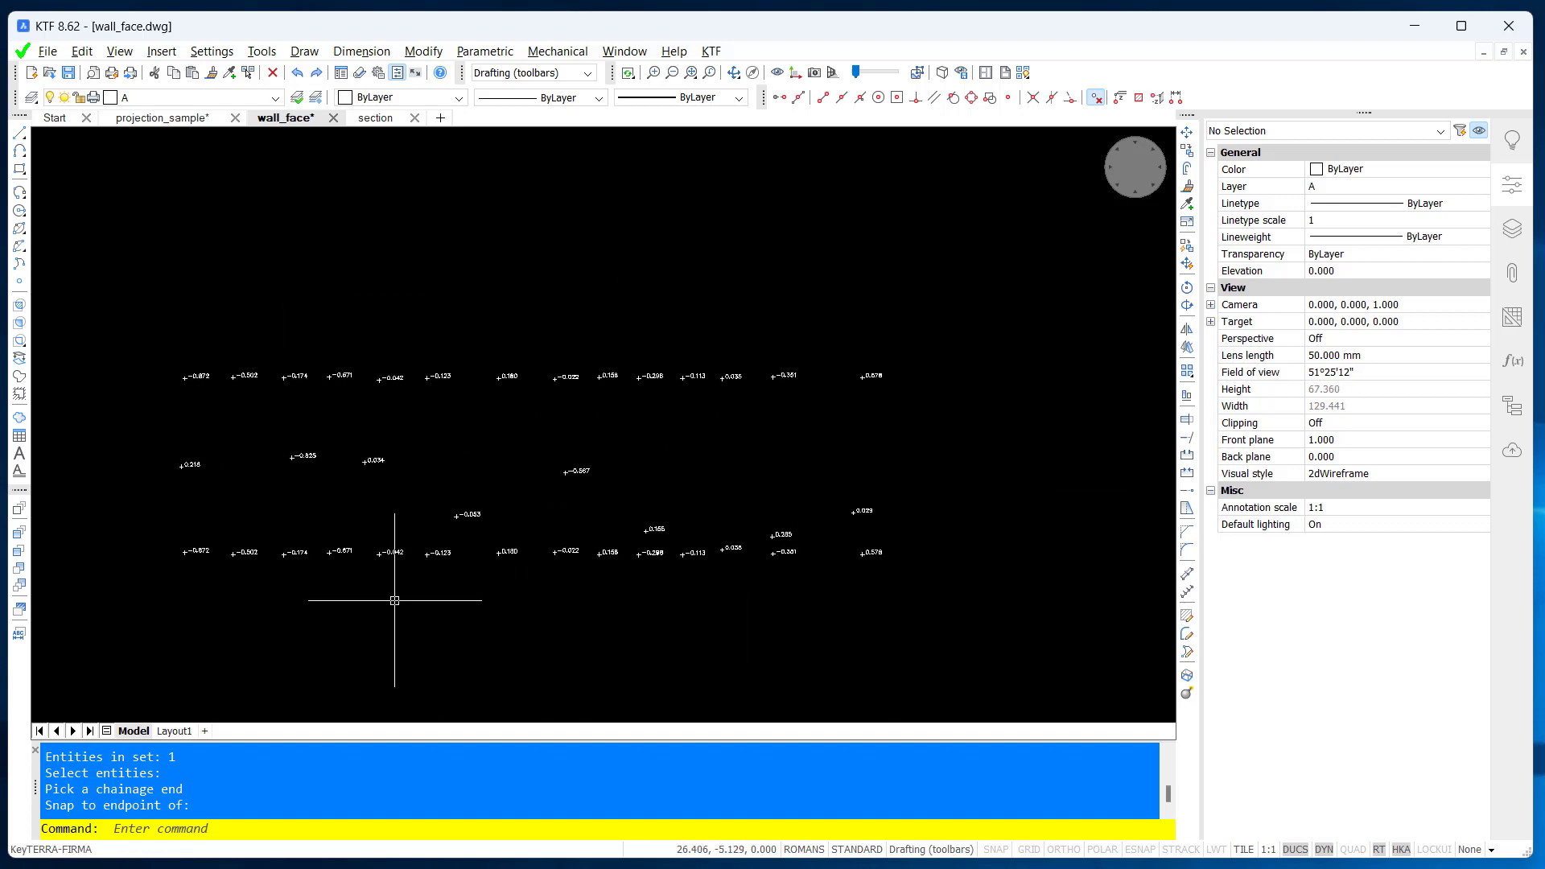
pyautogui.scroll(2, 393, 596)
pyautogui.moveTo(387, 604)
pyautogui.mouseDown(button='middle')
pyautogui.moveTo(439, 633)
pyautogui.moveTo(408, 637)
pyautogui.mouseUp(button='middle')
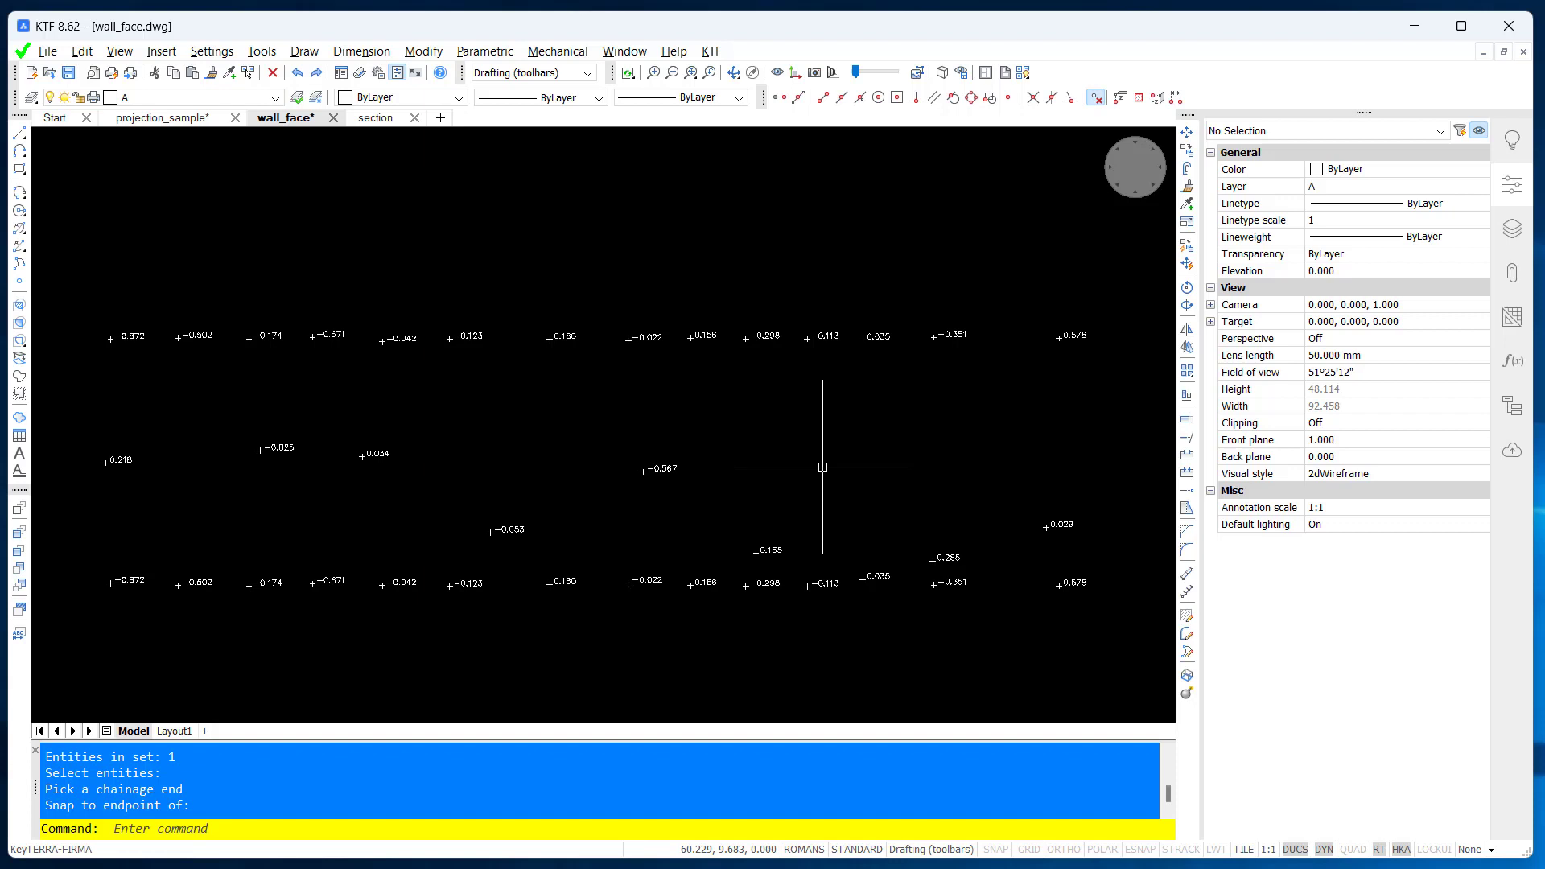
pyautogui.press('Escape')
pyautogui.press('Escape')
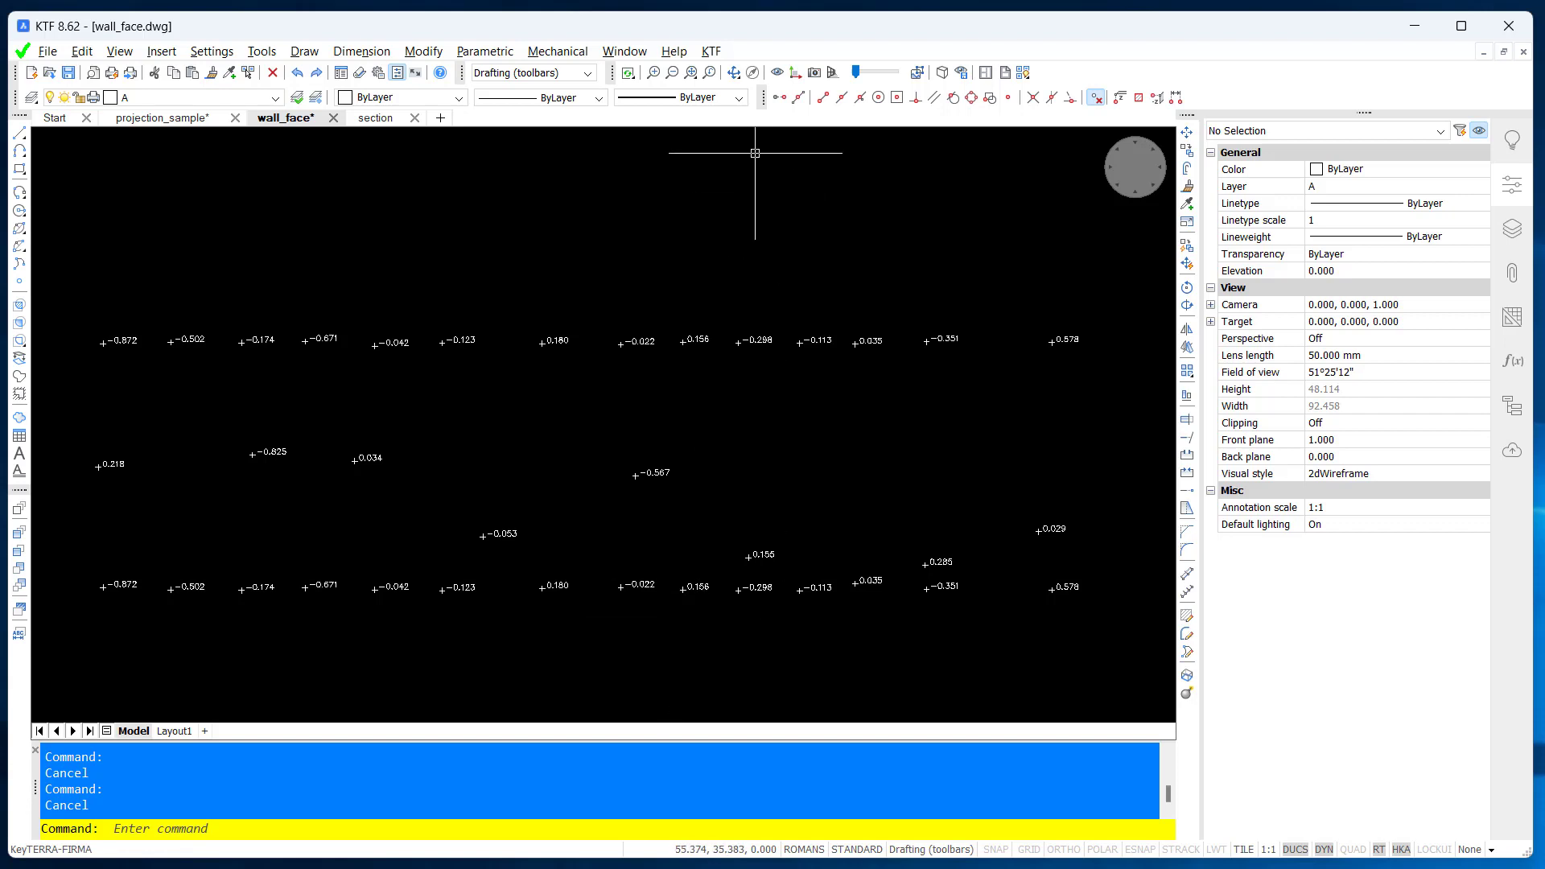
# Step: Load the saved elevation band file, with bands -1.000 to 0.000 and 0.000 to 1.000, for Entity Colour by Z value
pyautogui.click(713, 53)
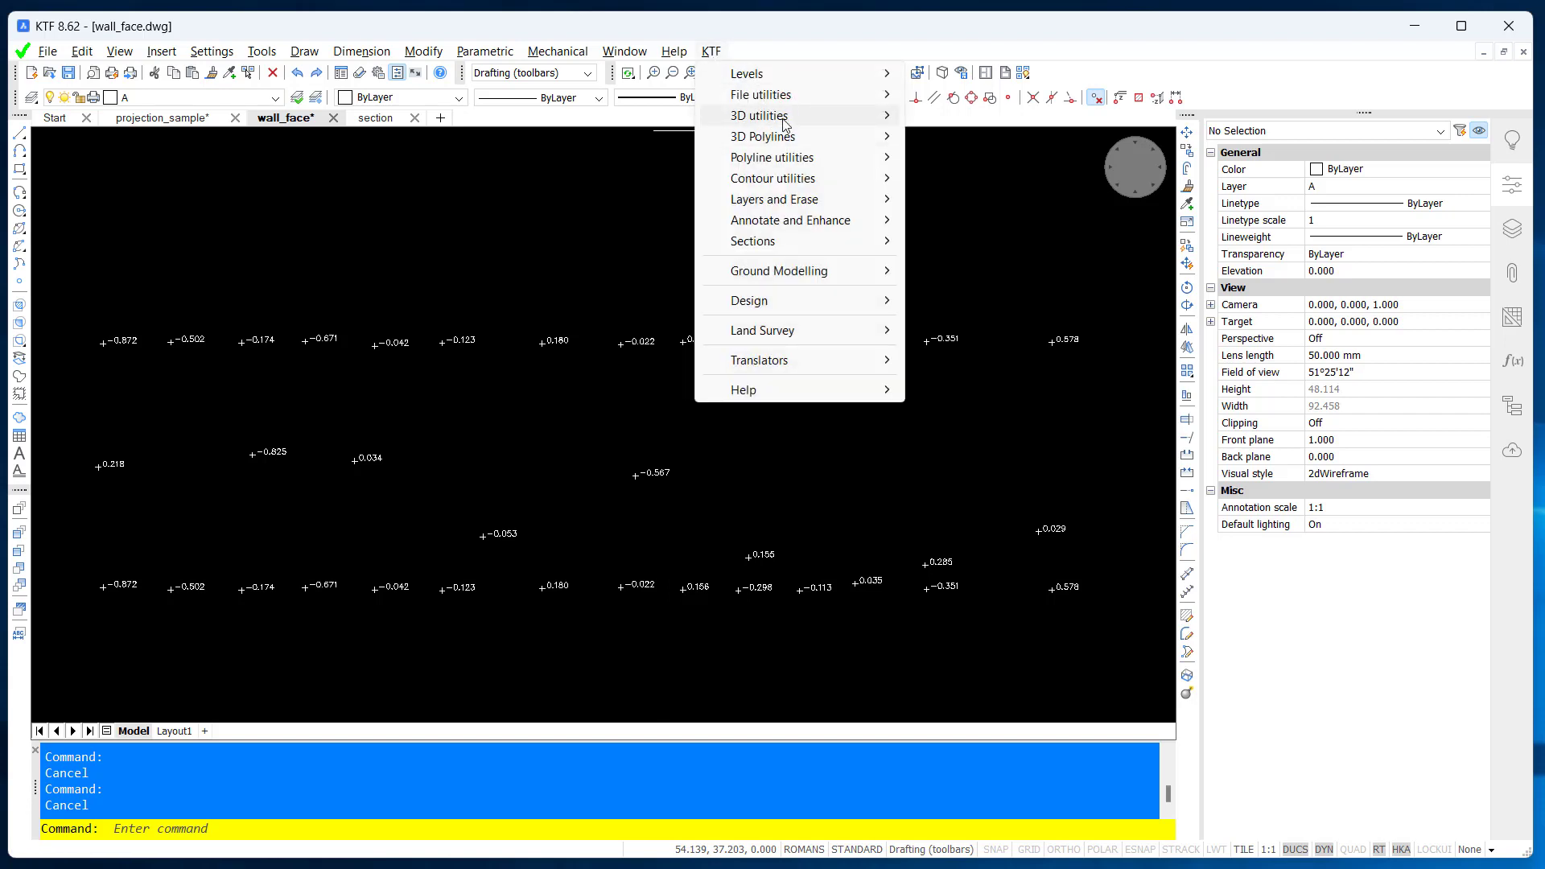
pyautogui.moveTo(787, 122)
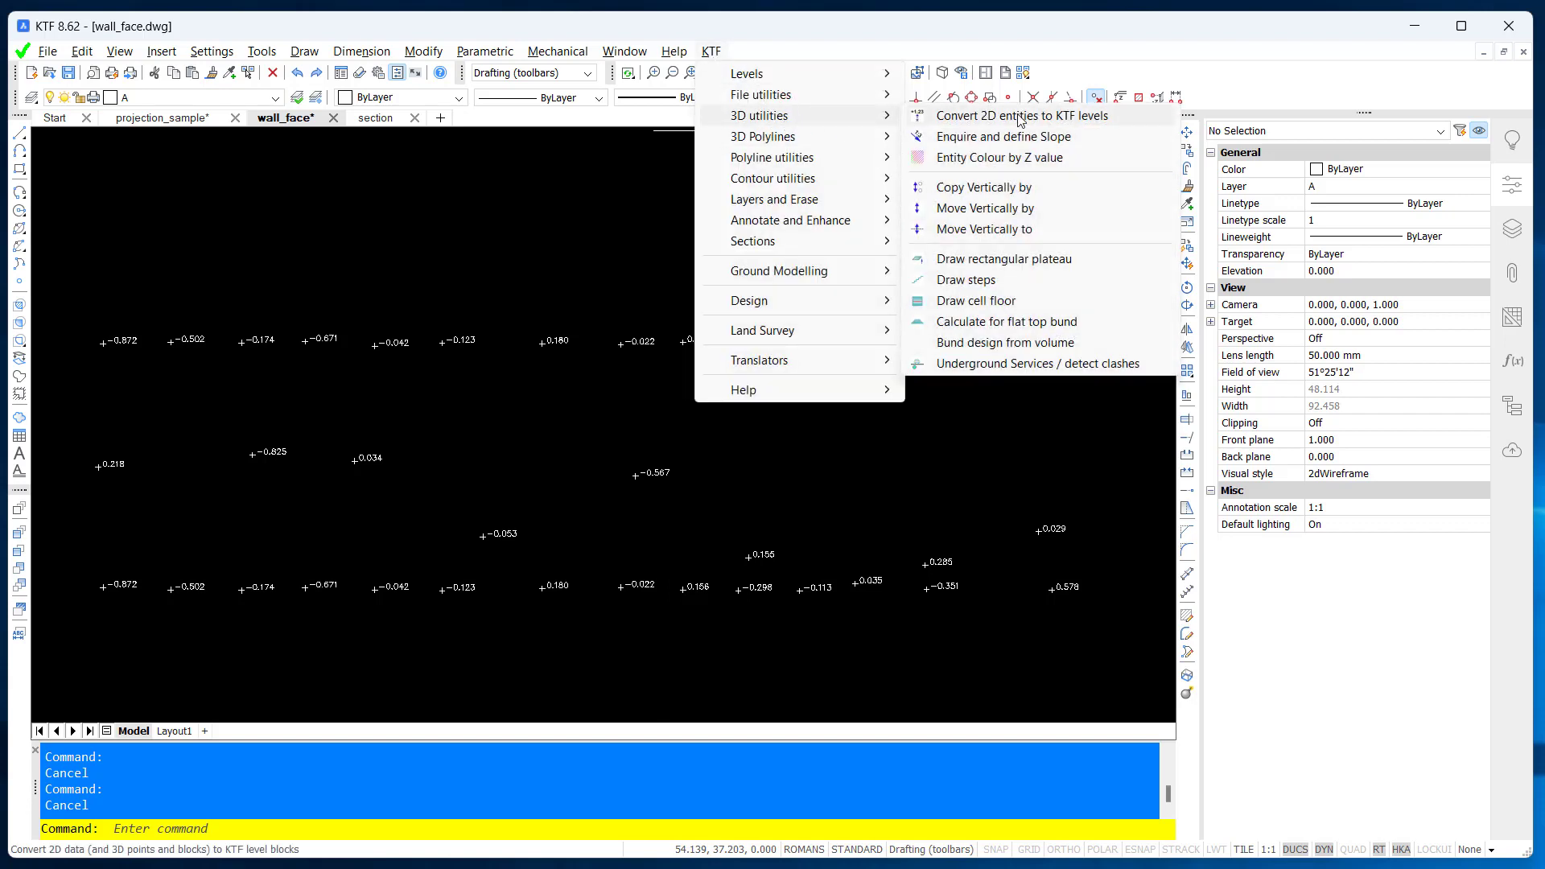
pyautogui.click(1018, 158)
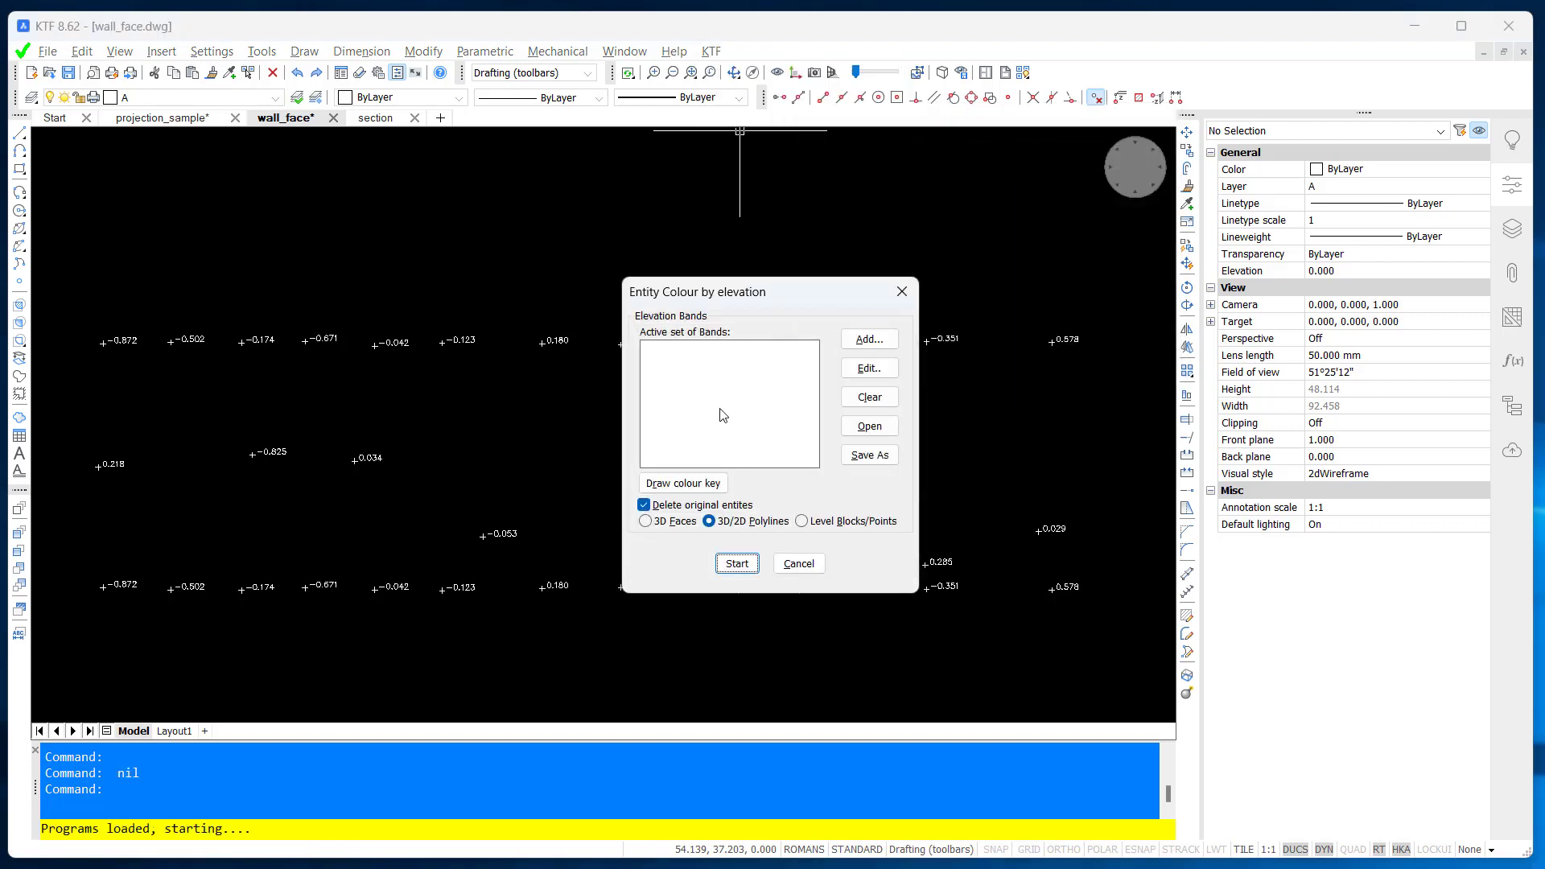
pyautogui.click(870, 426)
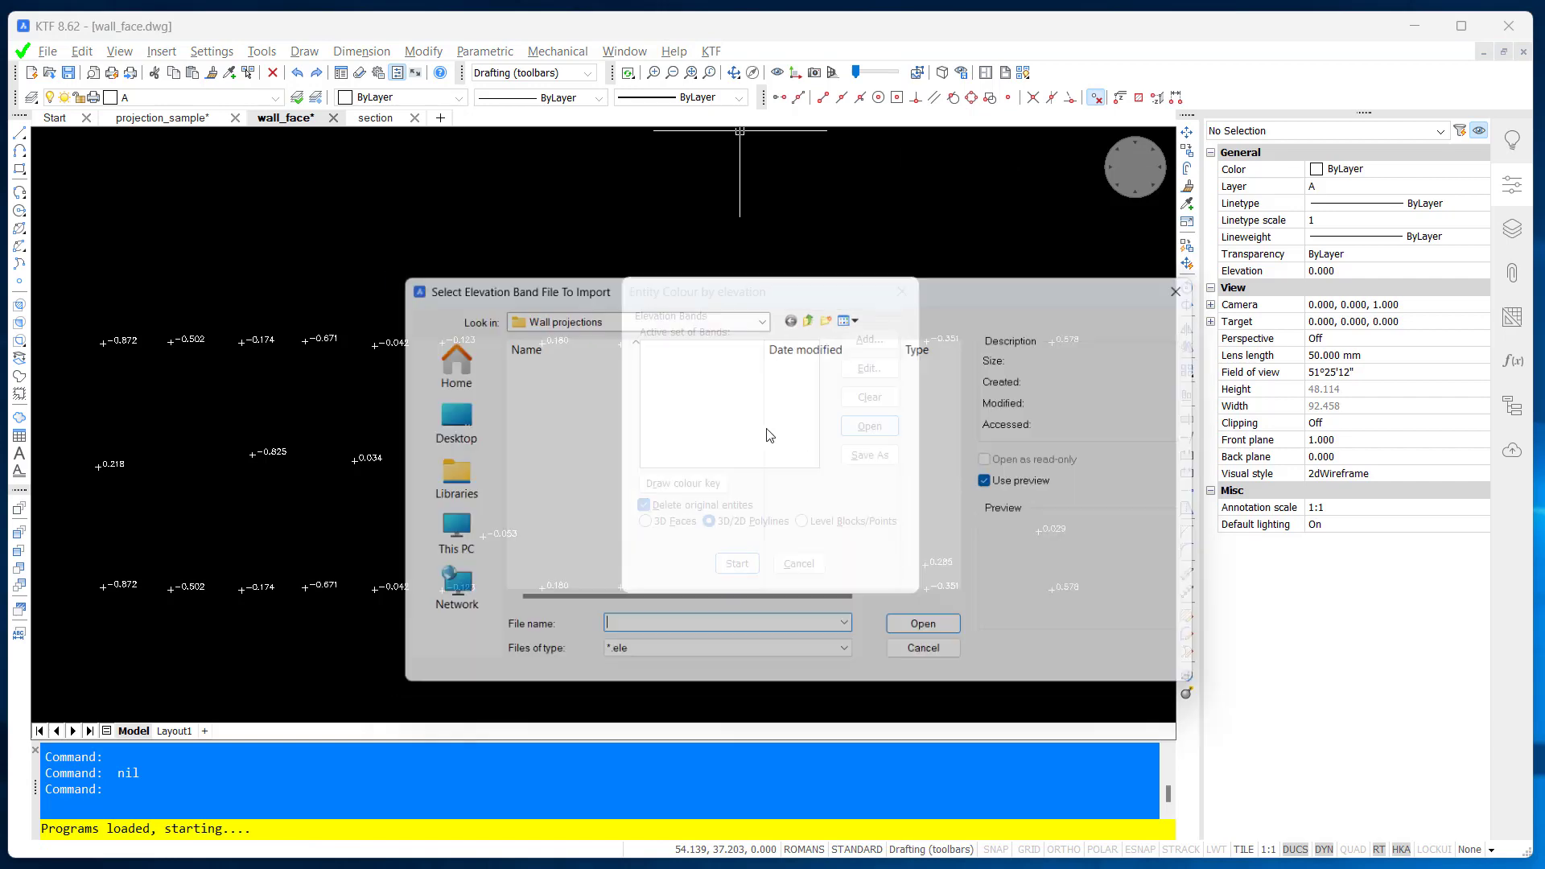
pyautogui.doubleClick(531, 362)
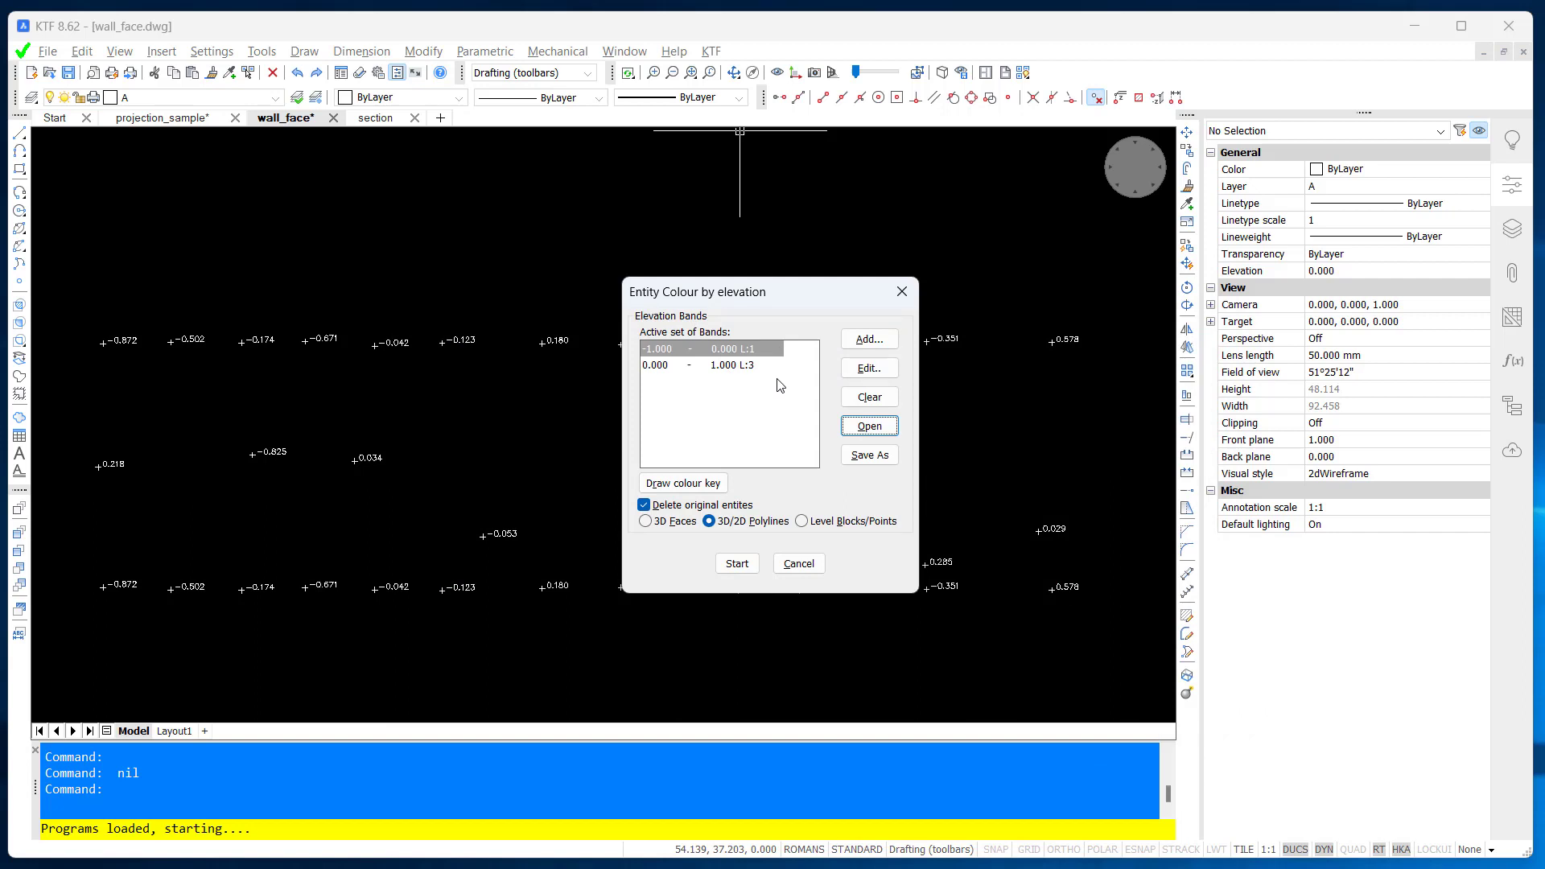
# Step: Apply the elevation band colours to all the projected level points in wall_face, using the Level Blocks/Points option
pyautogui.click(847, 529)
pyautogui.click(737, 563)
pyautogui.click(69, 267)
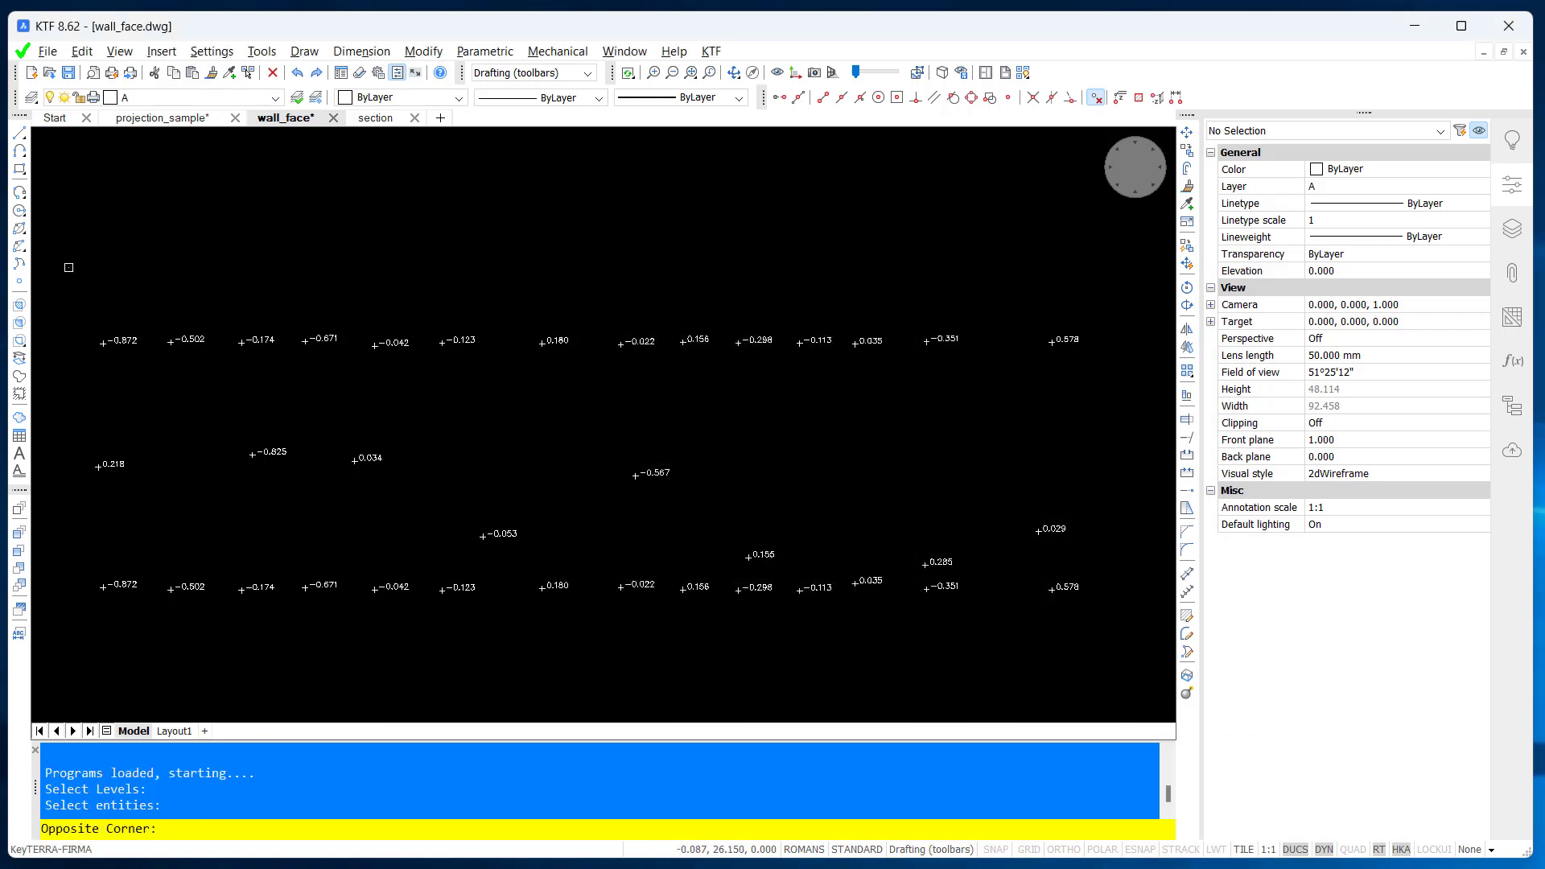
pyautogui.click(1124, 649)
pyautogui.press('Return')
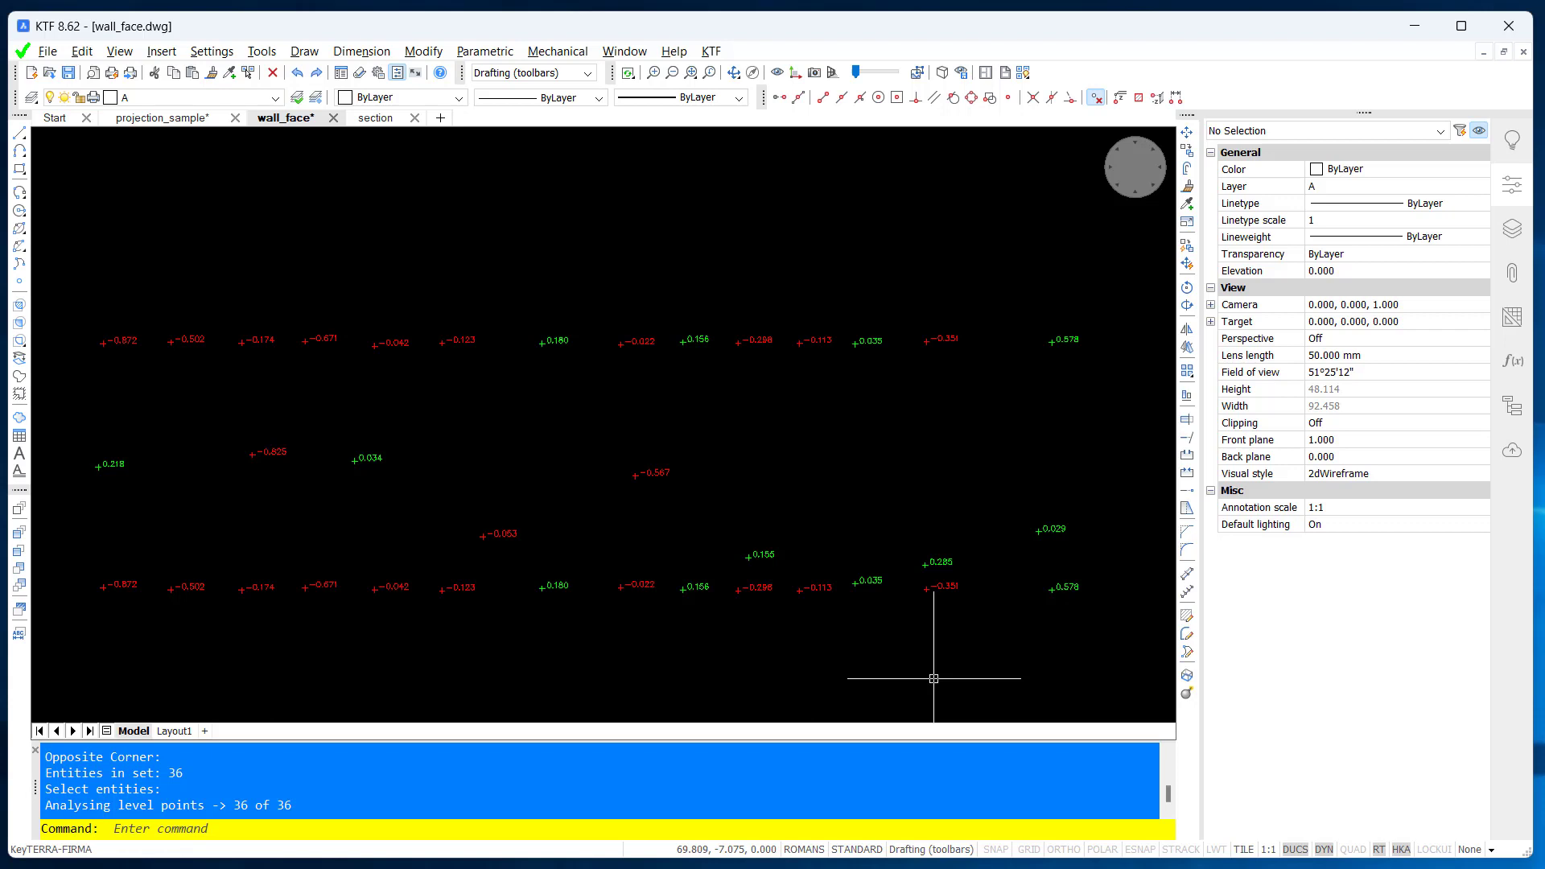
# Step: In projection_sample, start a section from levels along a 2D polyline, using the dashed curved alignment as the projection line
pyautogui.hotkey('ctrl', 'Tab')
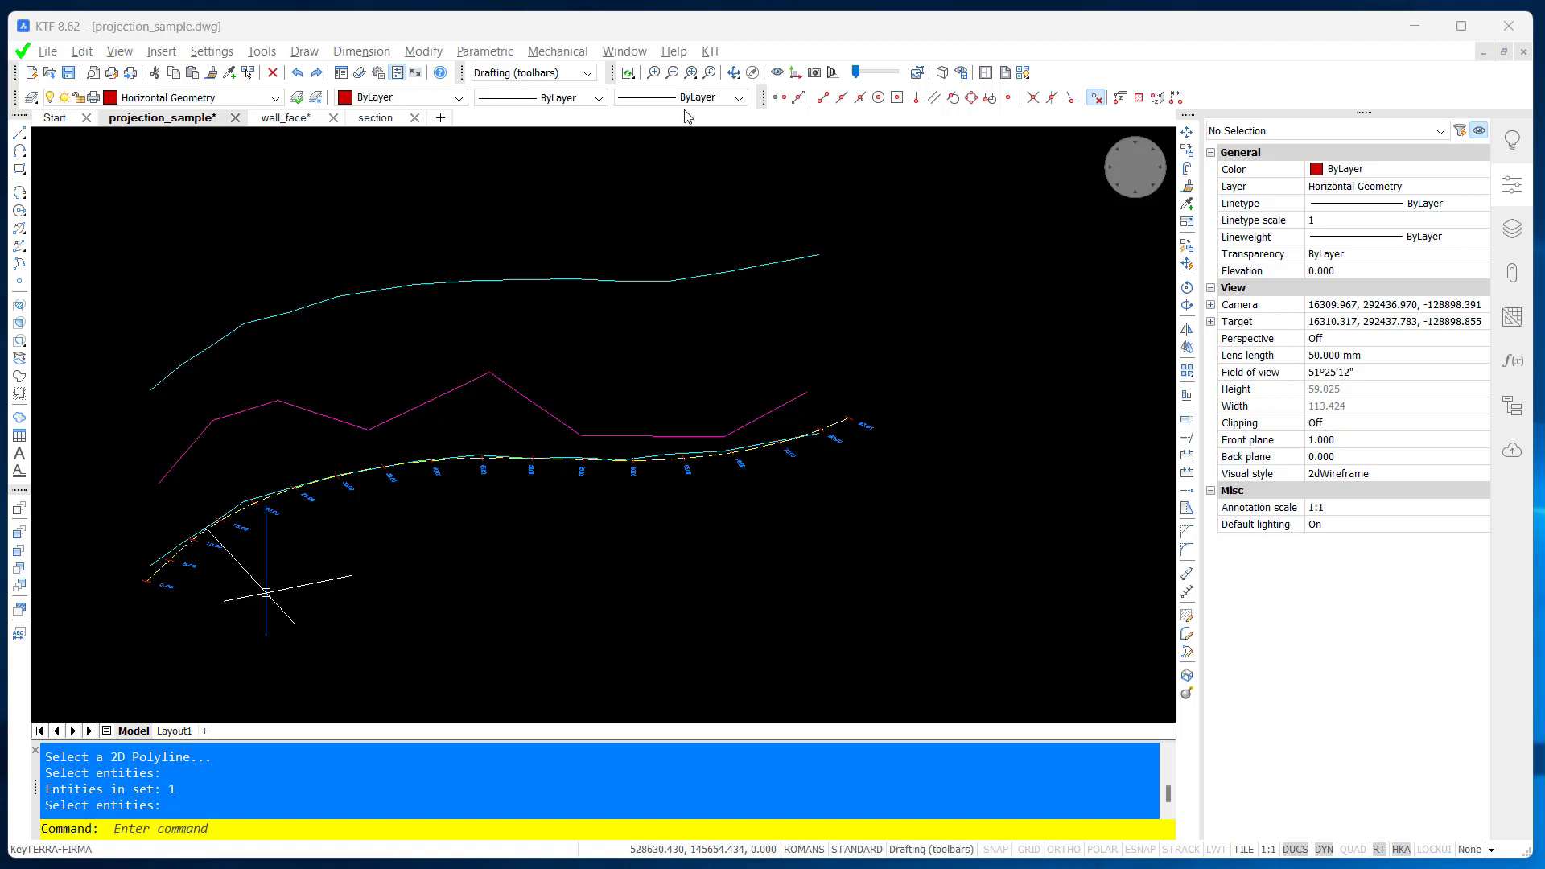
pyautogui.keyDown('shift'); pyautogui.moveTo(622, 509); pyautogui.dragTo(568, 523, button='middle'); pyautogui.keyUp('shift')
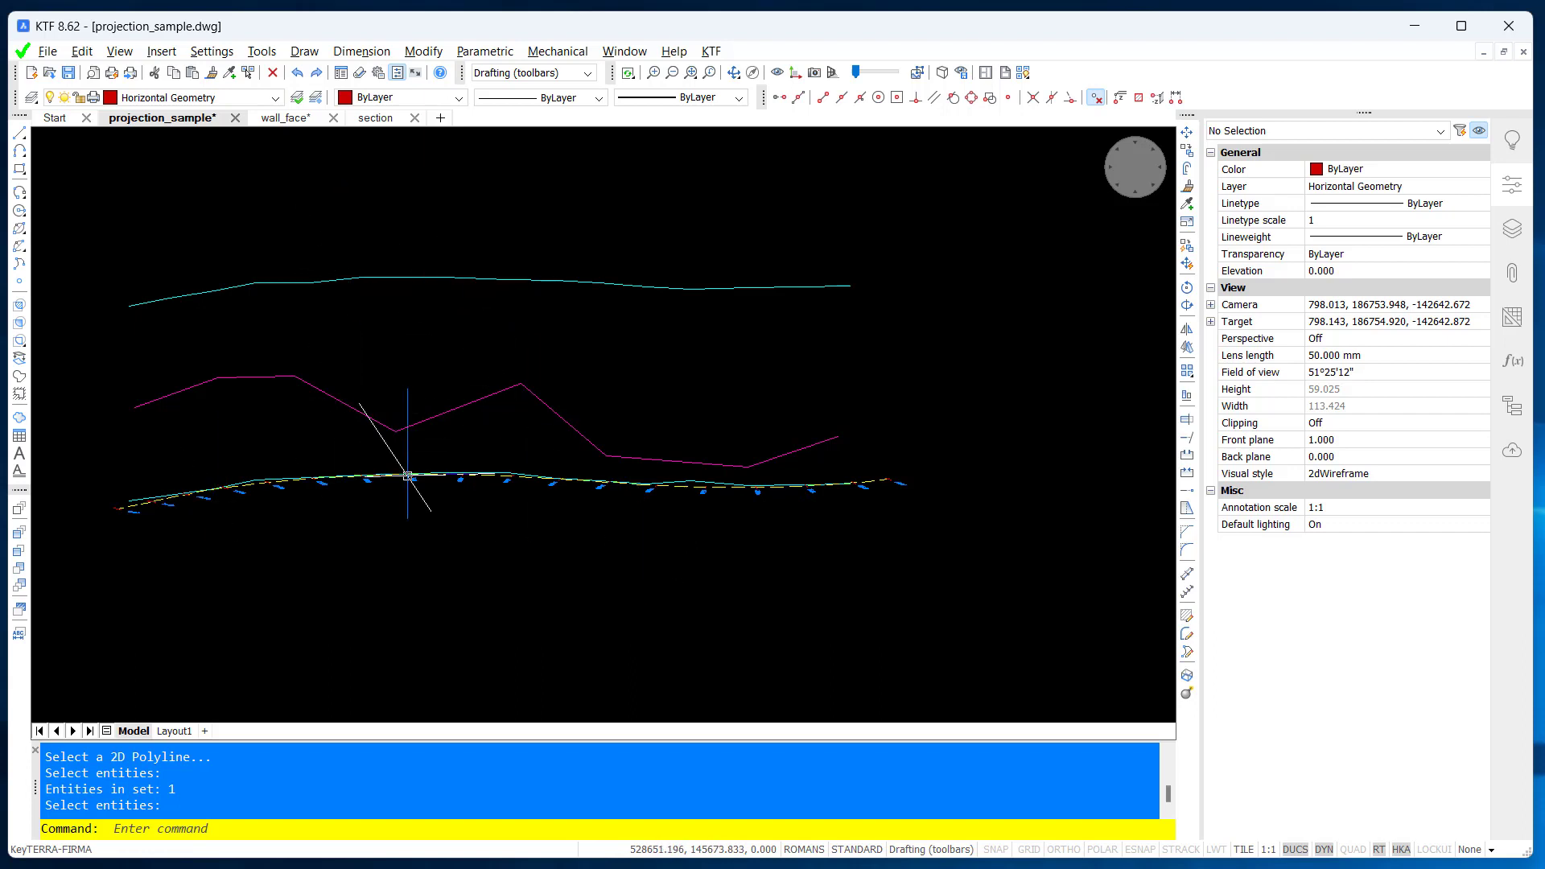
pyautogui.moveTo(403, 493)
pyautogui.keyDown('shift'); pyautogui.mouseDown(button='middle')
pyautogui.moveTo(321, 517)
pyautogui.moveTo(252, 499)
pyautogui.moveTo(384, 547)
pyautogui.moveTo(265, 536)
pyautogui.mouseUp(button='middle'); pyautogui.keyUp('shift')
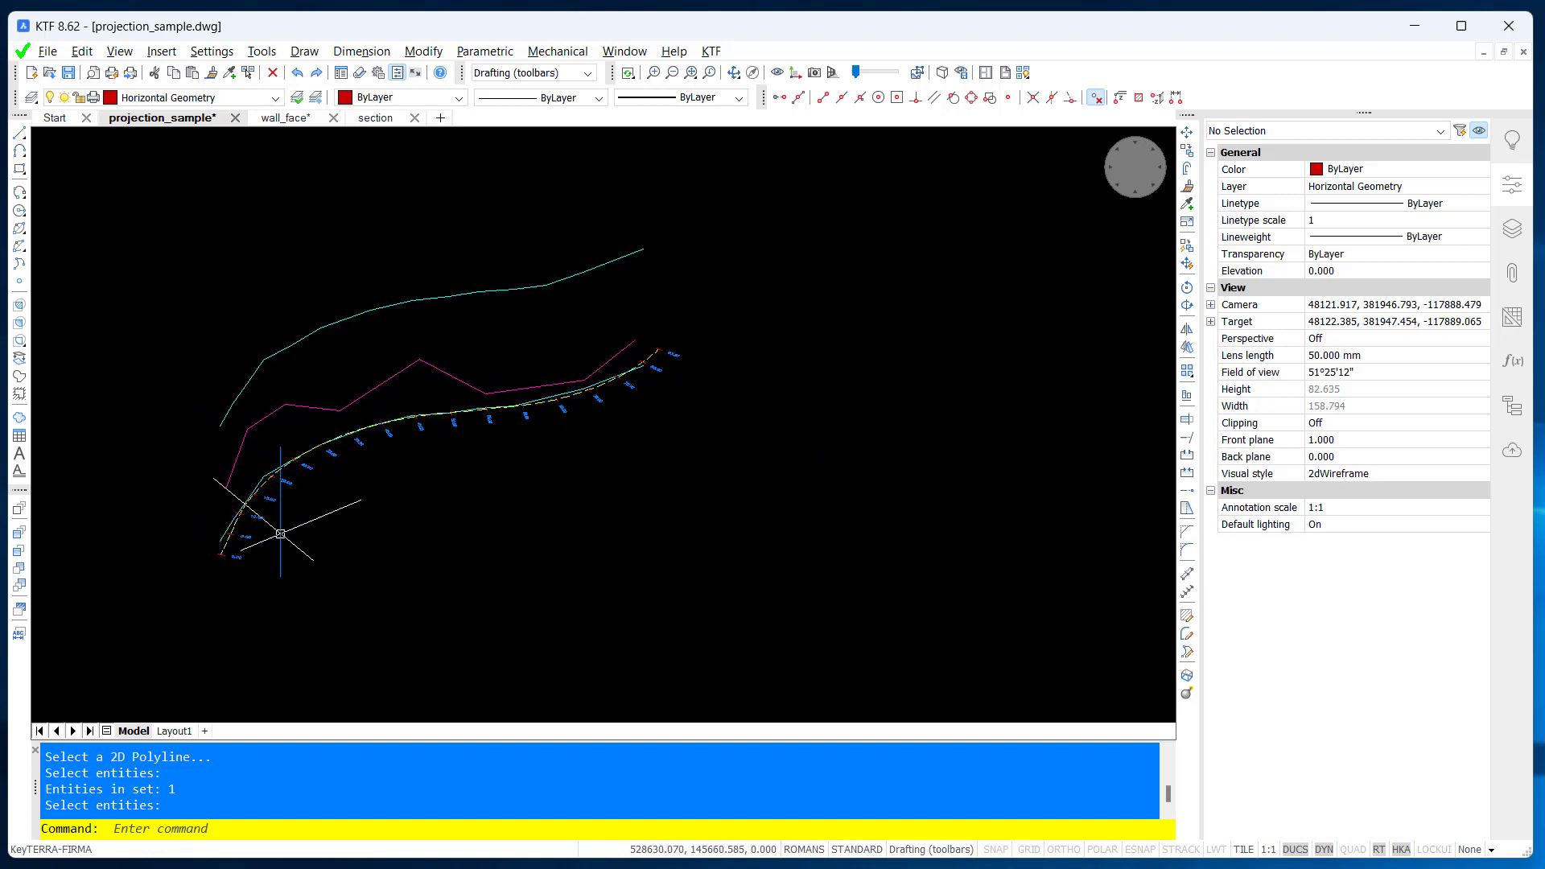
pyautogui.moveTo(345, 535)
pyautogui.keyDown('shift'); pyautogui.mouseDown(button='middle')
pyautogui.moveTo(268, 475)
pyautogui.moveTo(324, 590)
pyautogui.moveTo(386, 564)
pyautogui.mouseUp(button='middle'); pyautogui.keyUp('shift')
pyautogui.scroll(1, 325, 590)
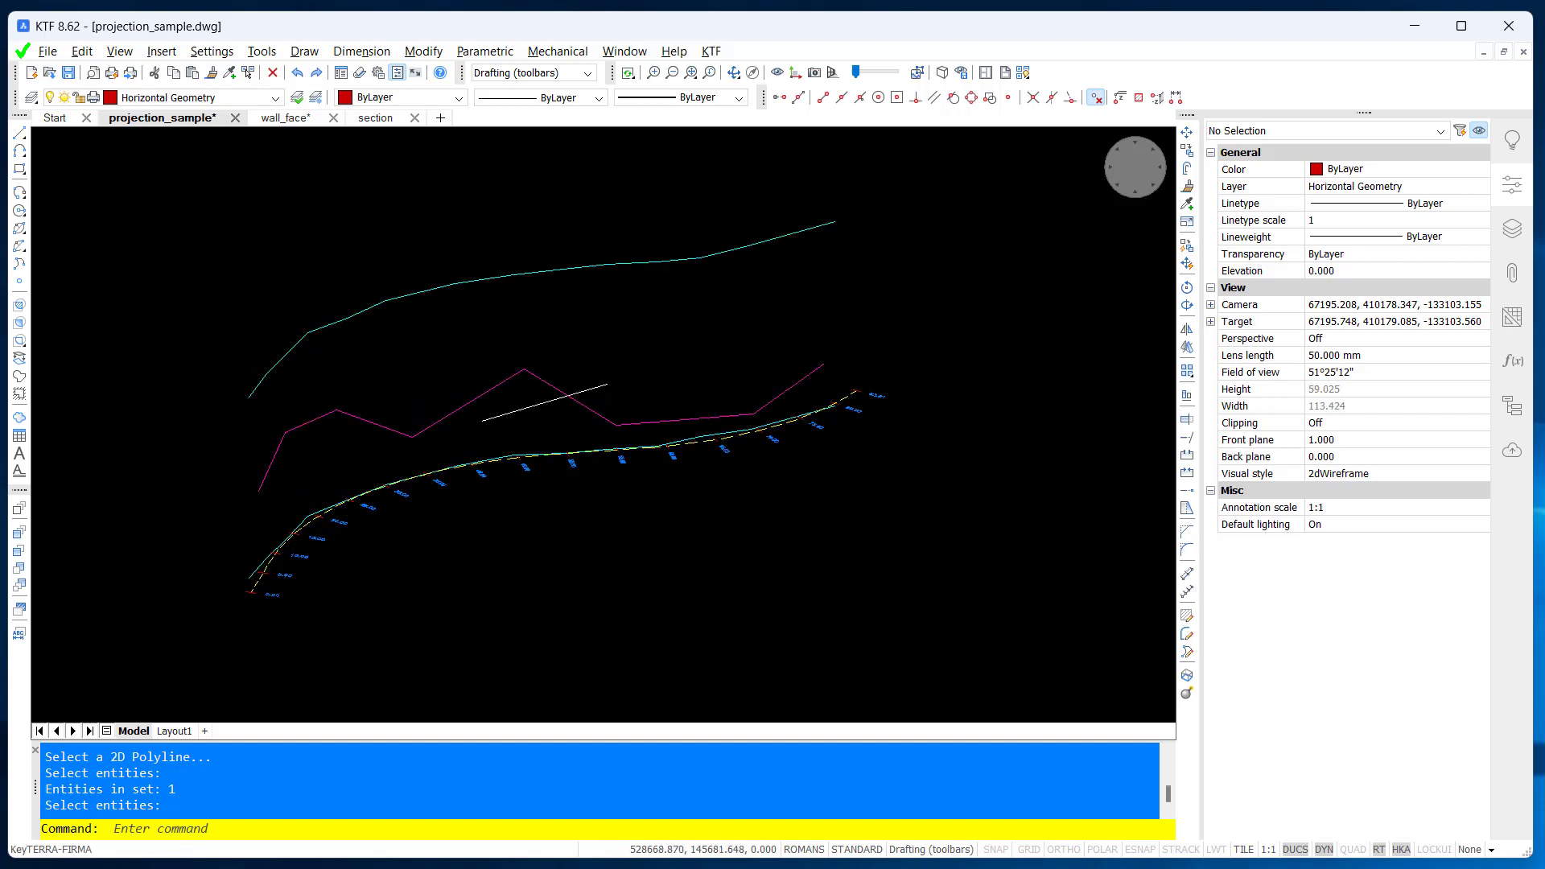
pyautogui.click(712, 53)
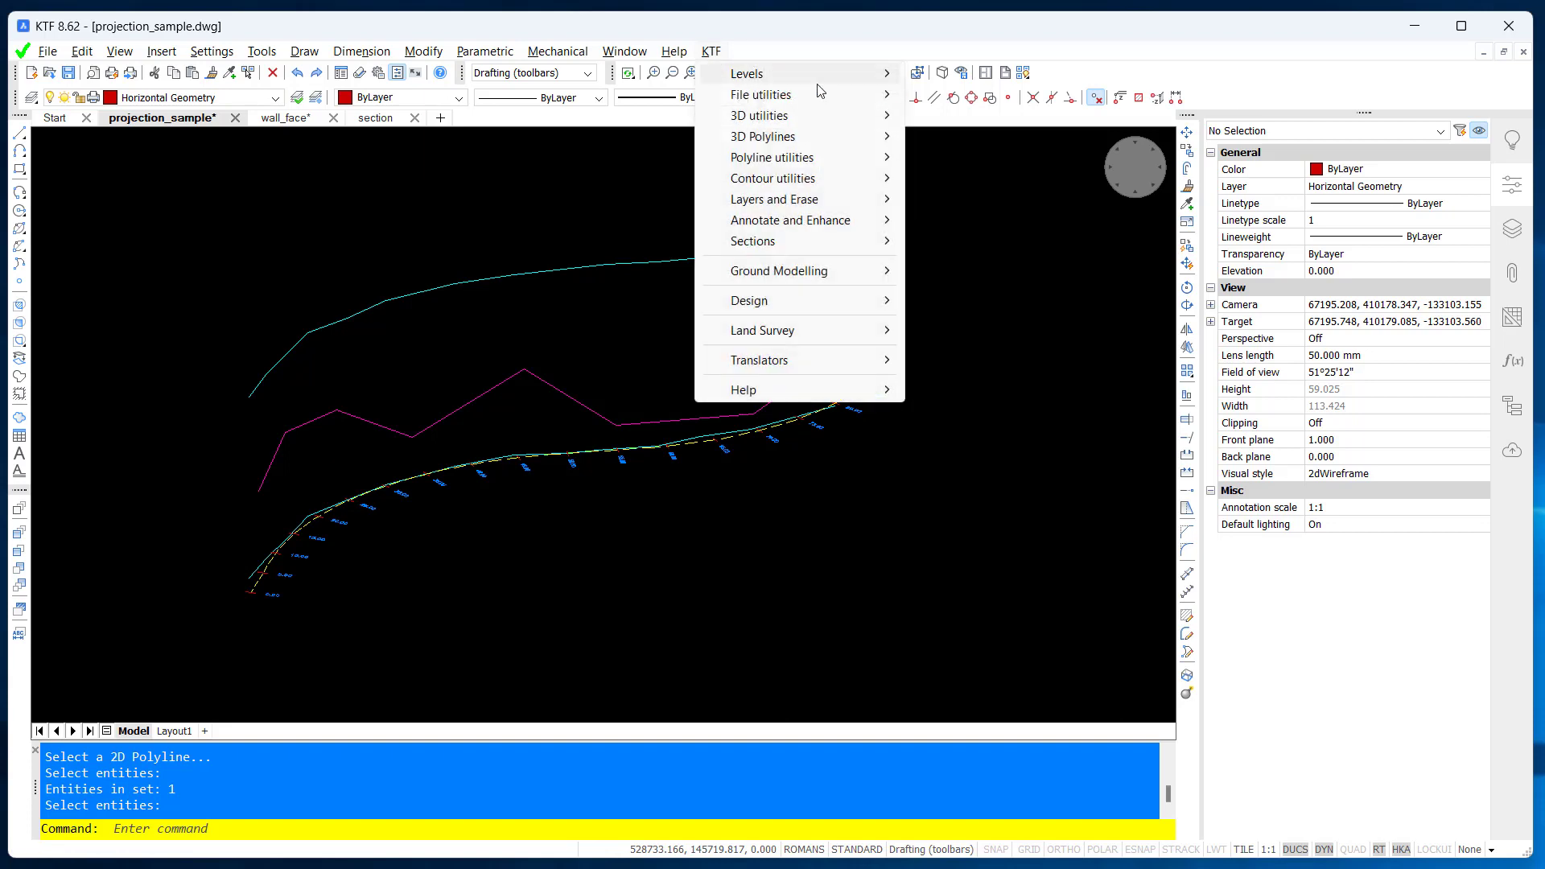
pyautogui.moveTo(829, 241)
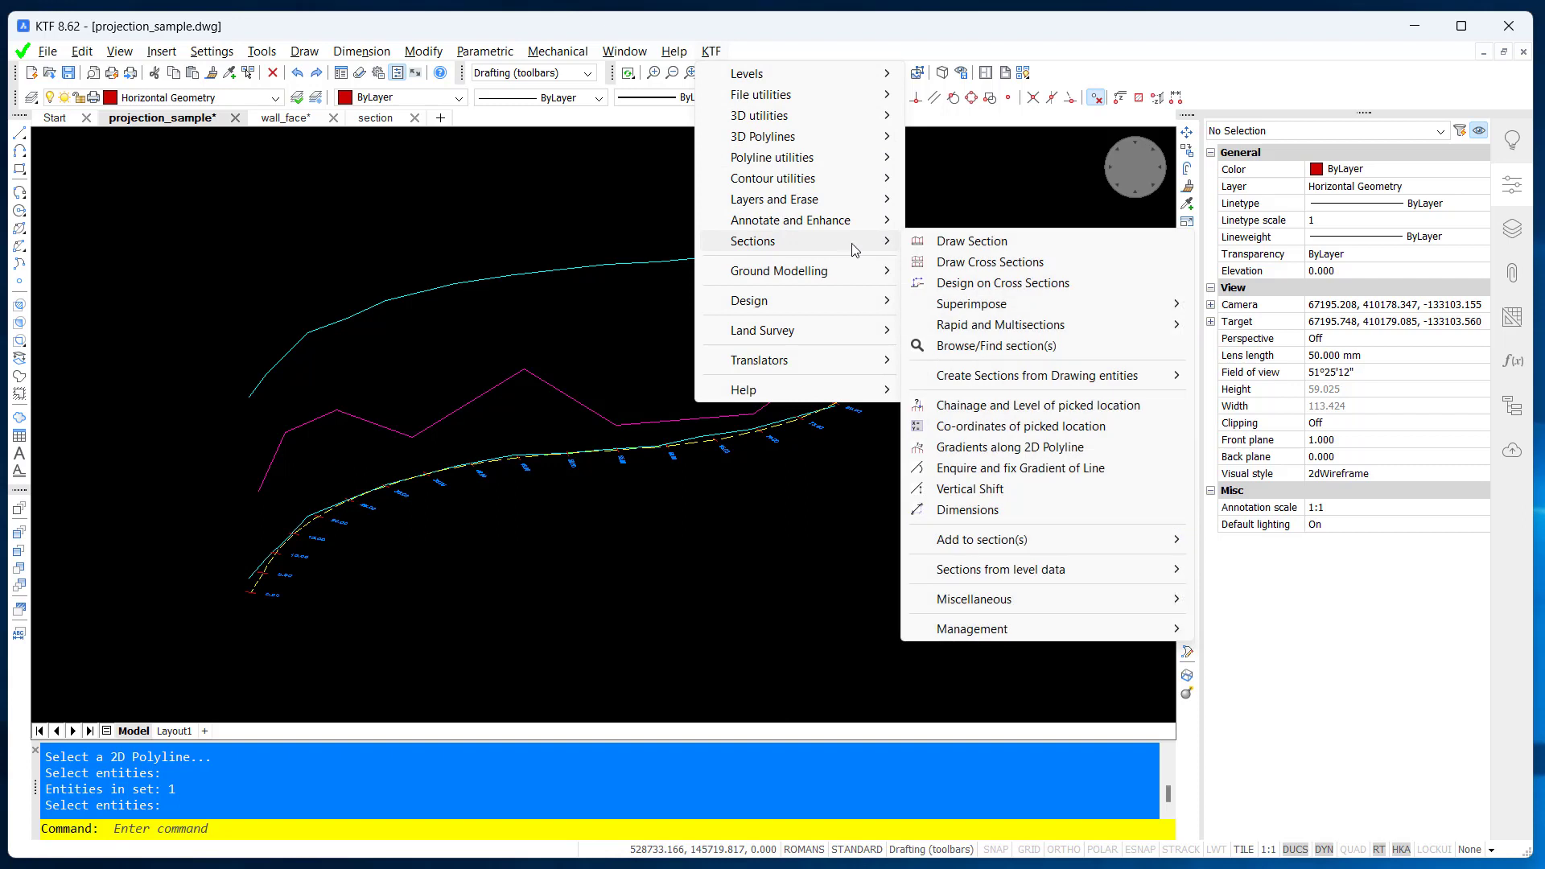
pyautogui.moveTo(1104, 379)
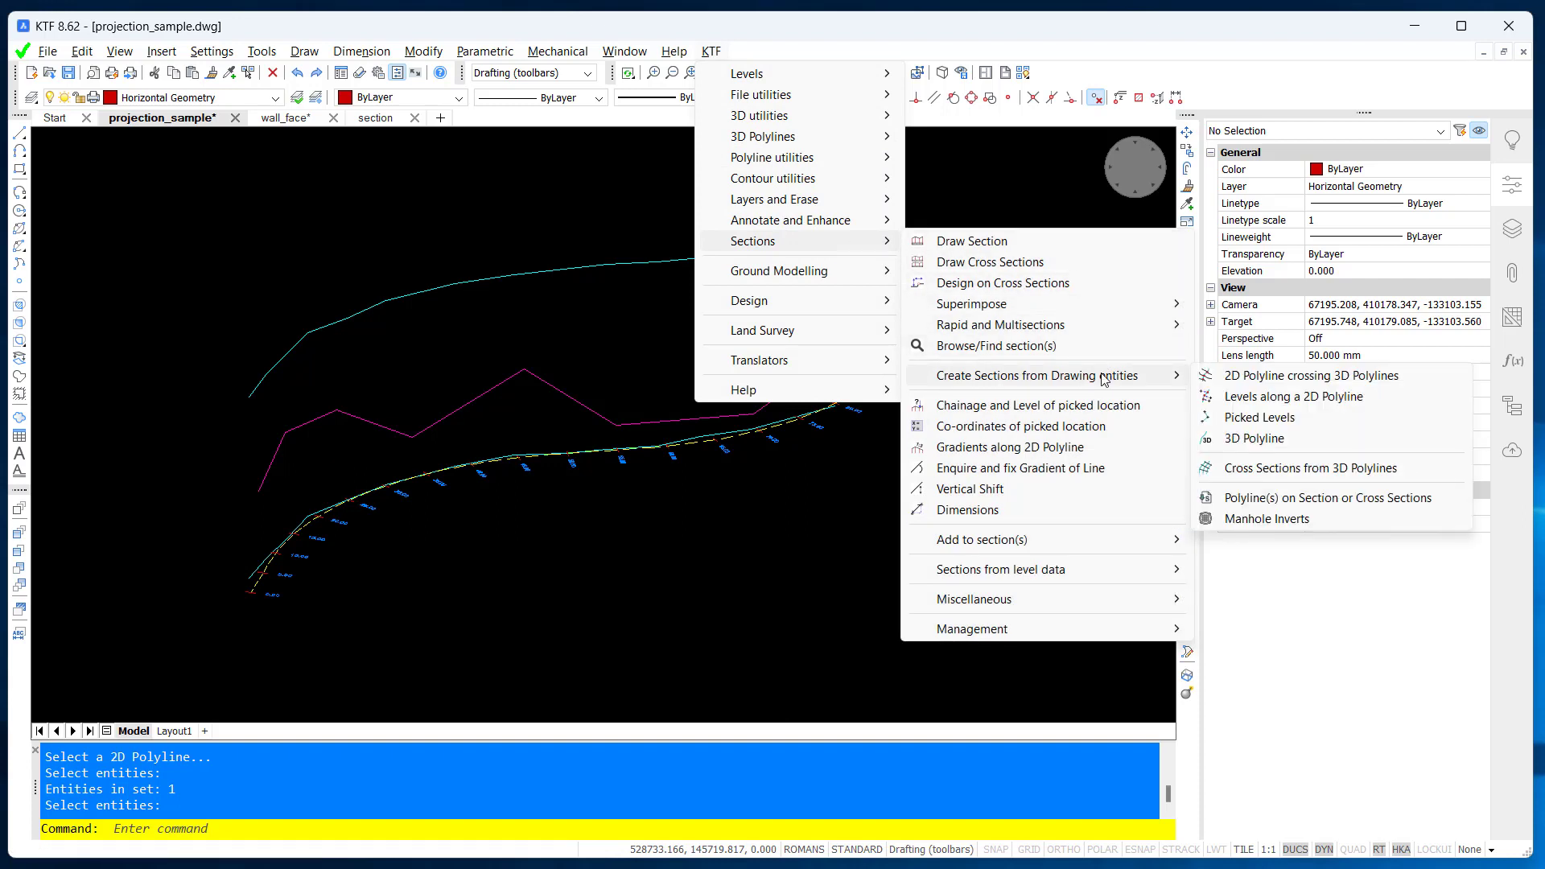
pyautogui.click(1344, 402)
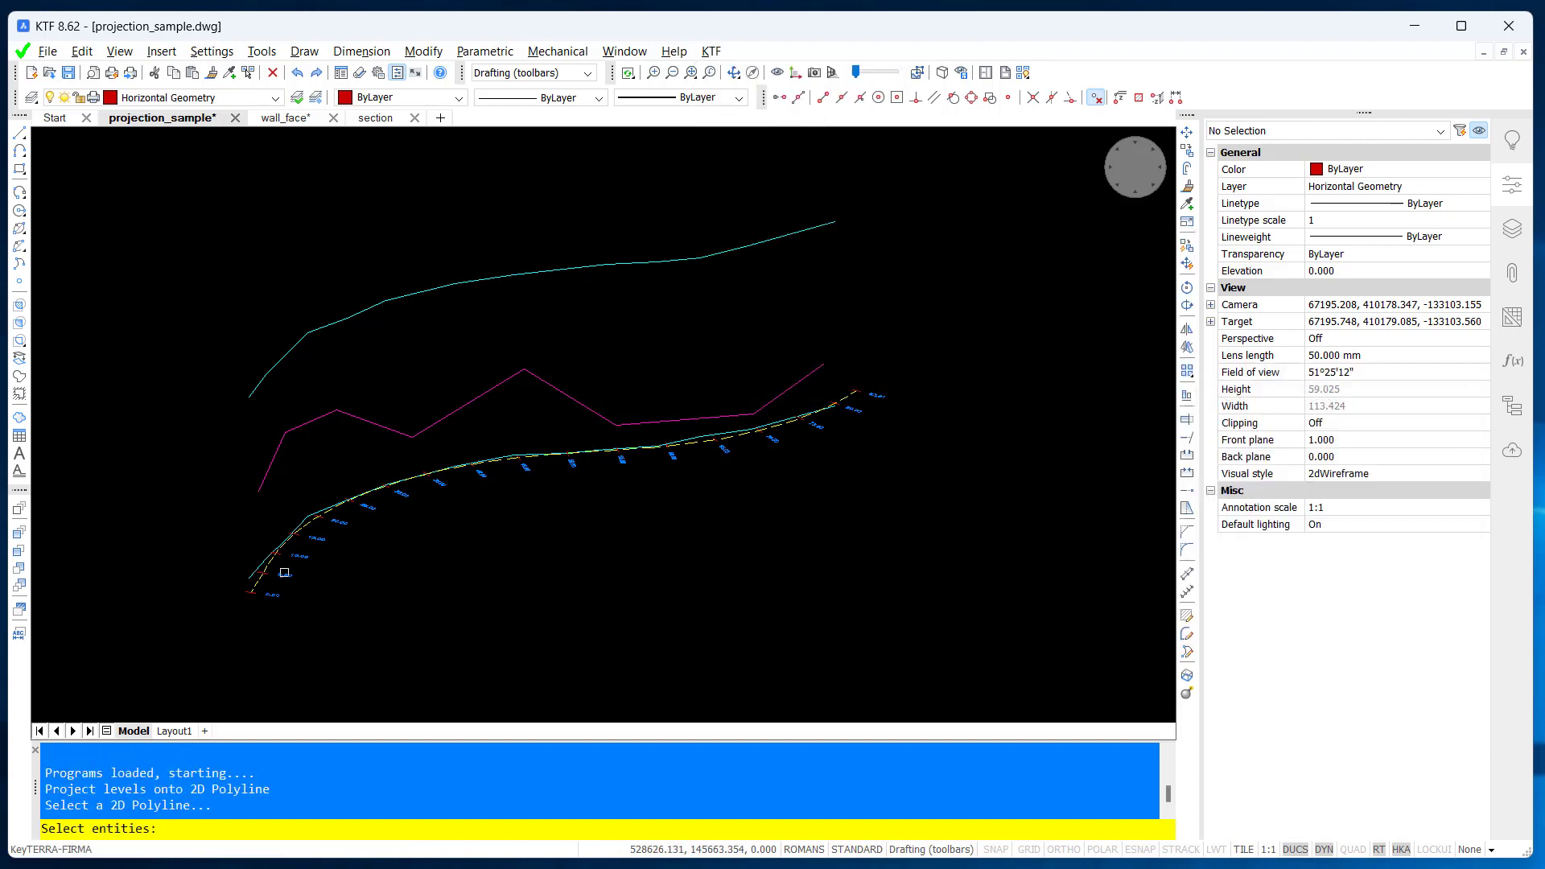
pyautogui.click(256, 585)
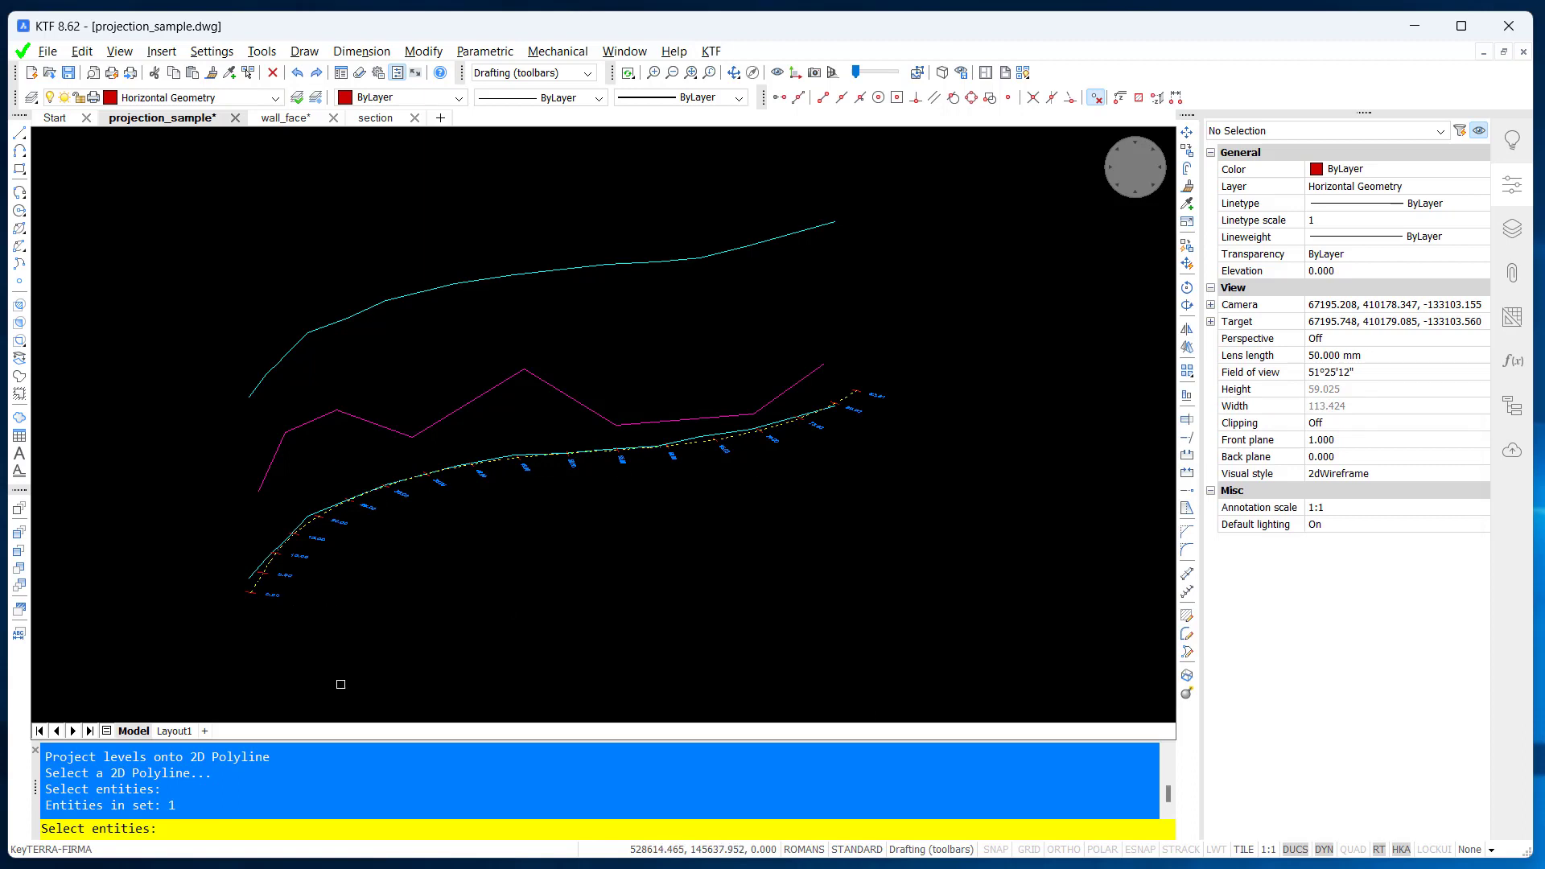
pyautogui.press('Return')
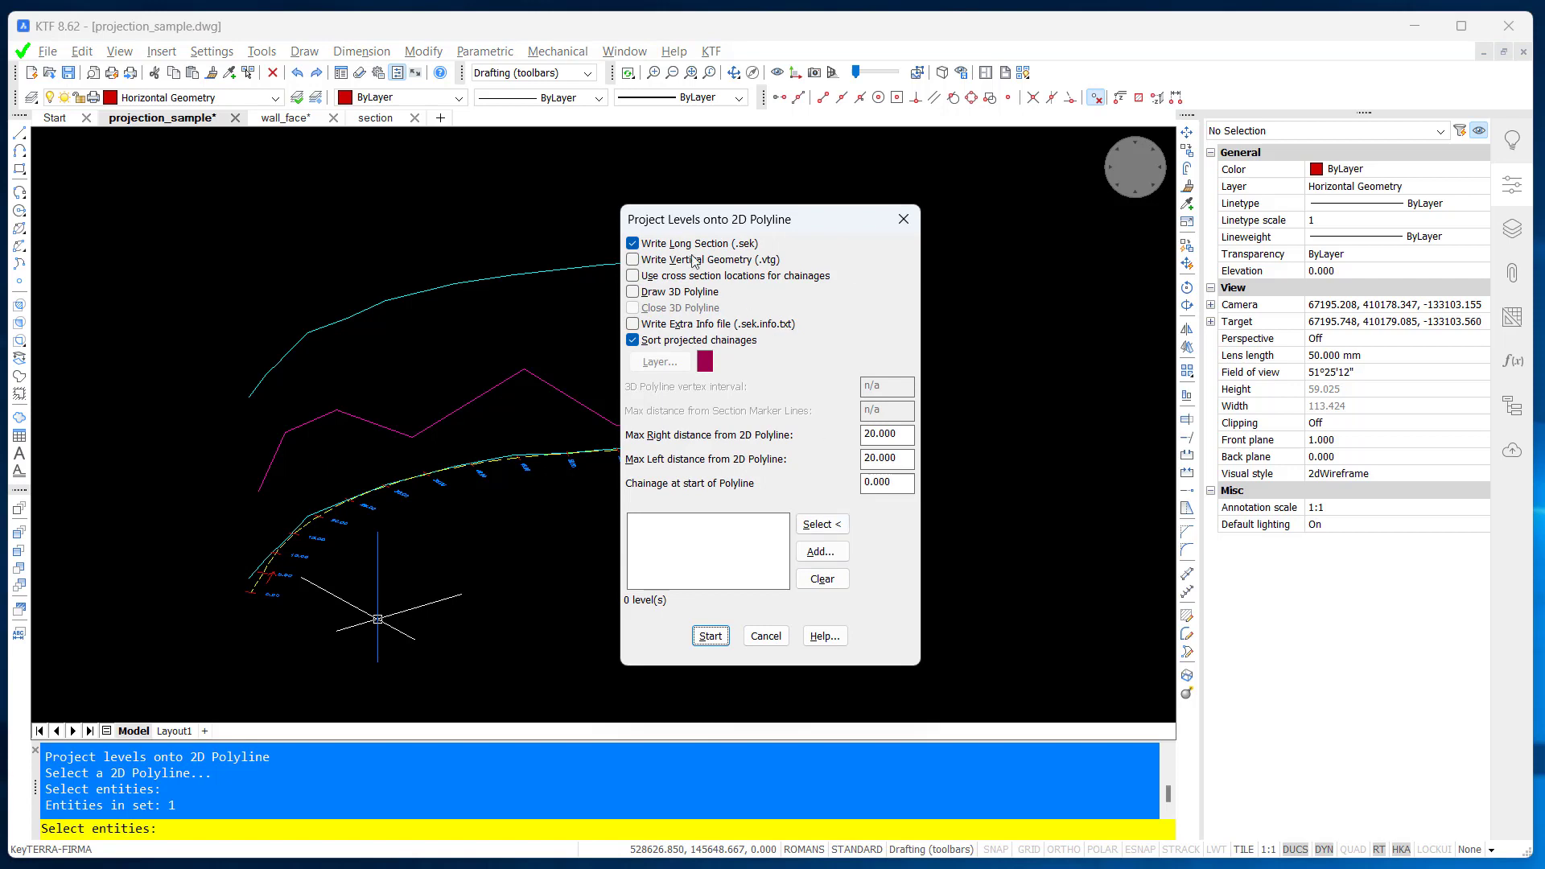
# Step: Keep the long section output and 20.000 maximum distances, and select the lower wall 3D polyline as the levels to project
pyautogui.click(680, 245)
pyautogui.click(680, 245)
pyautogui.doubleClick(895, 433)
pyautogui.press('Tab')
pyautogui.click(904, 436)
pyautogui.click(821, 524)
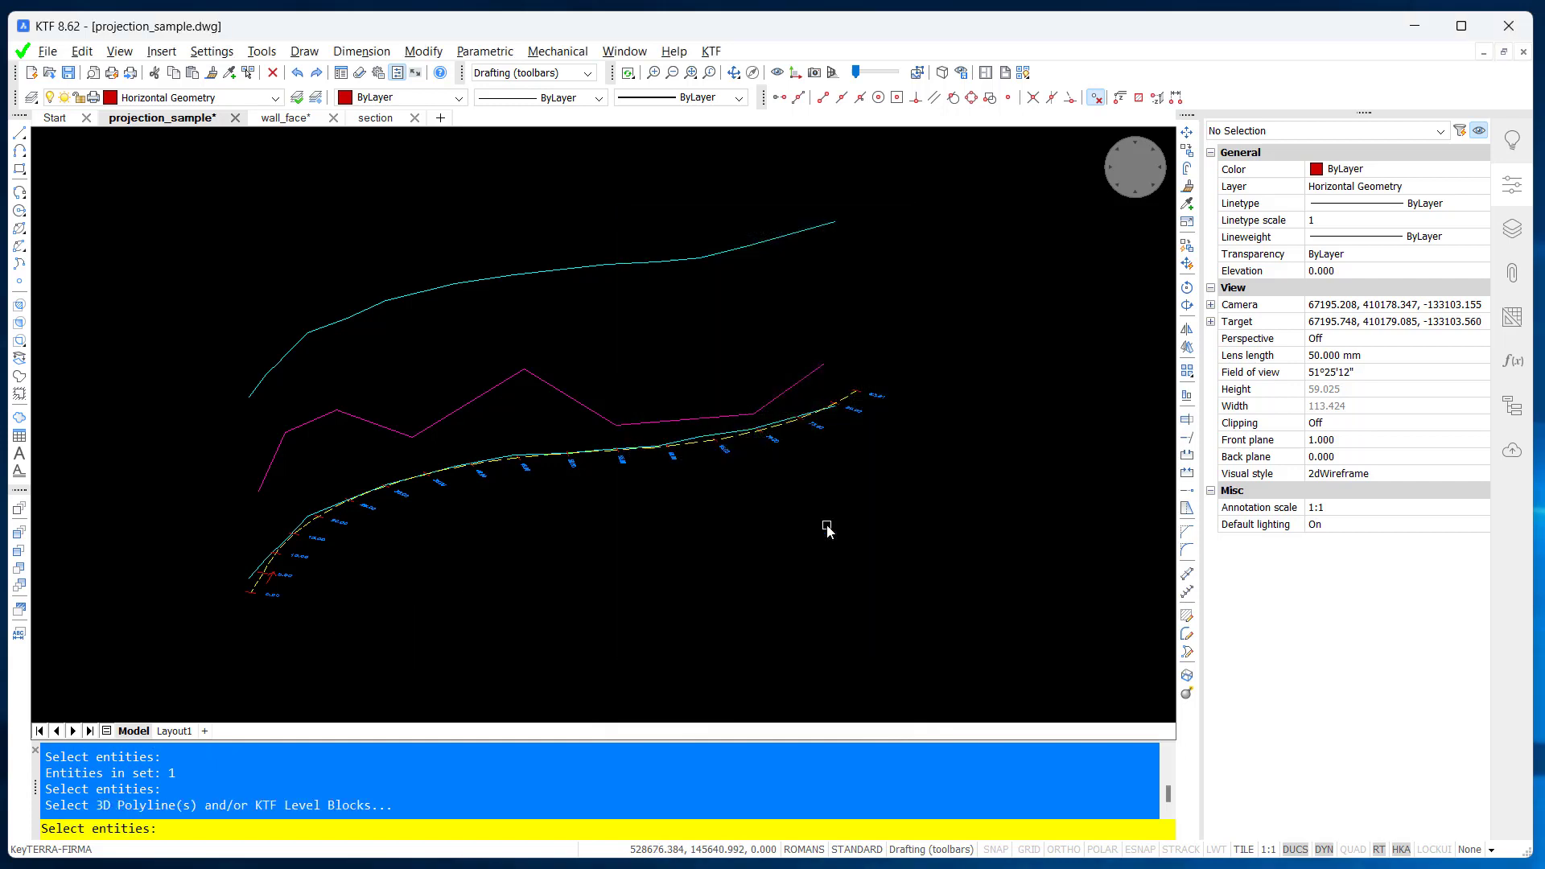
pyautogui.click(309, 515)
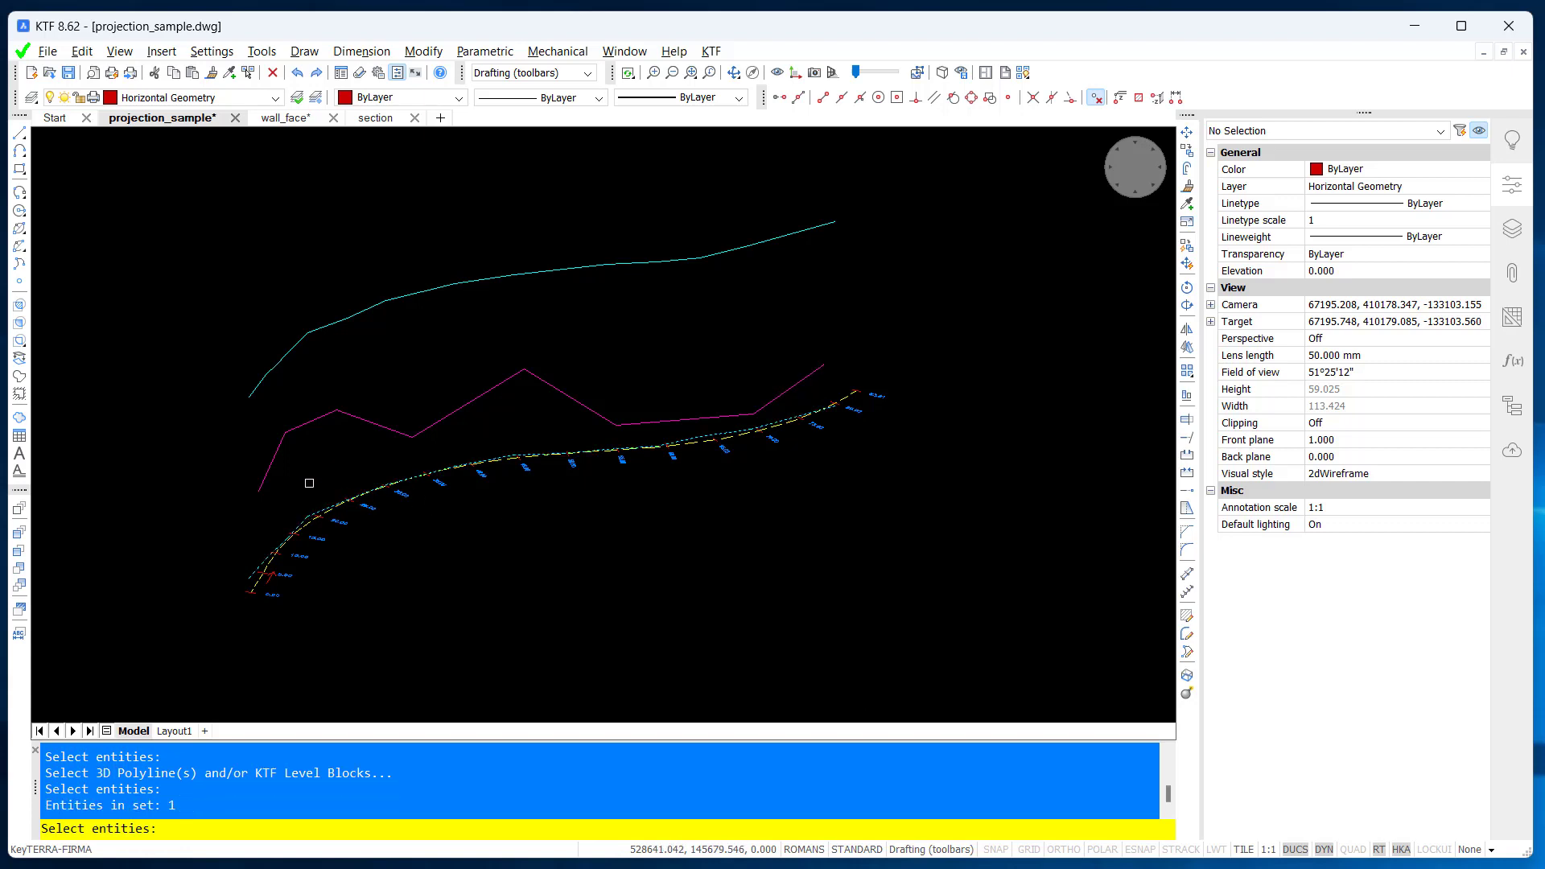
pyautogui.press('Return')
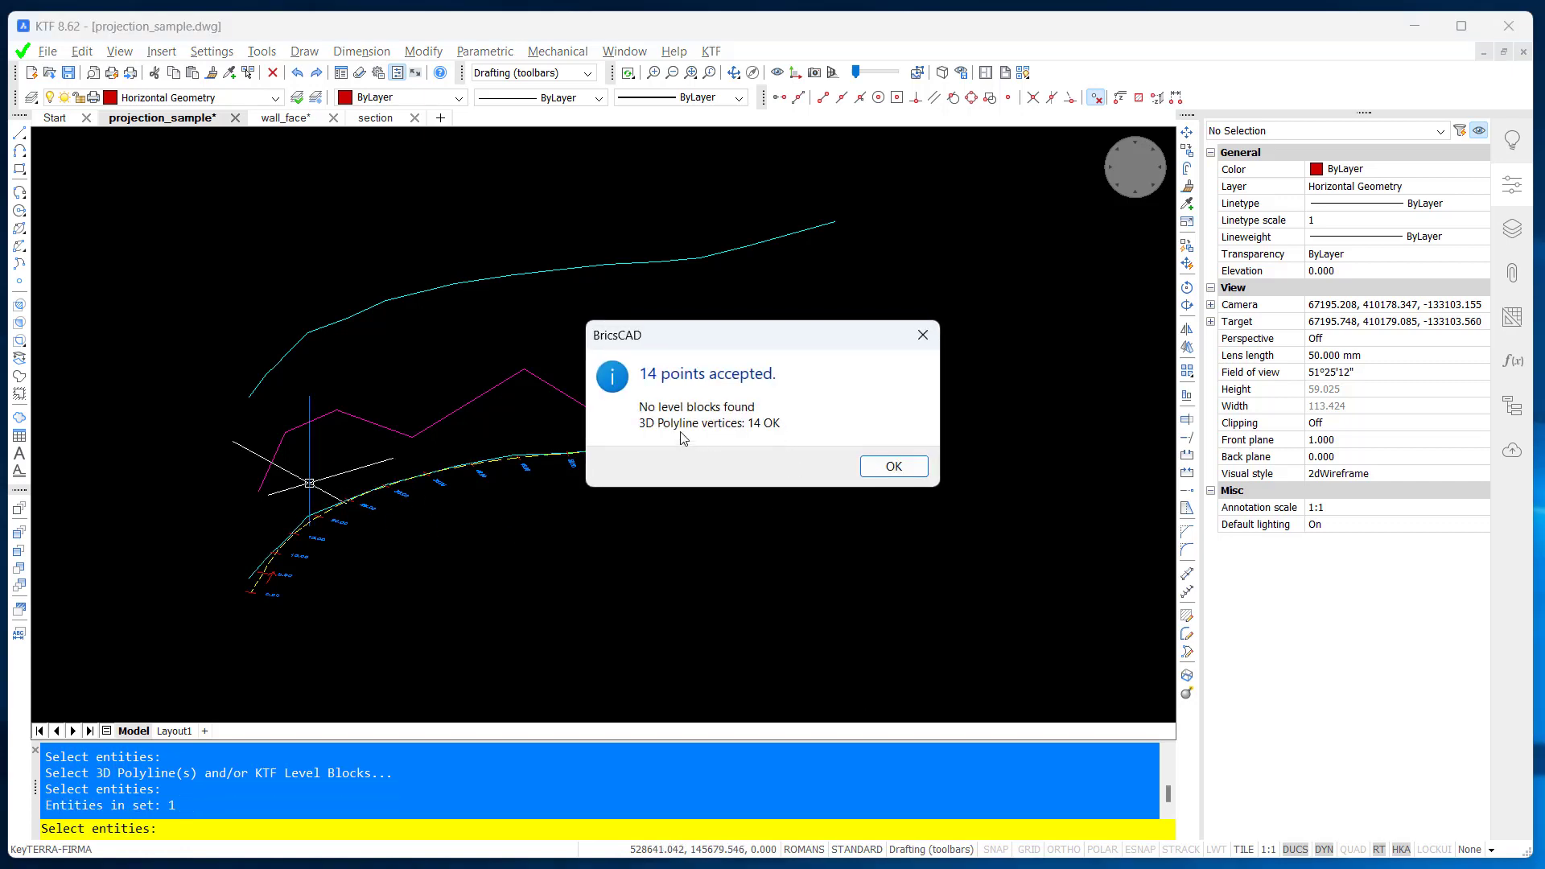
# Step: Generate the long section of the lower wall line and save it as wall_bottom in the Wall projections folder
pyautogui.click(894, 466)
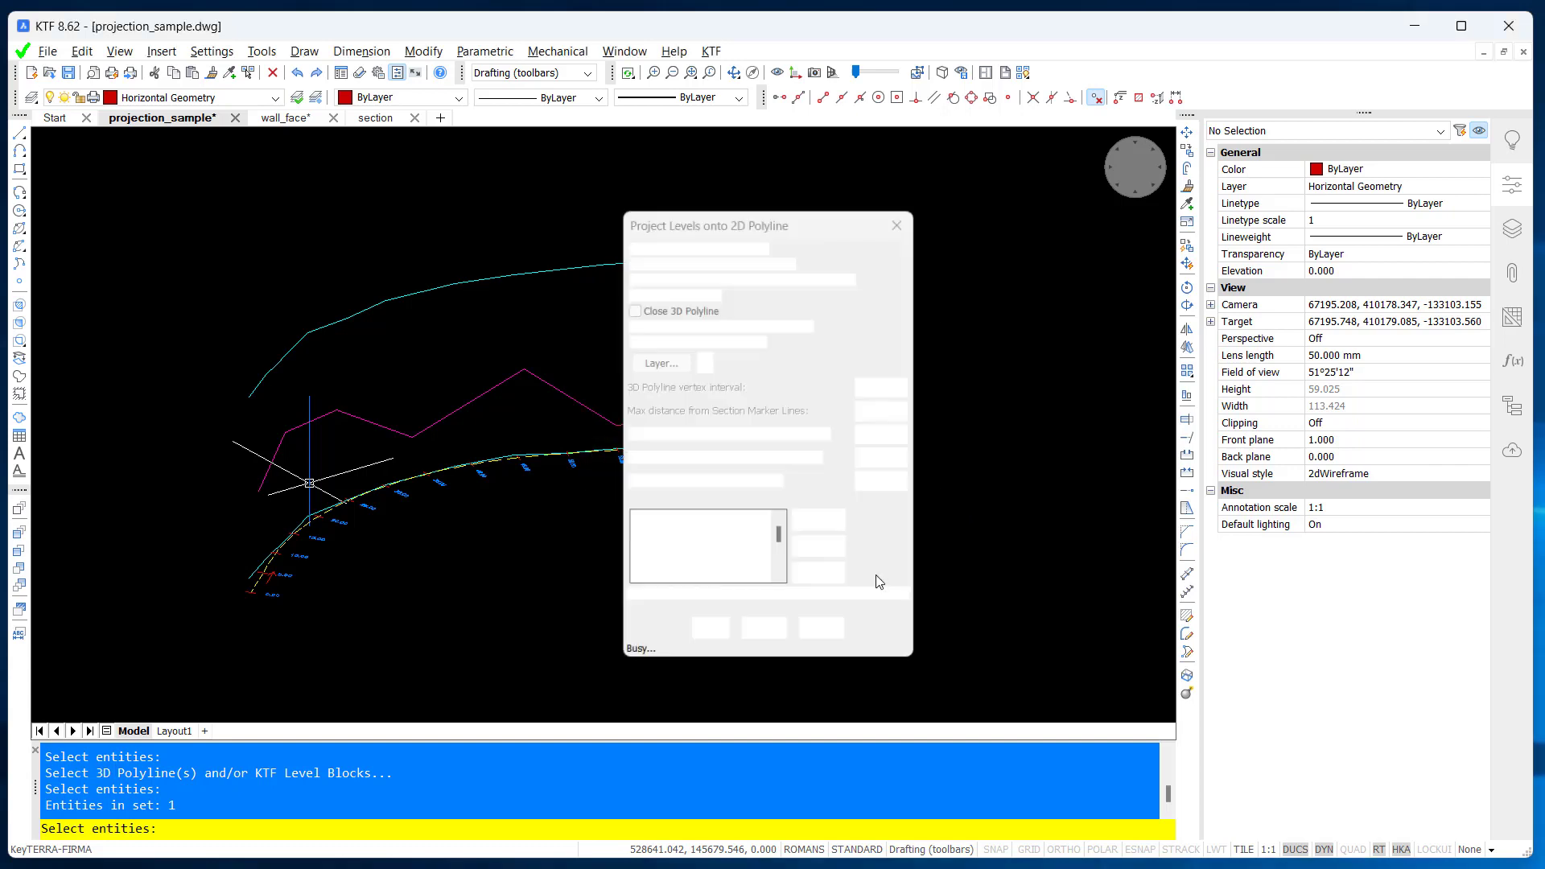
pyautogui.click(710, 632)
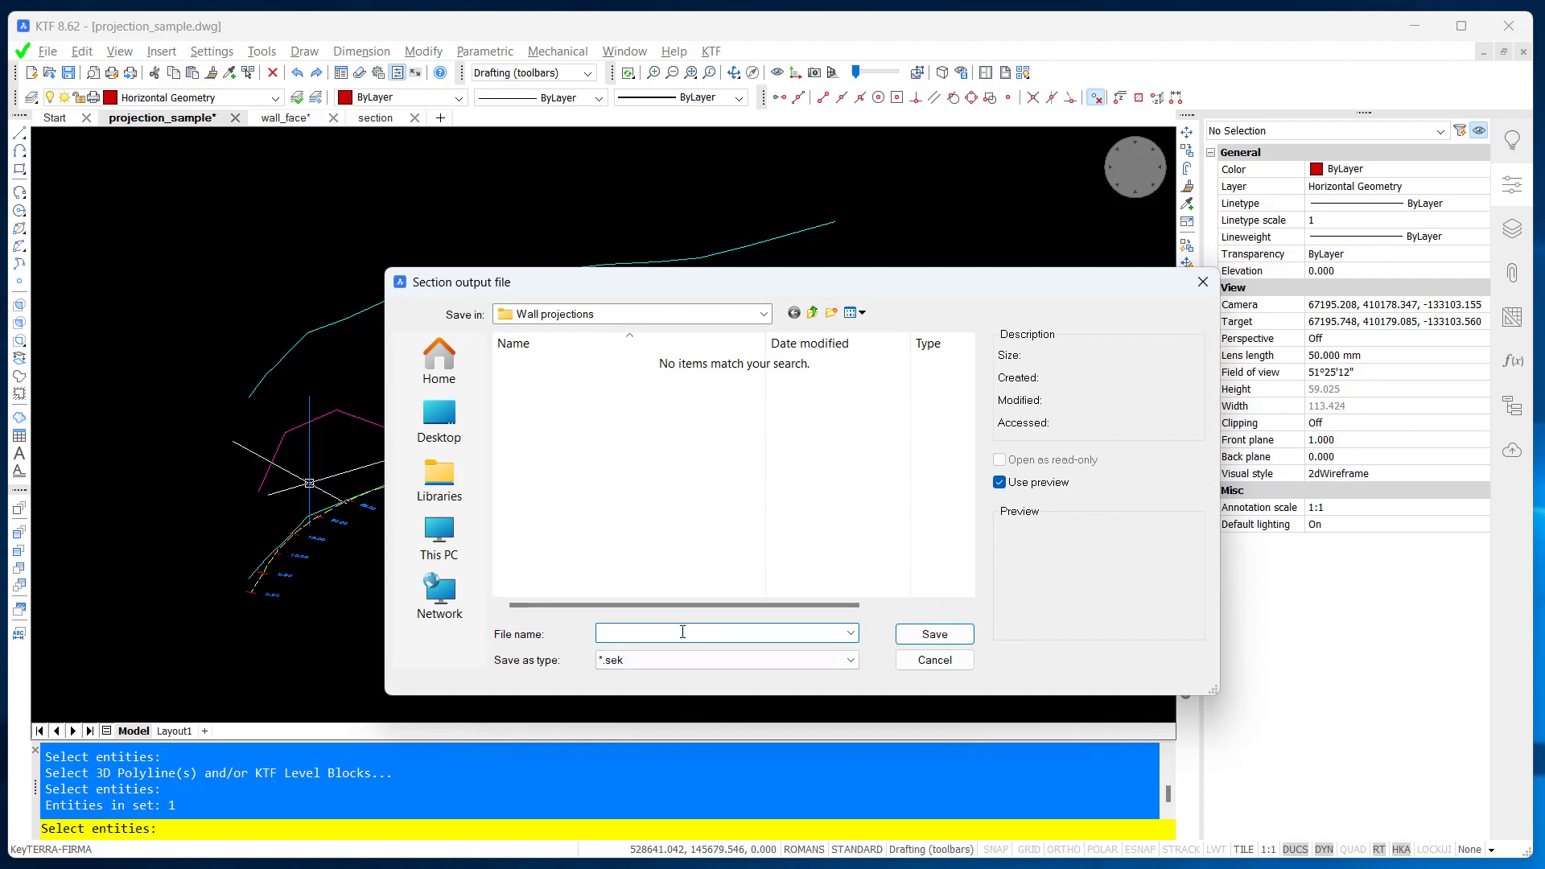
pyautogui.write('w')
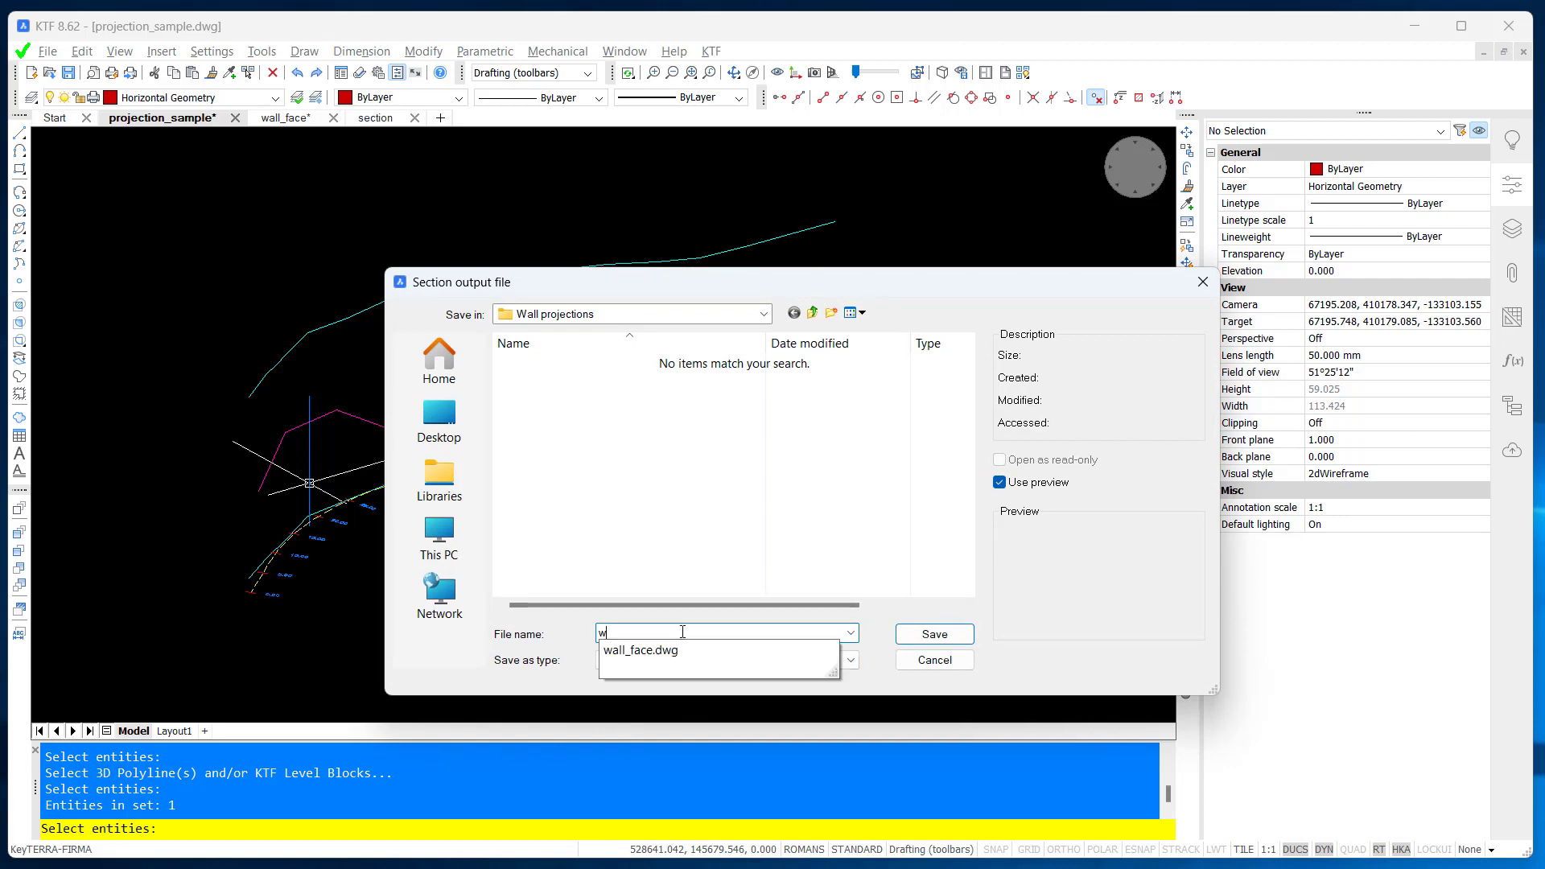
pyautogui.write('all_bottom')
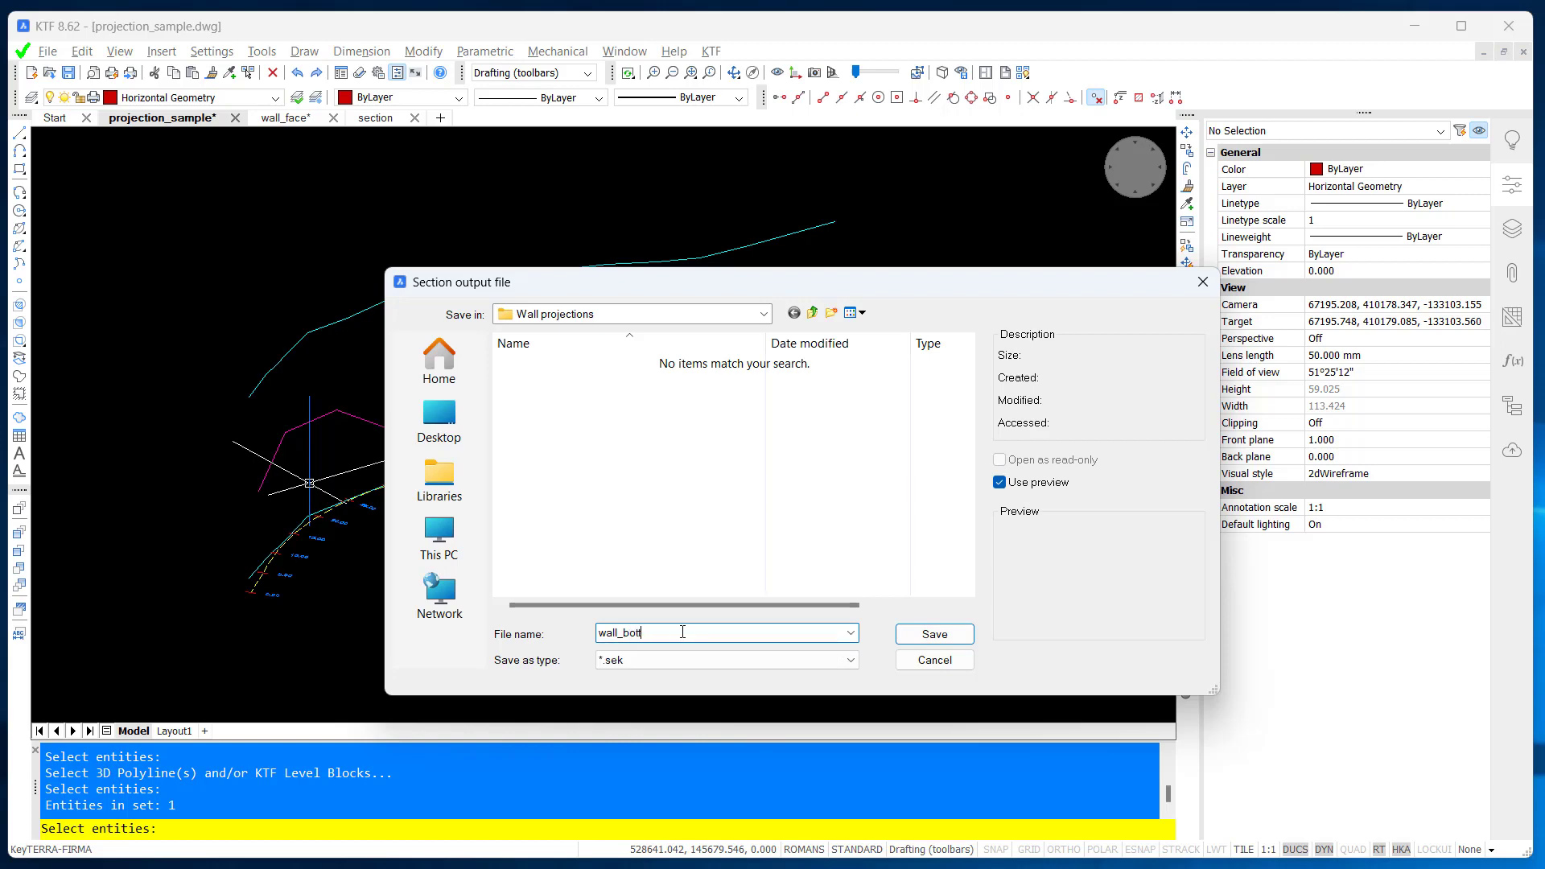
pyautogui.click(953, 636)
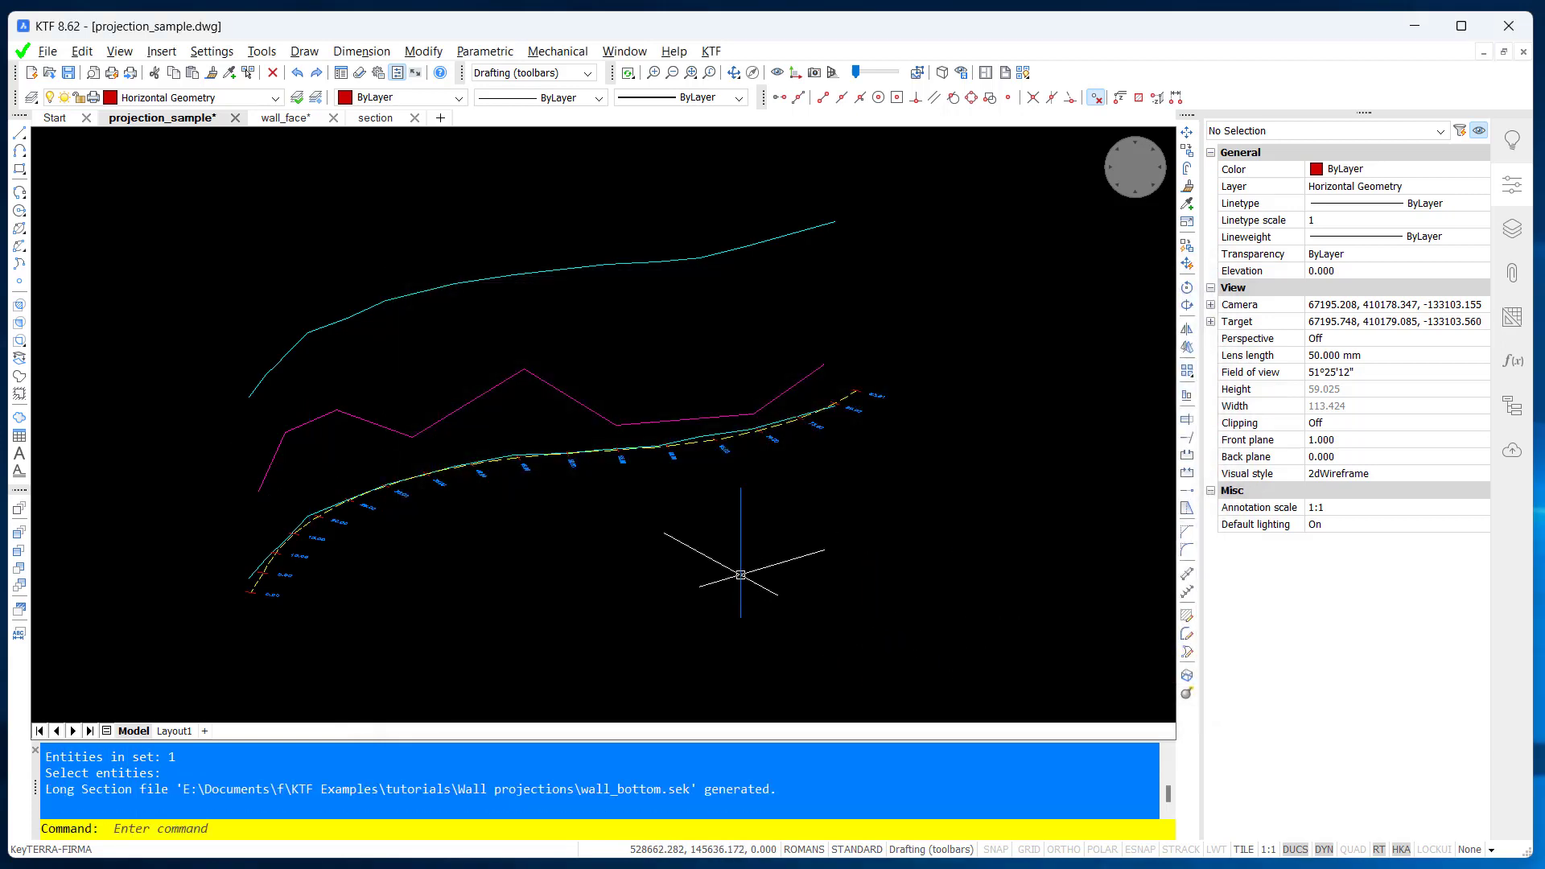
# Step: Project levels onto the dashed curved alignment again, using the magenta 3D polyline as the levels and accepting its points
pyautogui.write('KTF_PROJLEVC')
pyautogui.press('Return')
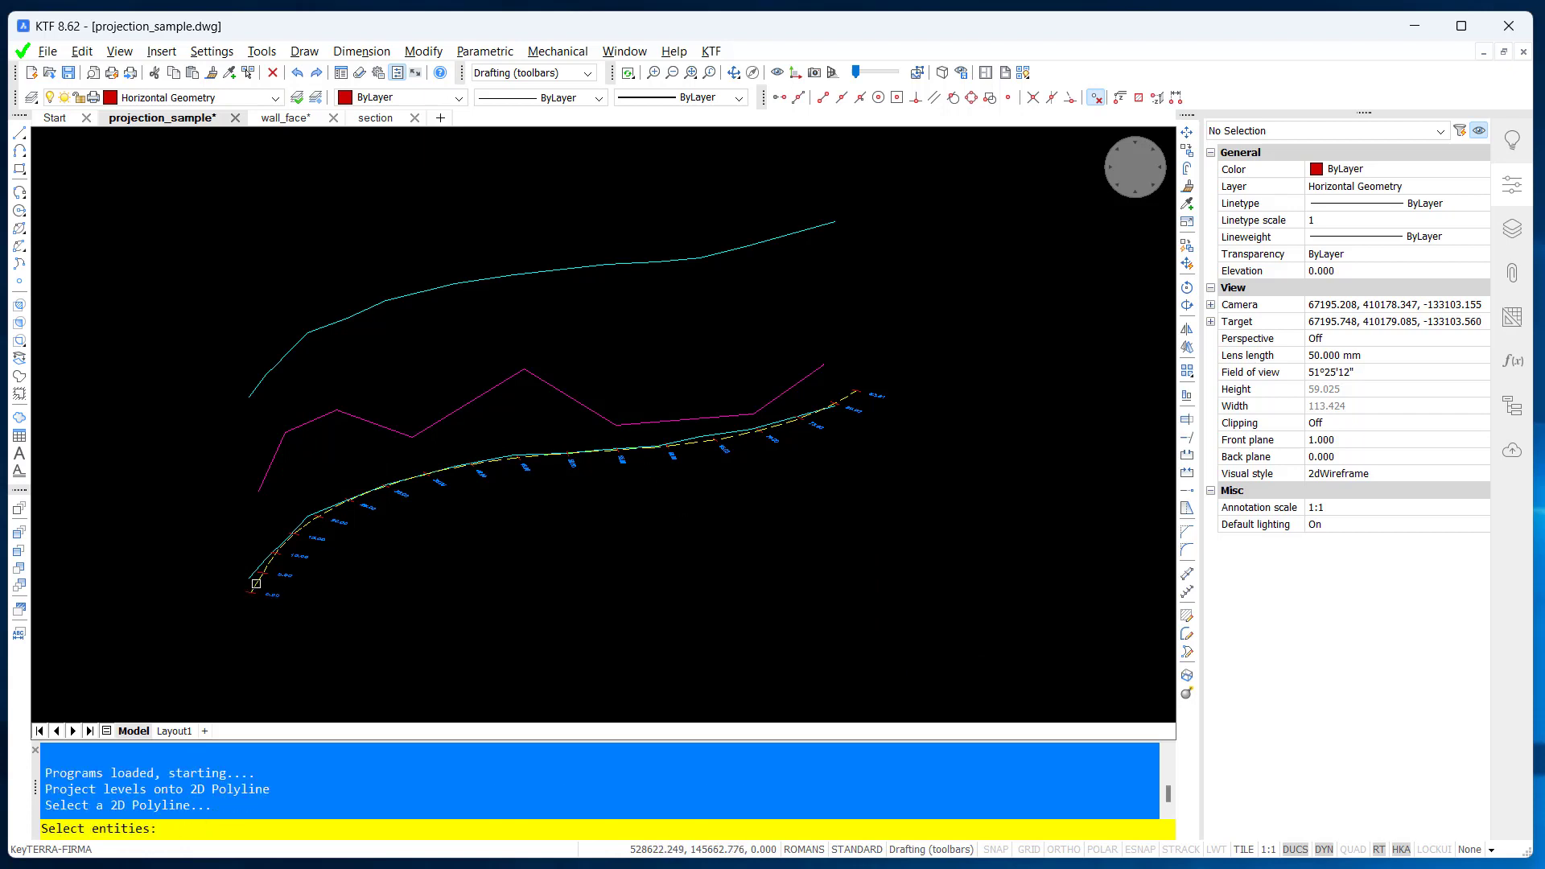
pyautogui.click(256, 587)
pyautogui.press('Return')
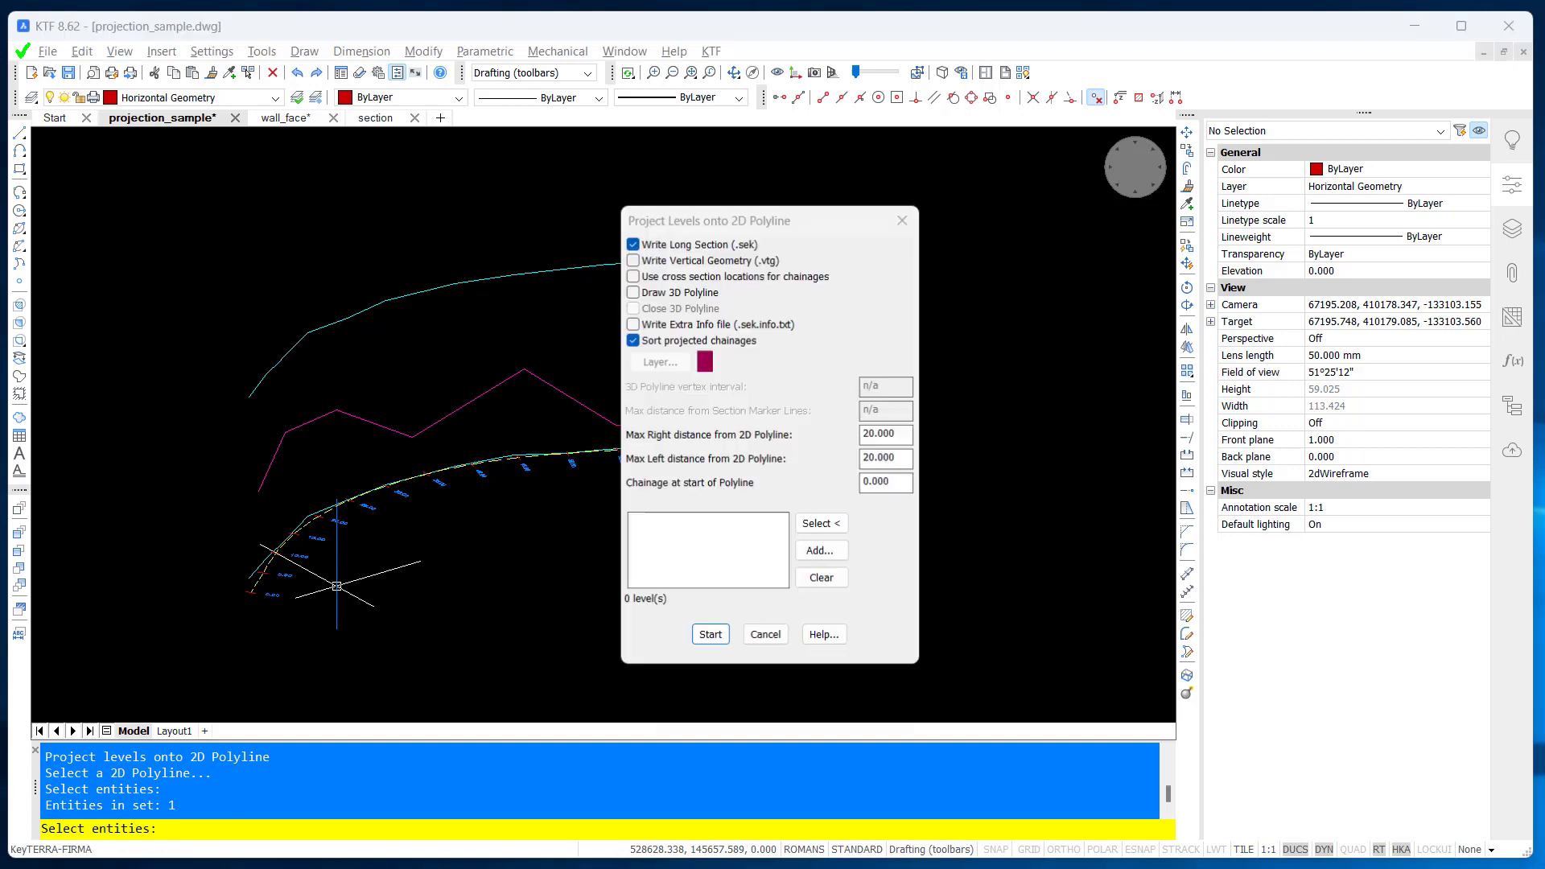
pyautogui.hotkey('alt', 's')
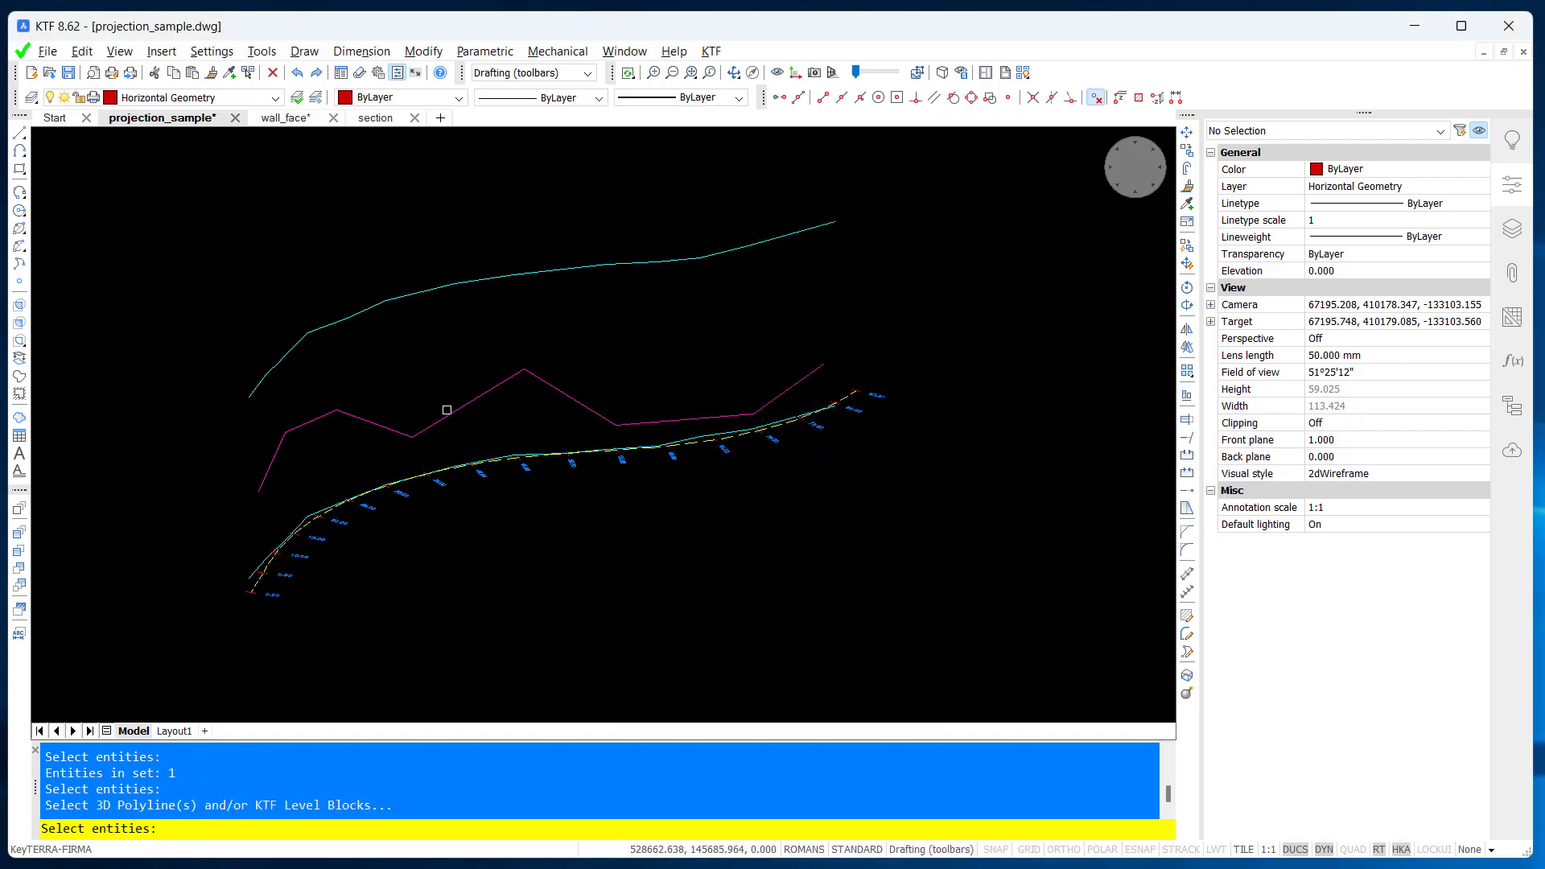
pyautogui.click(448, 413)
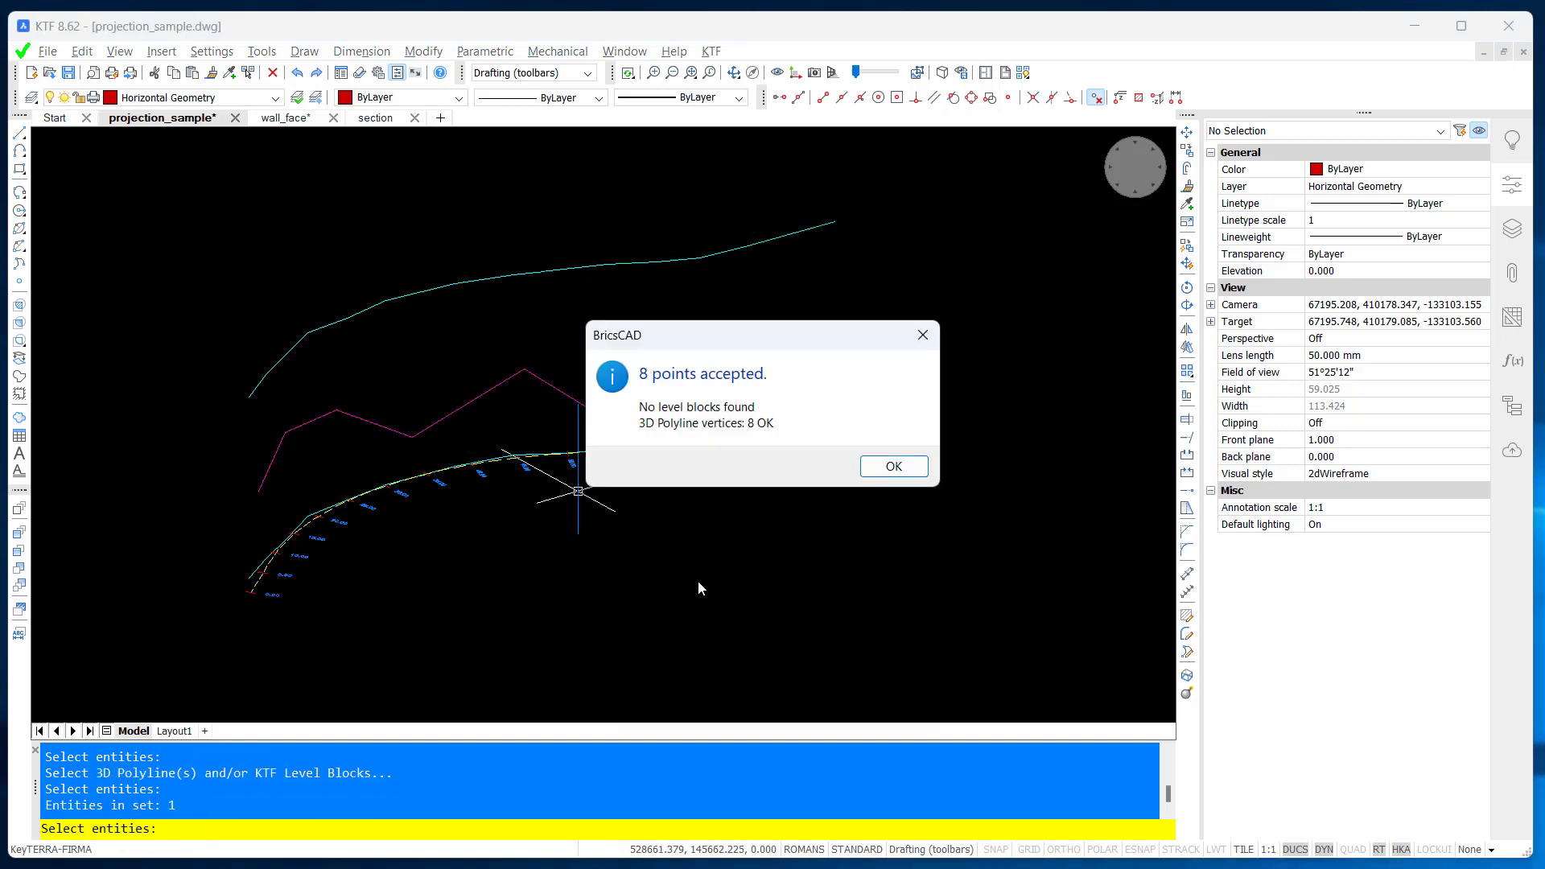
pyautogui.click(890, 467)
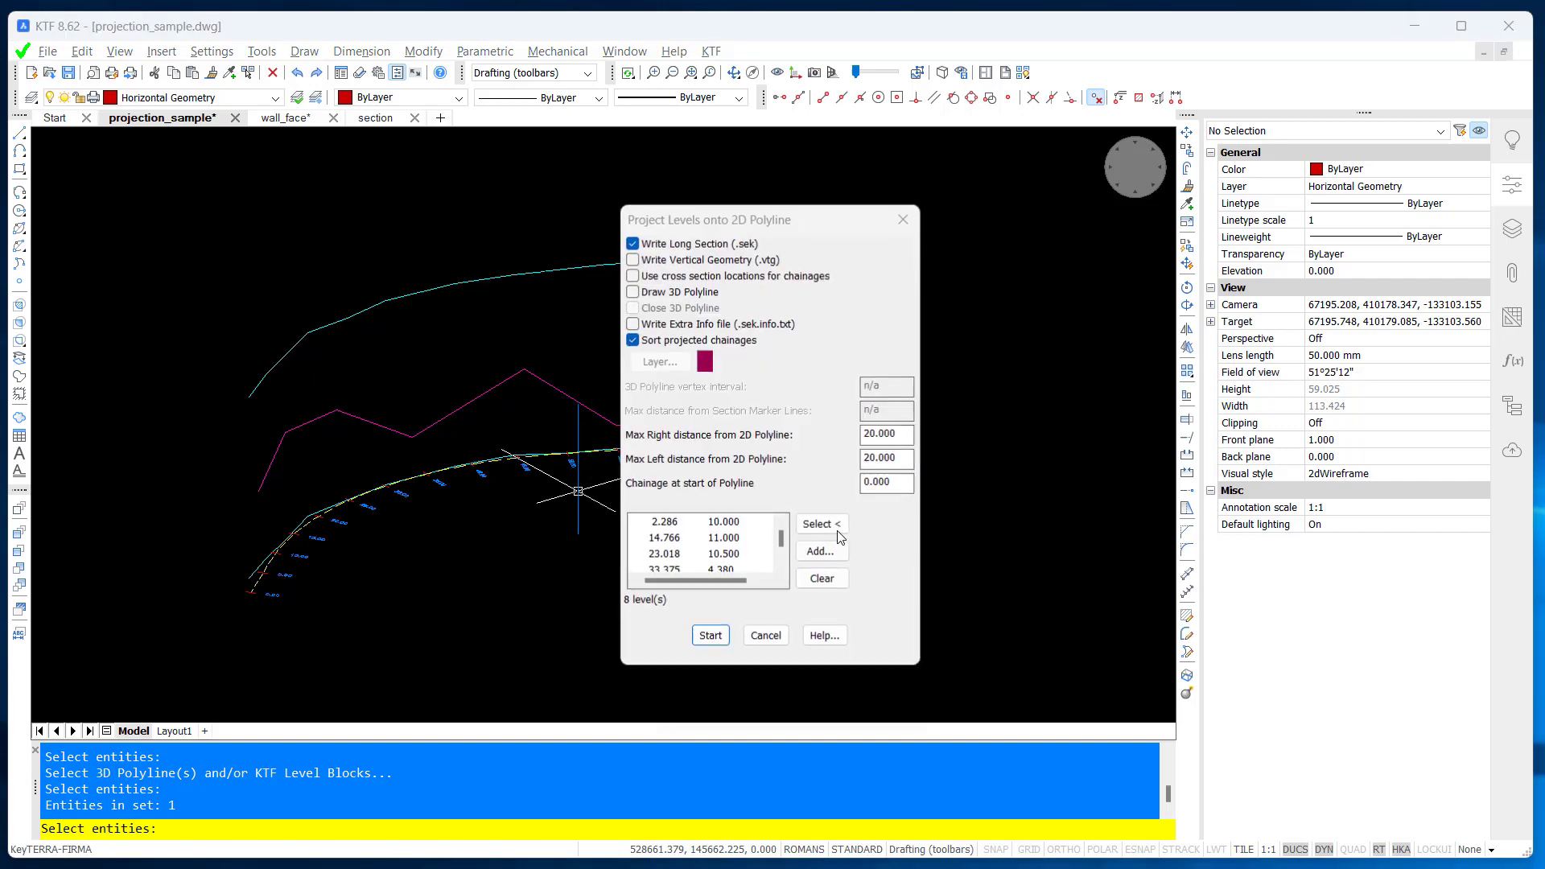
# Step: Generate the long section from the magenta polyline and save it as wall_centre.sek, basing the name on wall_bottom.sek
pyautogui.click(716, 643)
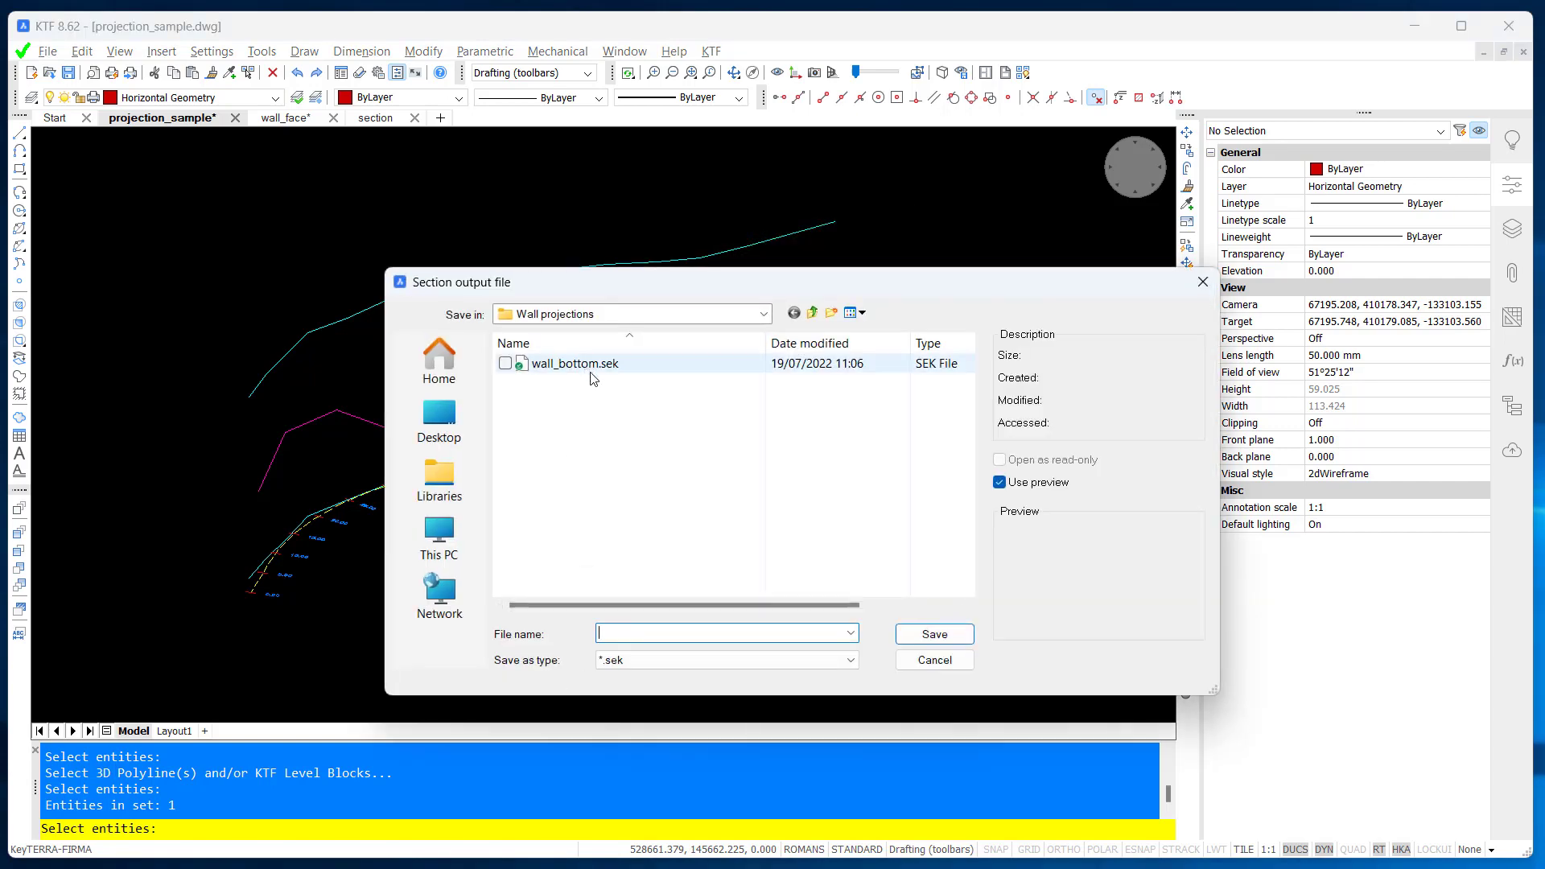
pyautogui.click(575, 364)
pyautogui.click(729, 632)
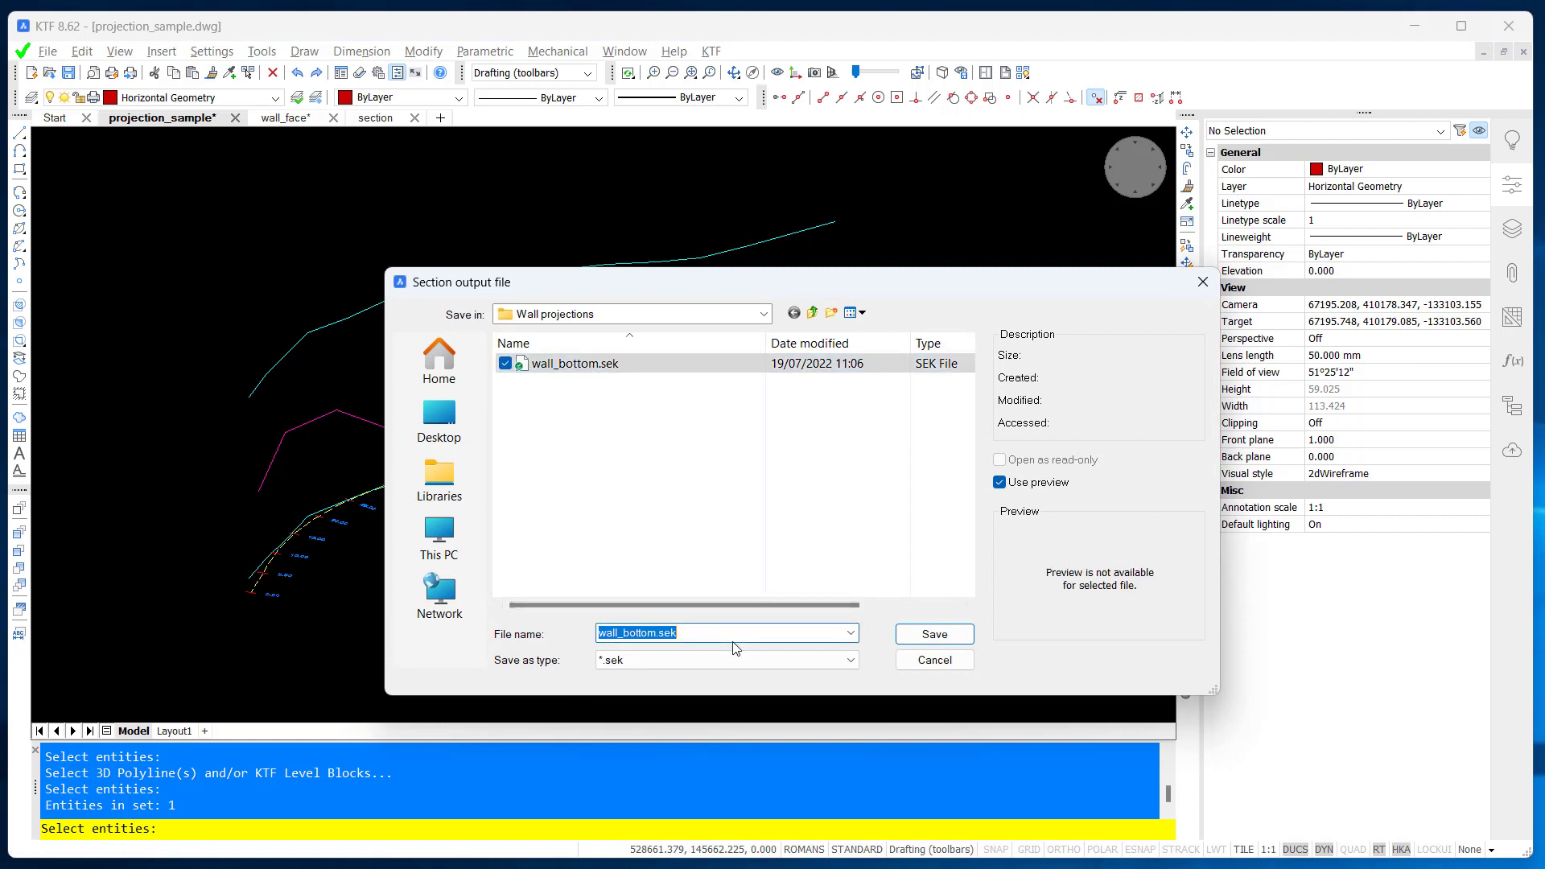
pyautogui.press('End')
pyautogui.press('Left')
pyautogui.press('Left')
pyautogui.press('Left')
pyautogui.press('Left')
pyautogui.hotkey('shift', 'Left')
pyautogui.hotkey('shift', 'Left')
pyautogui.hotkey('shift', 'Left')
pyautogui.hotkey('shift', 'Left')
pyautogui.hotkey('shift', 'Left')
pyautogui.hotkey('shift', 'Left')
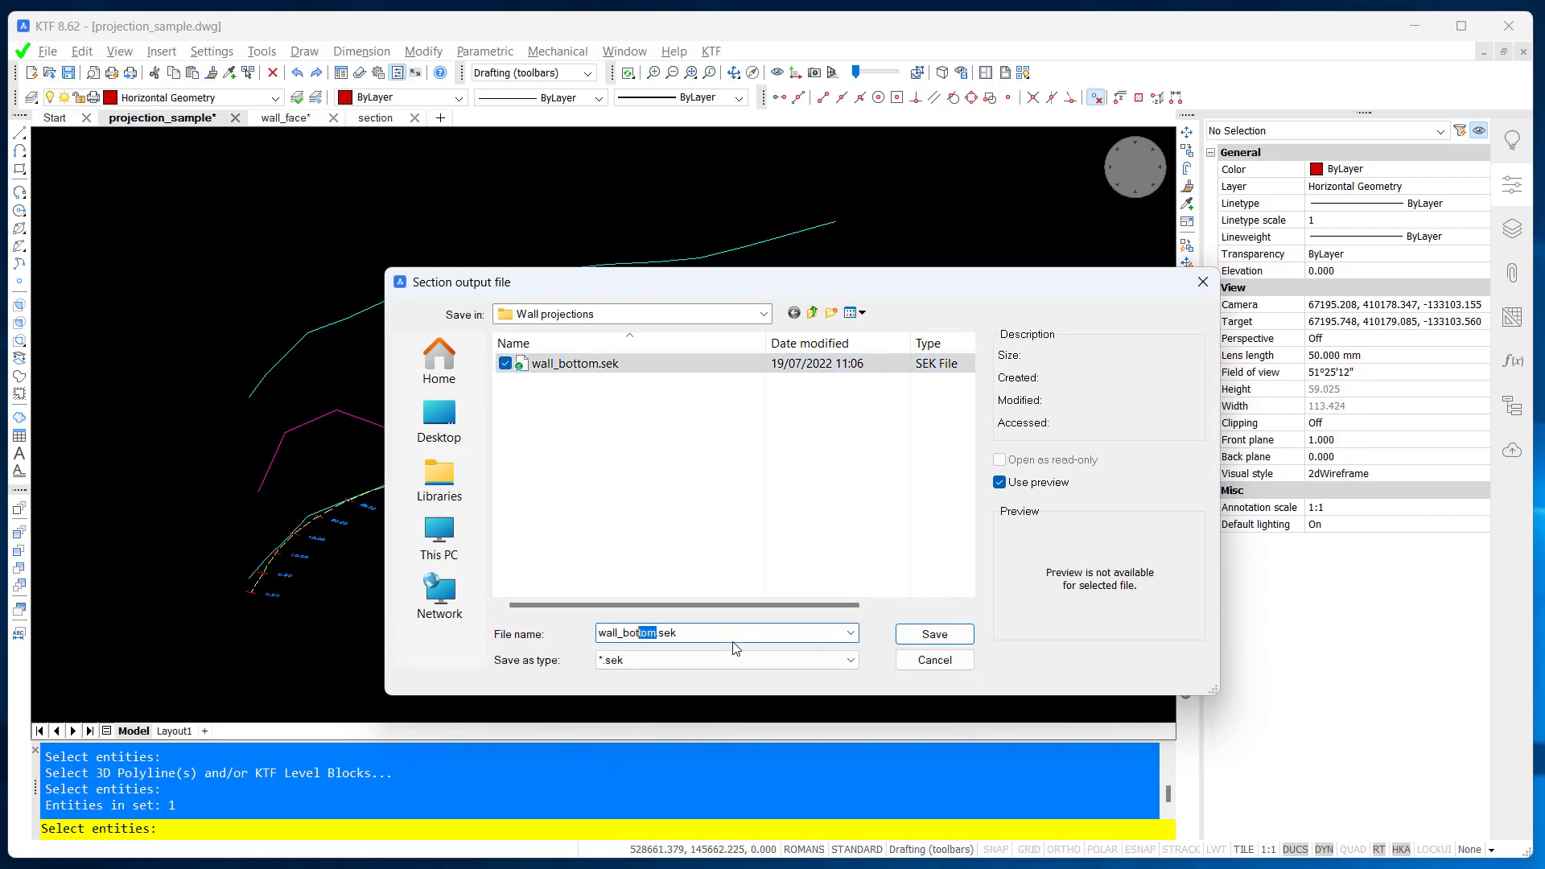
pyautogui.write('centre')
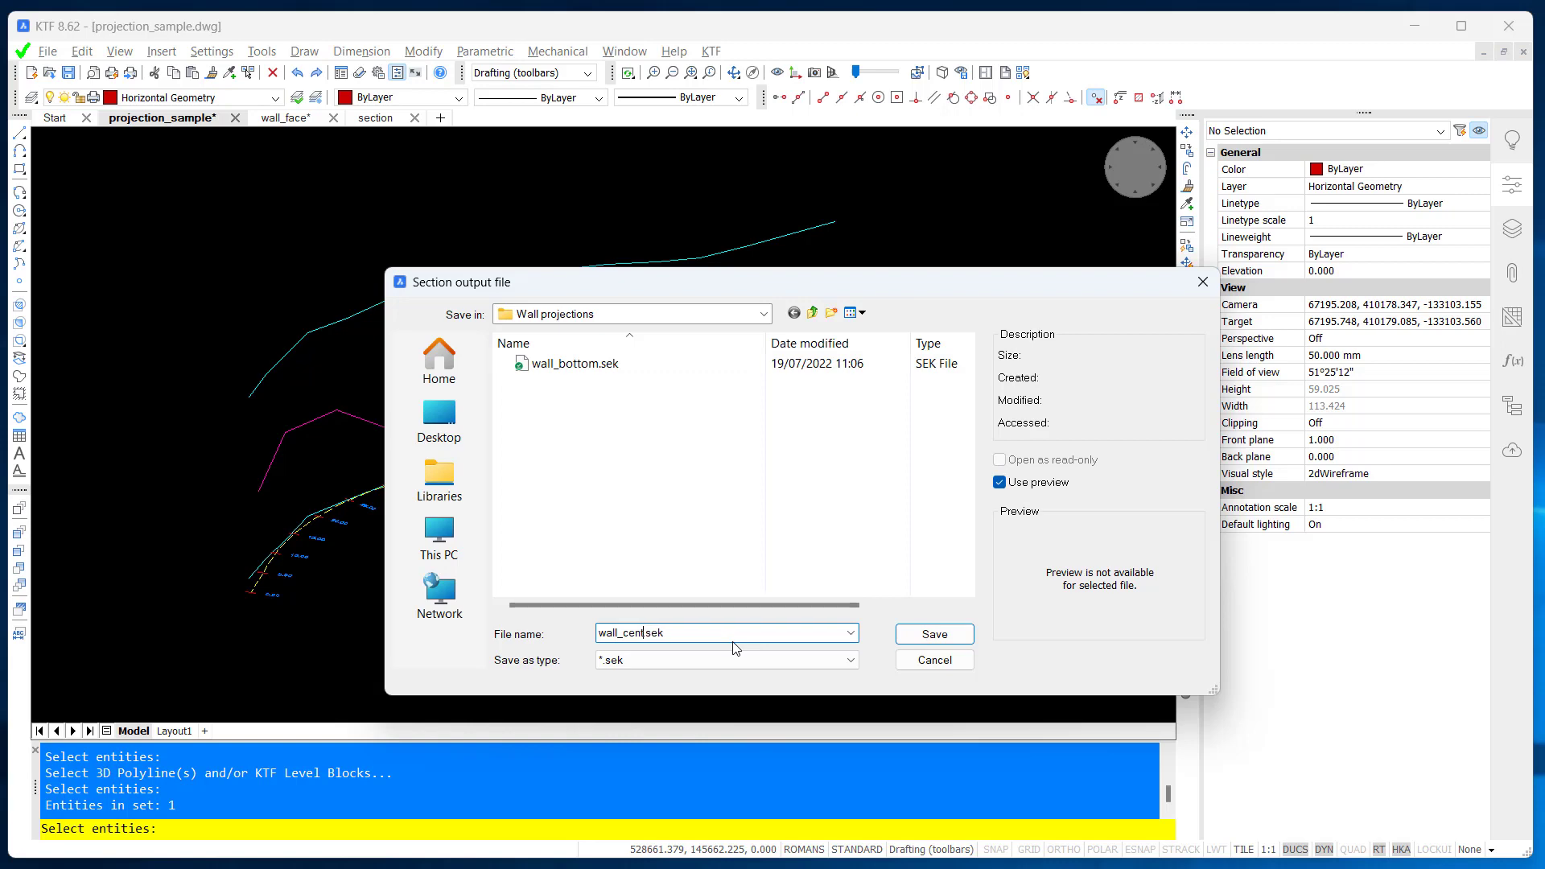
pyautogui.press('Return')
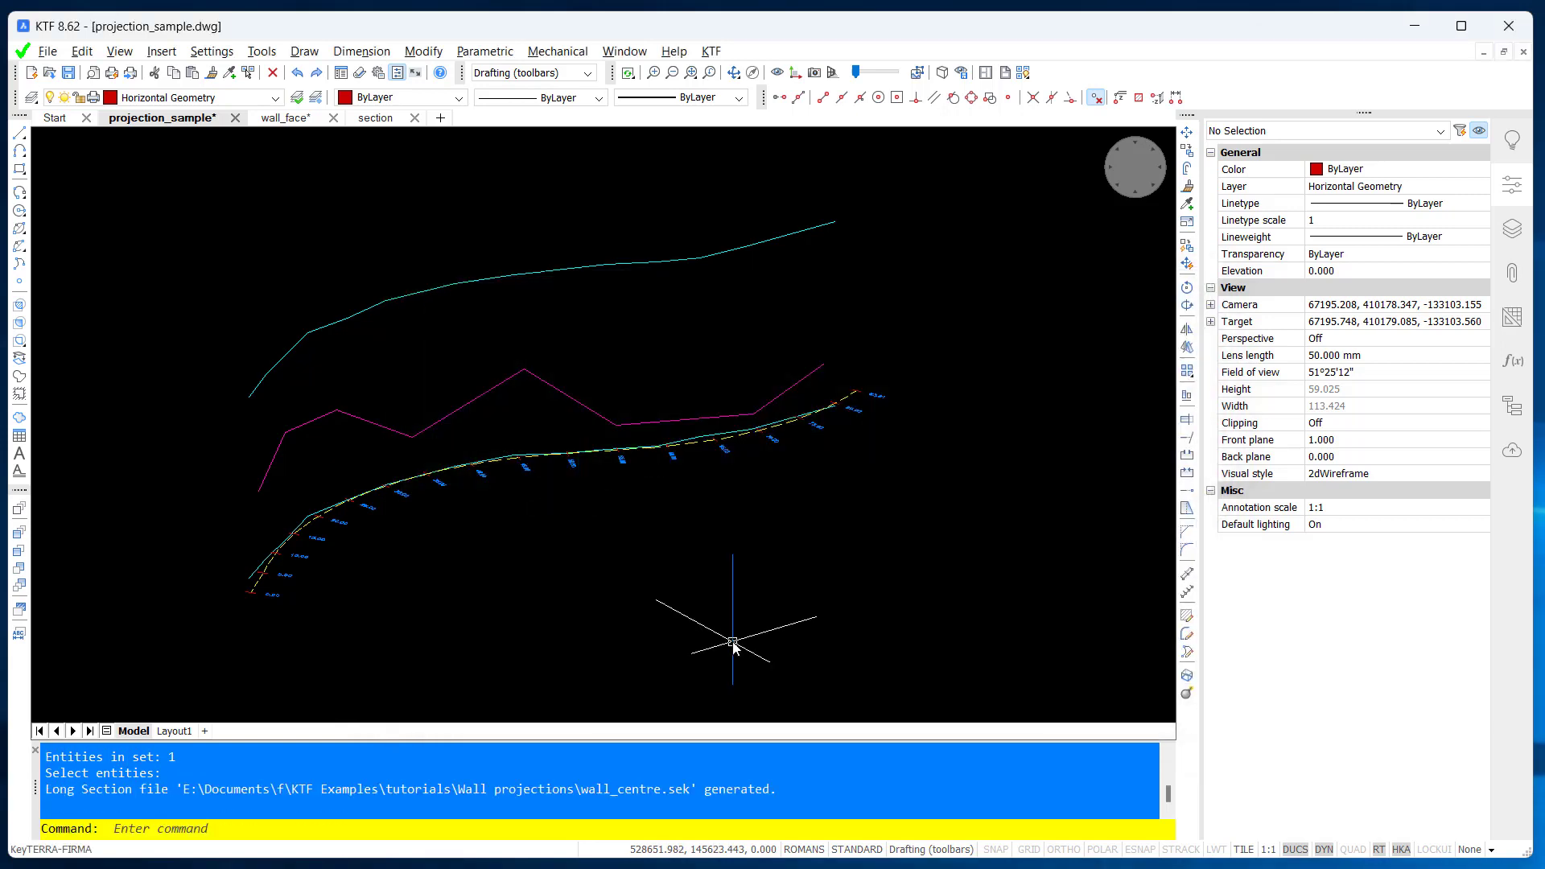
# Step: Repeat the level projection onto the dashed alignment, using the upper cyan 3D polyline as the levels and accepting its points
pyautogui.press('Return')
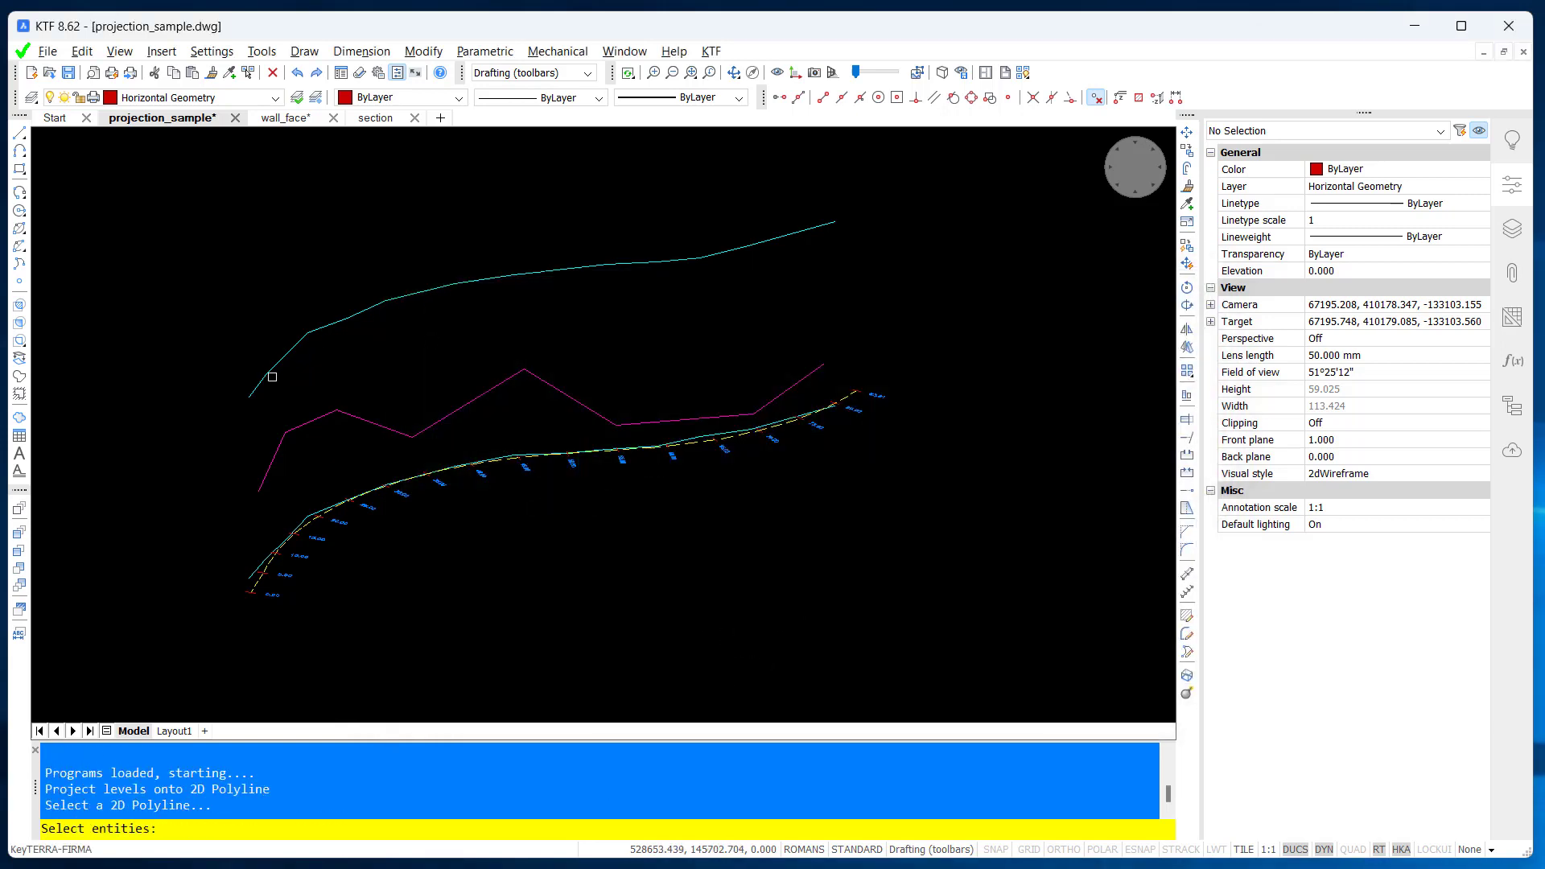
pyautogui.click(261, 581)
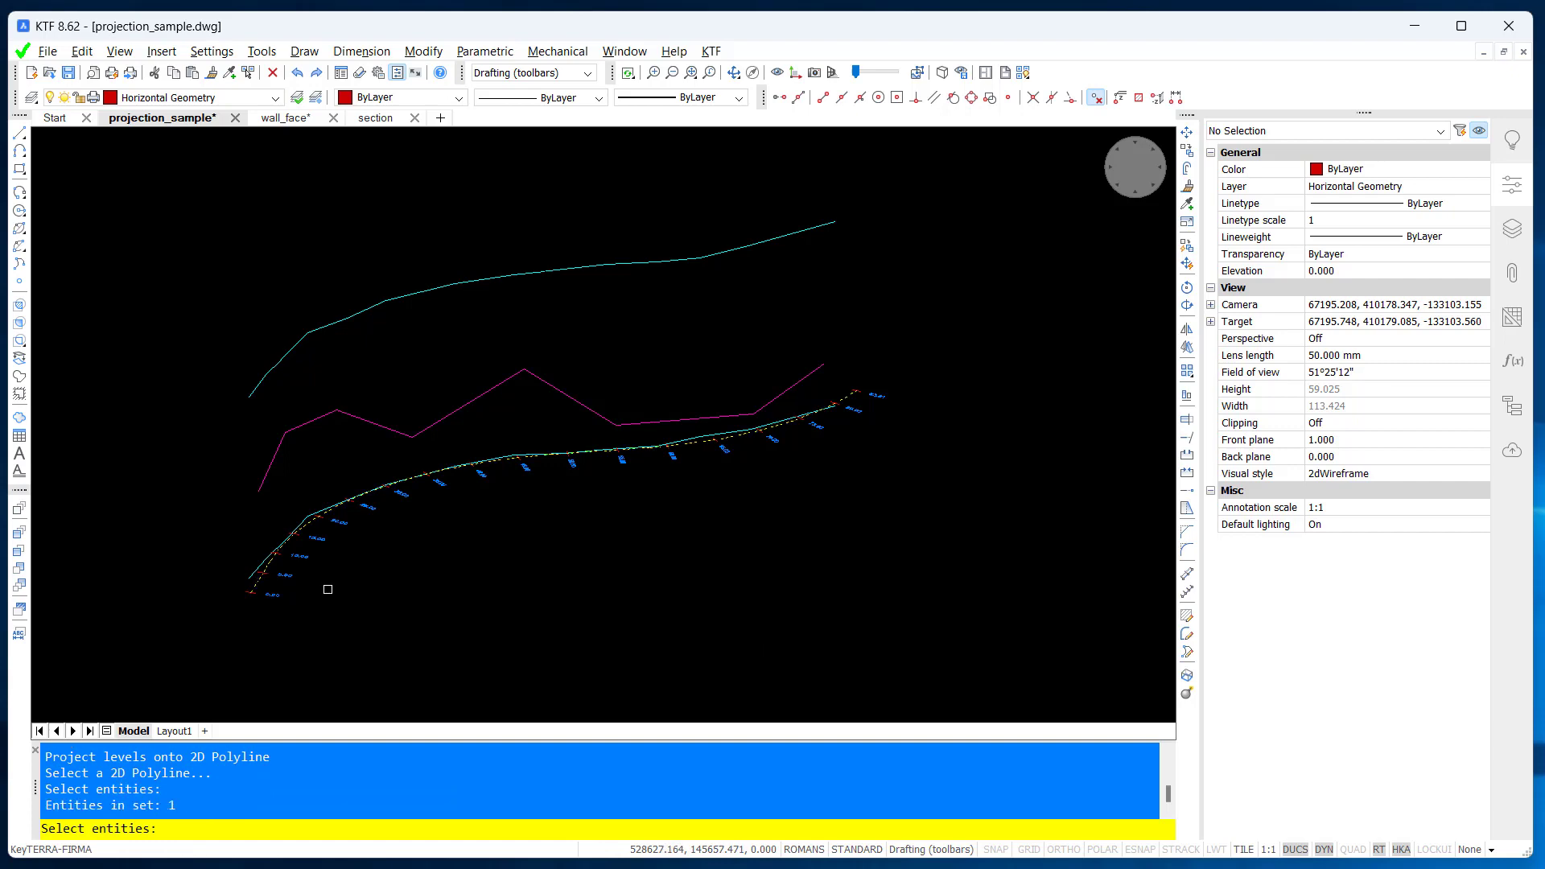
pyautogui.press('Return')
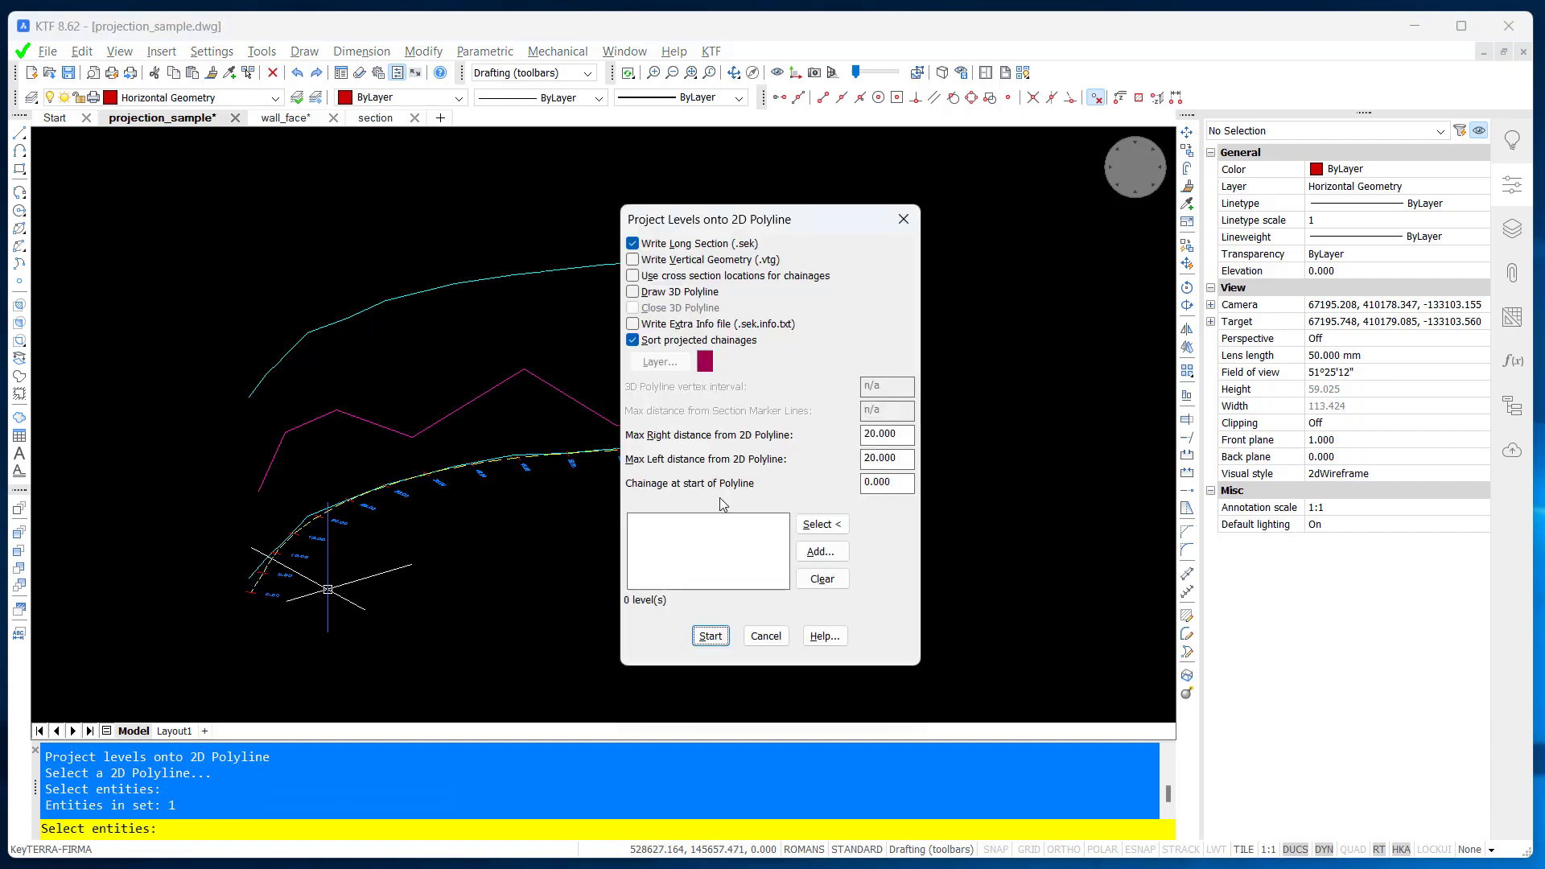
pyautogui.click(819, 524)
pyautogui.click(475, 291)
pyautogui.press('Return')
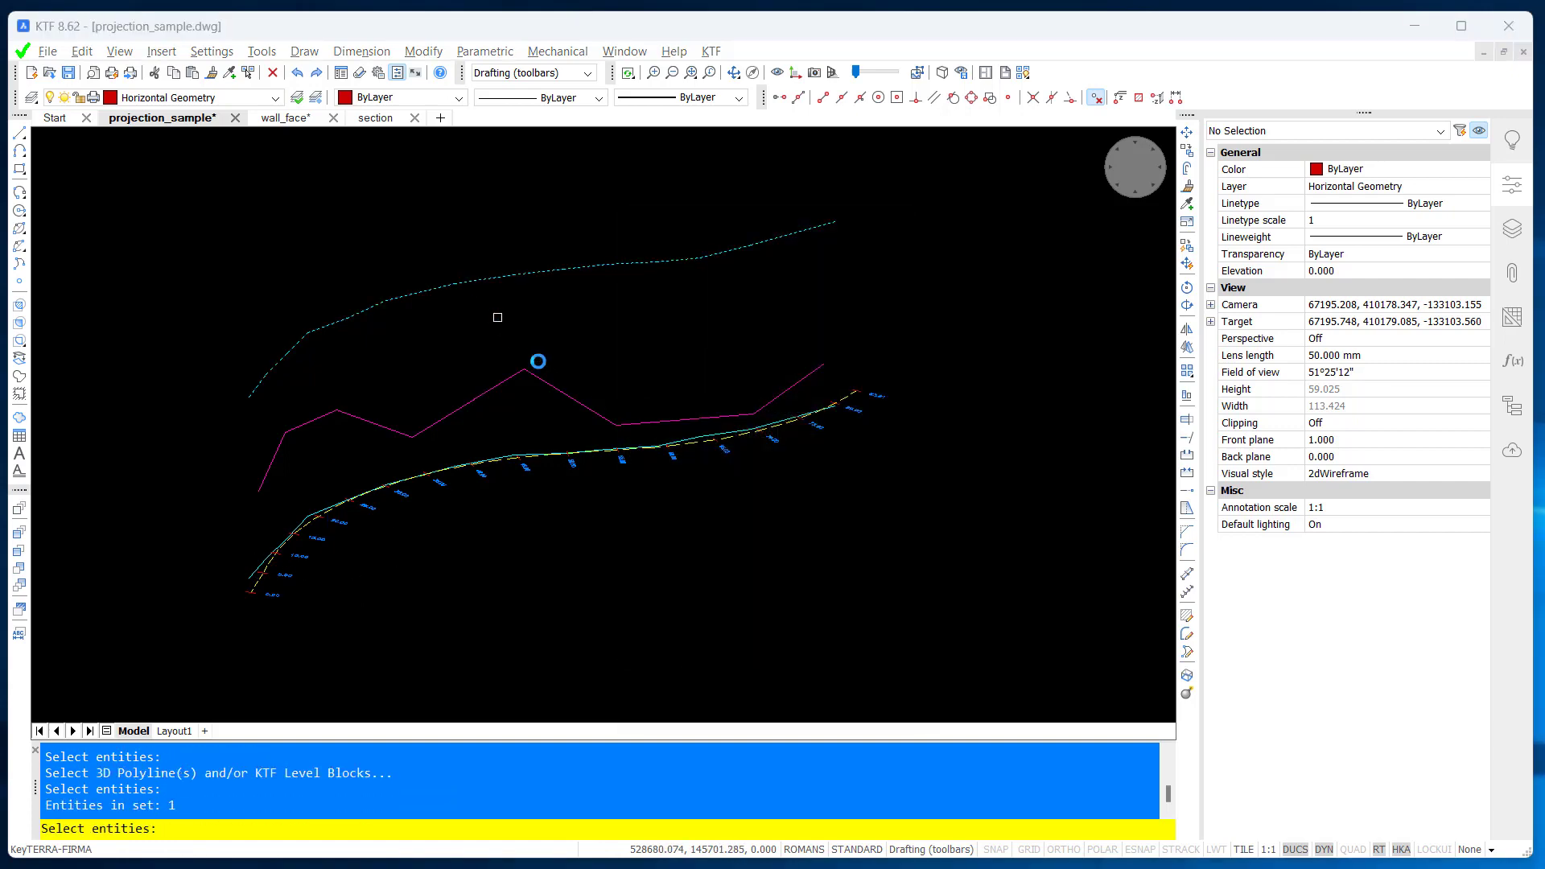
pyautogui.click(890, 465)
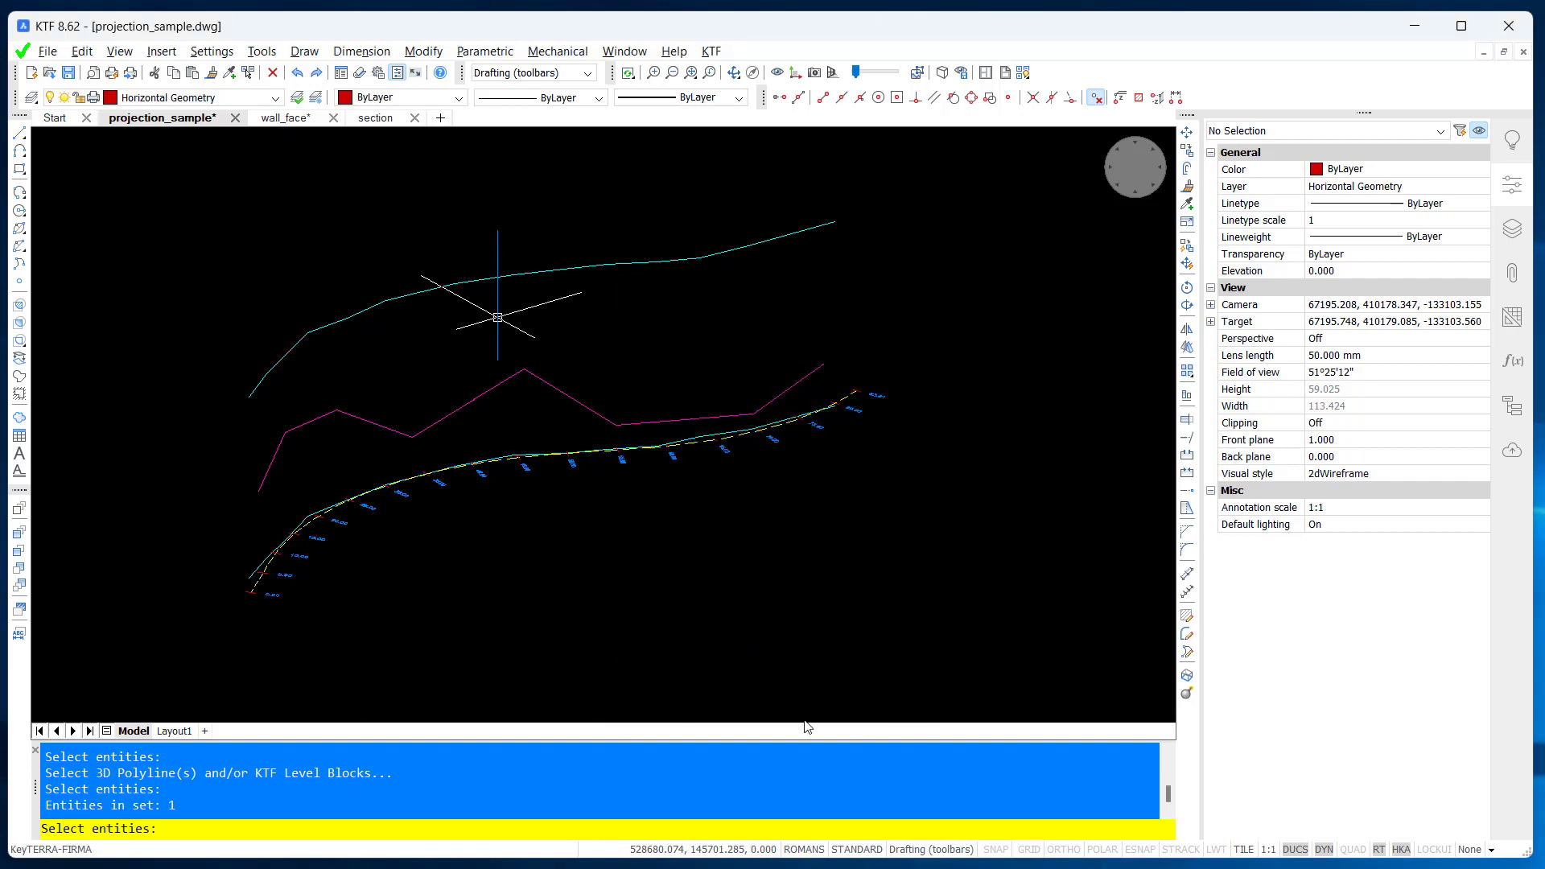
# Step: Generate the upper wall line's long section and save it as wall_top.sek, basing the name on wall_centre.sek
pyautogui.click(720, 632)
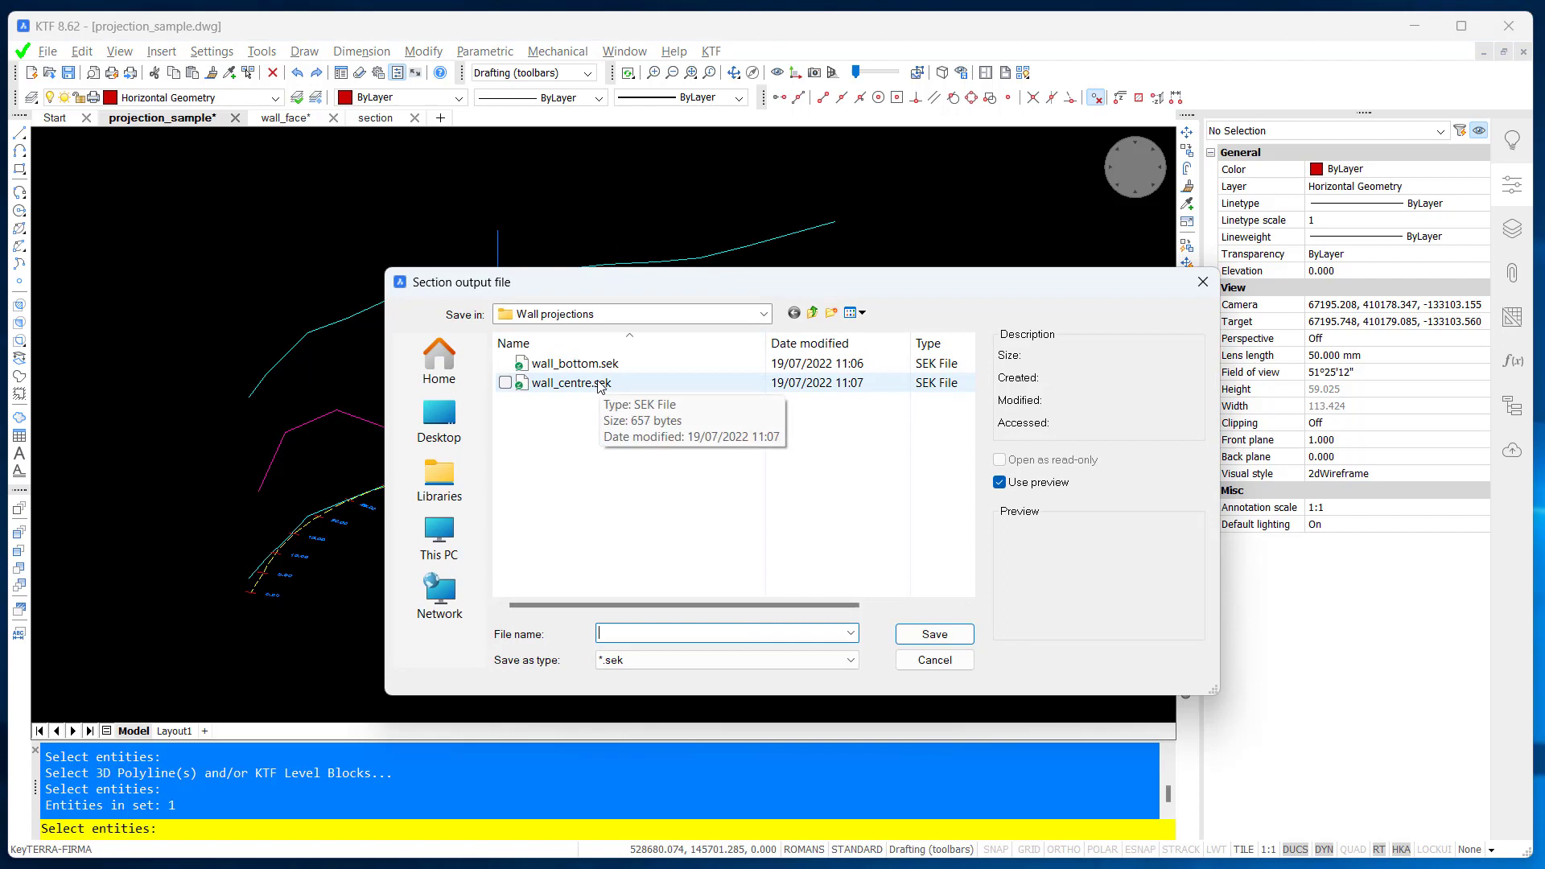
pyautogui.click(599, 385)
pyautogui.click(704, 633)
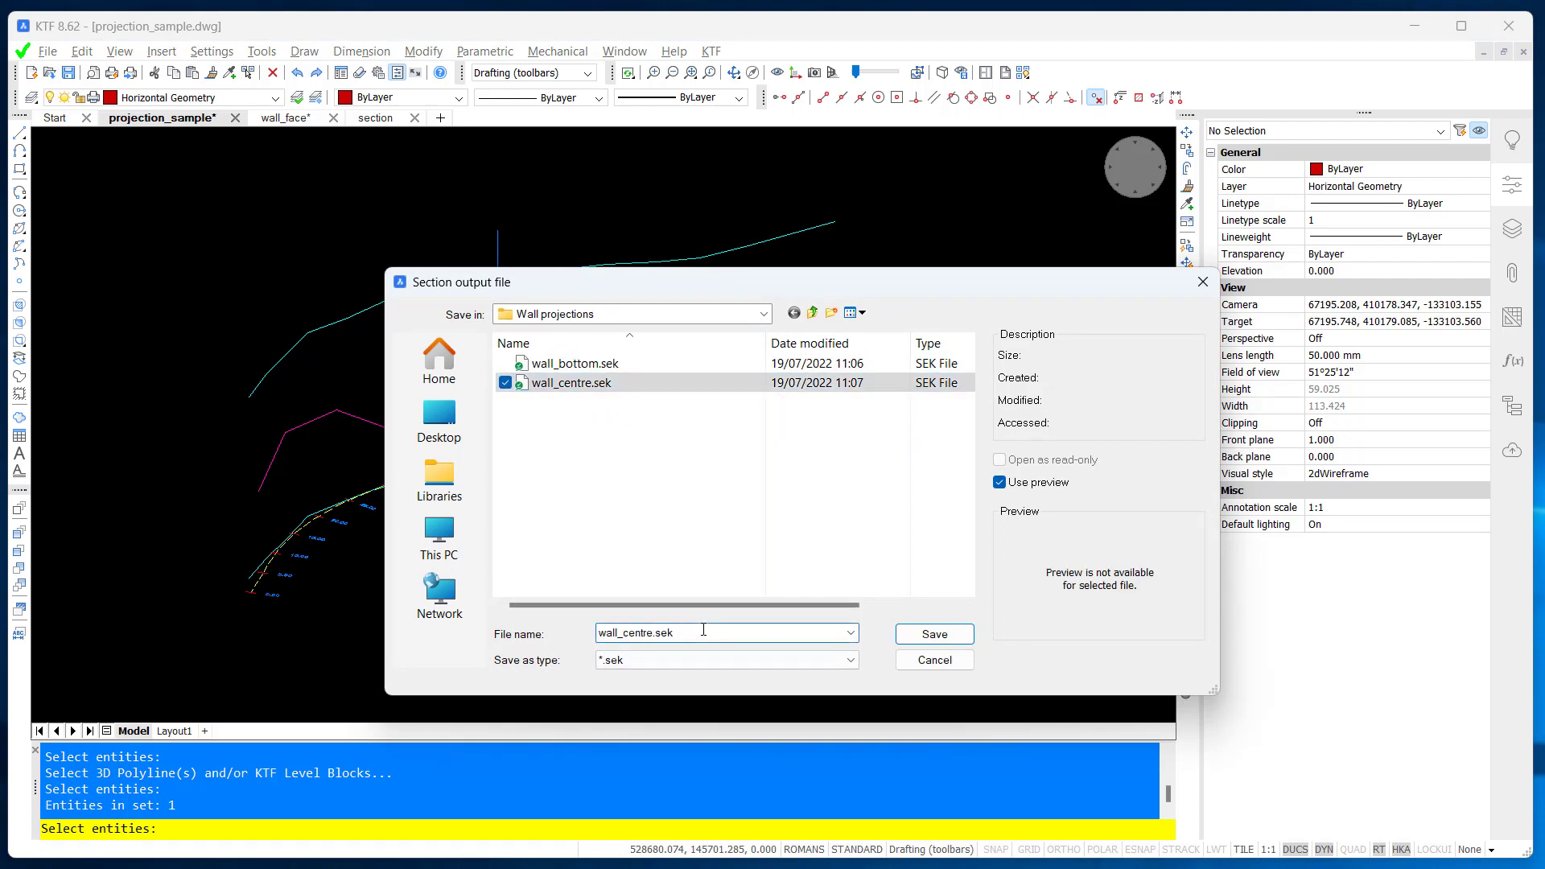
pyautogui.hotkey('shift', 'Left')
pyautogui.hotkey('shift', 'Left')
pyautogui.hotkey('shift', 'Left')
pyautogui.hotkey('shift', 'Left')
pyautogui.hotkey('shift', 'Left')
pyautogui.write('top')
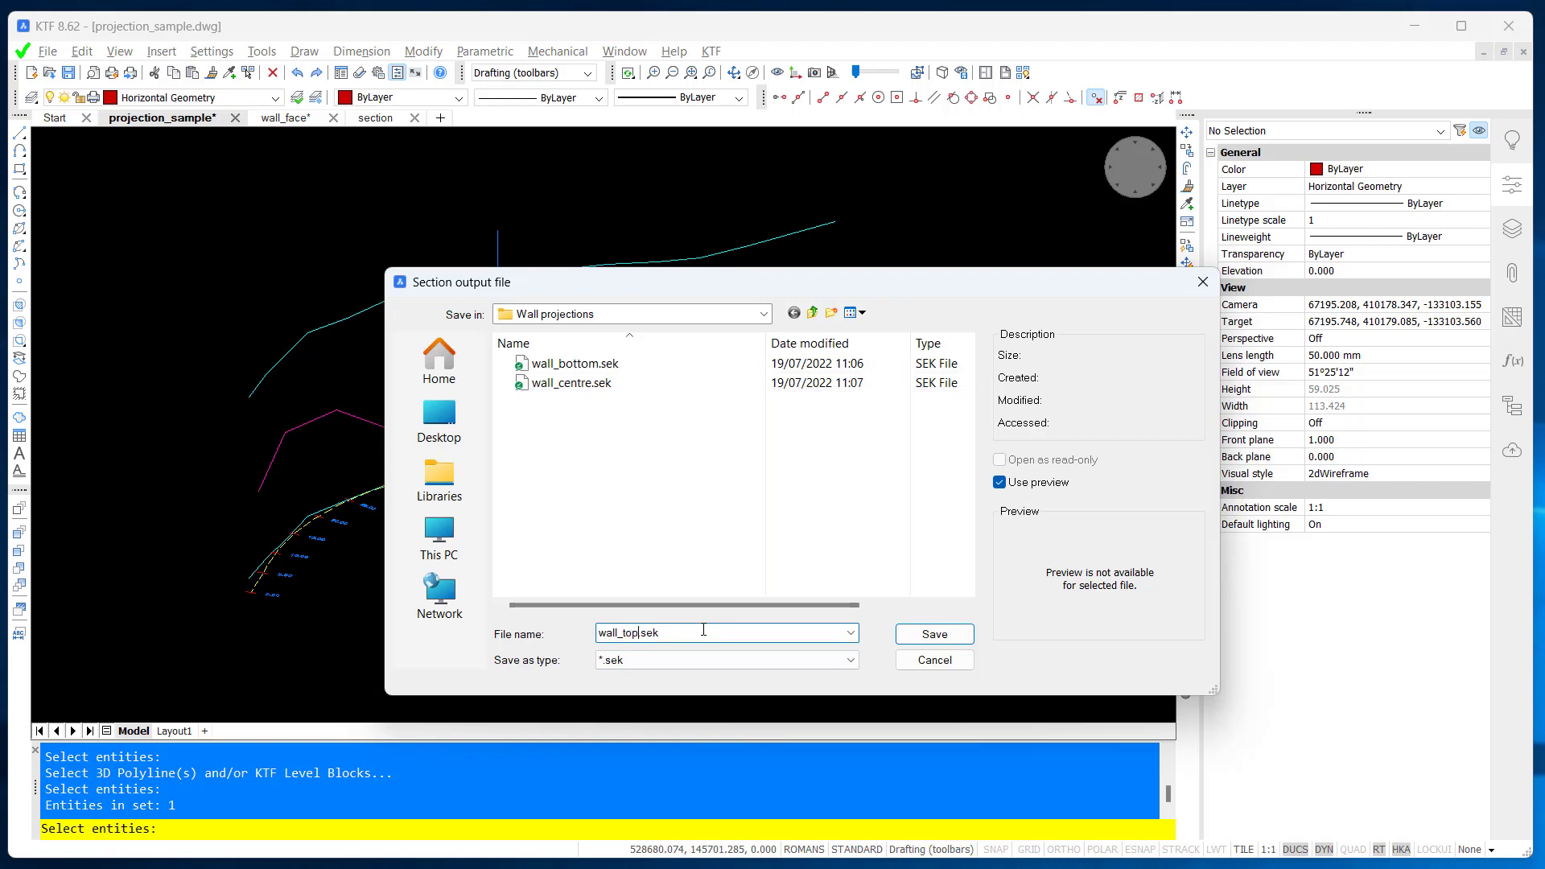
pyautogui.click(935, 634)
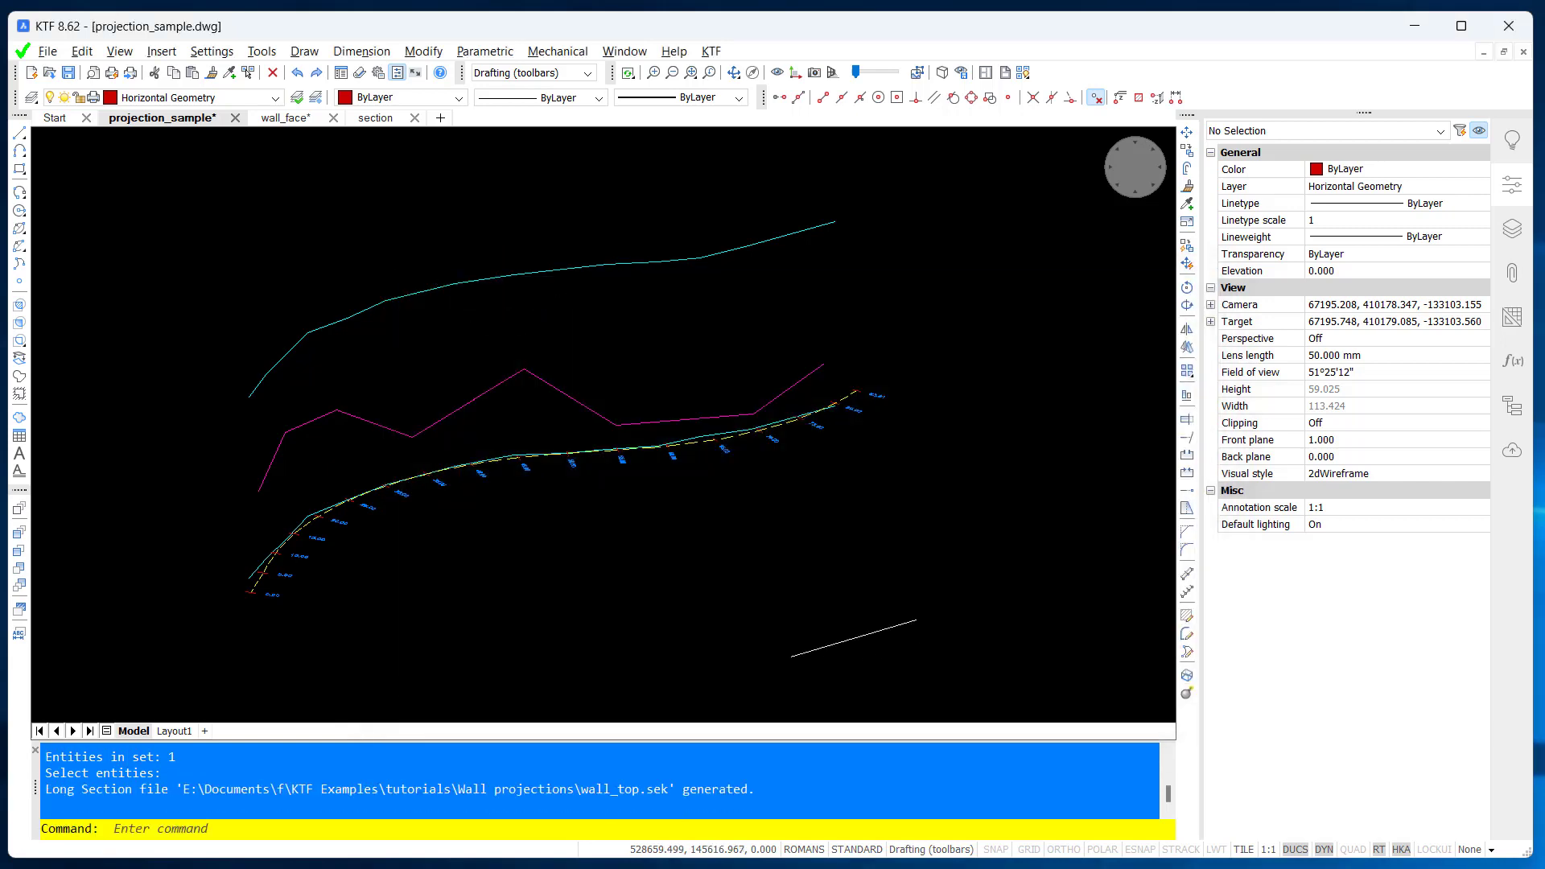
pyautogui.click(255, 590)
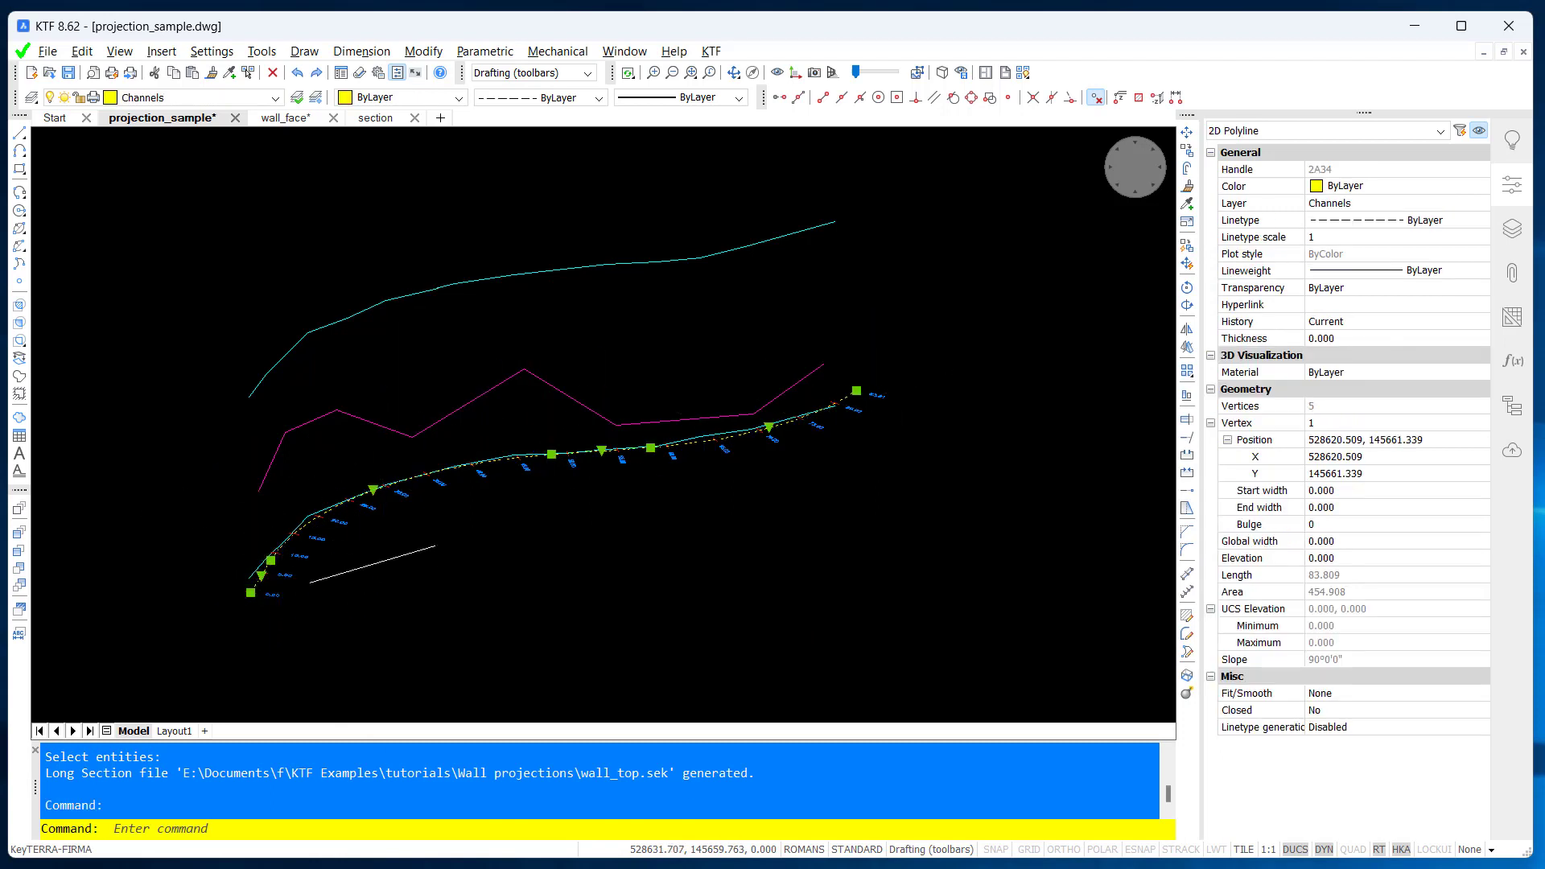
pyautogui.press('Escape')
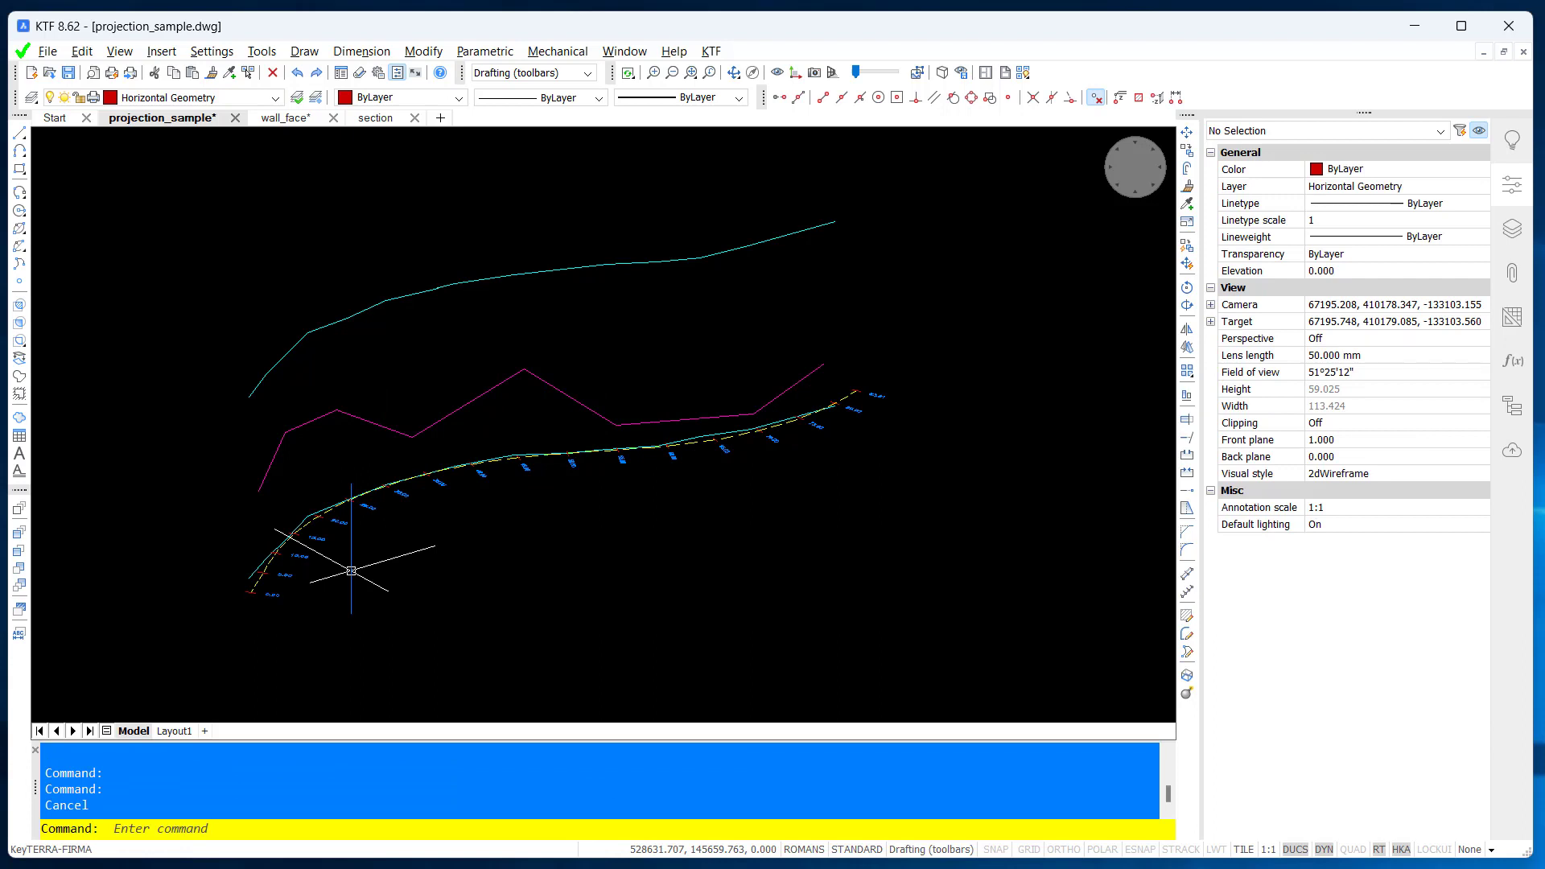
# Step: Switch to the section drawing and start Draw Section with the wall_bottom section file
pyautogui.click(386, 121)
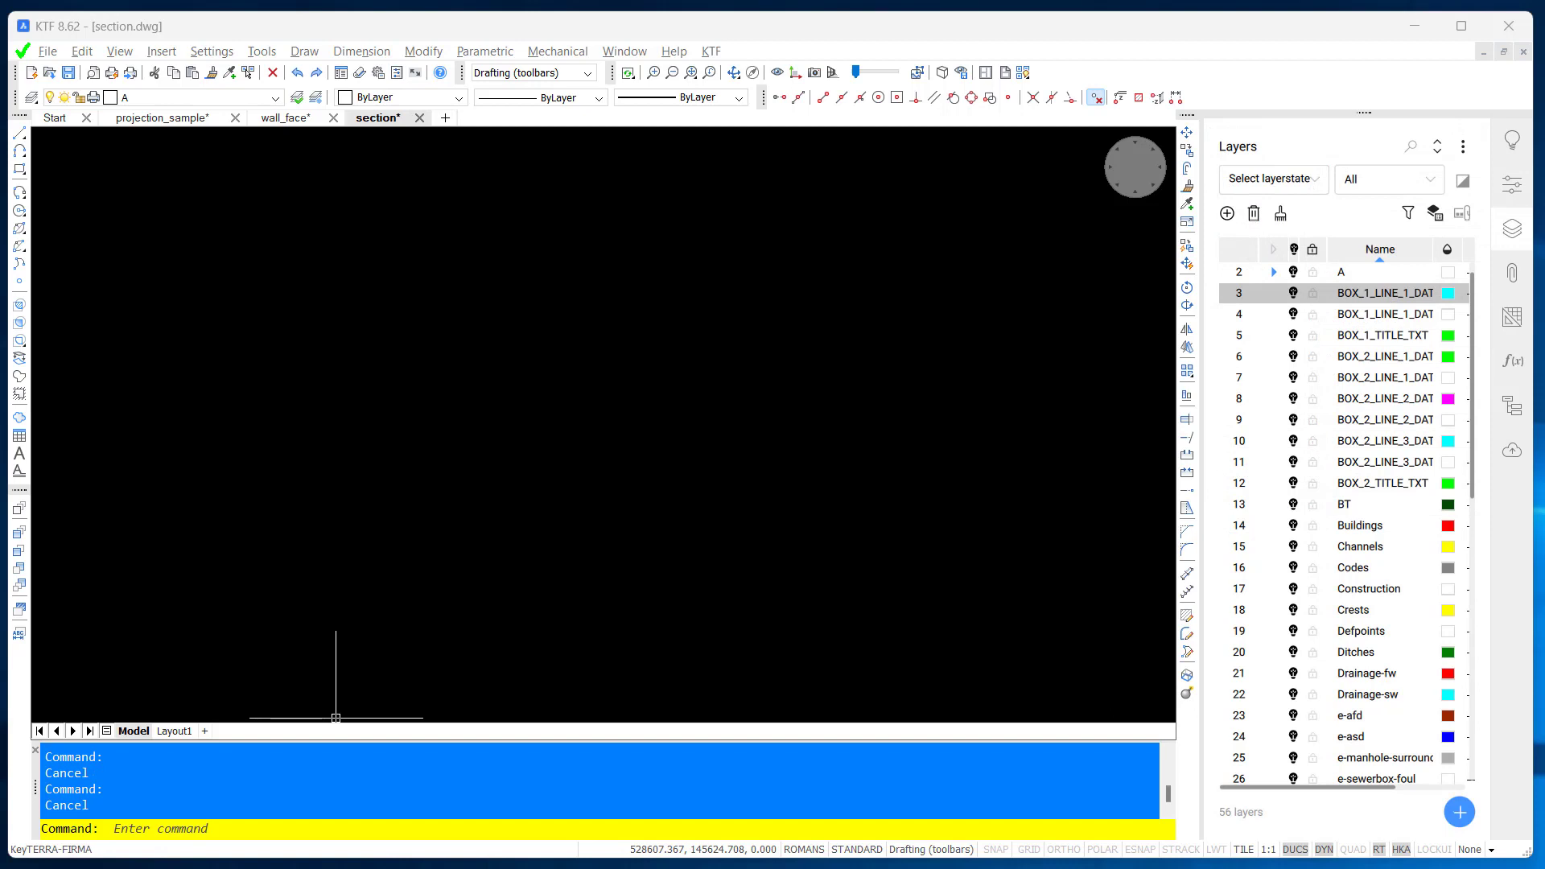
pyautogui.click(710, 51)
pyautogui.moveTo(801, 247)
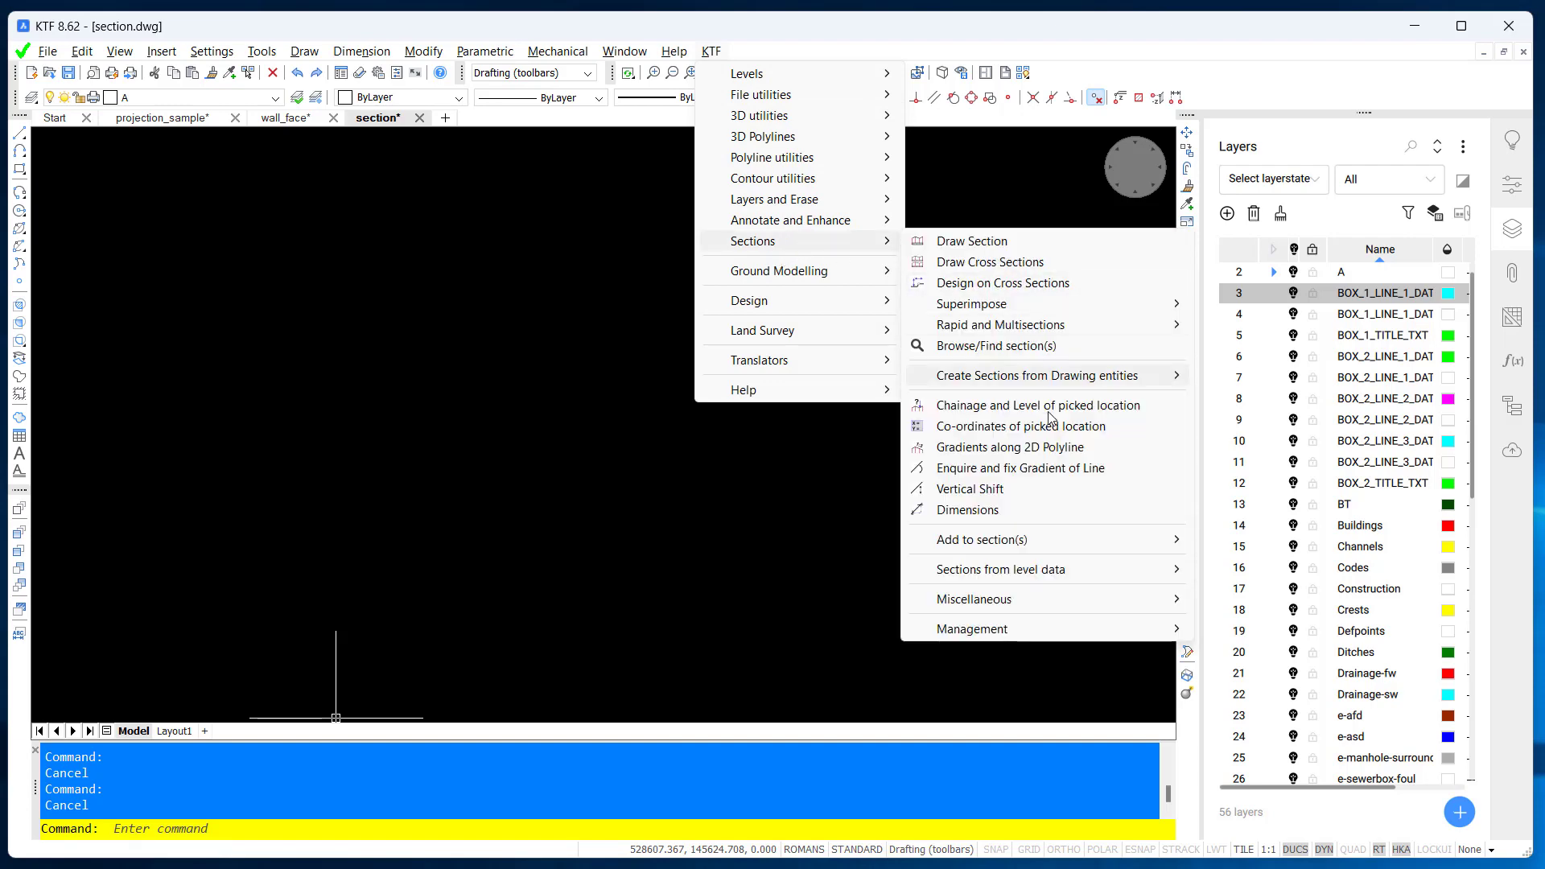
pyautogui.click(1026, 243)
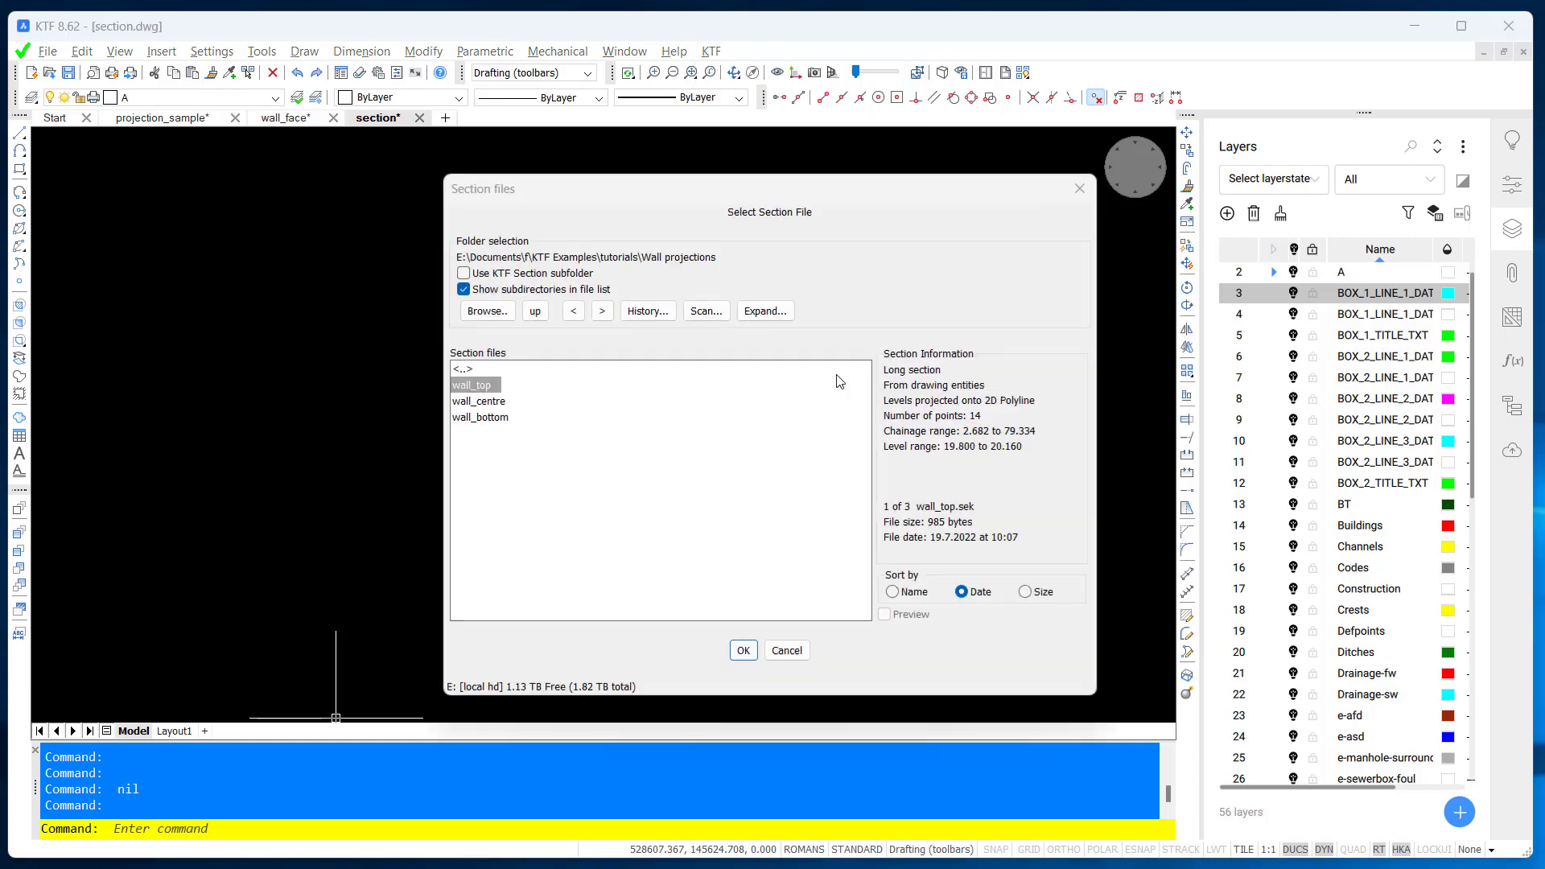
pyautogui.click(502, 419)
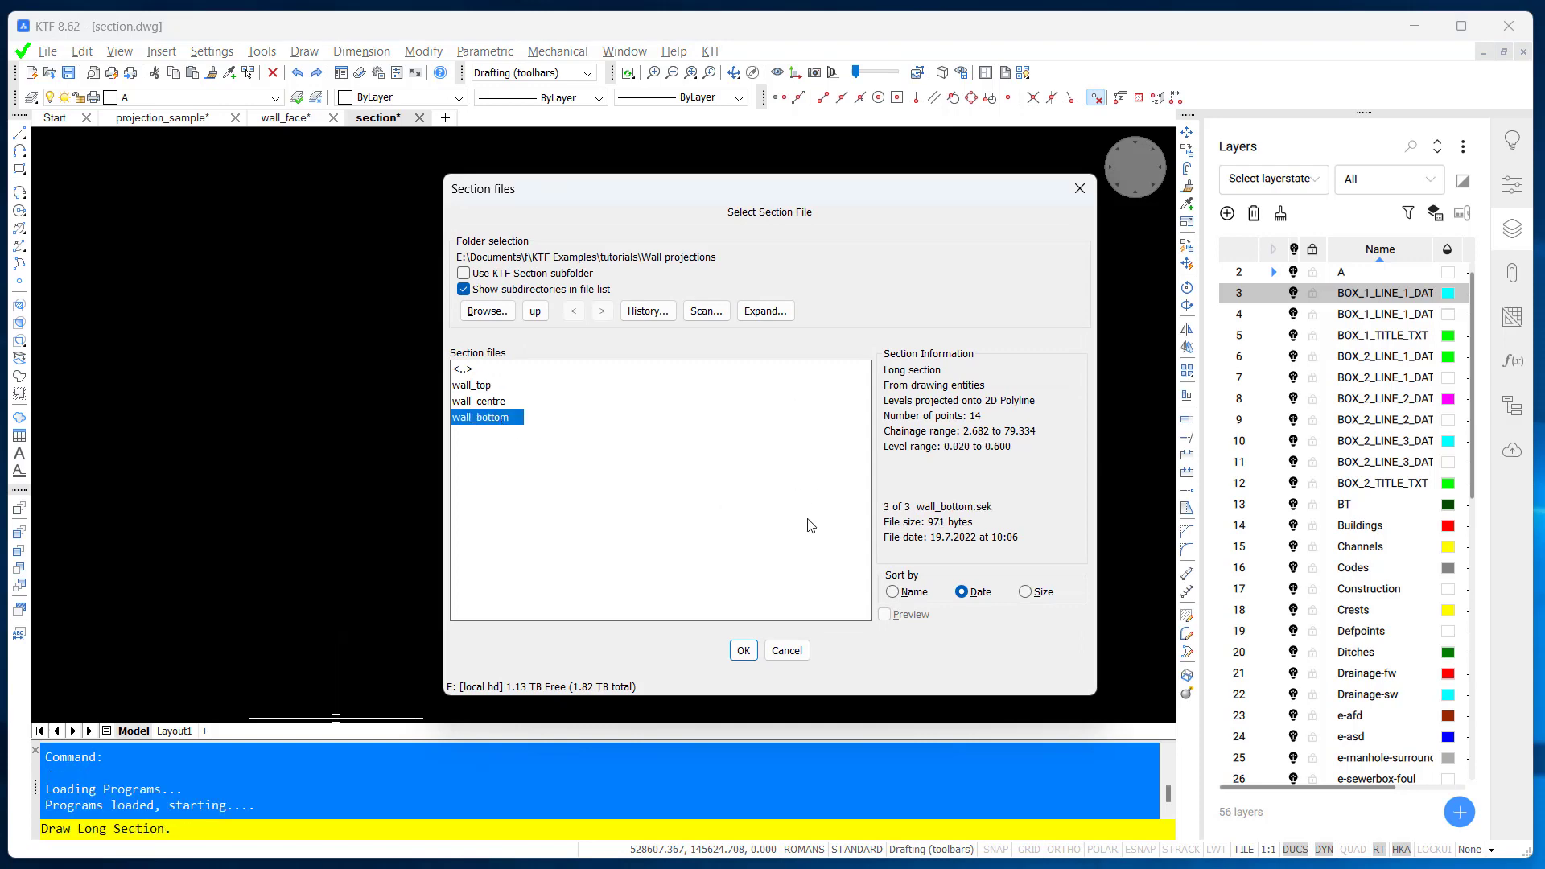
pyautogui.click(744, 651)
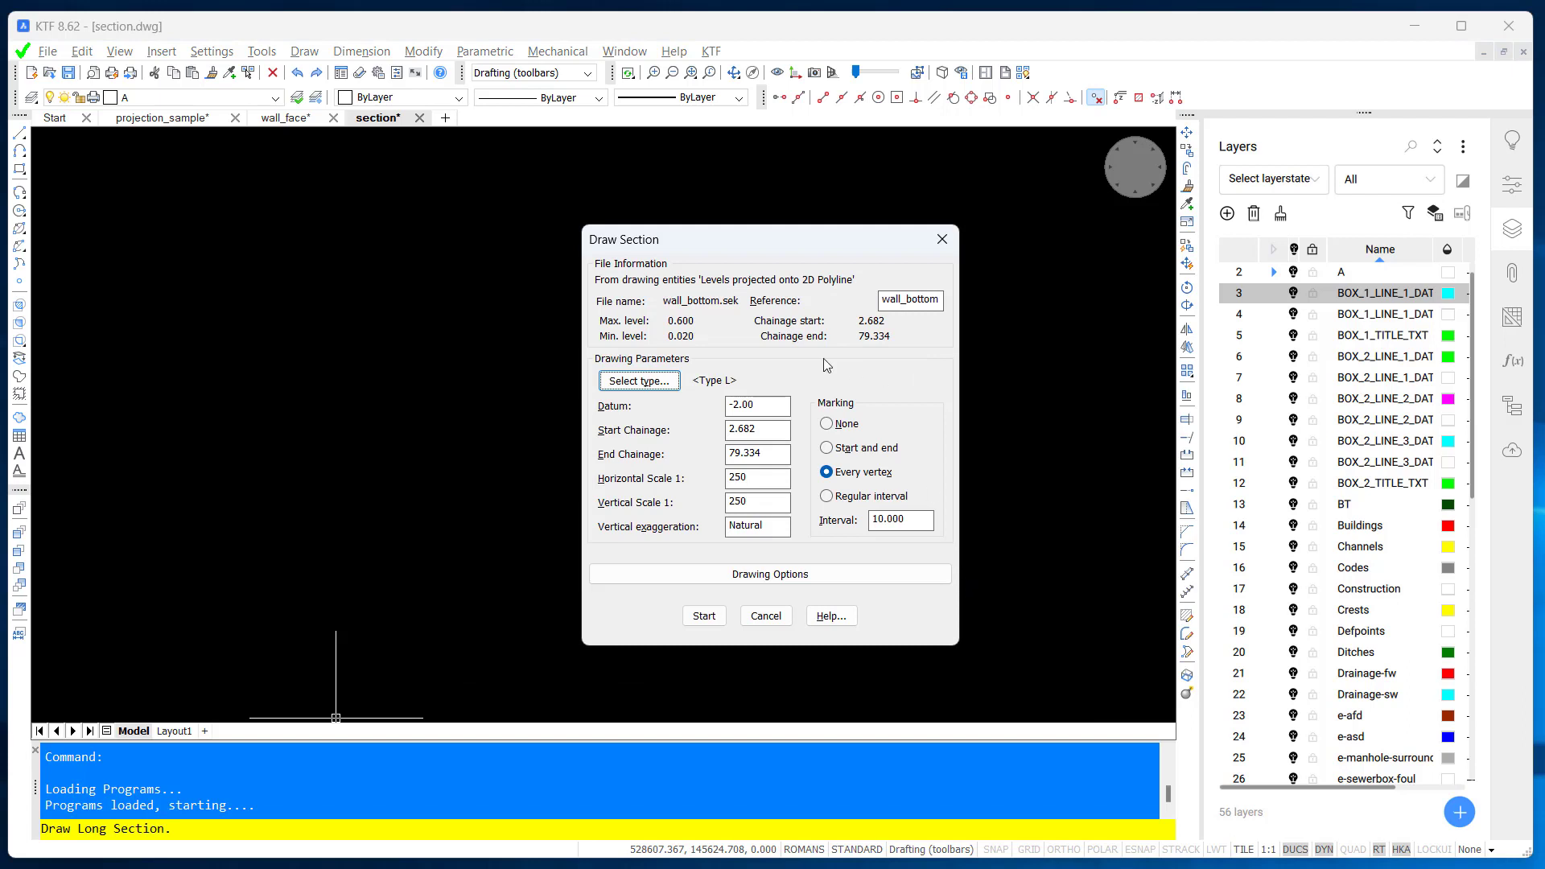
# Step: Review the Type L section type's preview and the line titles of both data boxes, and accept the setup
pyautogui.click(665, 382)
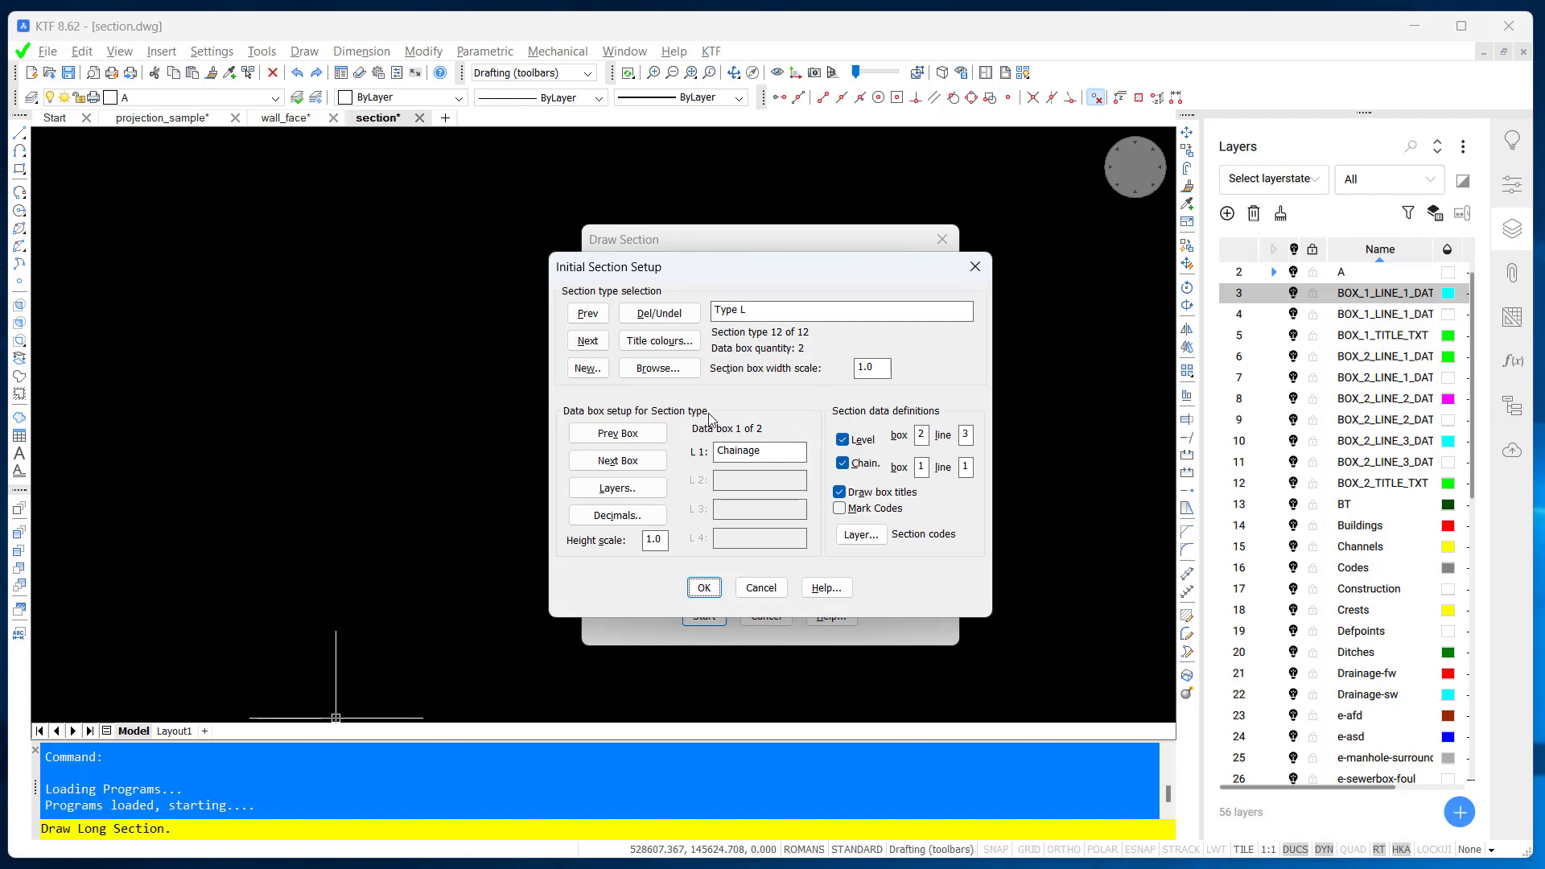
pyautogui.click(657, 368)
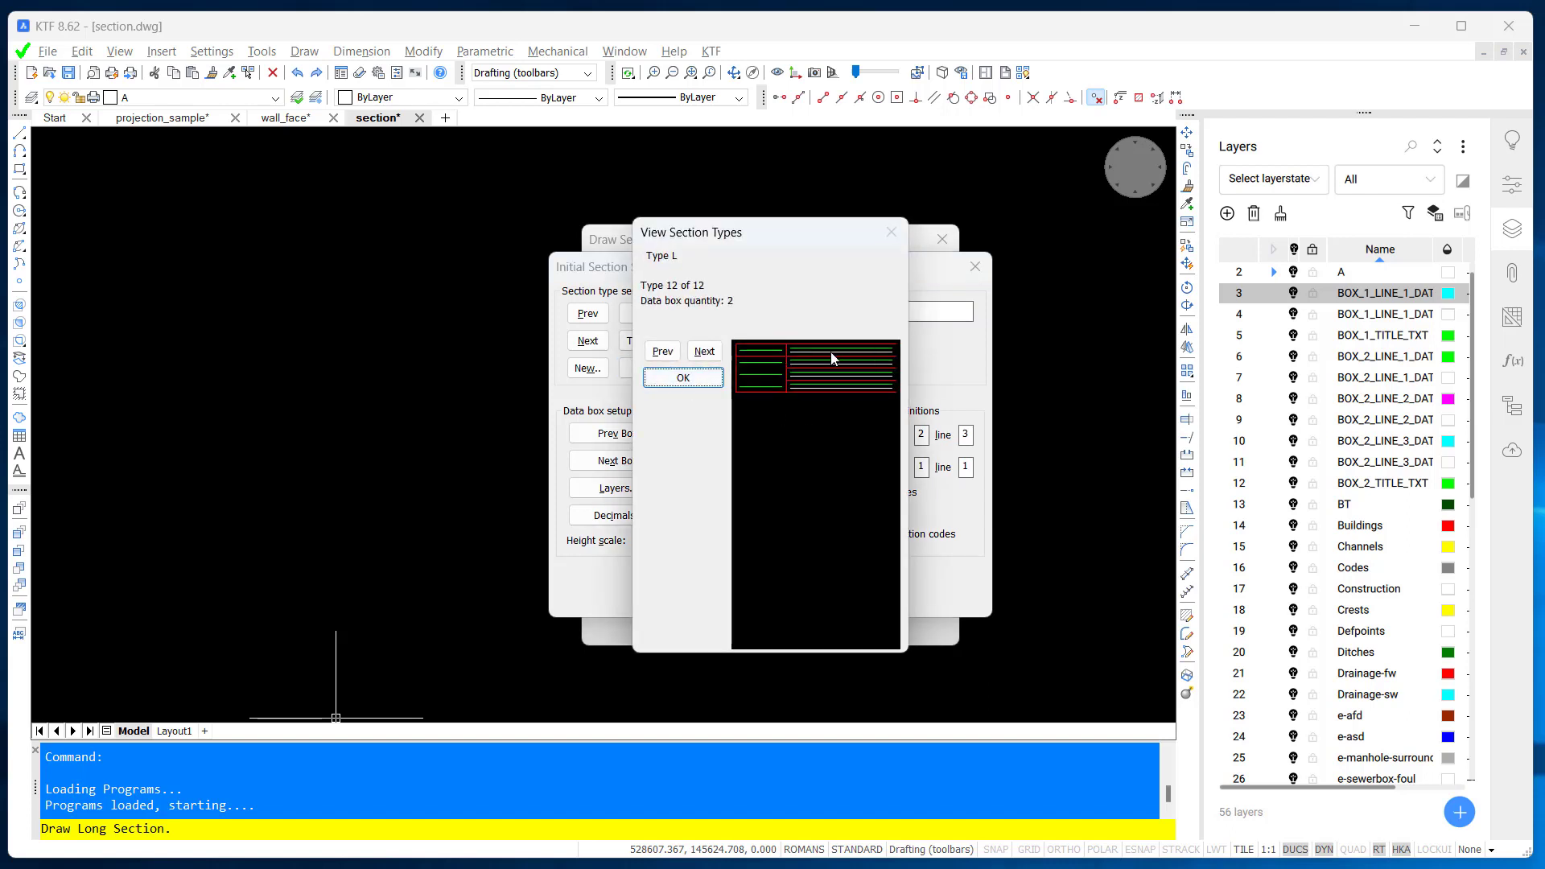
pyautogui.click(707, 378)
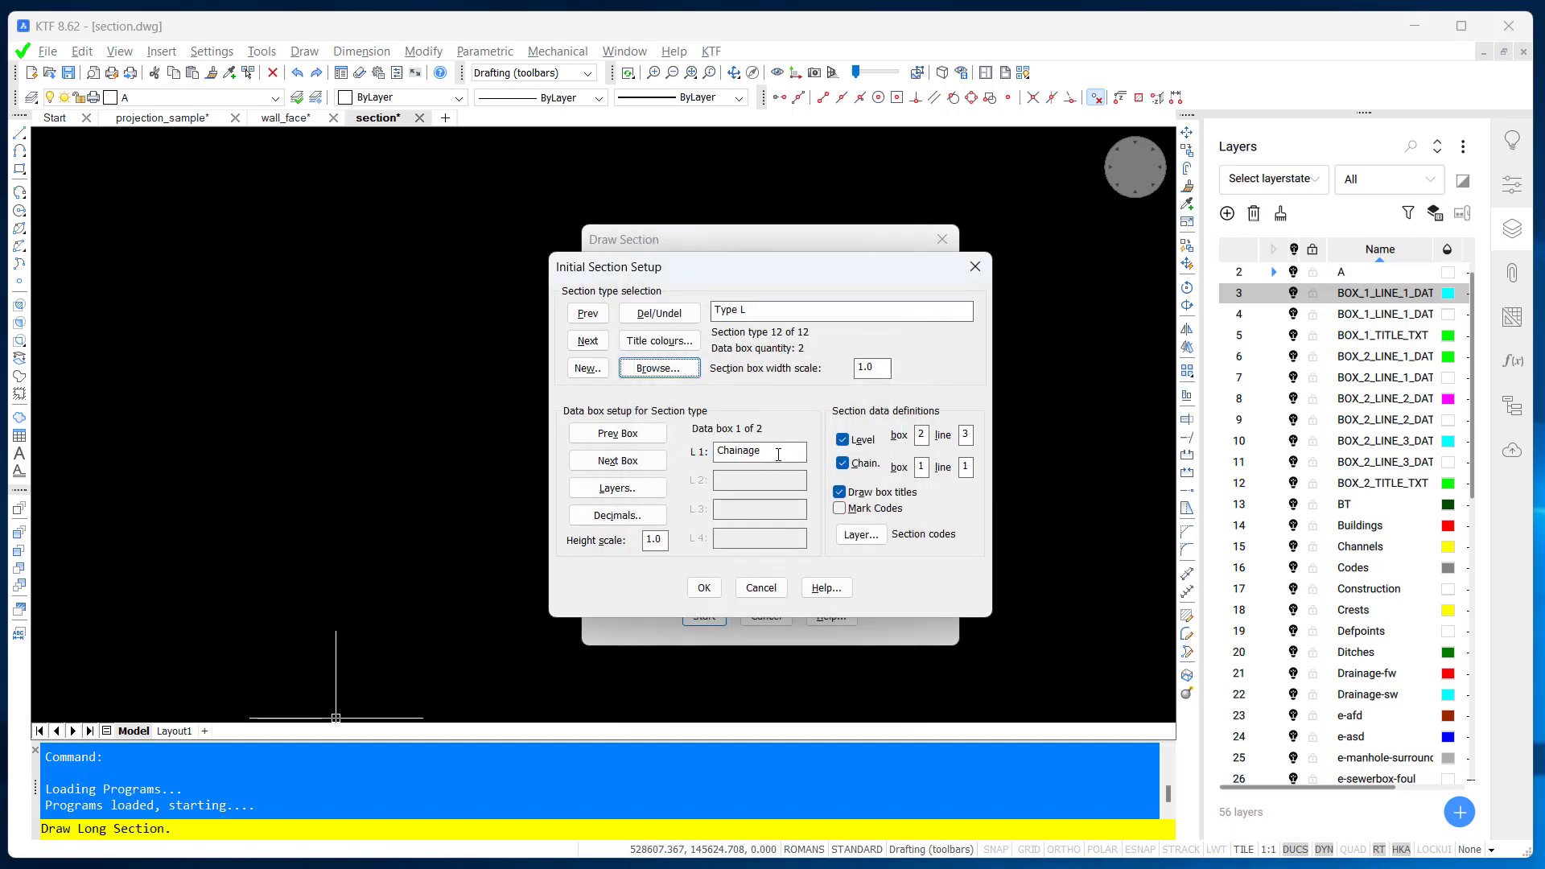
pyautogui.click(618, 461)
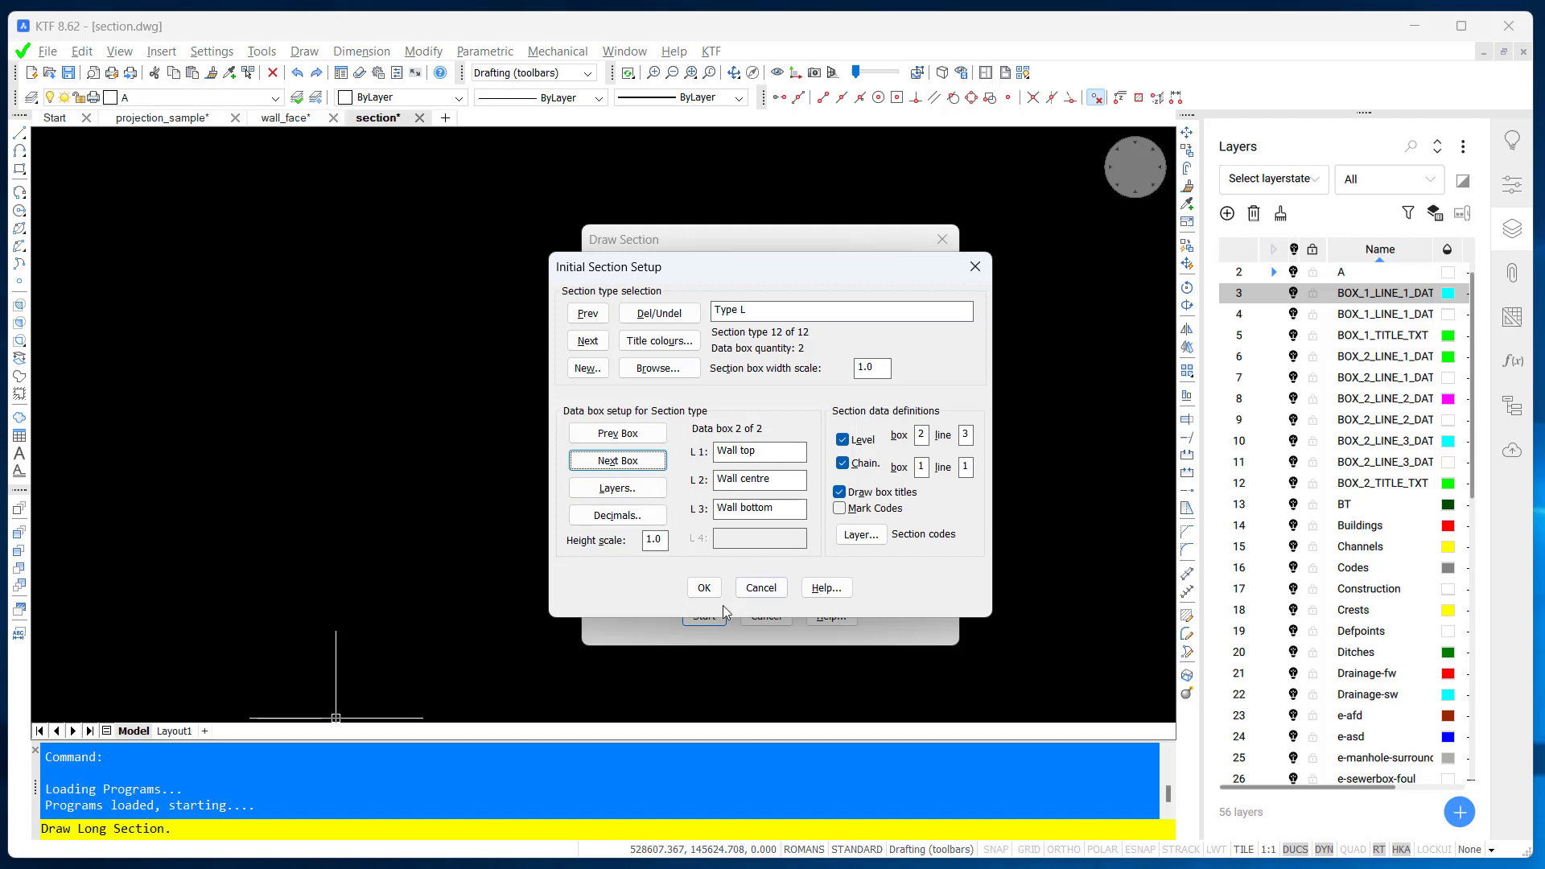
pyautogui.click(705, 588)
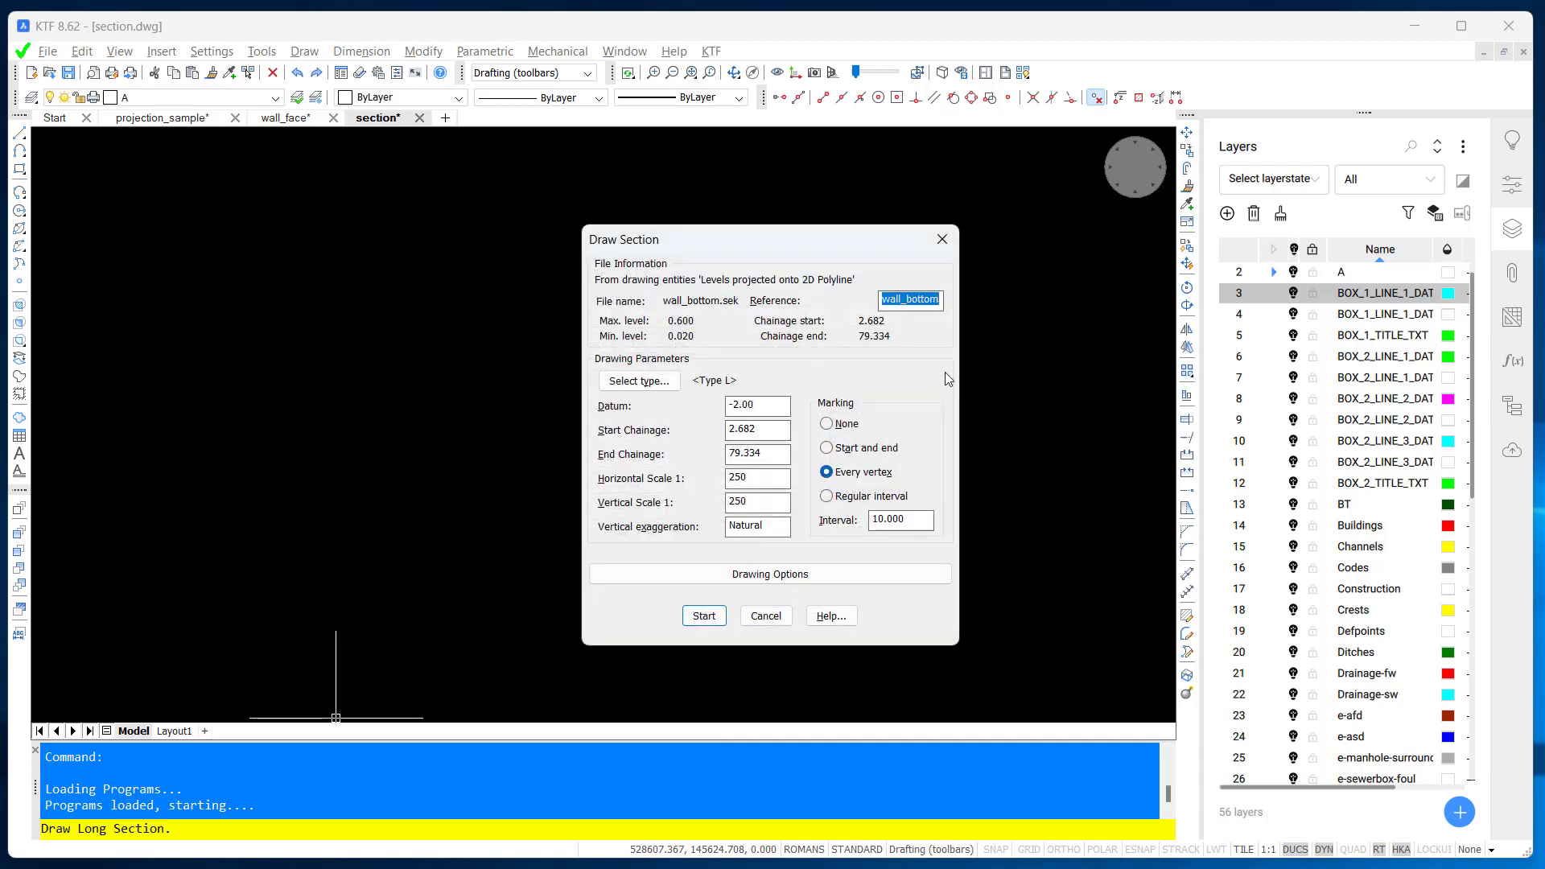
# Step: Draw the wall_bottom section with the reference "The Wall" and start chainage 0, placing it in the lower part of the empty drawing
pyautogui.write('The Wall')
pyautogui.click(770, 435)
pyautogui.hotkey('ctrl', 'a')
pyautogui.write('0')
pyautogui.press('Return')
pyautogui.click(704, 616)
pyautogui.click(375, 552)
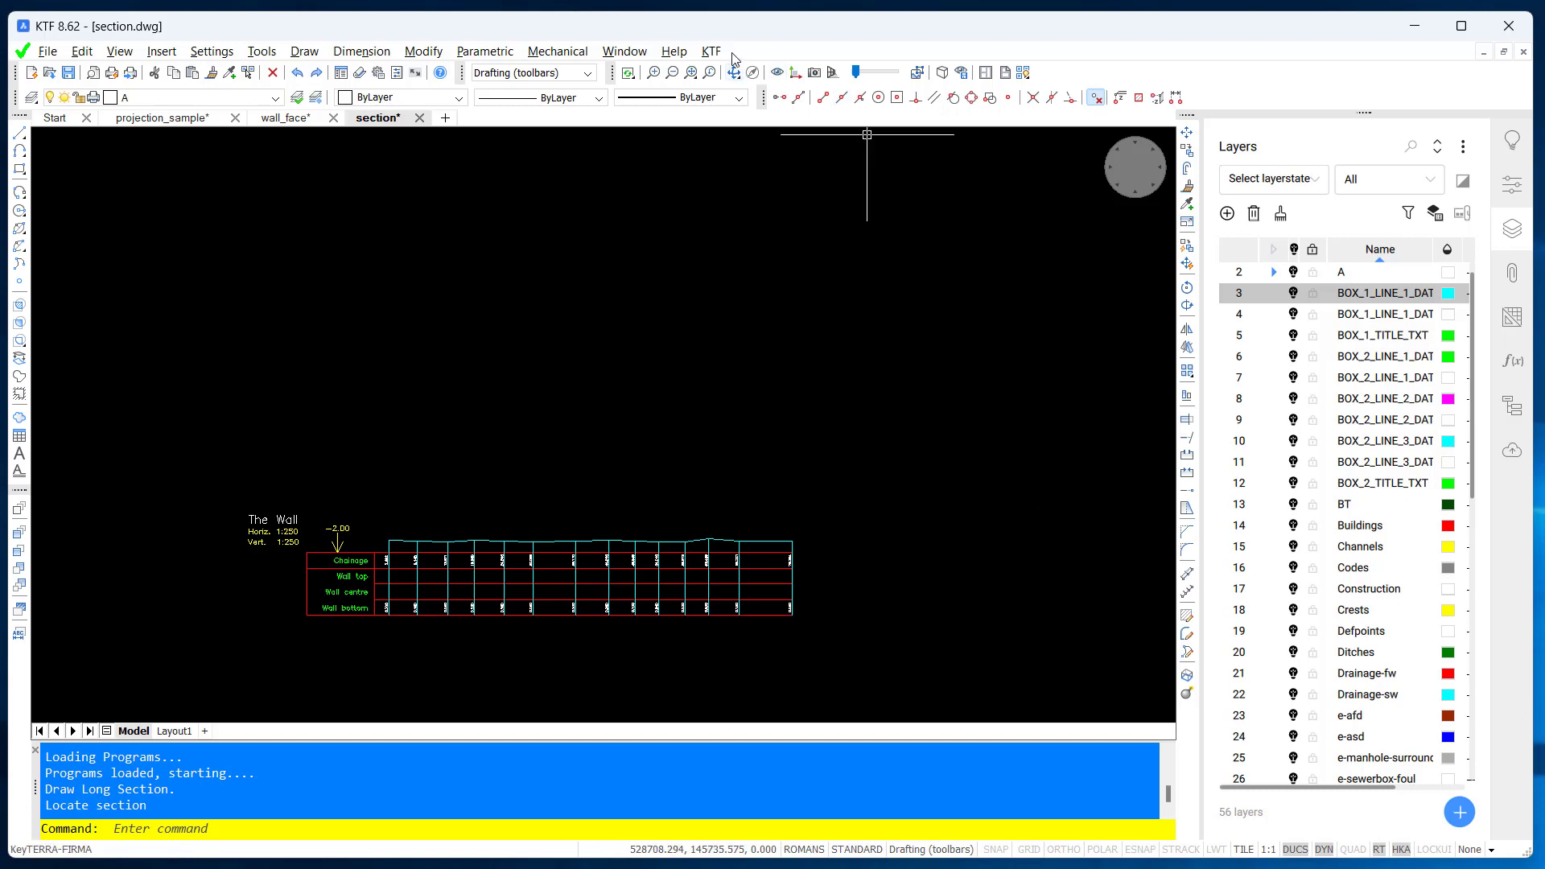
# Step: Start superimposing a section on The Wall section by its datum line, choosing wall_centre as the section file
pyautogui.click(711, 51)
pyautogui.moveTo(851, 243)
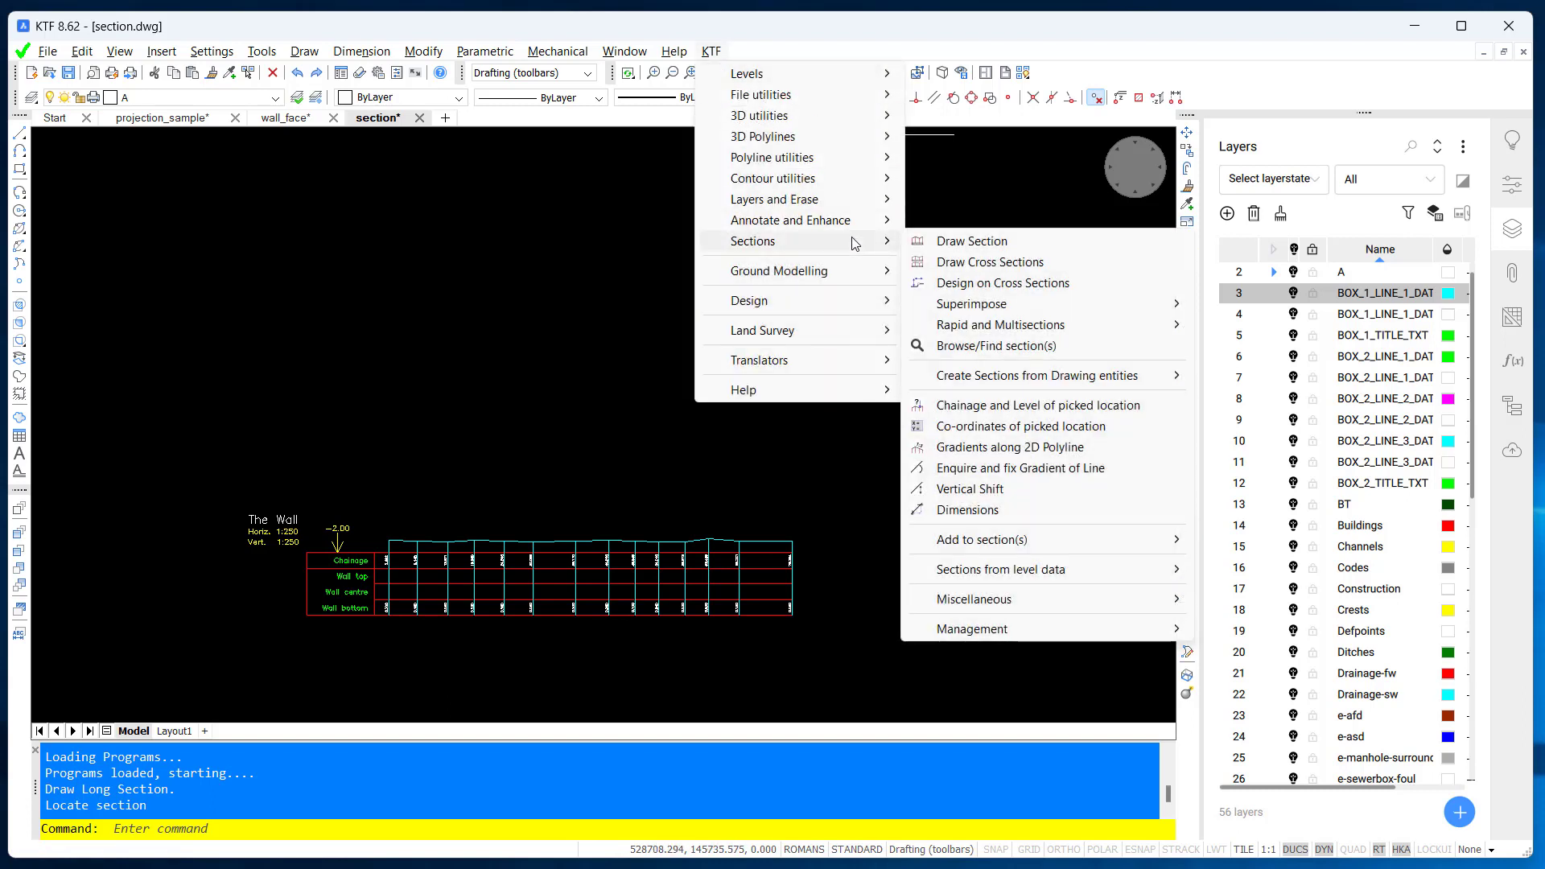
pyautogui.moveTo(1056, 313)
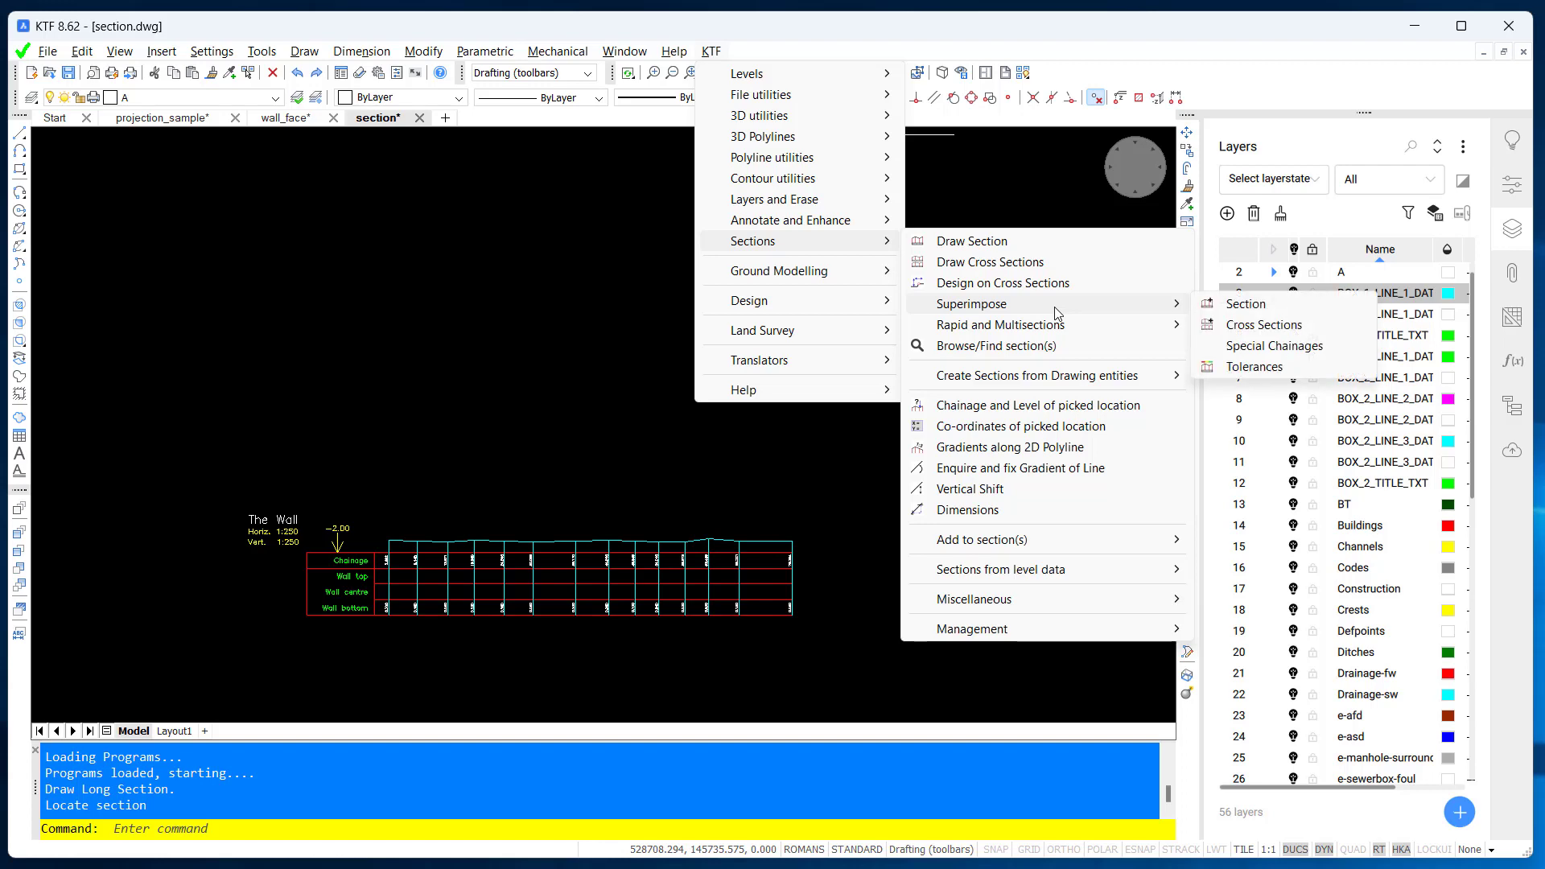
pyautogui.click(1247, 305)
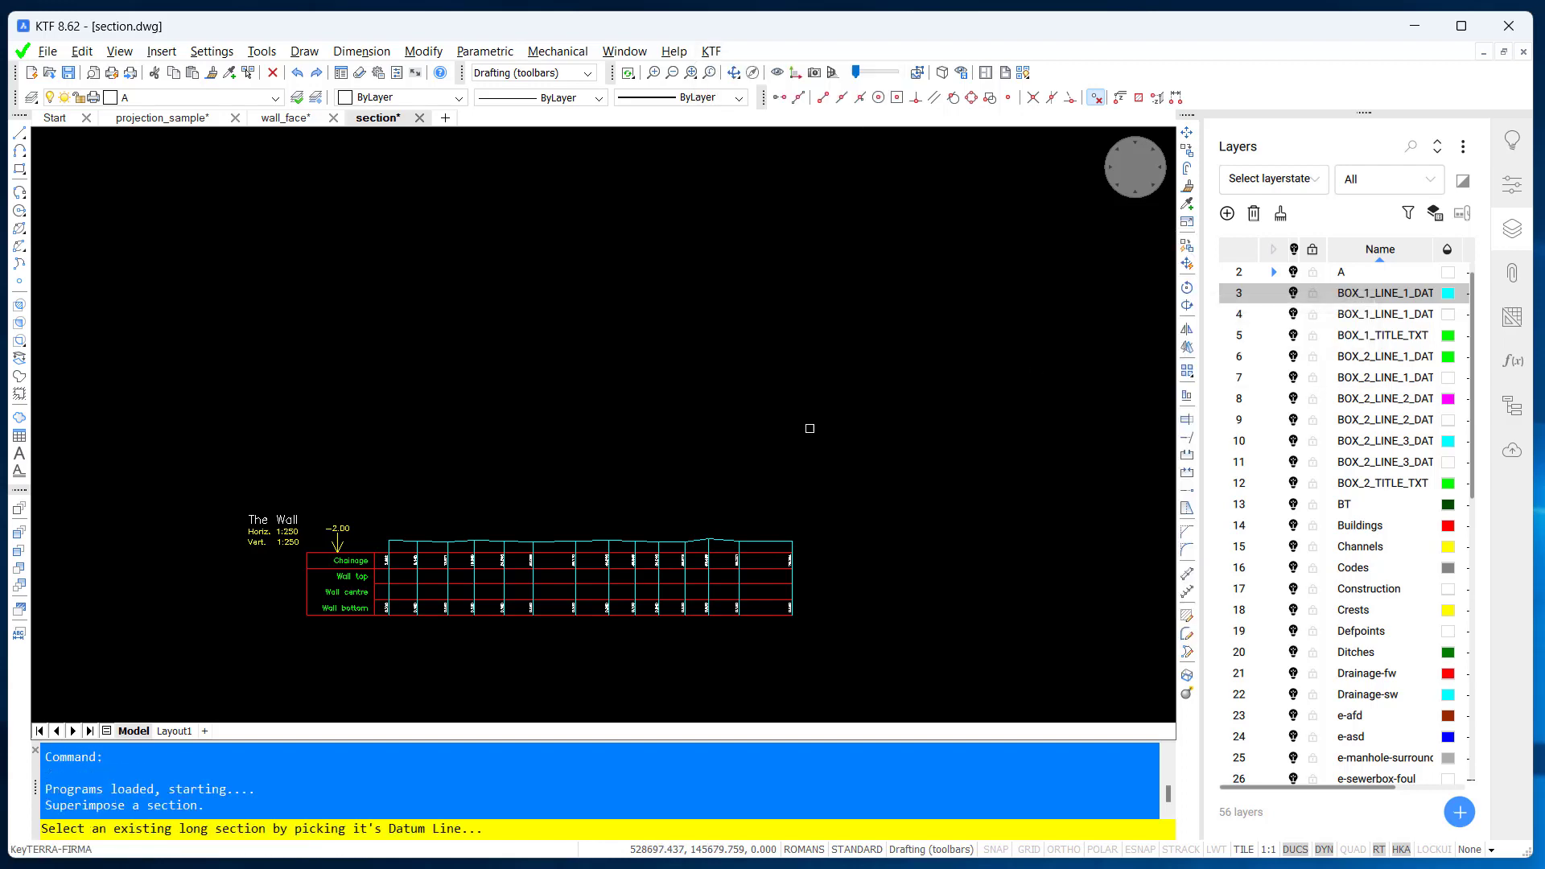
pyautogui.click(553, 553)
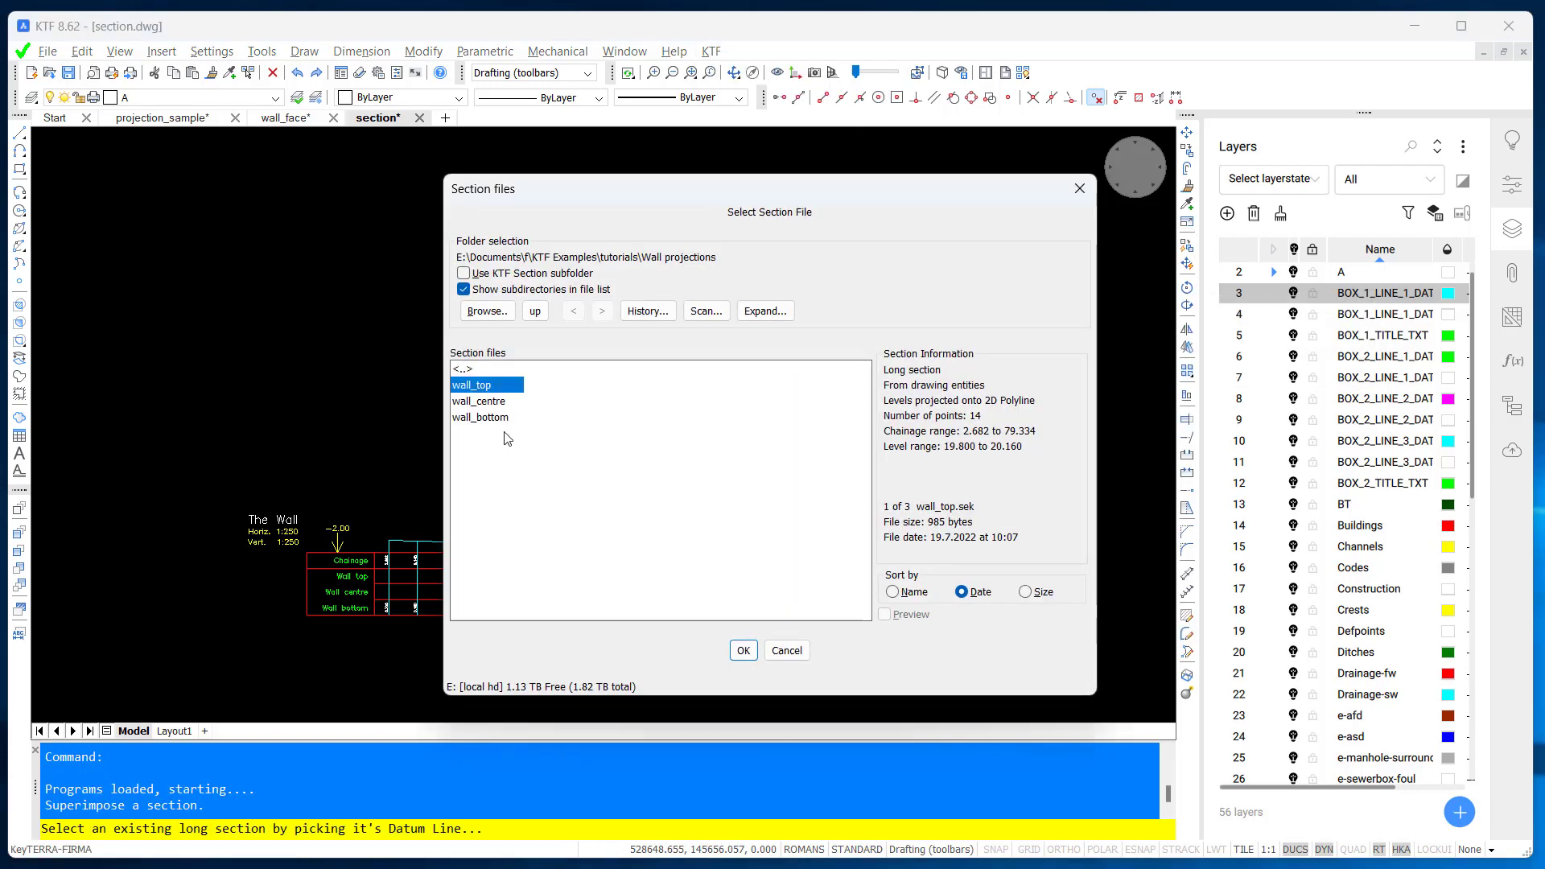
pyautogui.click(501, 401)
pyautogui.click(744, 650)
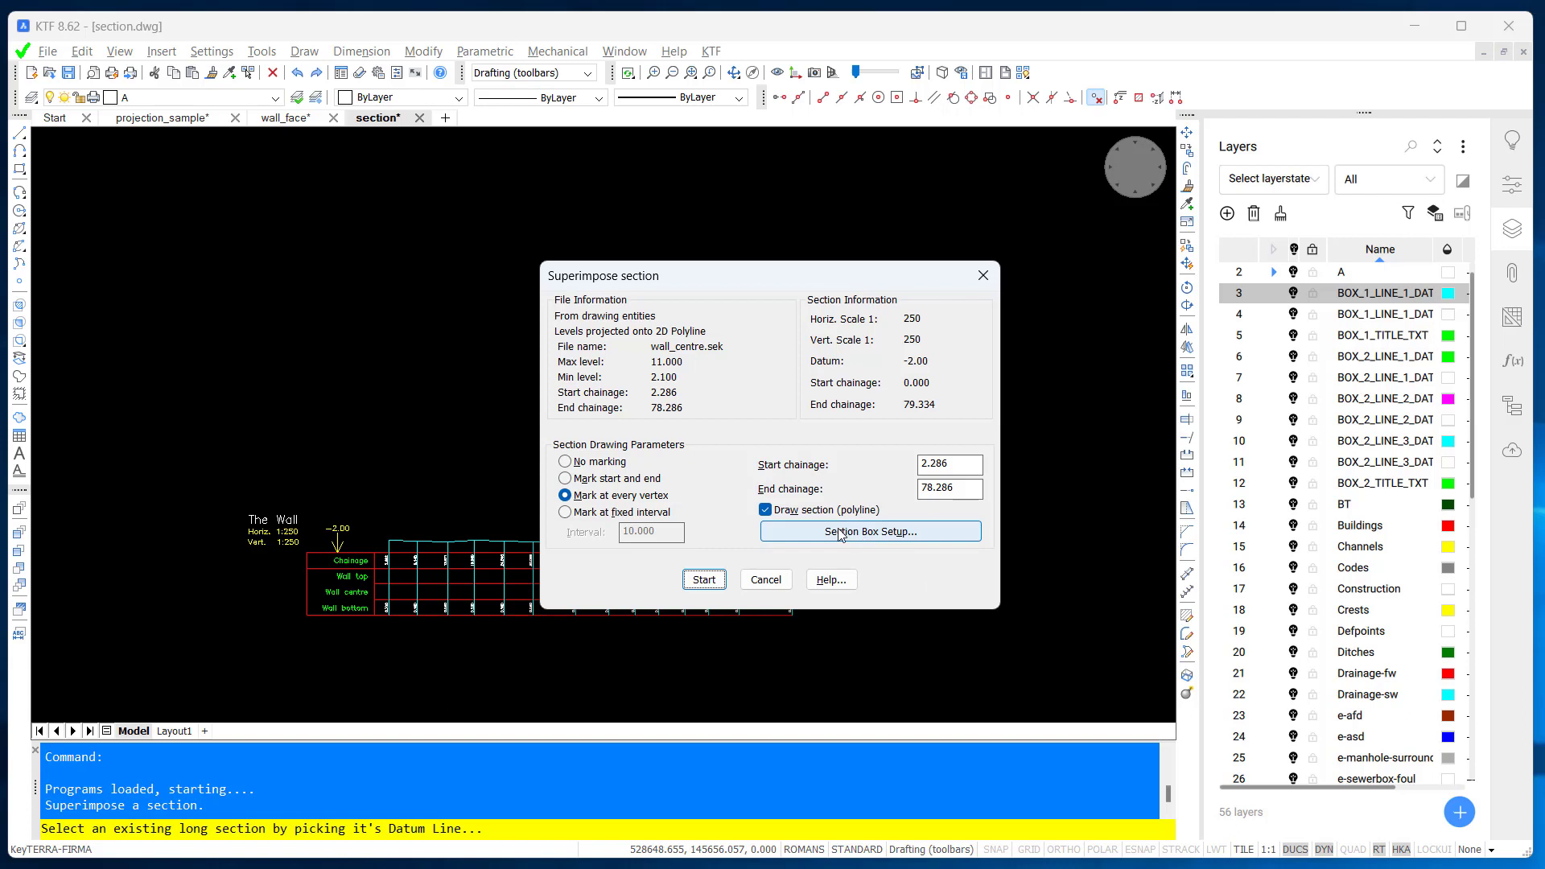
# Step: Assign the wall_centre levels to data box 2, line 2, and draw the superimposed section
pyautogui.click(840, 533)
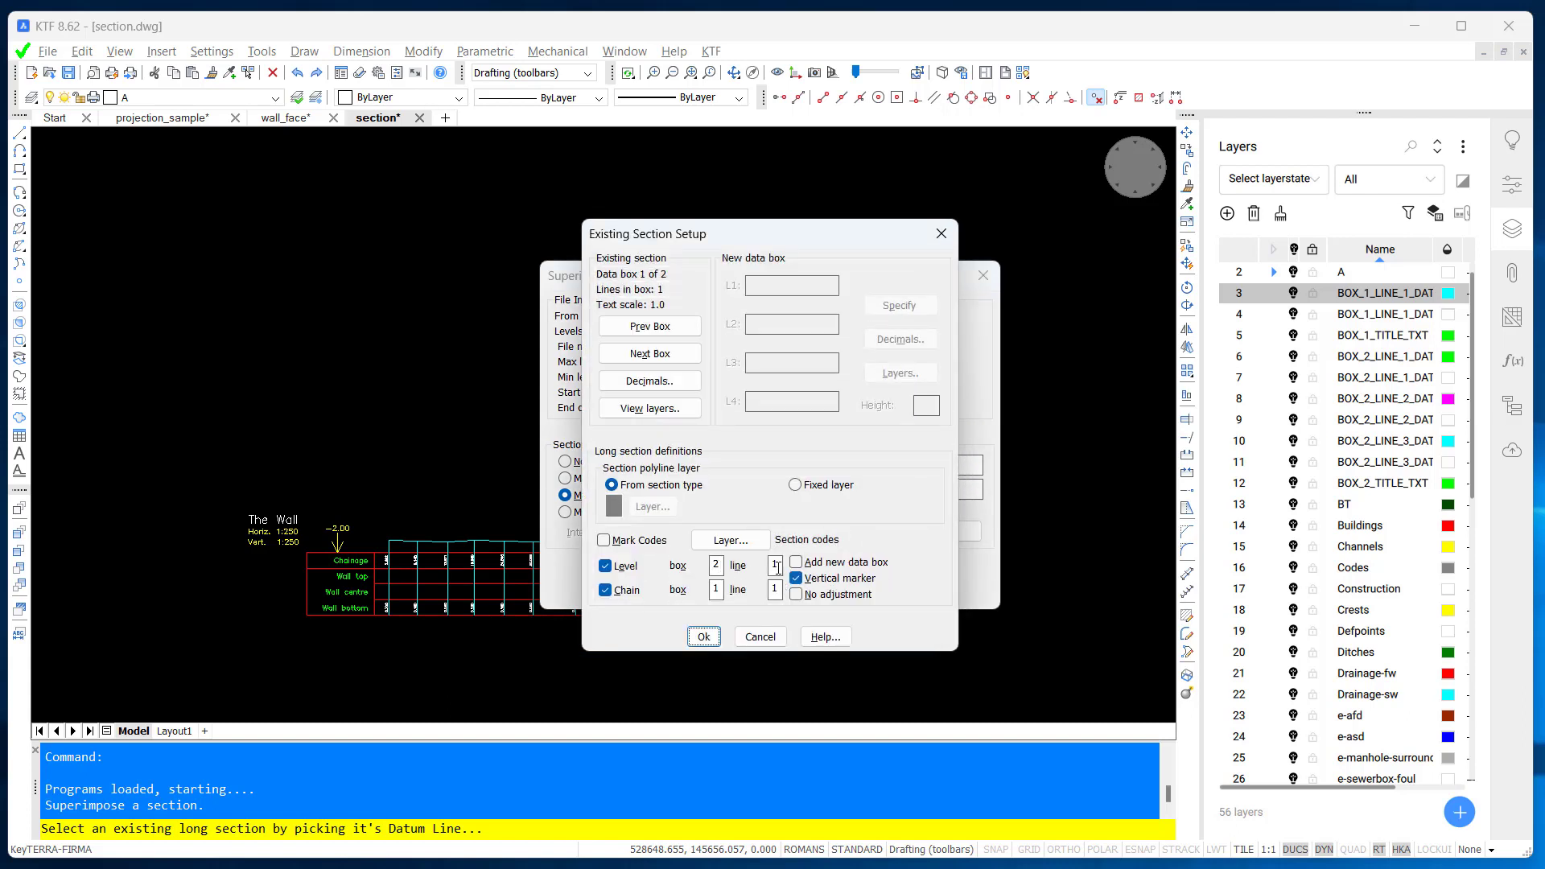
pyautogui.doubleClick(777, 565)
pyautogui.write('2')
pyautogui.click(705, 637)
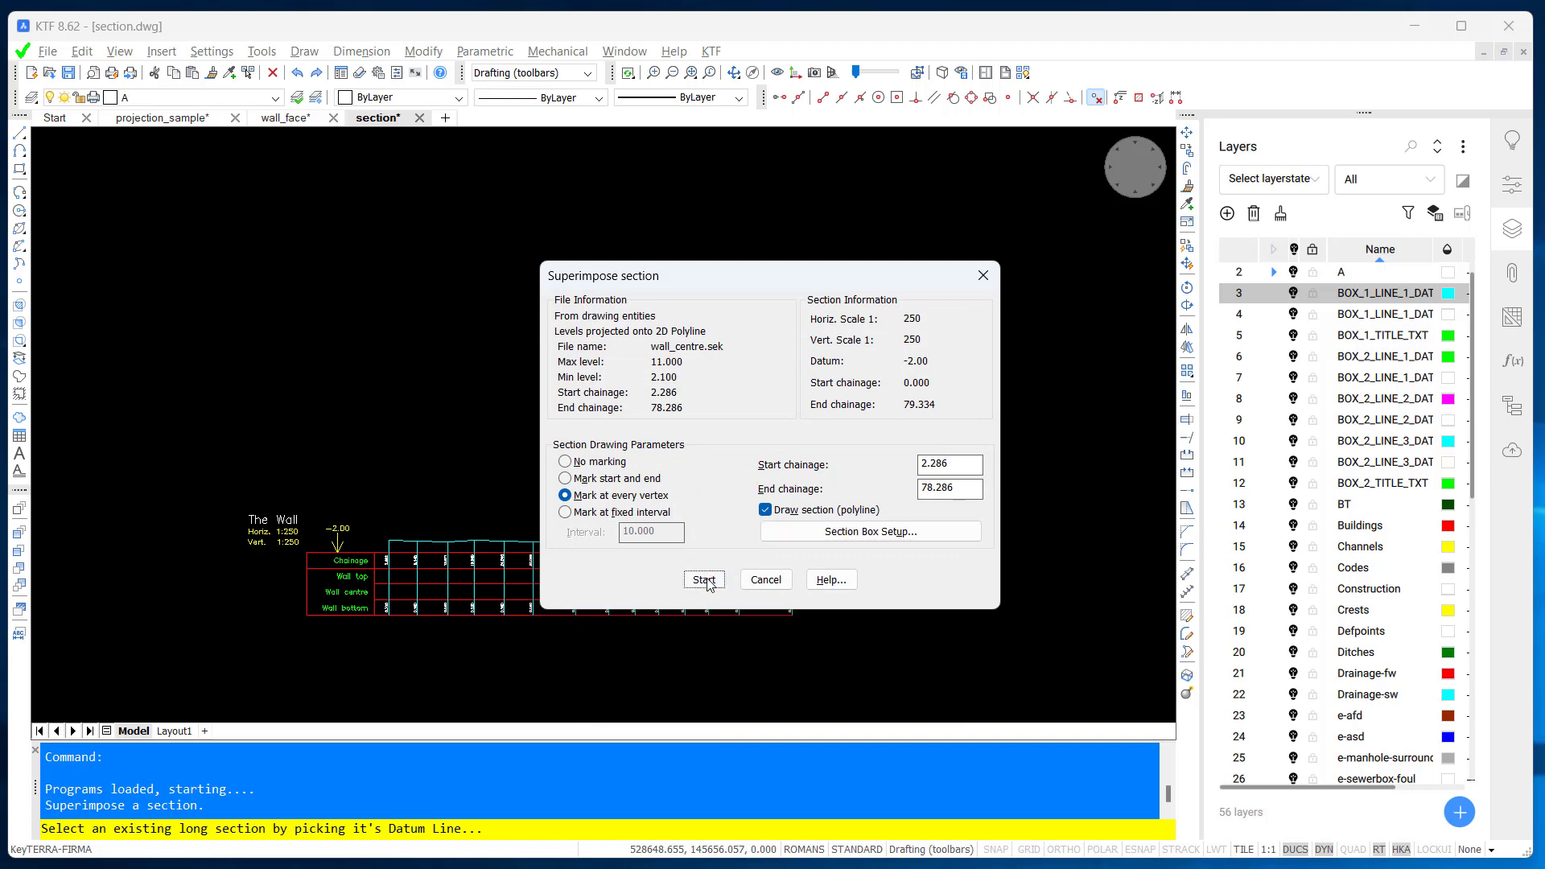
pyautogui.click(705, 580)
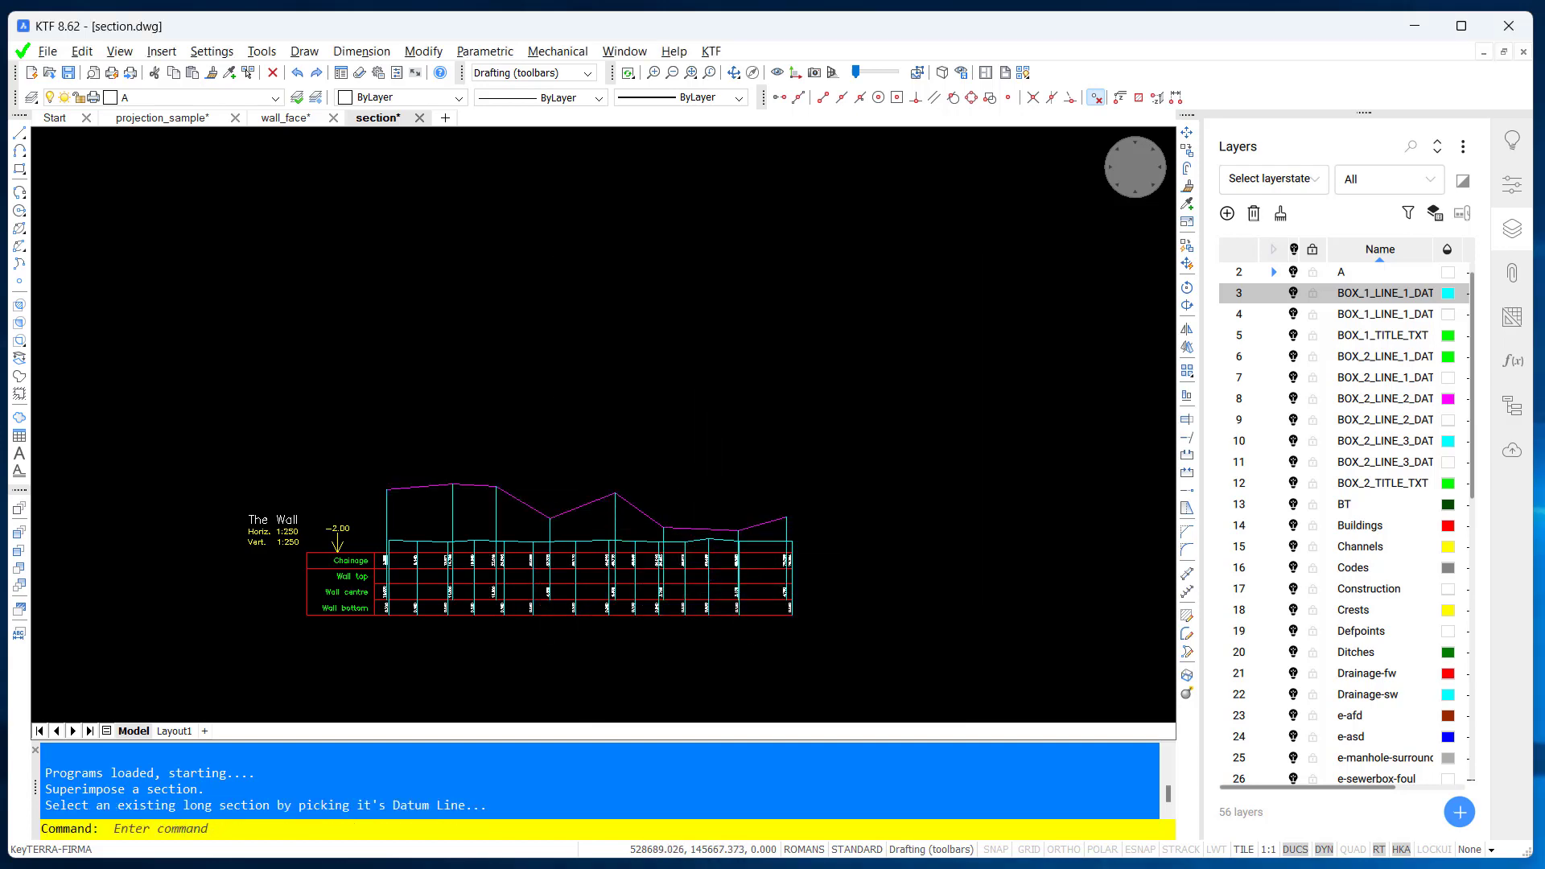
# Step: Superimpose wall_top on the same section's datum line, with its levels assigned to data box 2, line 1
pyautogui.press('Return')
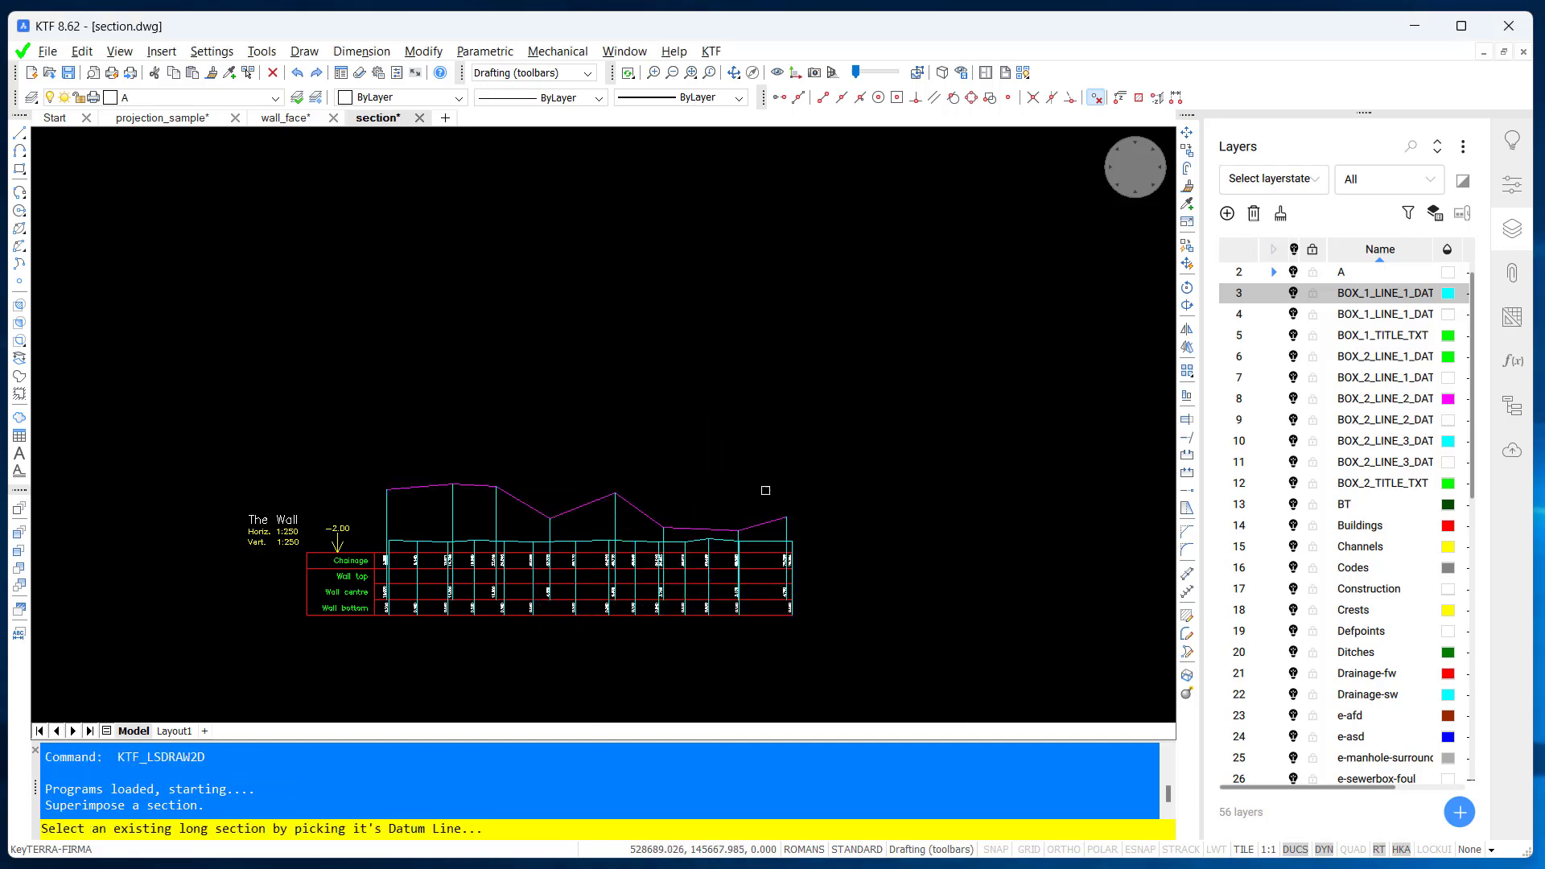
pyautogui.click(565, 554)
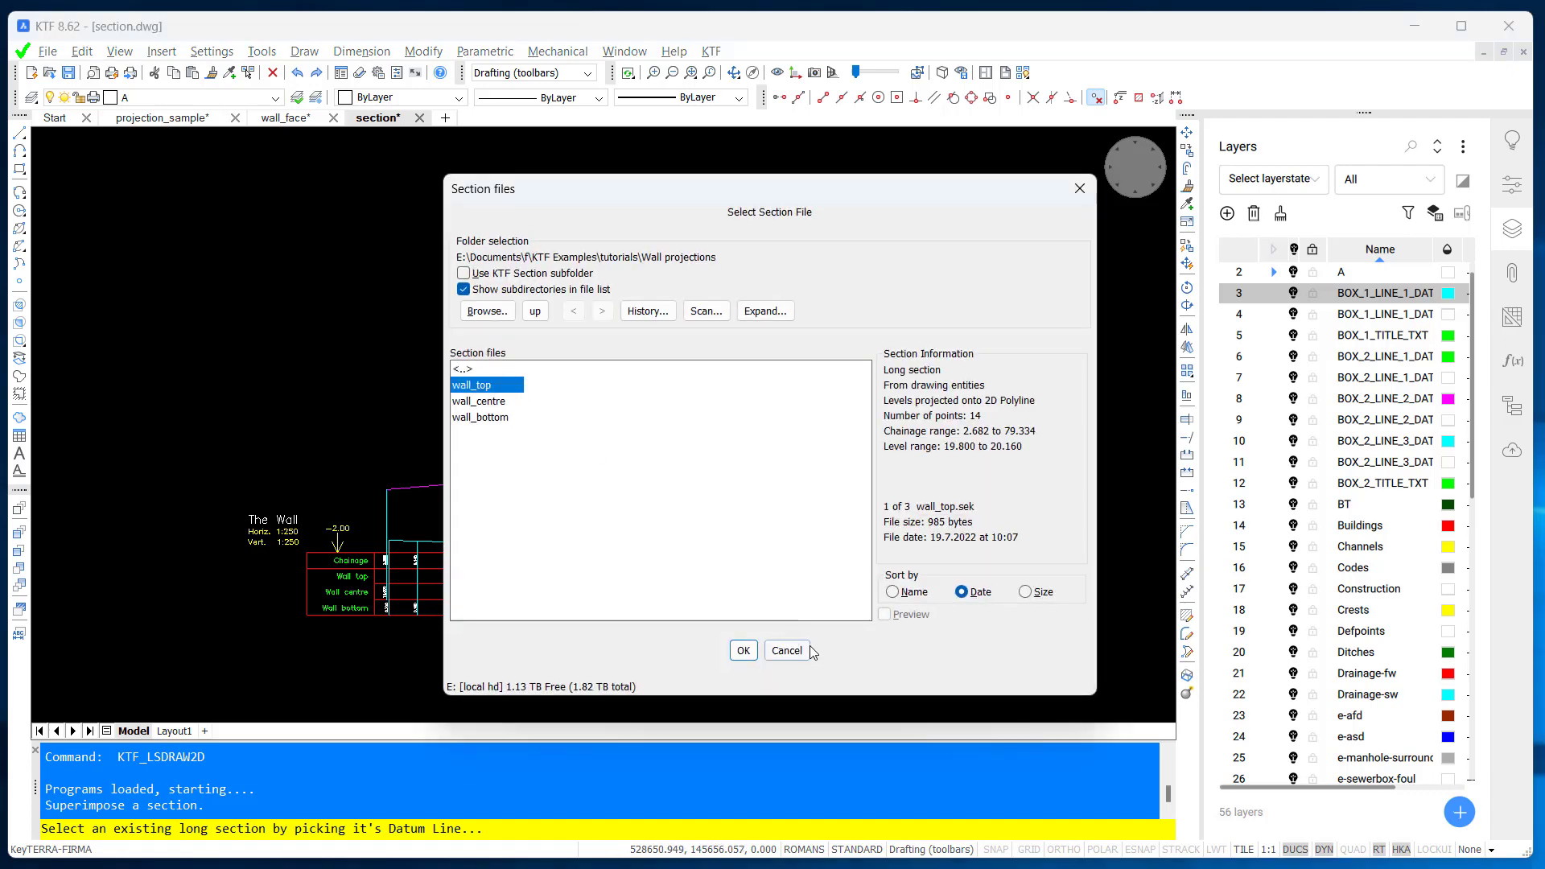
pyautogui.click(743, 650)
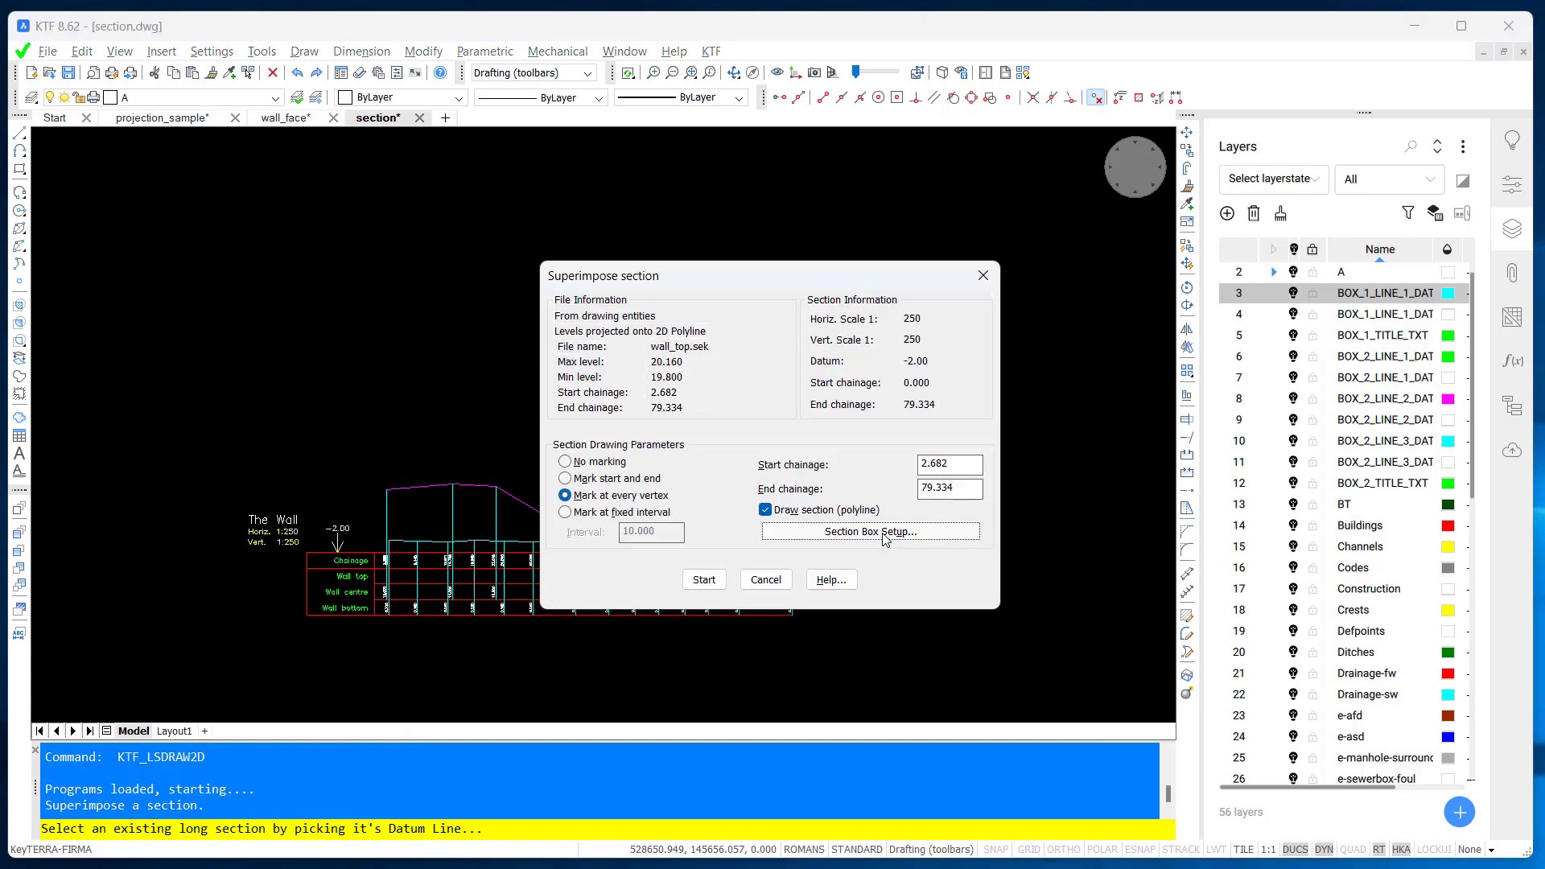
pyautogui.click(885, 533)
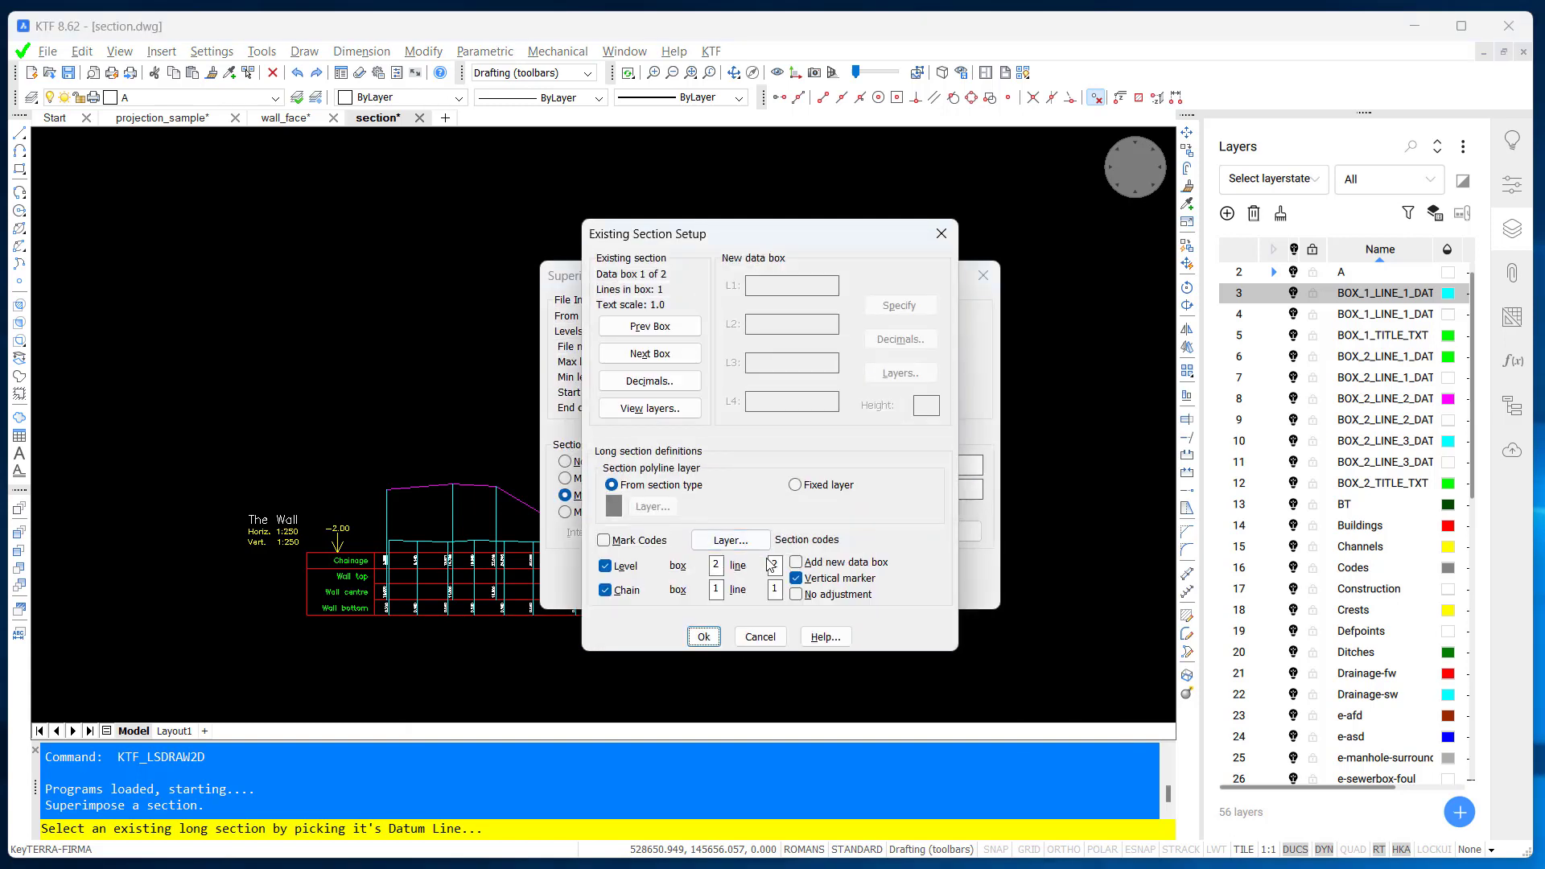
pyautogui.doubleClick(773, 564)
pyautogui.write('1')
pyautogui.click(705, 636)
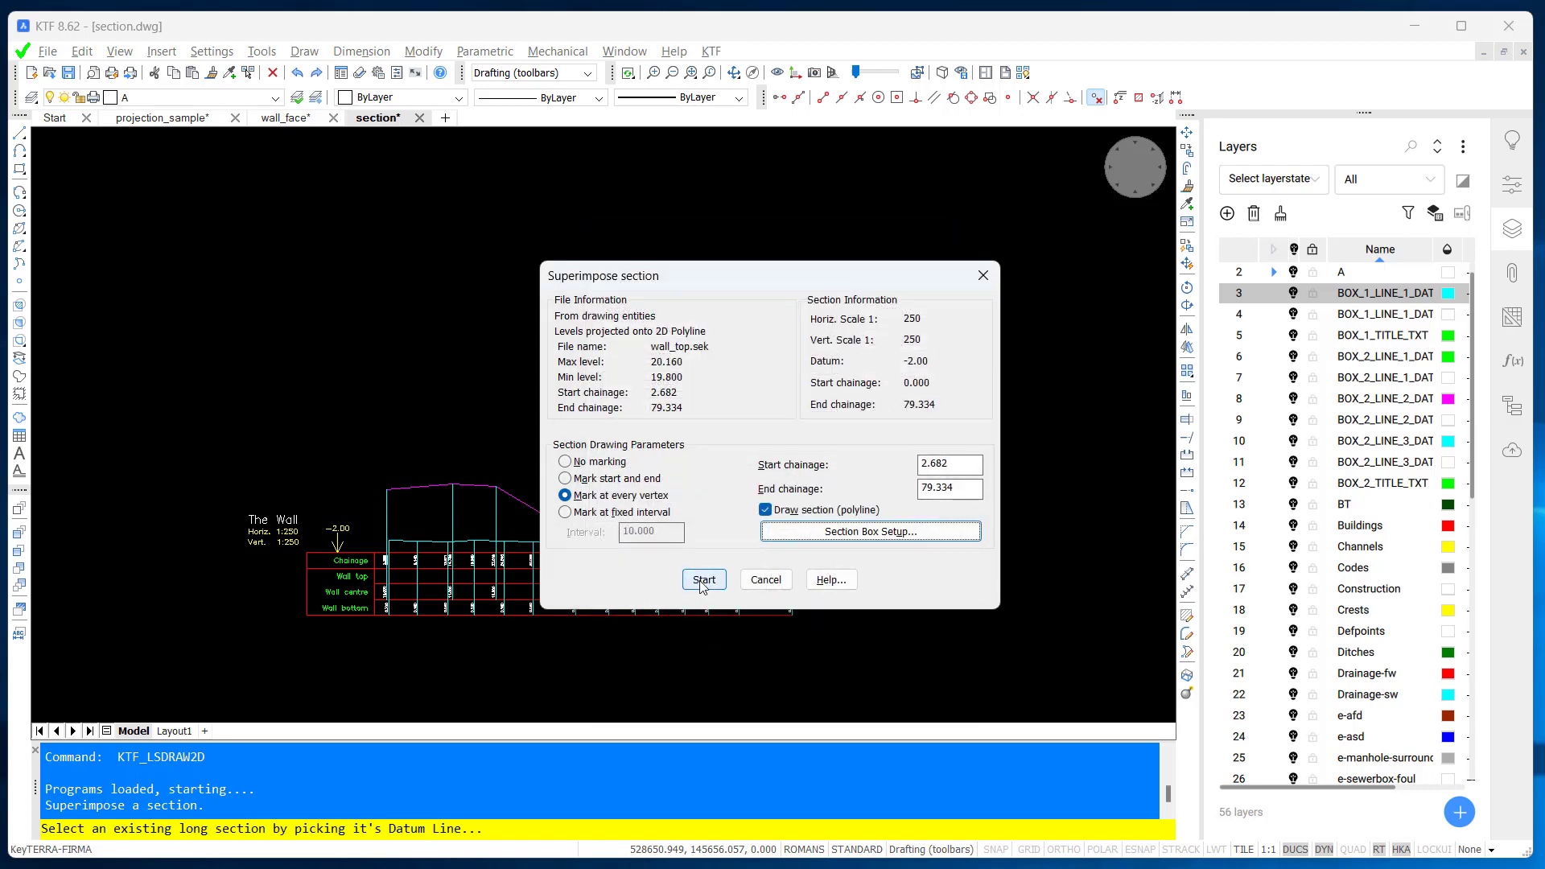
pyautogui.click(703, 581)
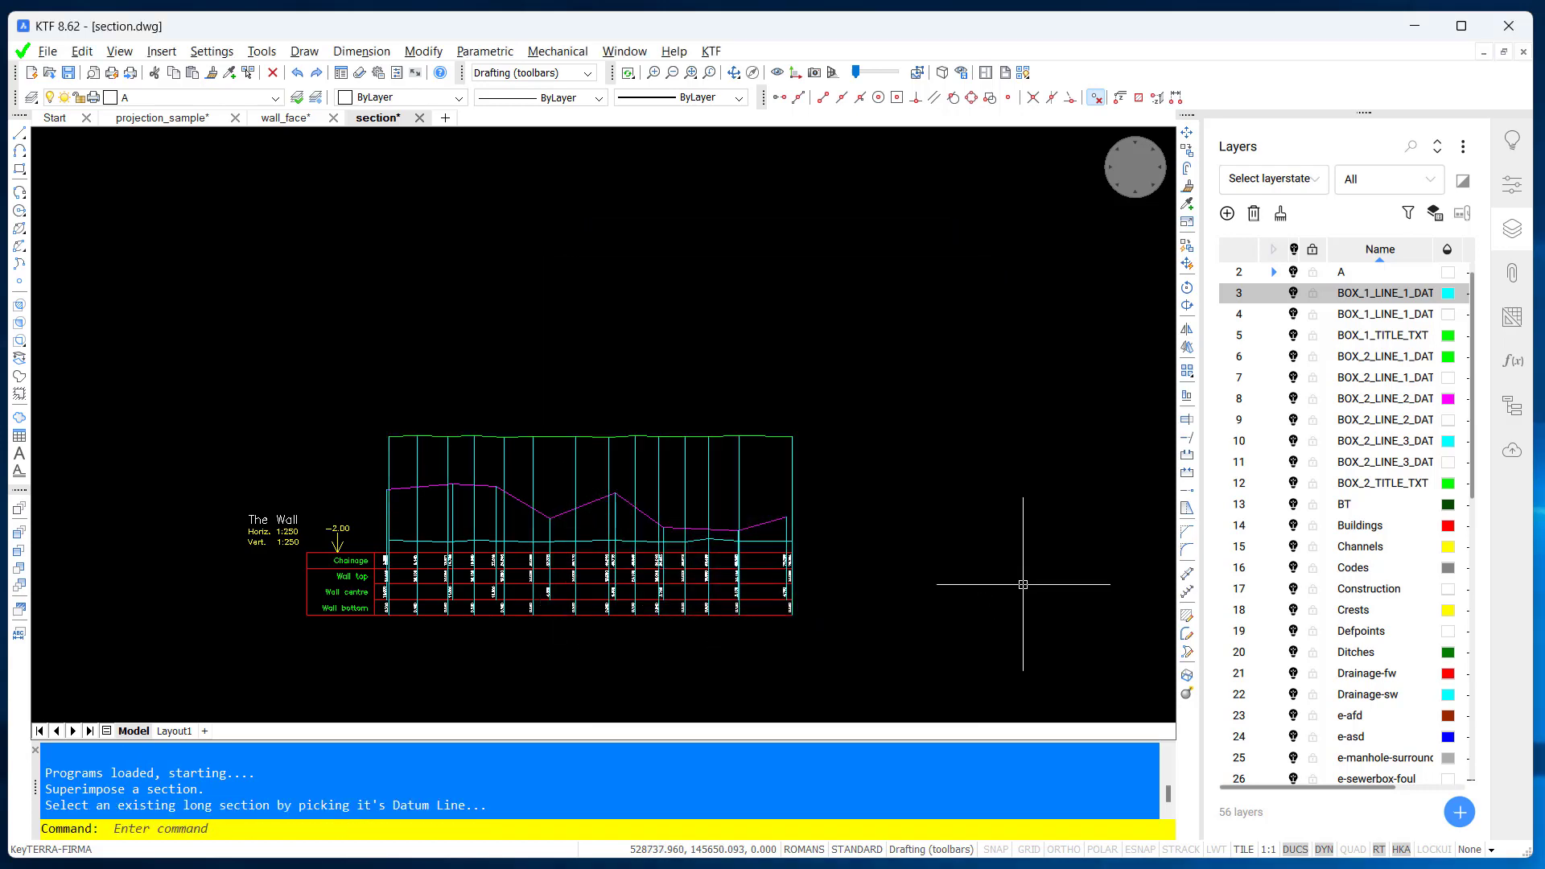
pyautogui.scroll(1, 513, 531)
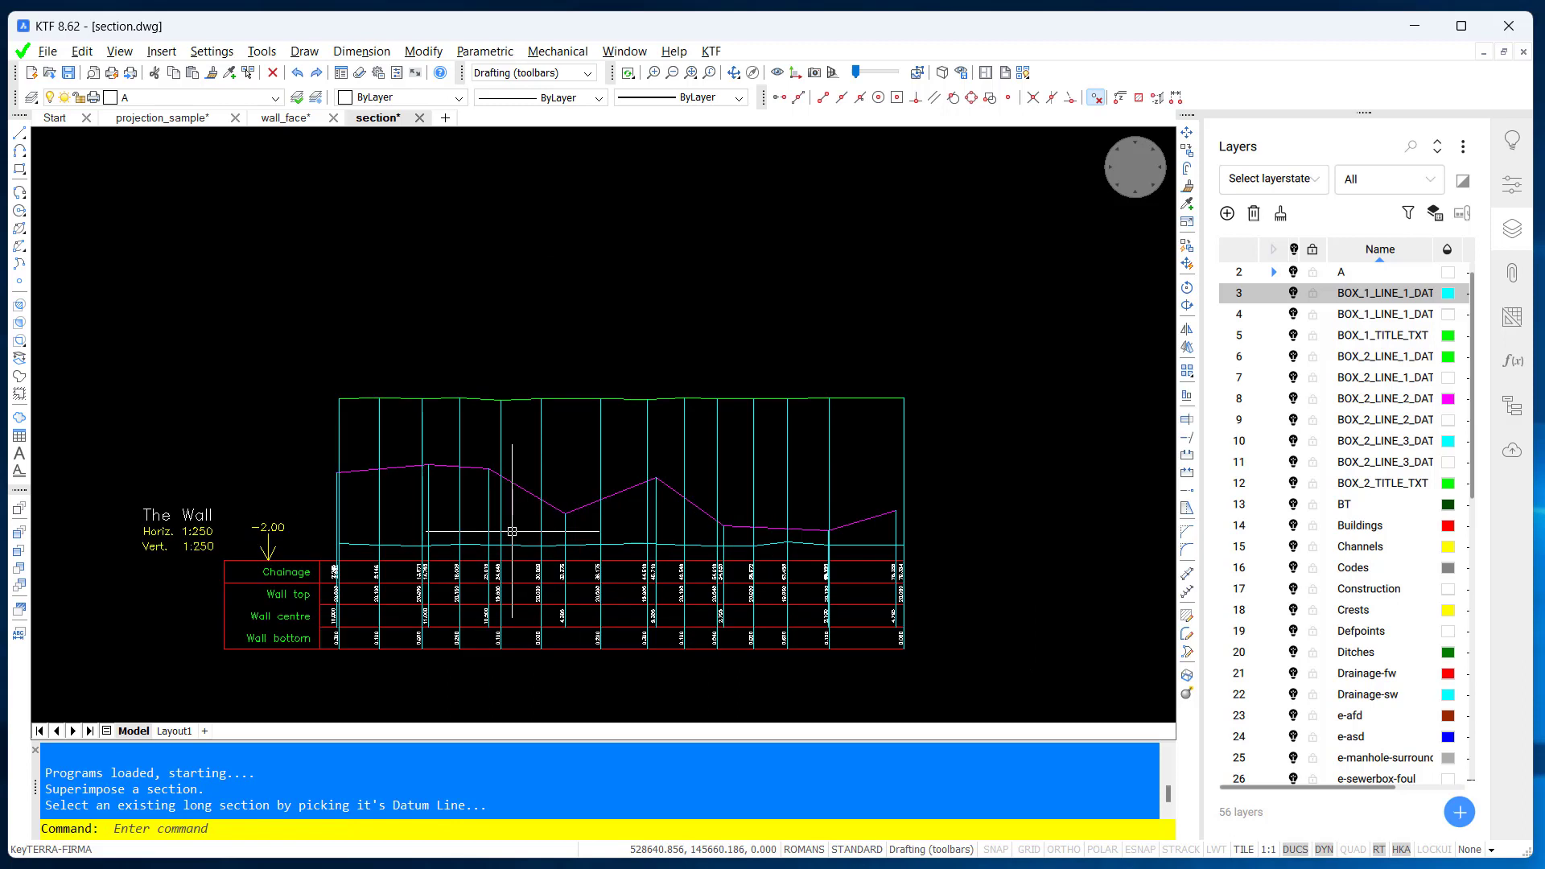
pyautogui.click(500, 442)
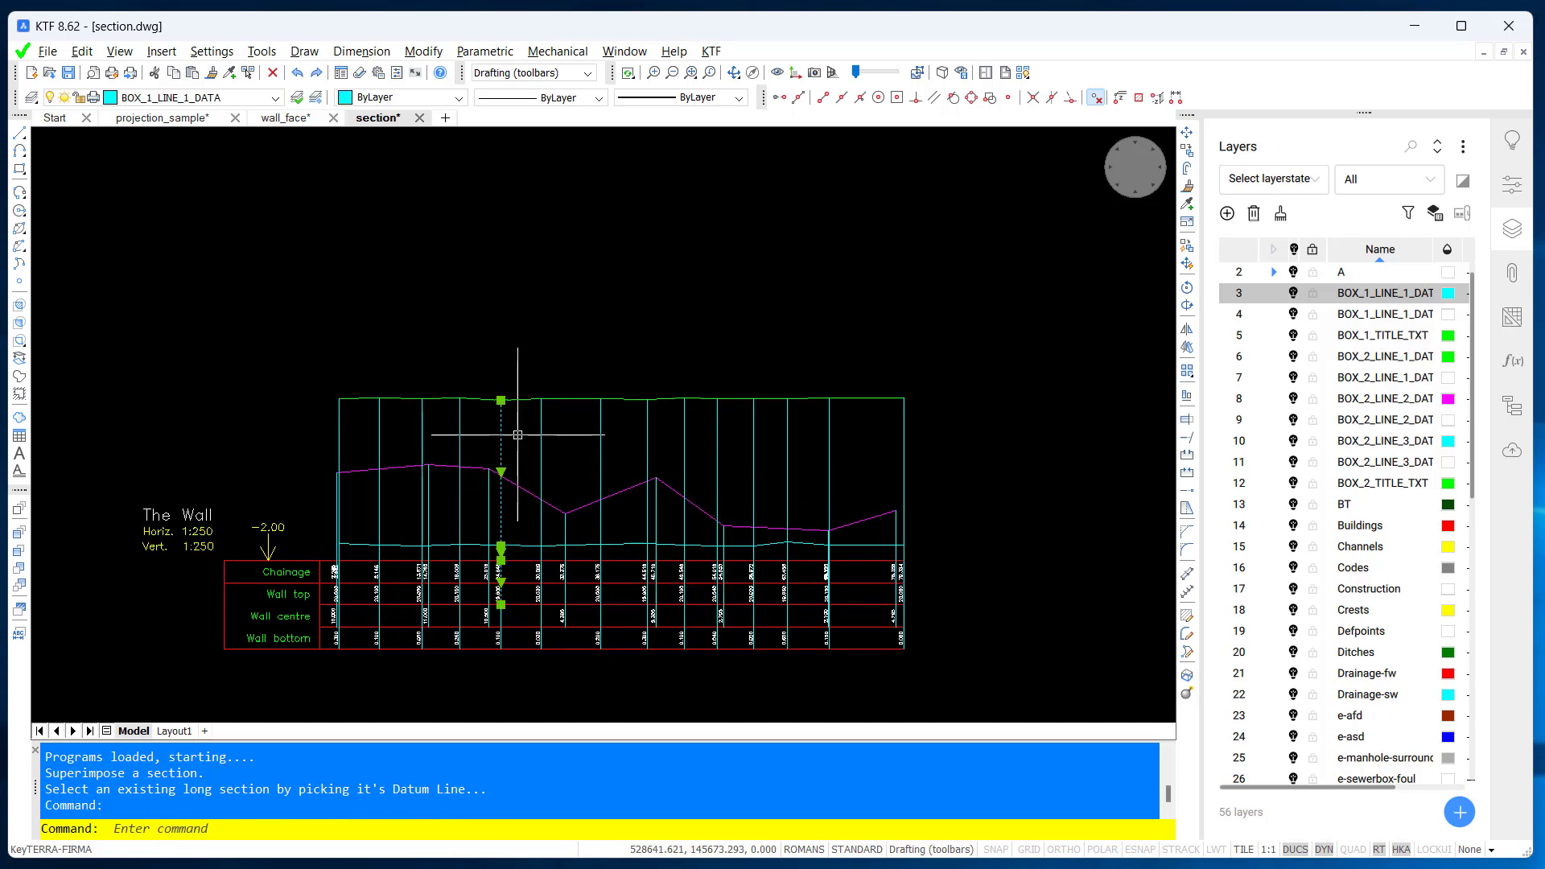
pyautogui.press('Escape')
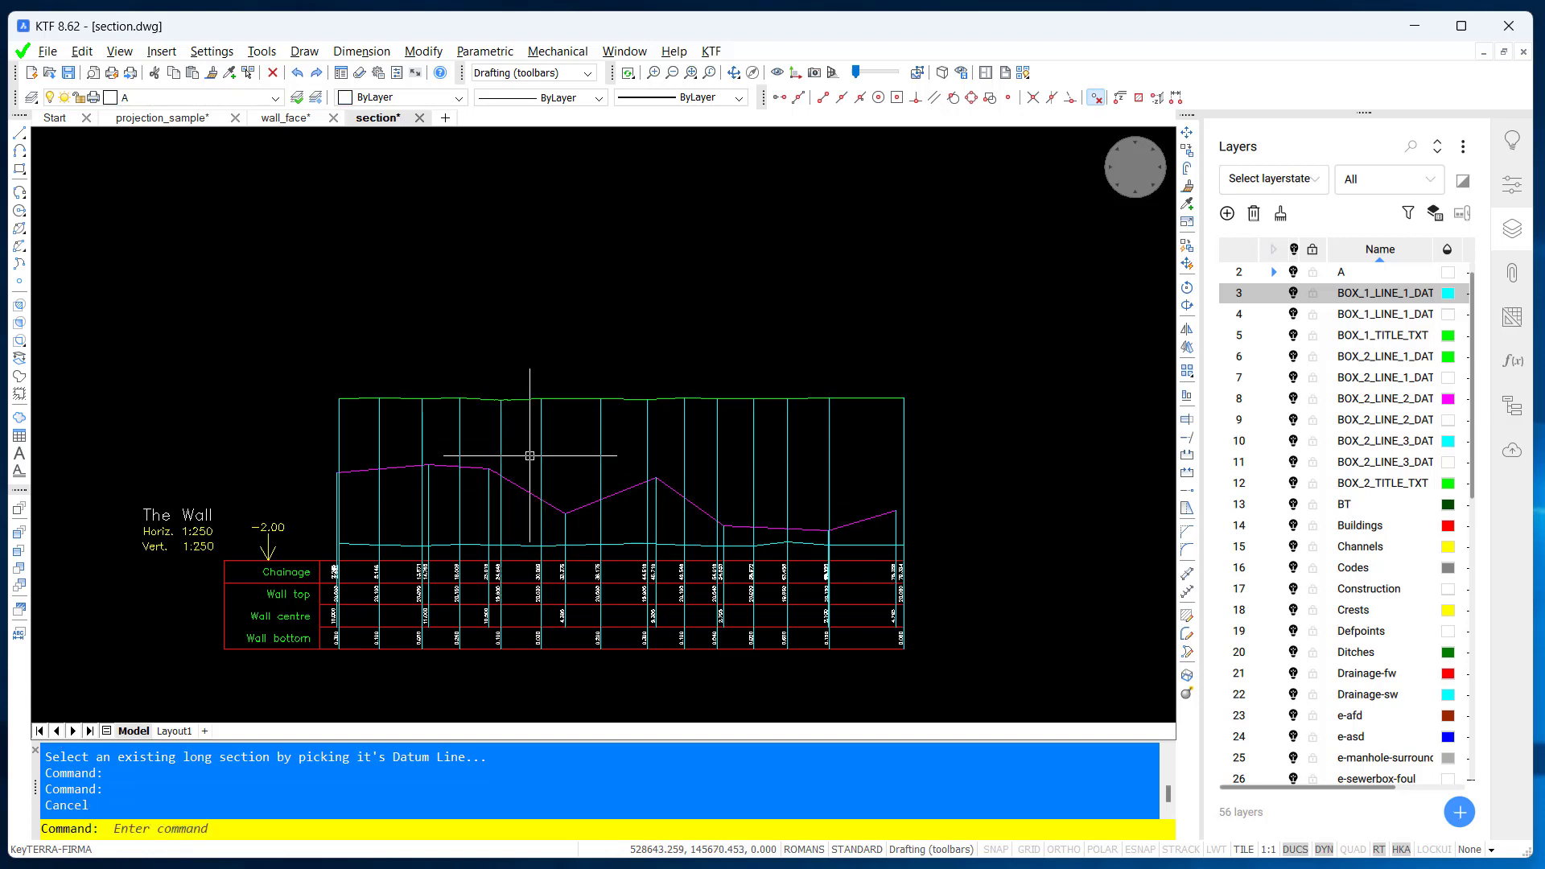